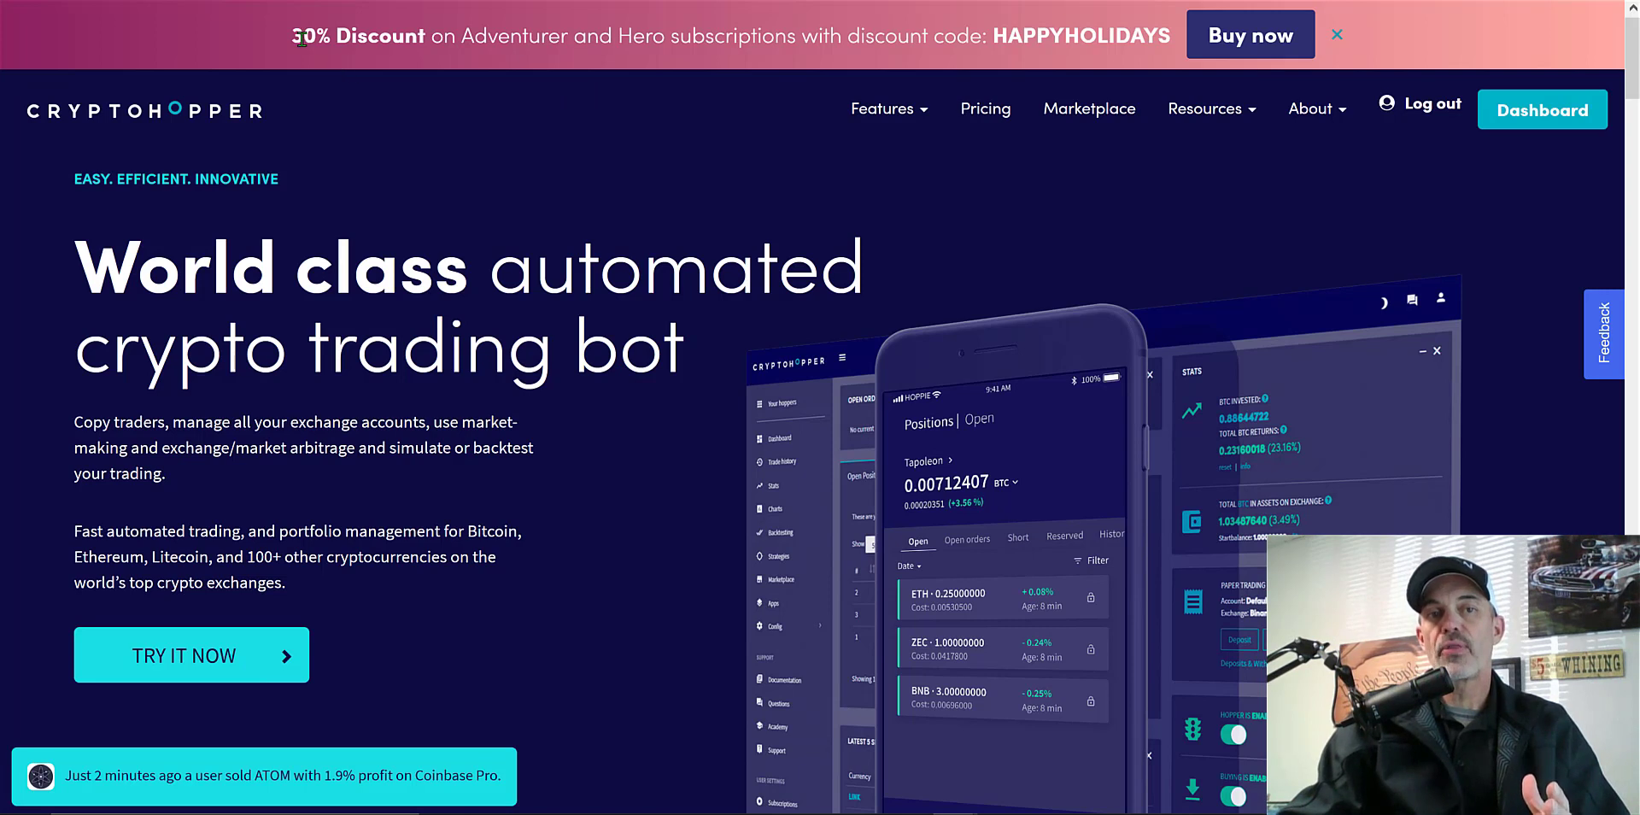
Step: Highlight the HAPPYHOLIDAYS discount offer, then open the pricing page's plans
{"action": "left_click_drag", "start_coordinate": [292, 43], "coordinate": [804, 38]}
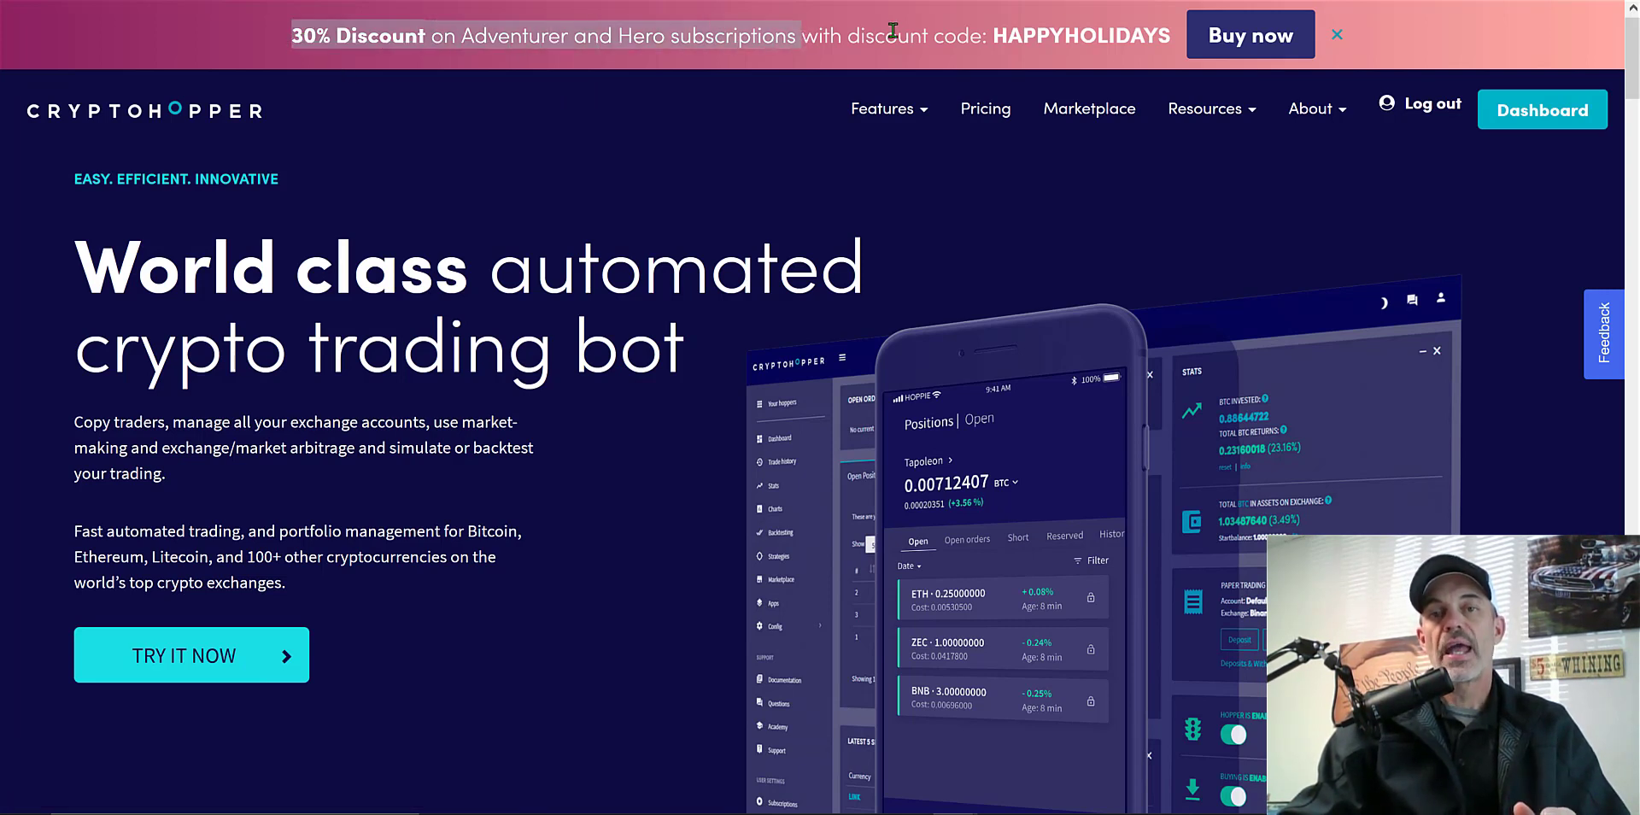
{"action": "double_click", "coordinate": [1111, 34]}
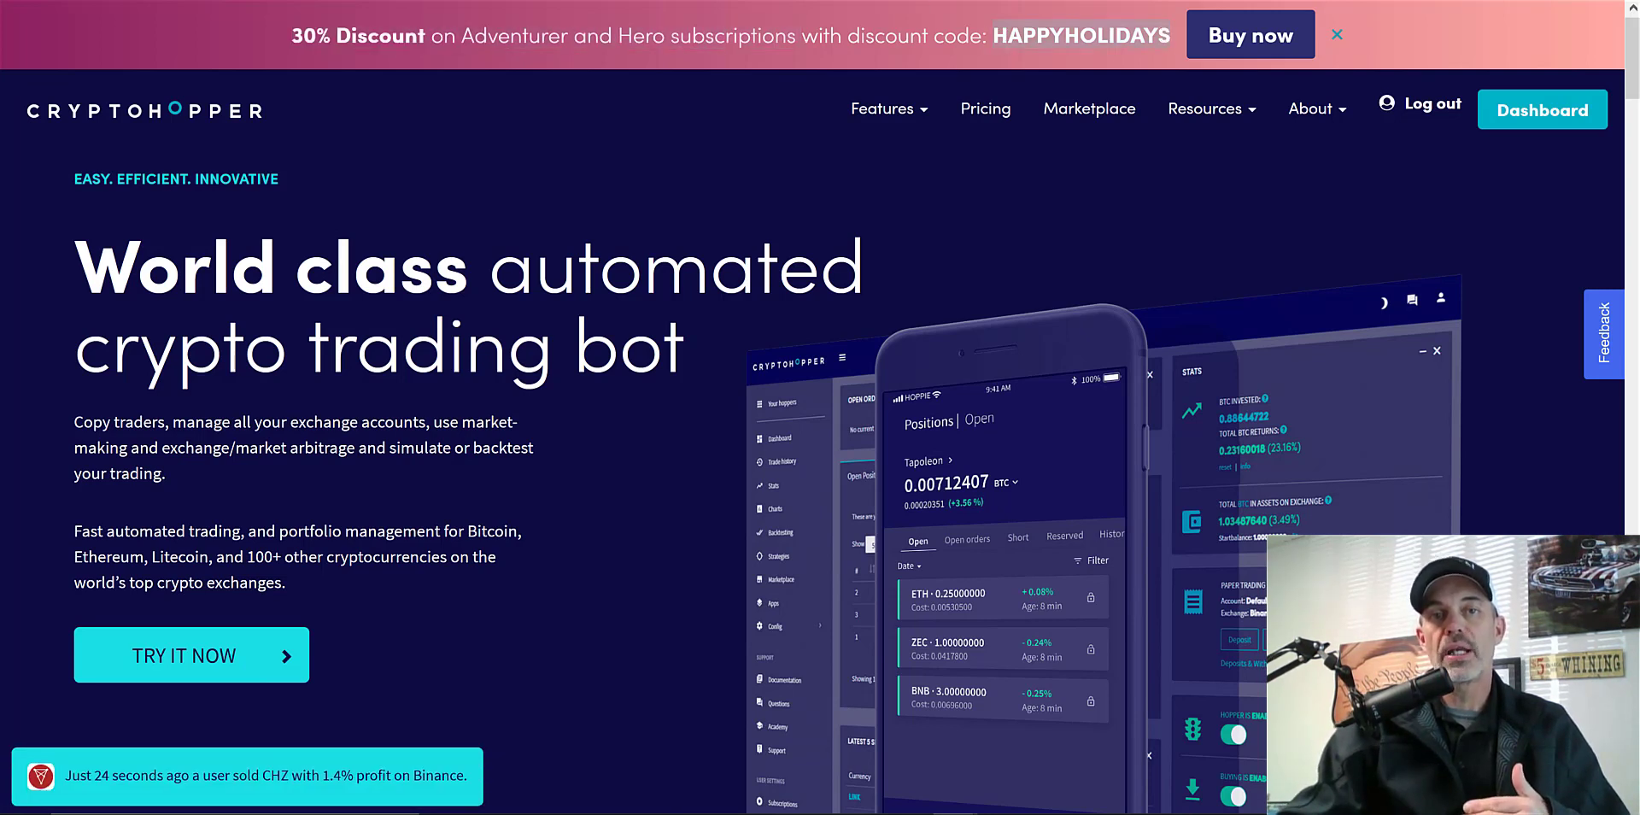
{"action": "left_click", "coordinate": [959, 111]}
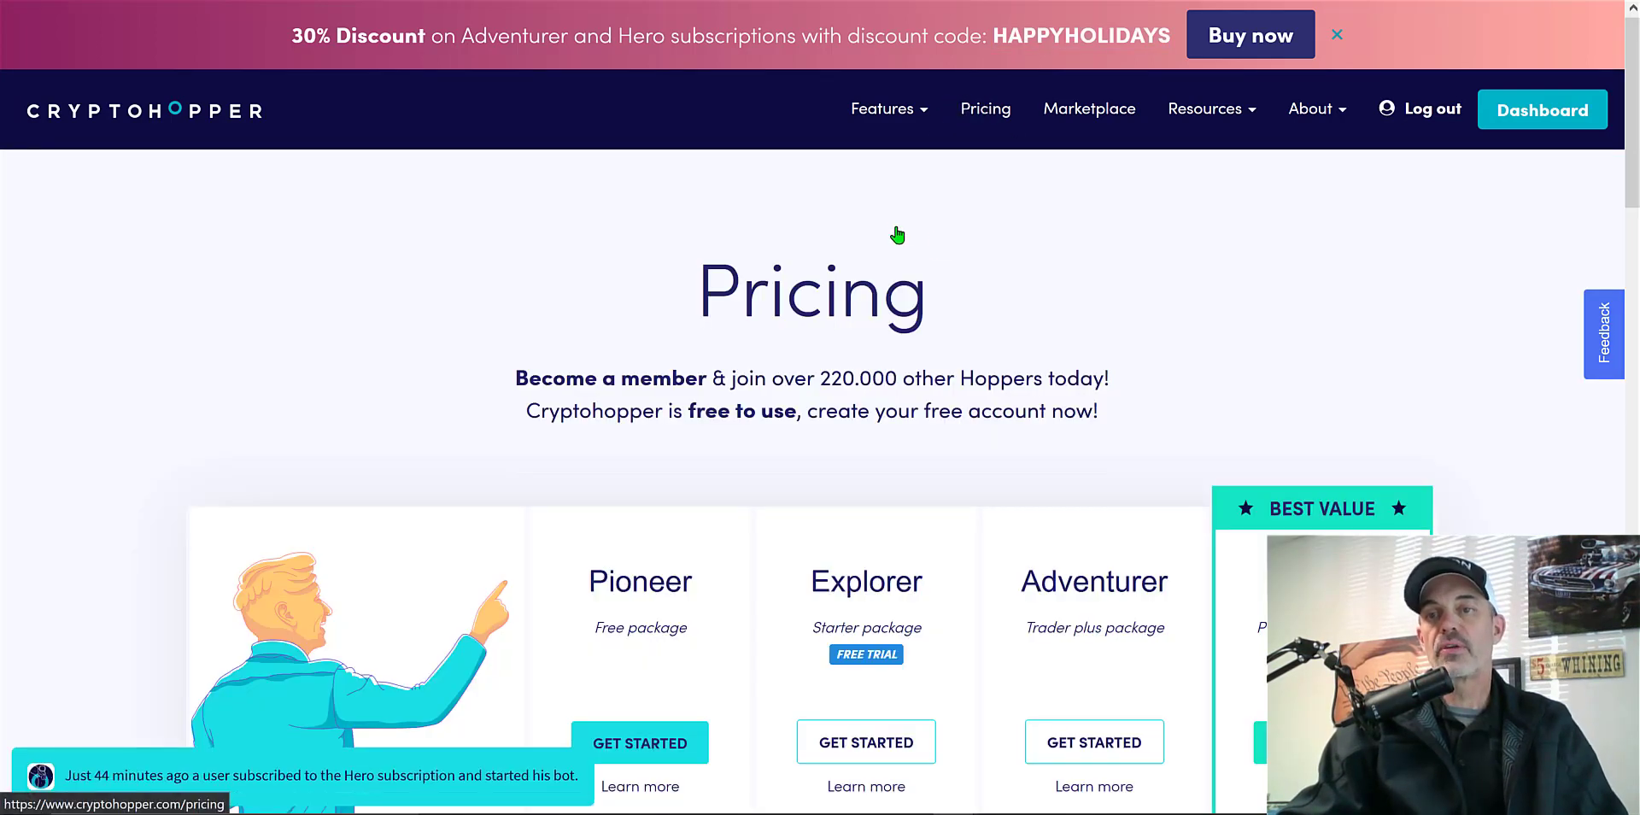
{"action": "scroll", "coordinate": [1630, 134], "scroll_direction": "down", "scroll_amount": 1}
{"action": "scroll", "coordinate": [1631, 135], "scroll_direction": "down", "scroll_amount": 6}
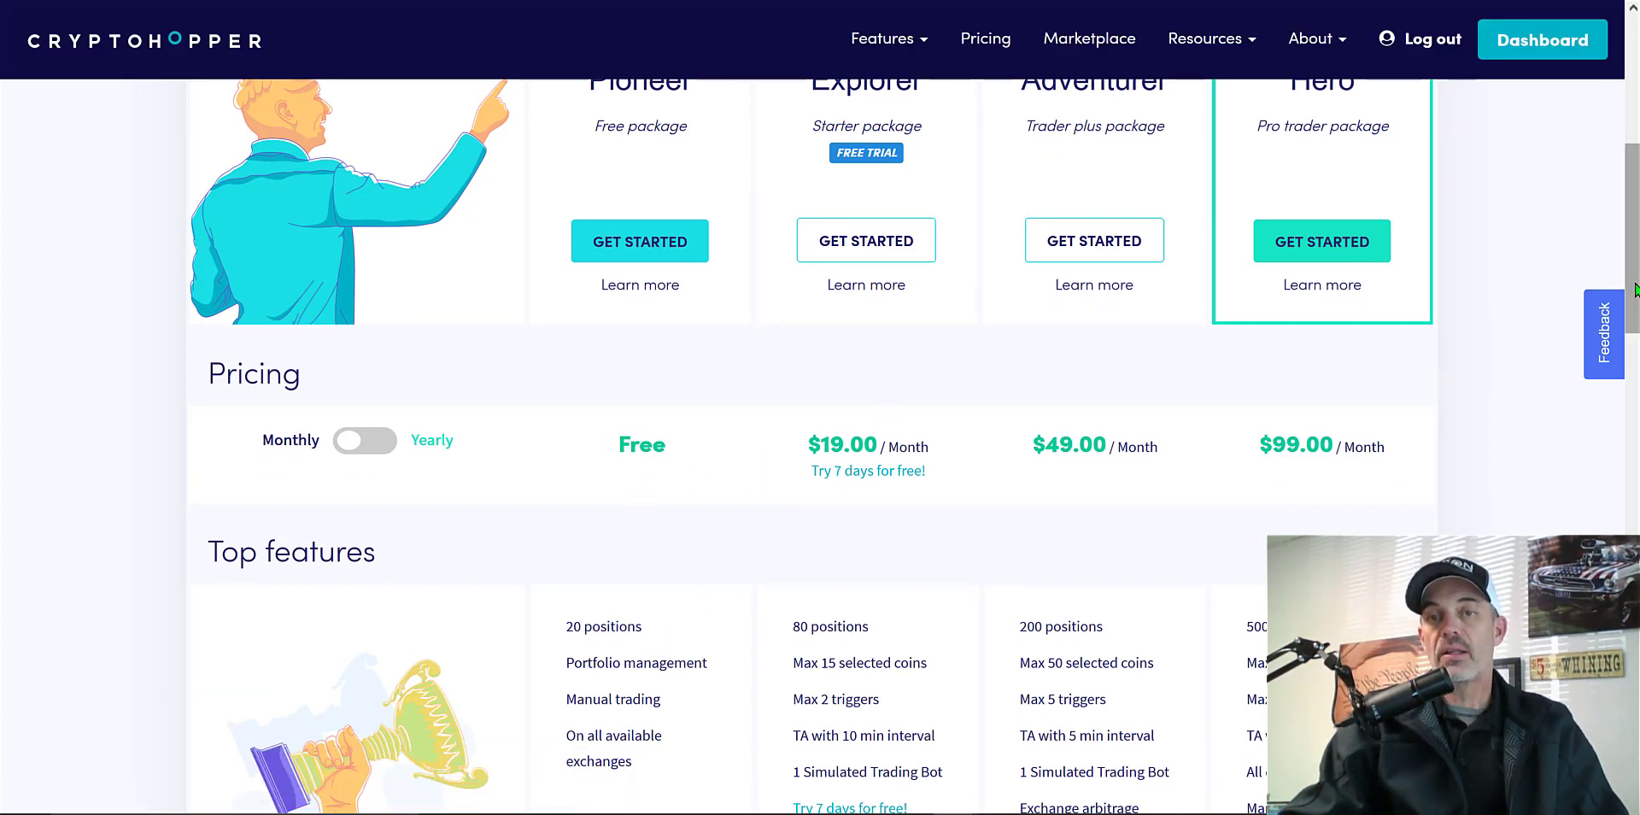
{"action": "scroll", "coordinate": [1177, 214], "scroll_direction": "up", "scroll_amount": 1}
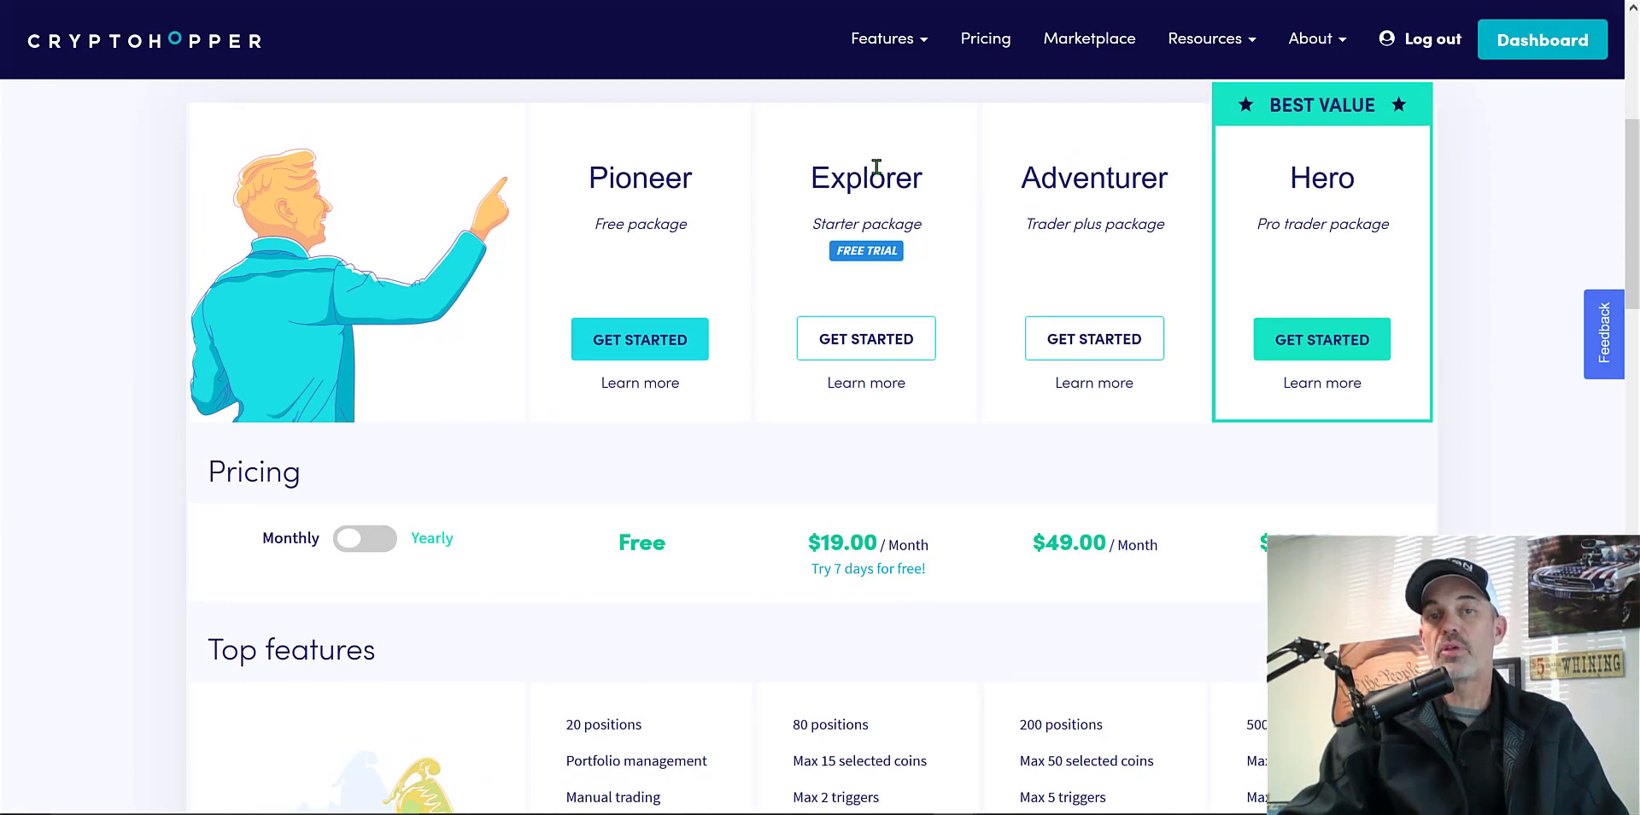
Step: Highlight the Explorer plan's details and switch the plan prices to yearly billing
{"action": "left_click_drag", "start_coordinate": [811, 177], "coordinate": [943, 194]}
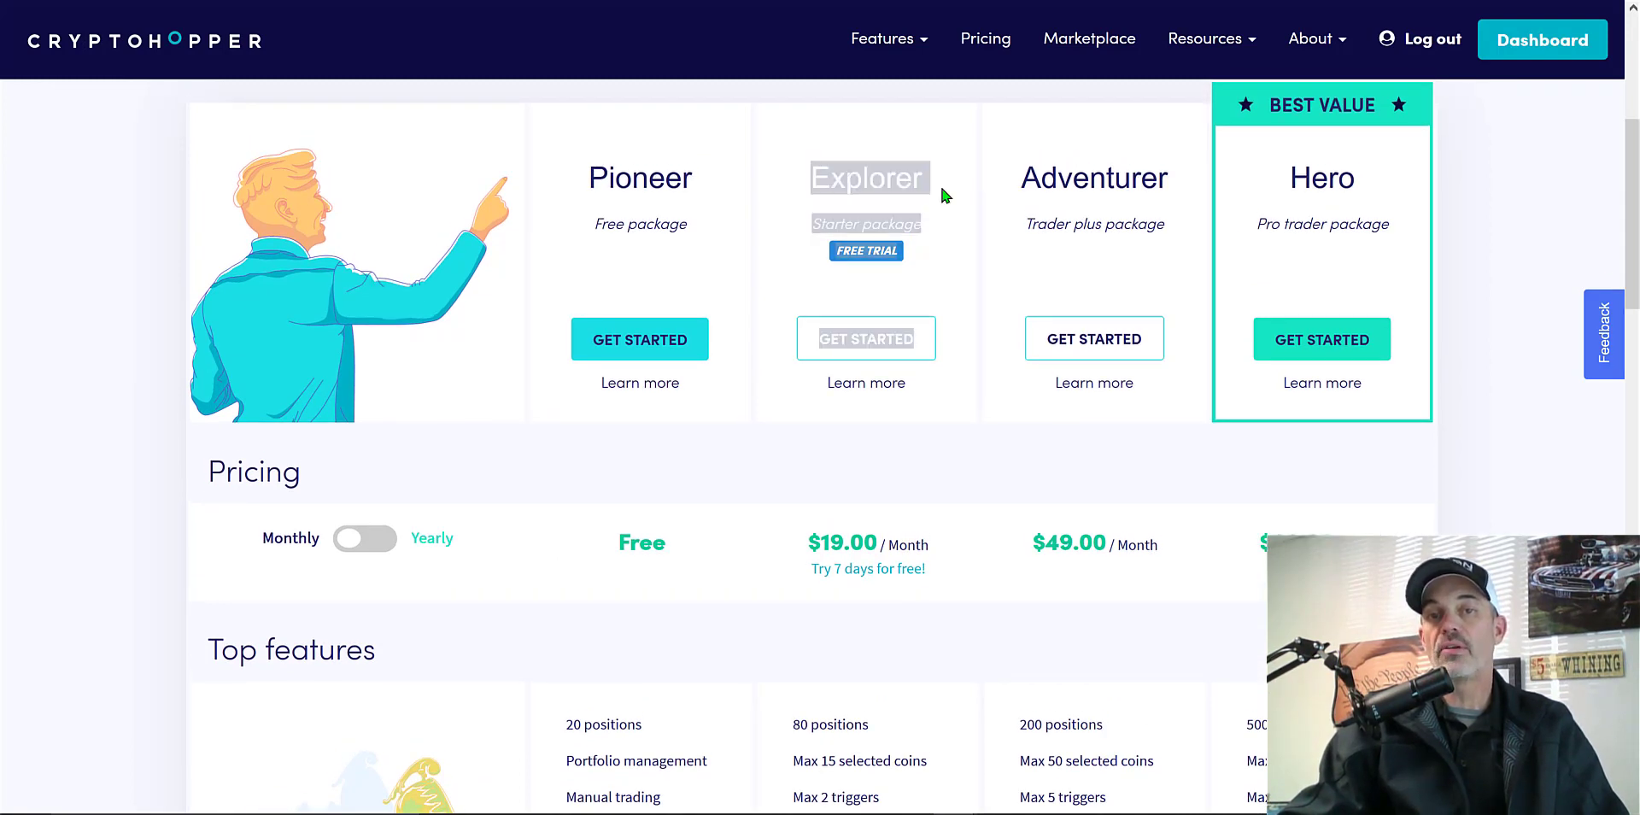
{"action": "left_click", "coordinate": [945, 250]}
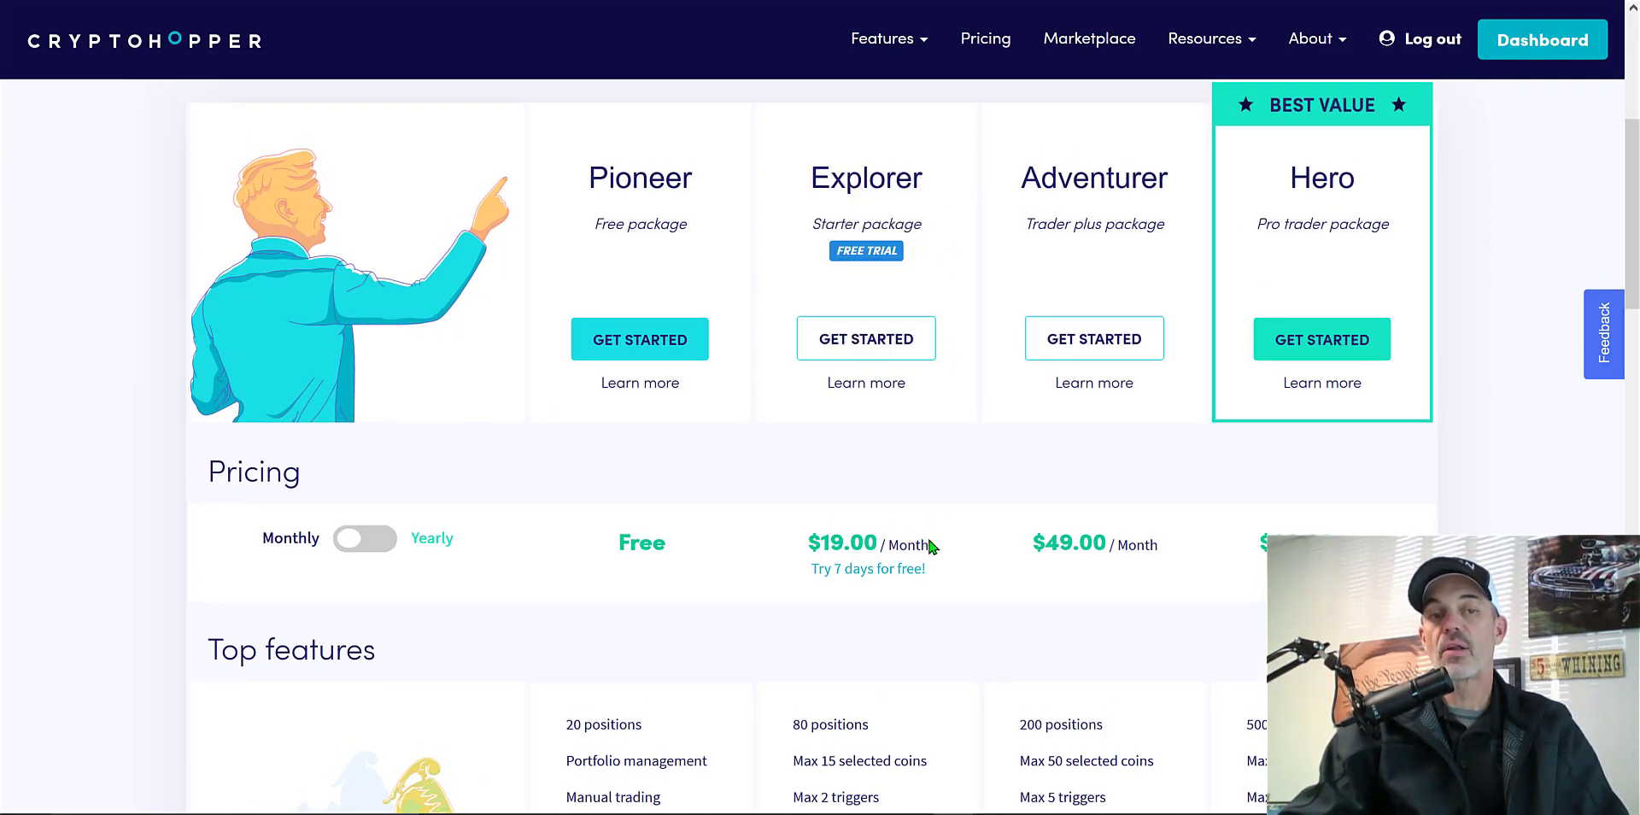
{"action": "left_click", "coordinate": [350, 547]}
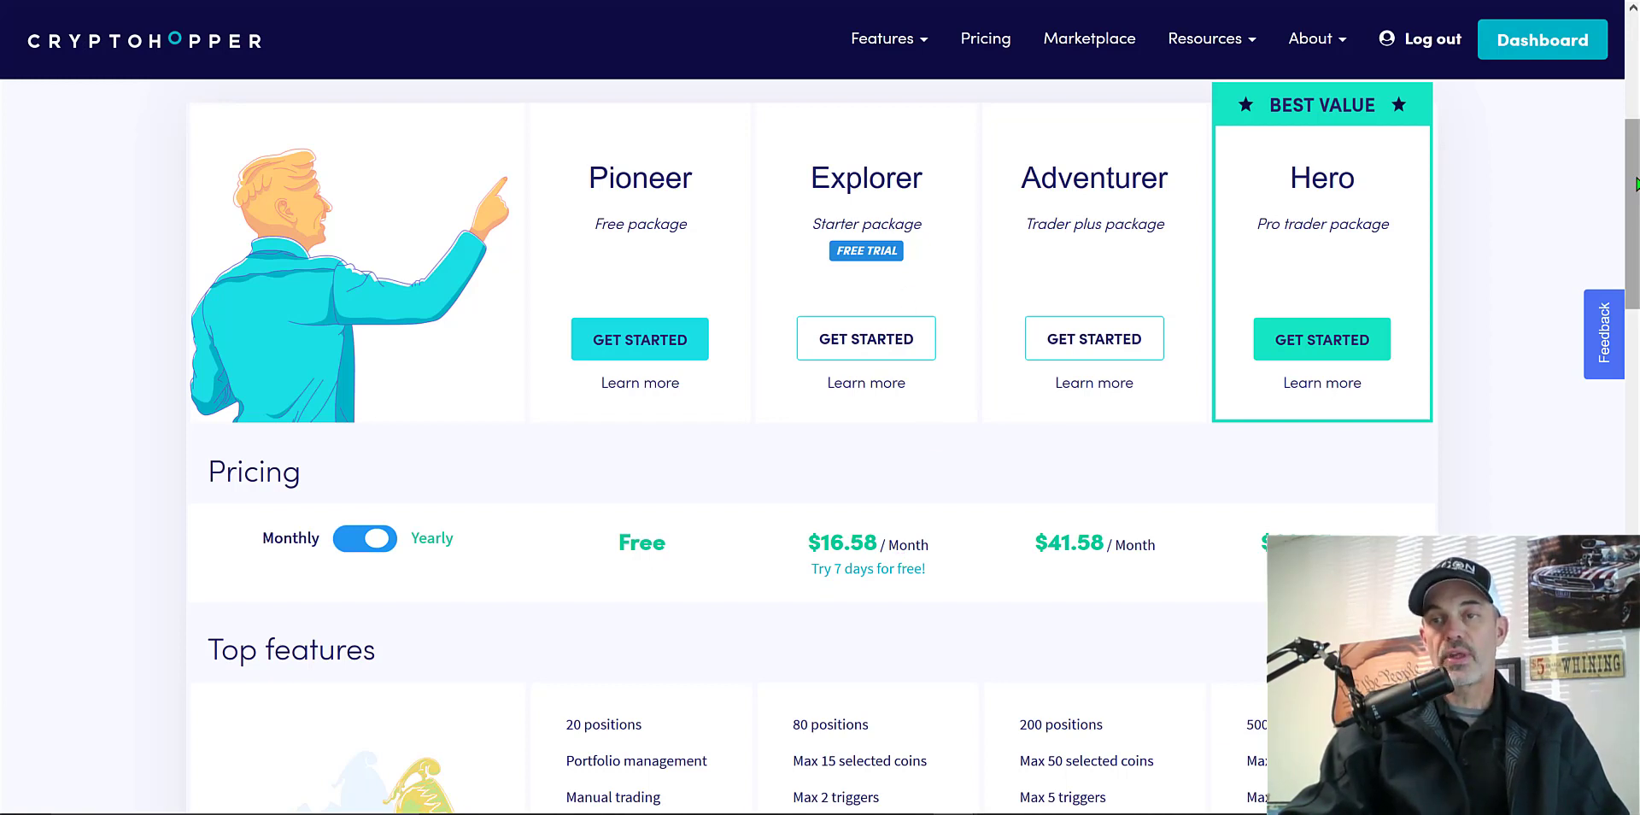
Step: Highlight Explorer's limits (80 positions, 15 coins, 2 triggers, 1 simulated bot), then return to Your hoppers
{"action": "left_click_drag", "start_coordinate": [1635, 183], "coordinate": [1532, 274]}
{"action": "left_click_drag", "start_coordinate": [793, 287], "coordinate": [879, 285]}
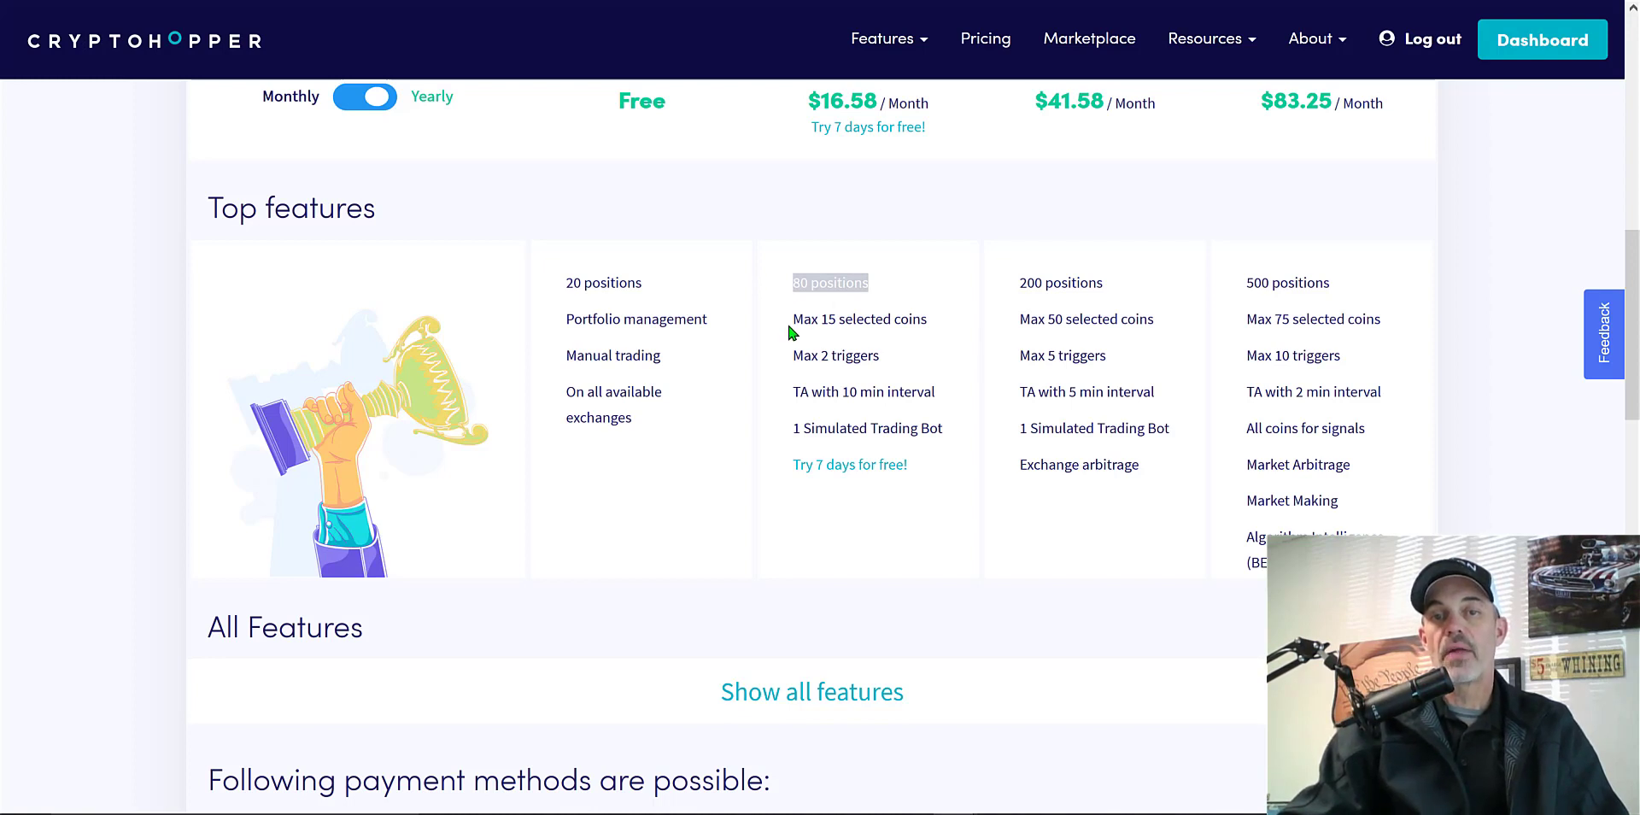
{"action": "left_click", "coordinate": [860, 319]}
{"action": "left_click_drag", "start_coordinate": [860, 319], "coordinate": [928, 317]}
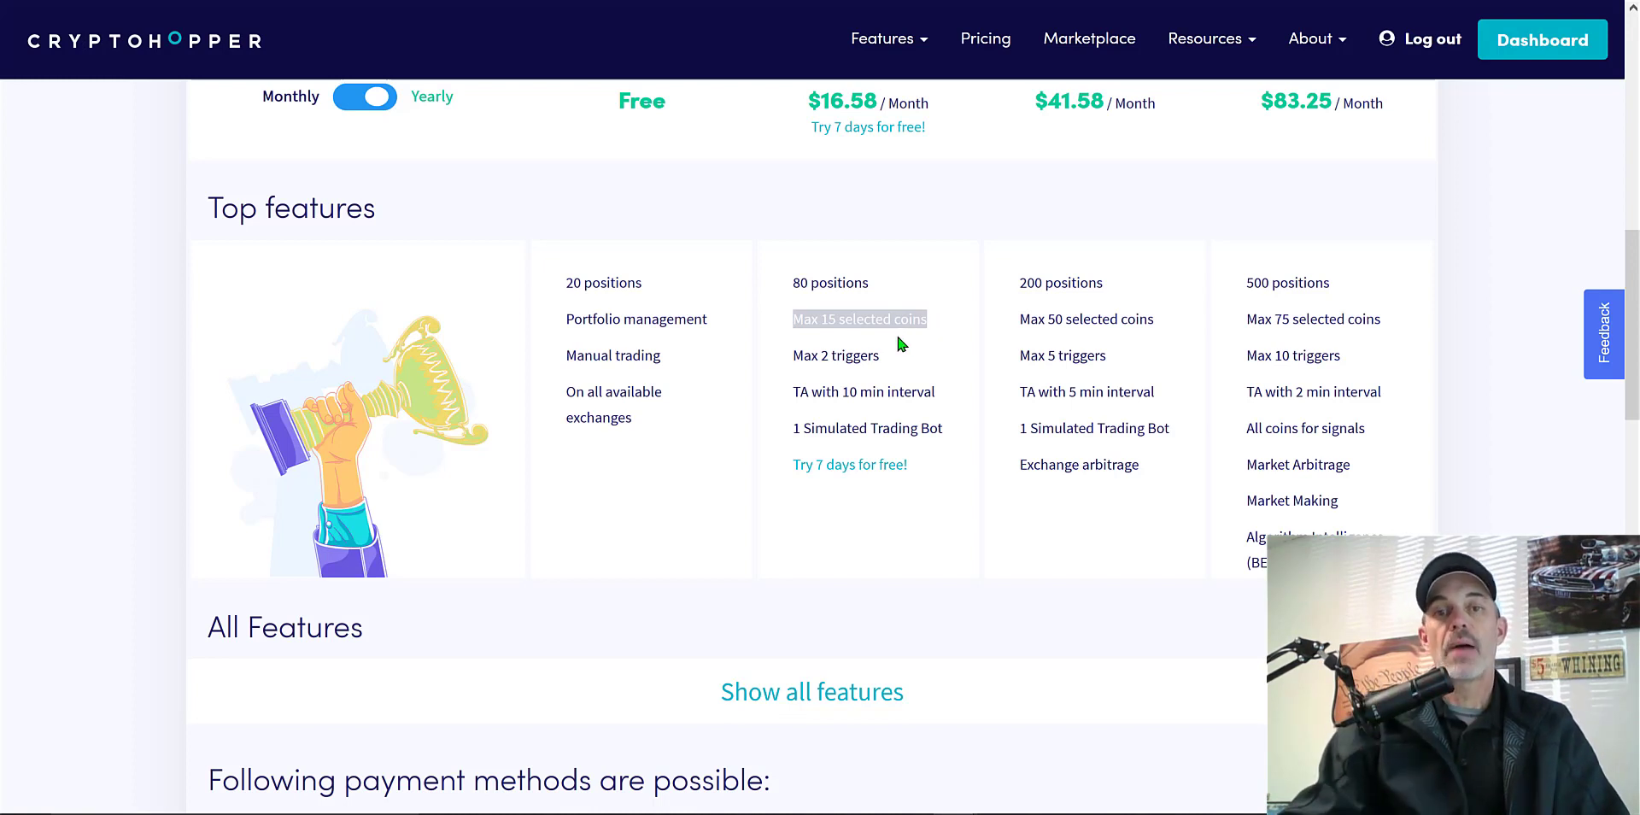
{"action": "left_click", "coordinate": [800, 318]}
{"action": "left_click_drag", "start_coordinate": [796, 318], "coordinate": [935, 311]}
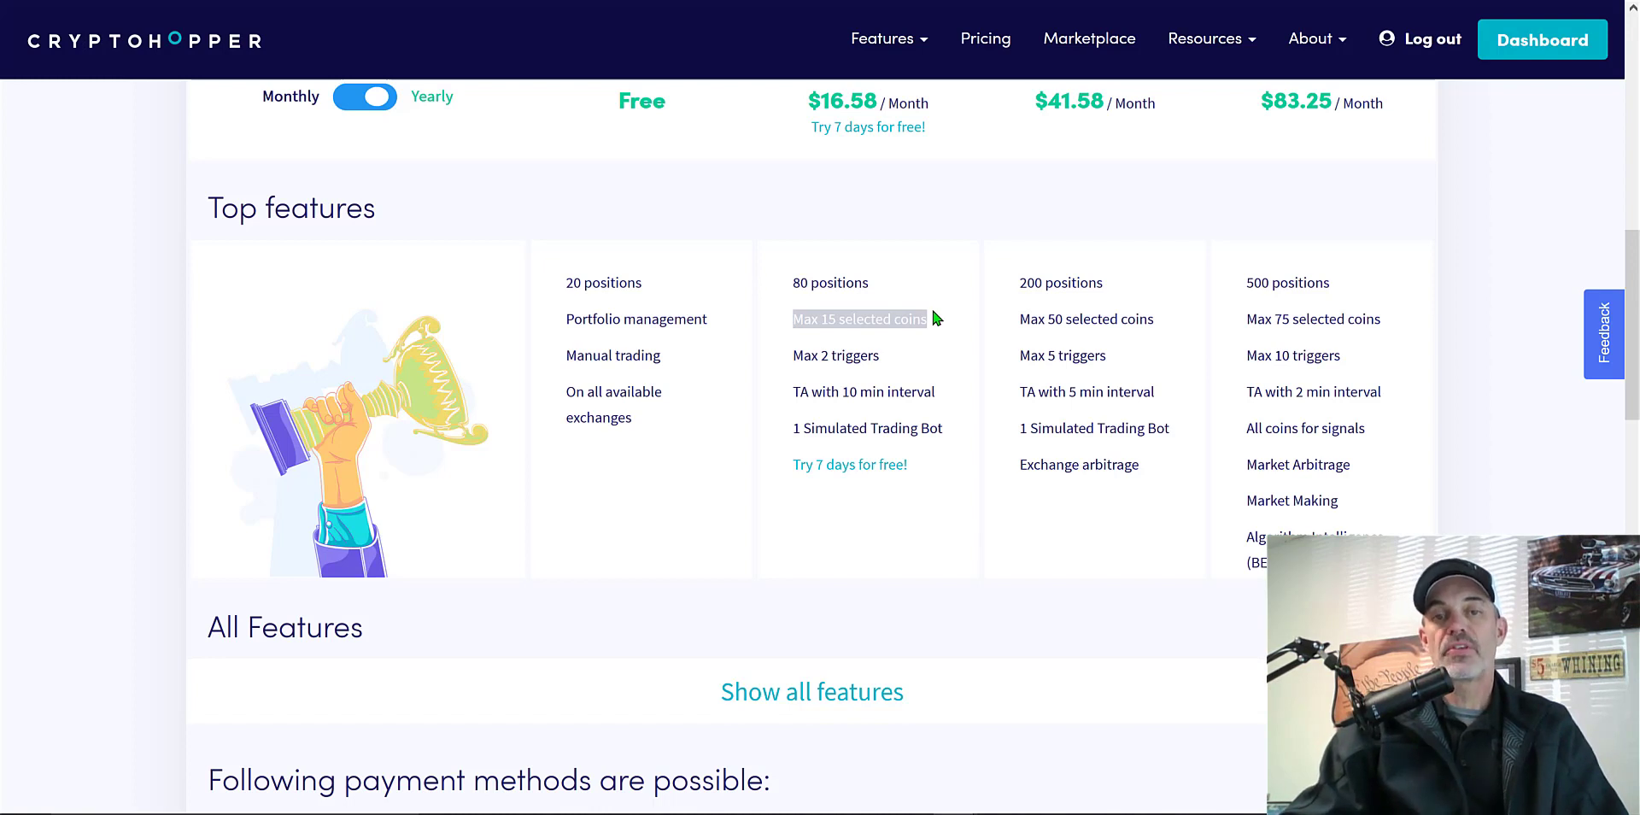
{"action": "left_click_drag", "start_coordinate": [793, 354], "coordinate": [882, 354]}
{"action": "left_click_drag", "start_coordinate": [793, 428], "coordinate": [956, 427]}
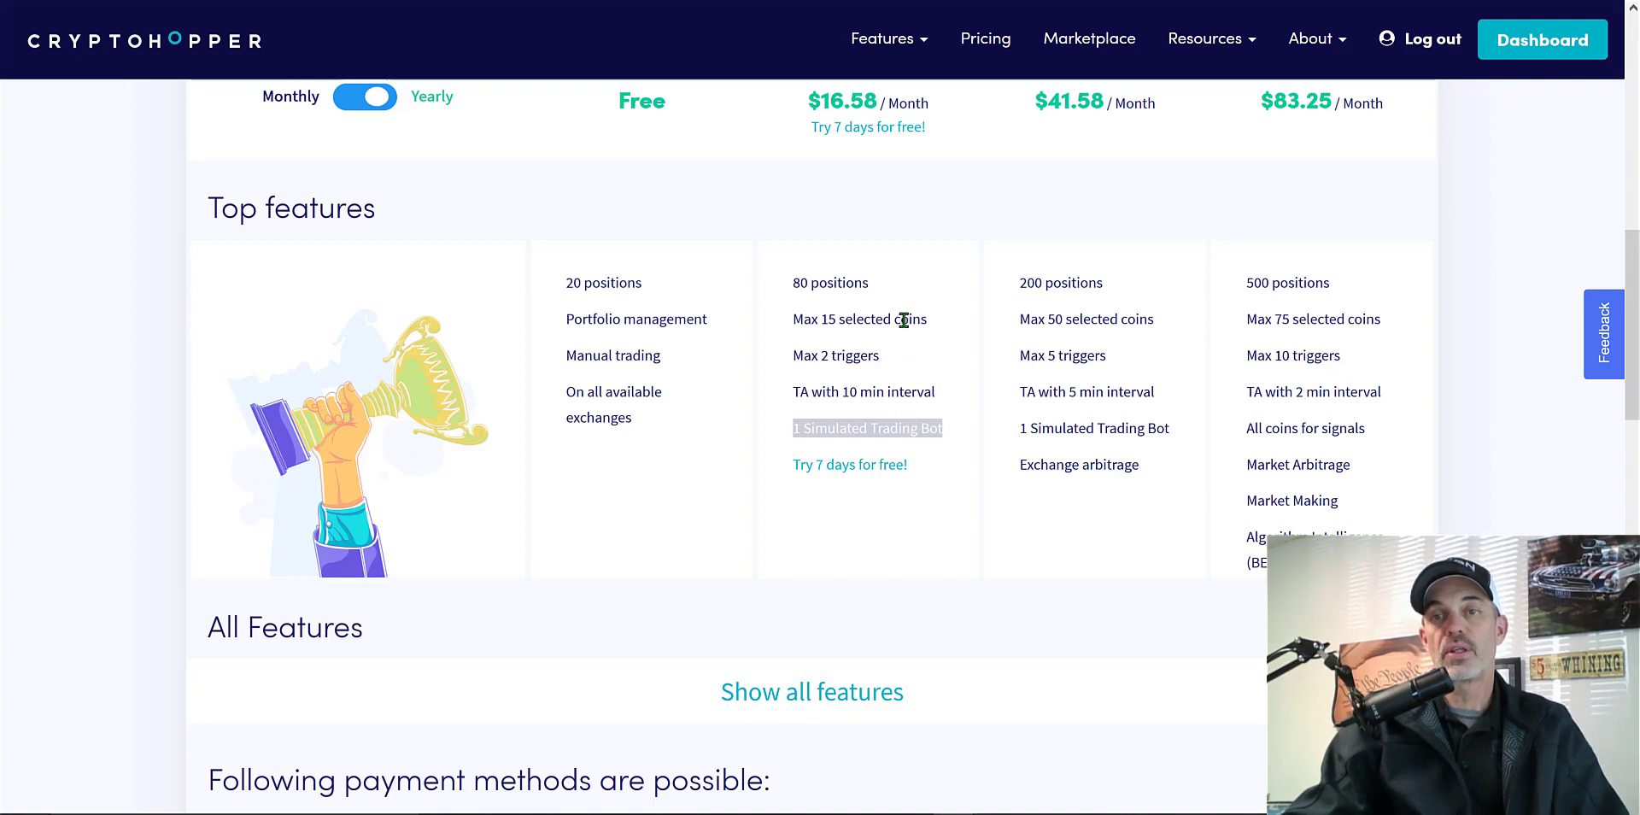
{"action": "left_click_drag", "start_coordinate": [1631, 256], "coordinate": [1631, 154]}
{"action": "left_click", "coordinate": [1542, 39]}
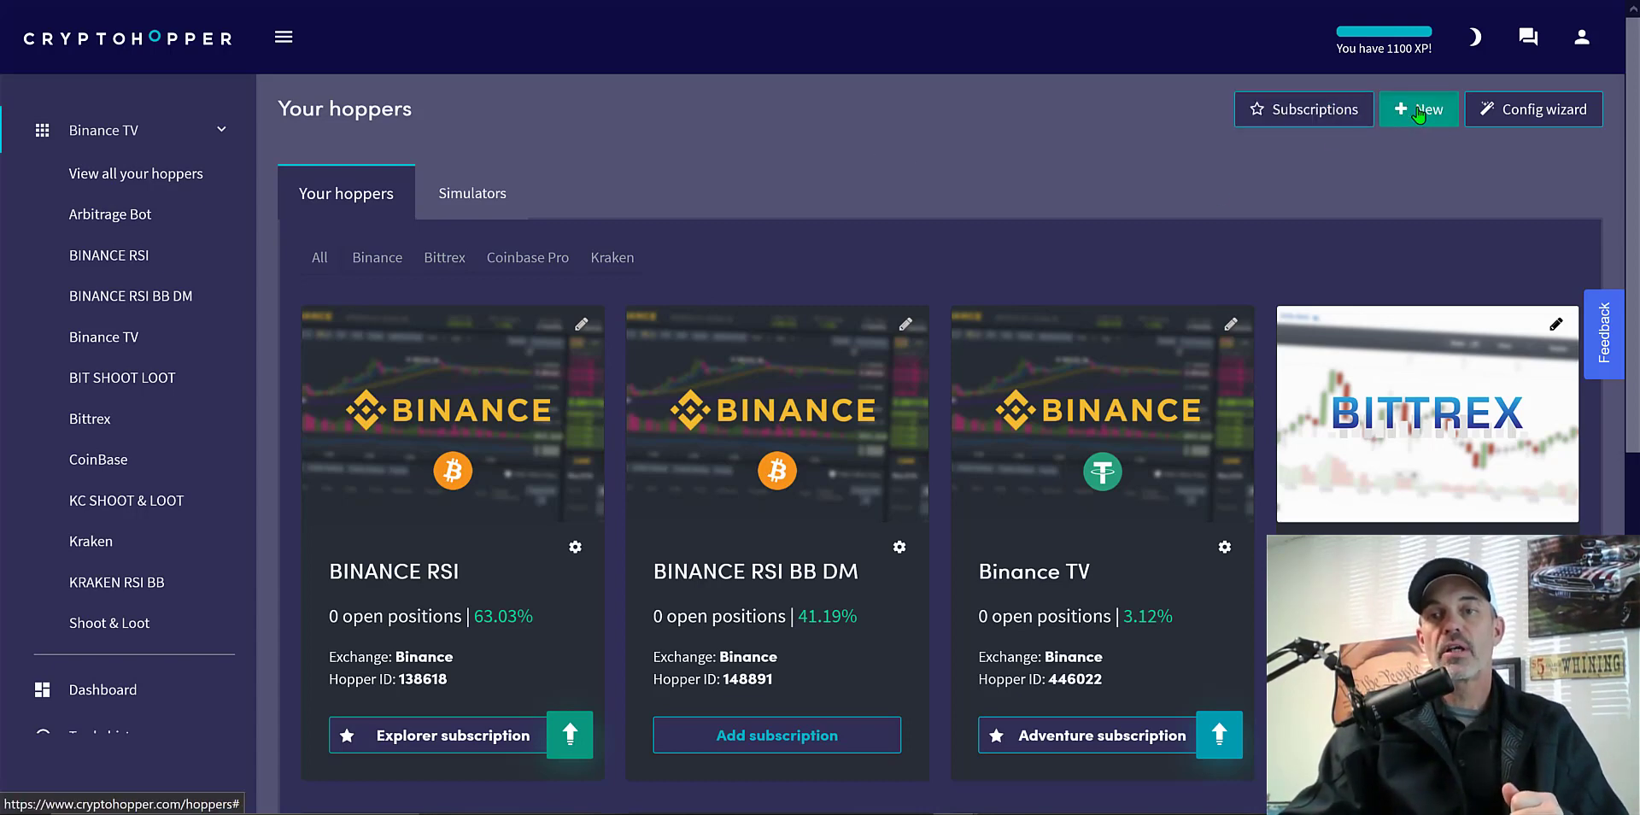
Step: Create a new auto trading hopper and configure it yourself without a template
{"action": "left_click", "coordinate": [1418, 113]}
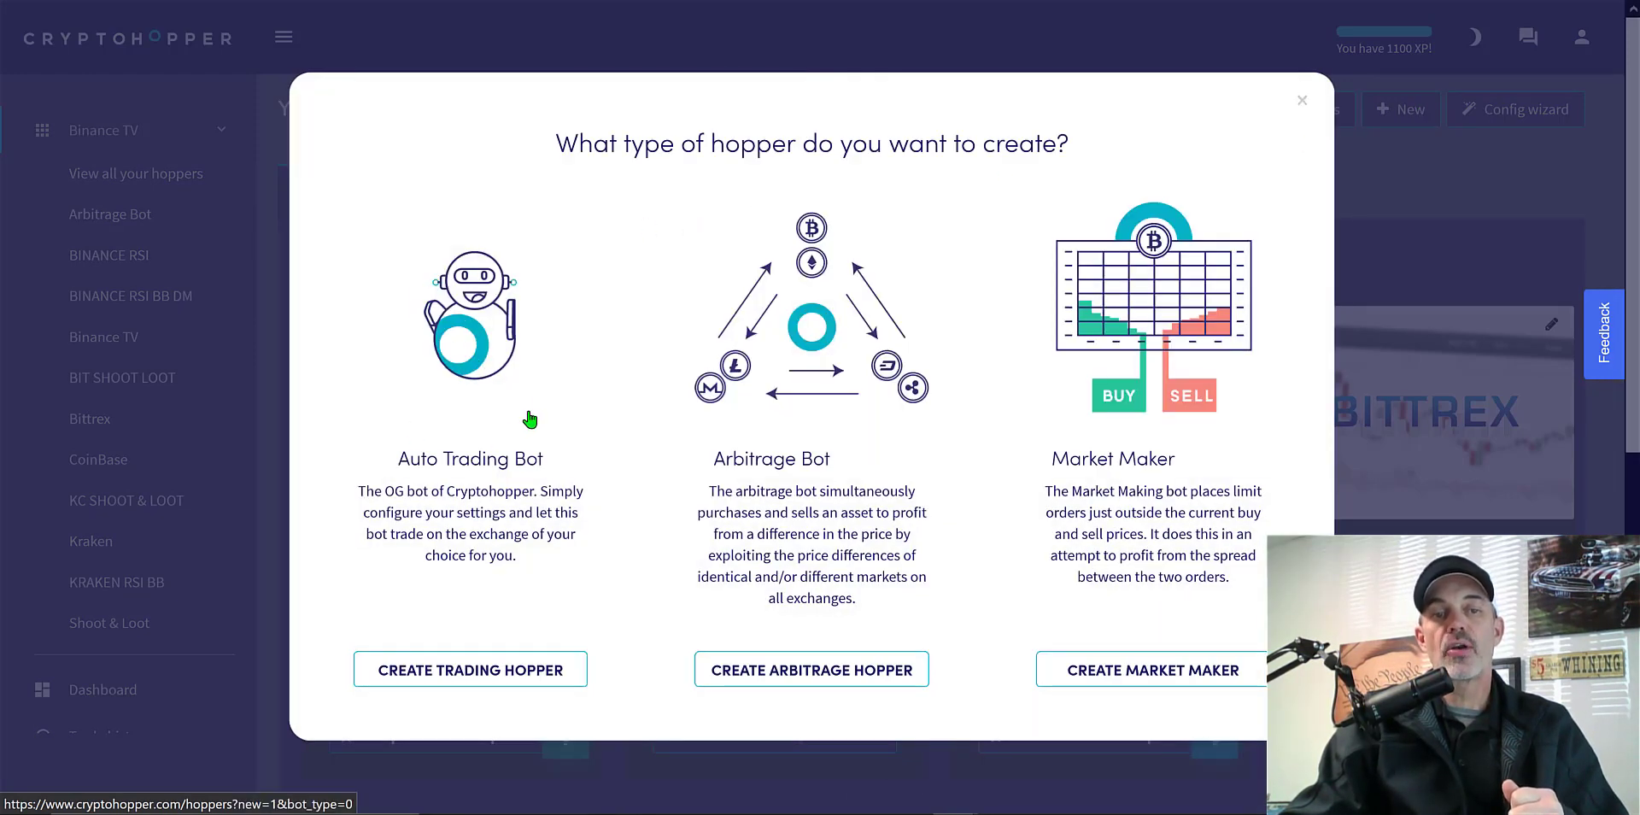
{"action": "left_click", "coordinate": [485, 362]}
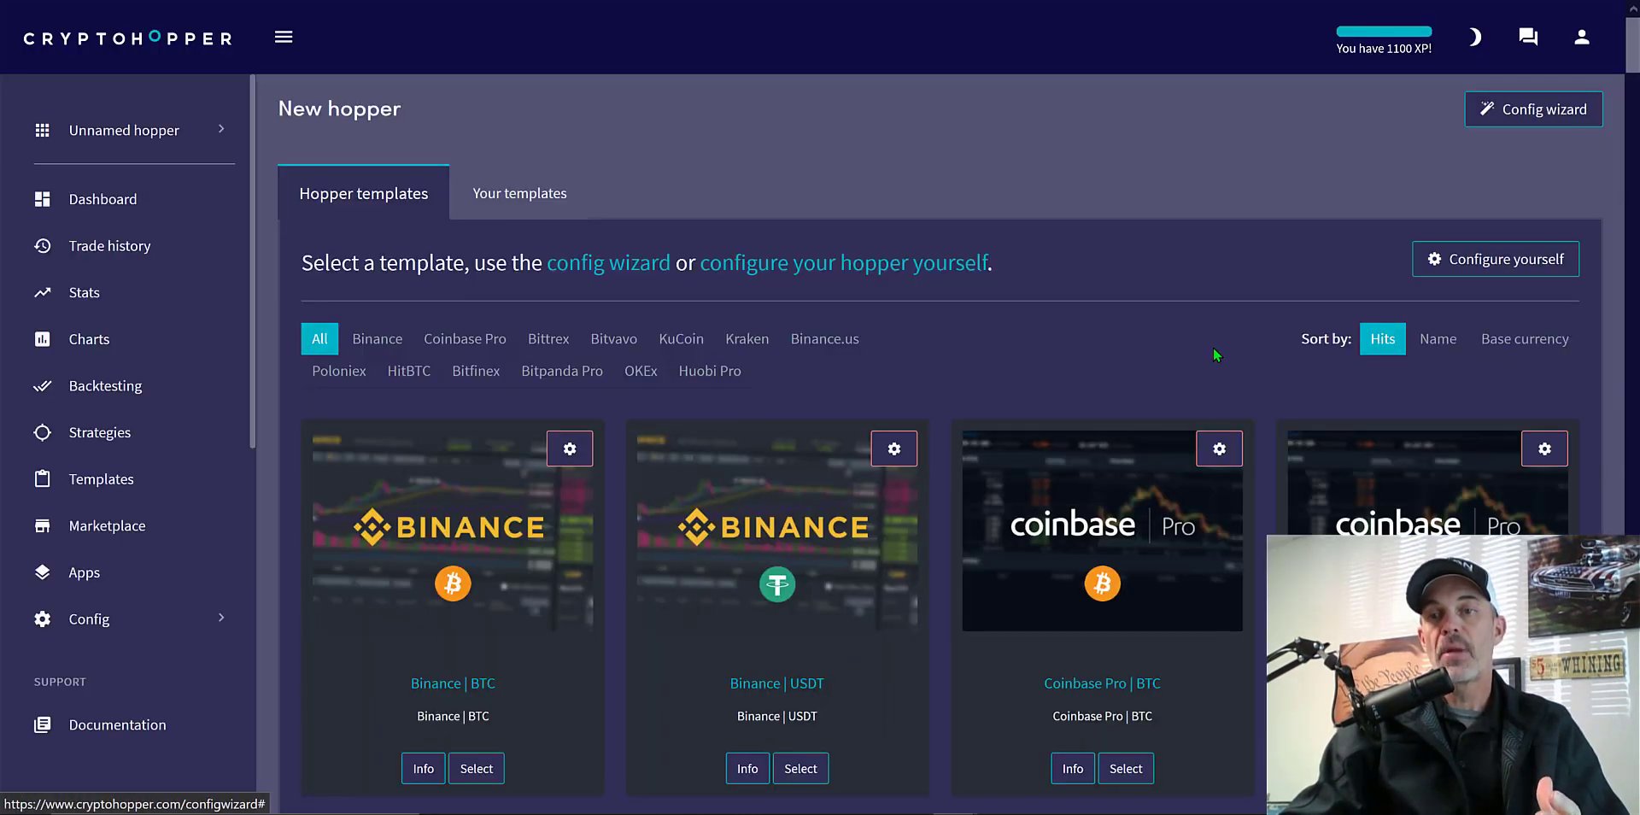
{"action": "left_click", "coordinate": [1480, 261]}
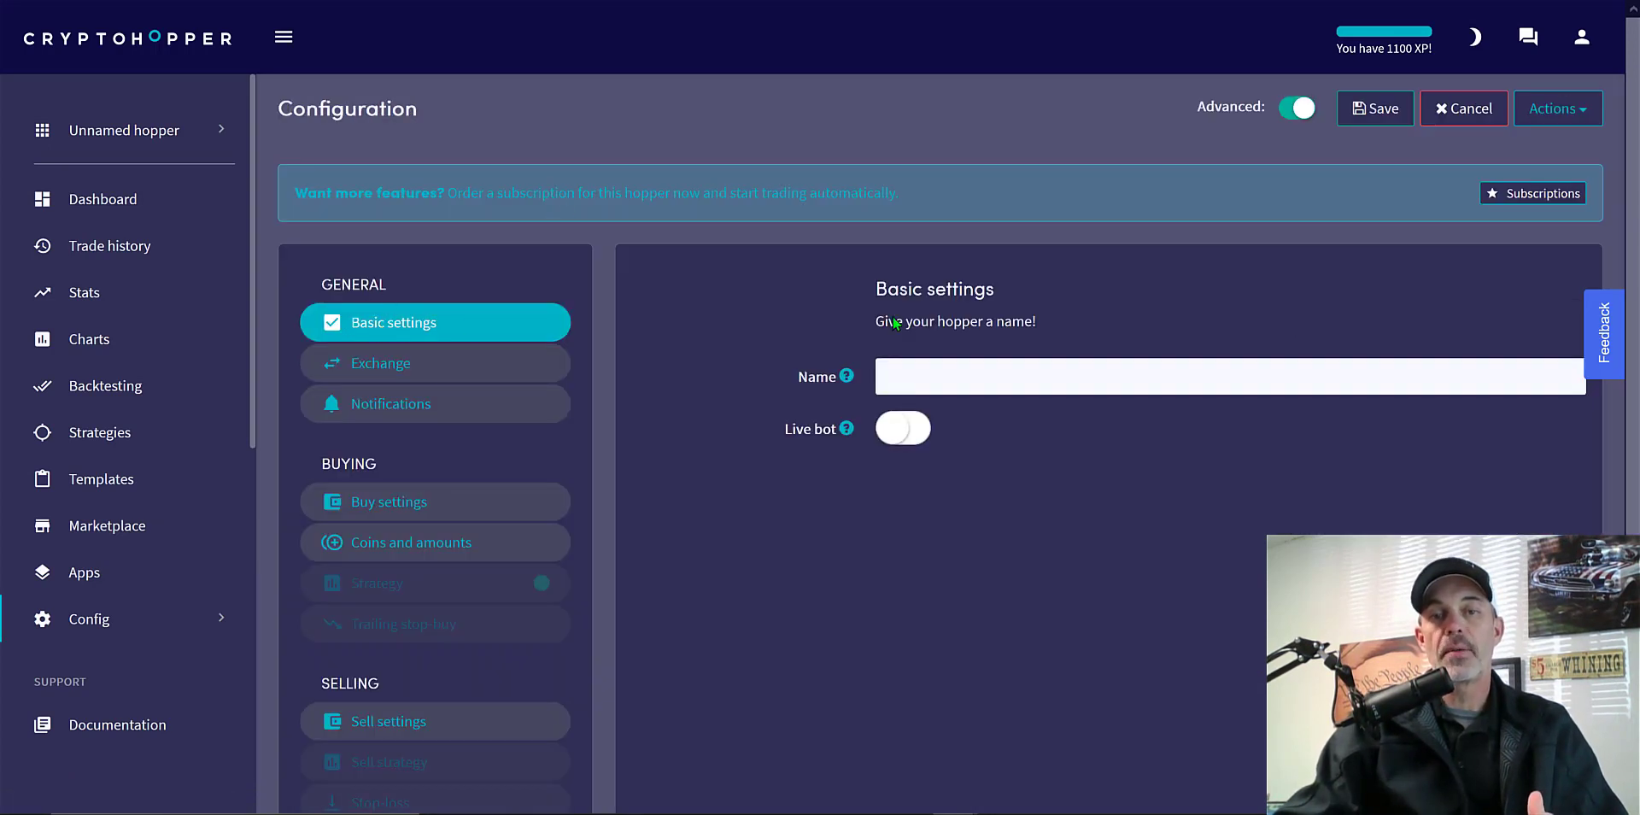
Step: Name the new hopper 'RIS 4070 X' in Basic settings
{"action": "left_click", "coordinate": [982, 365]}
{"action": "type", "text": "RIS 40"}
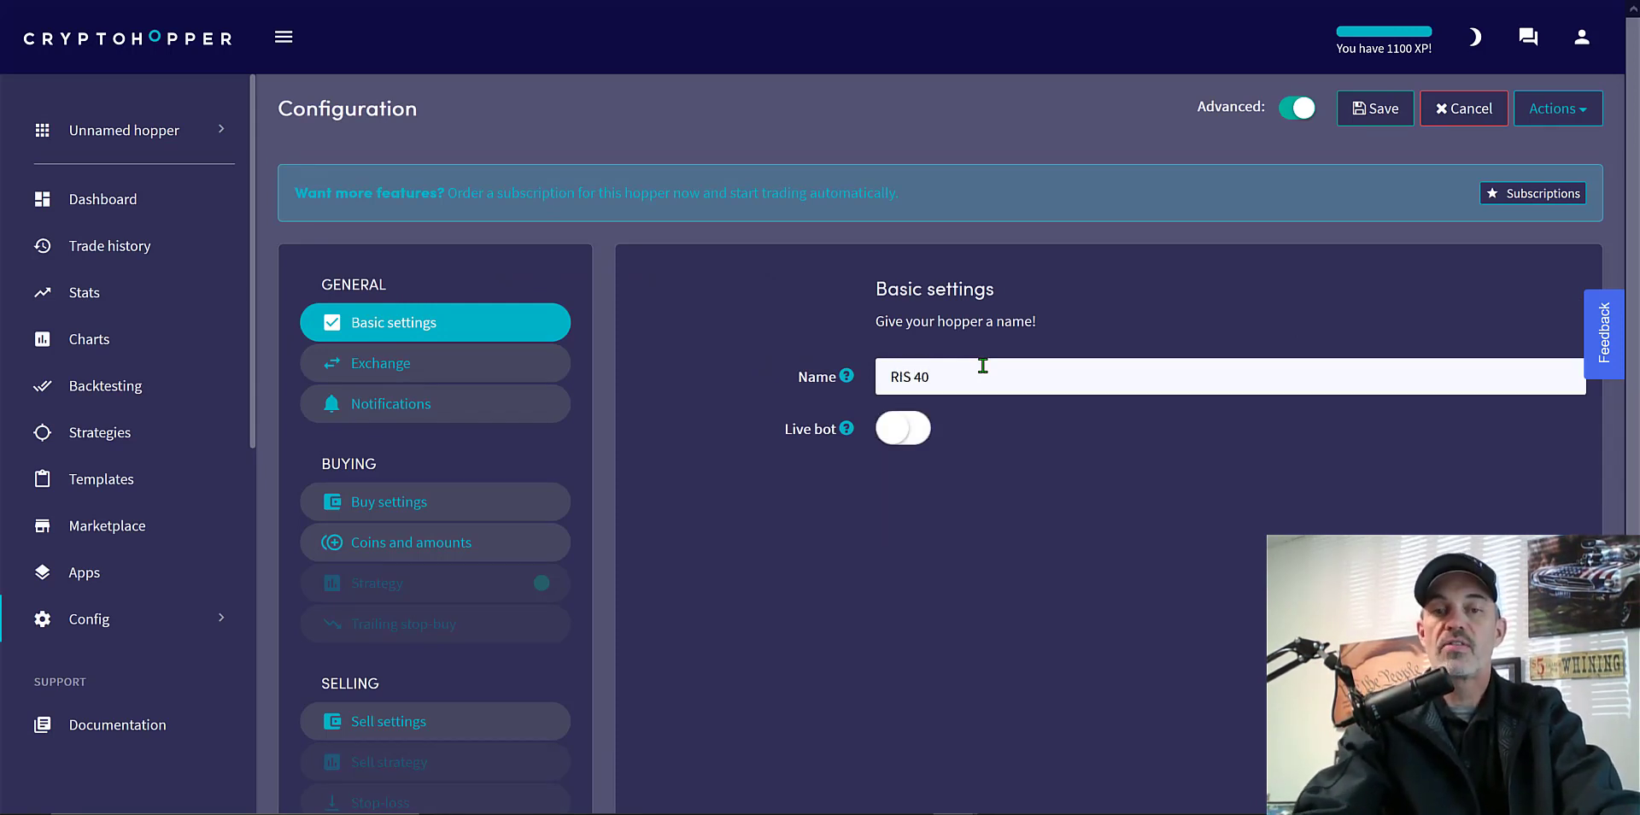
{"action": "type", "text": "70 X"}
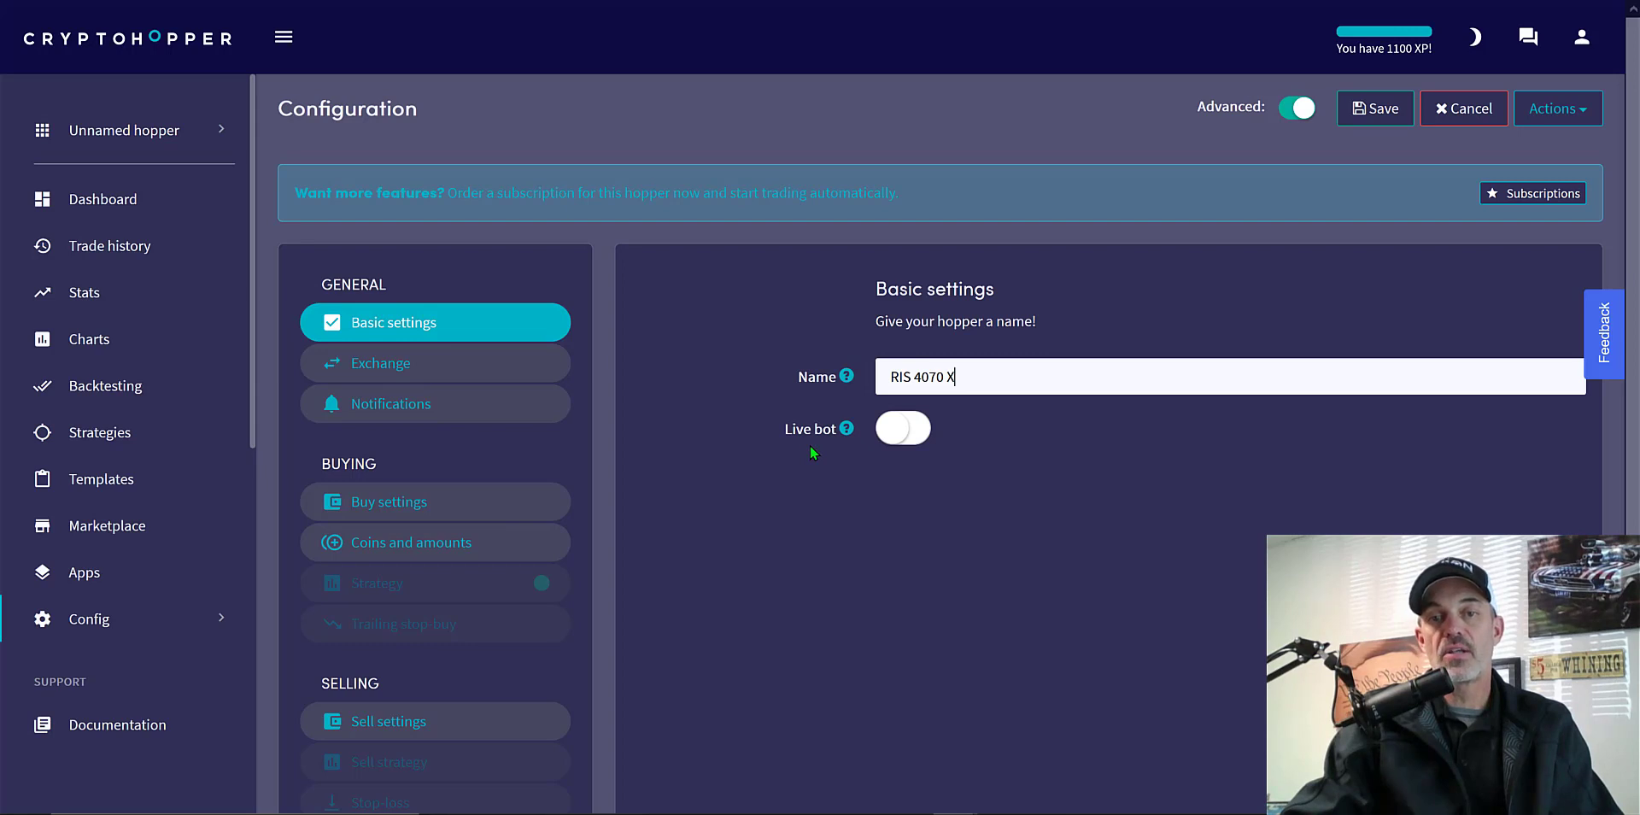
Step: Set the hopper's exchange to Binance and switch to the Binance site
{"action": "left_click", "coordinate": [474, 373]}
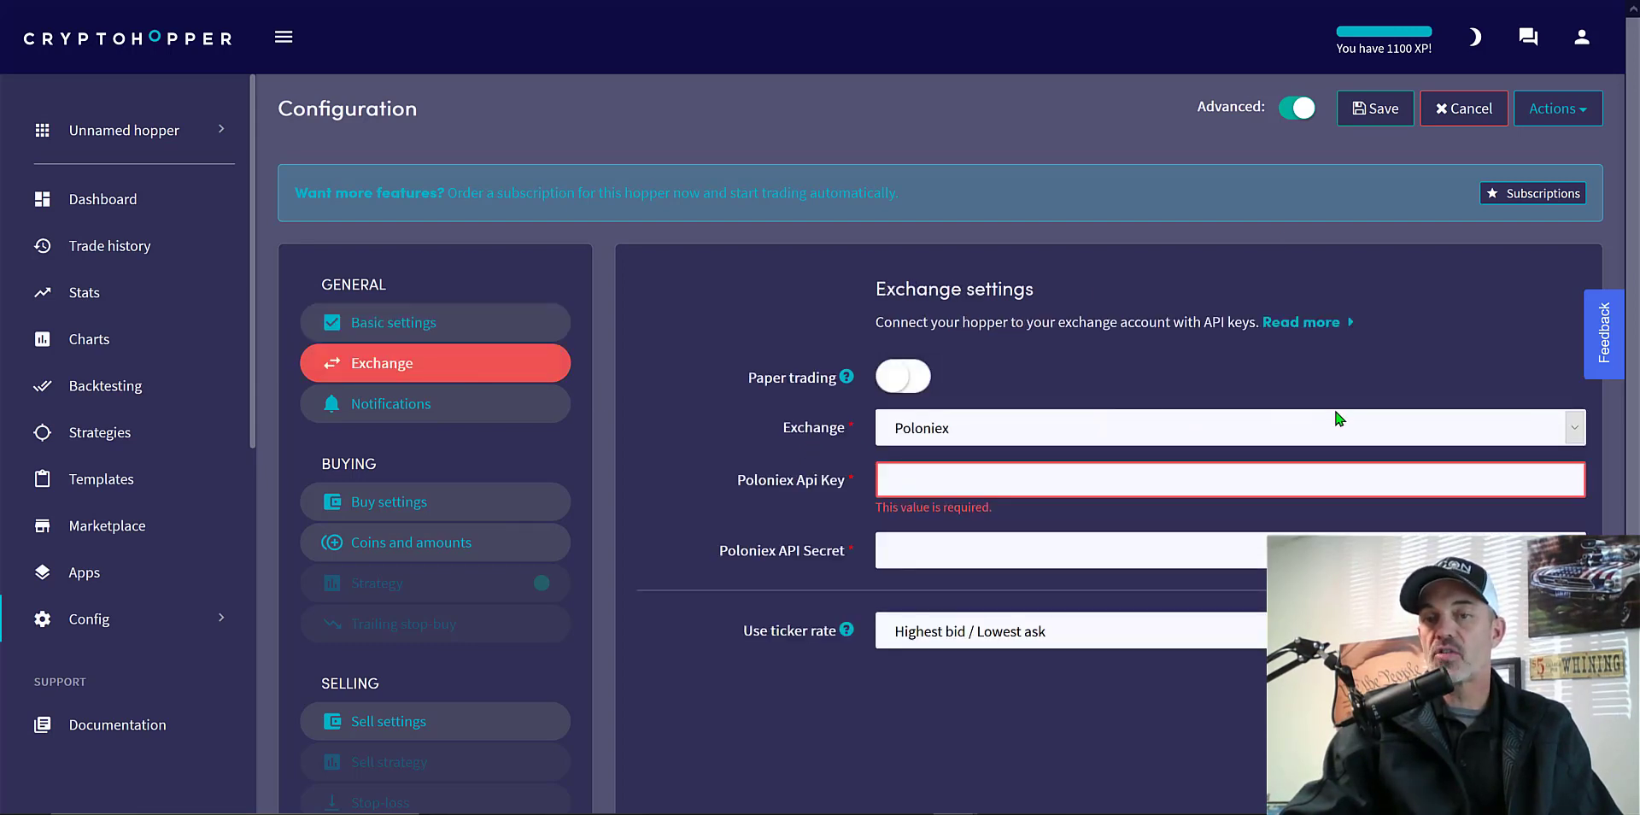
{"action": "left_click", "coordinate": [1482, 429]}
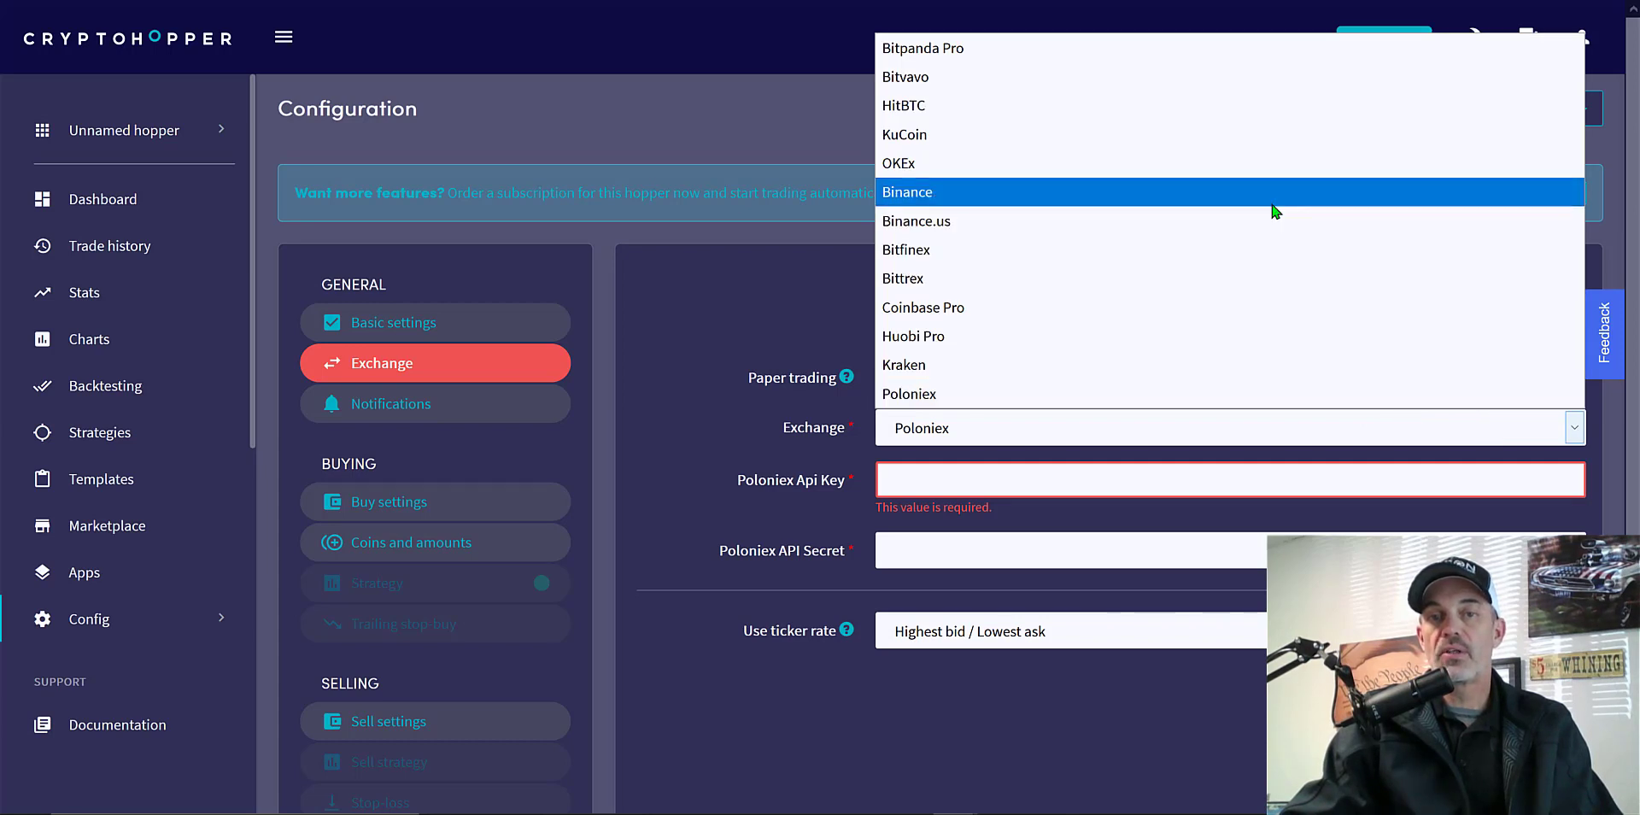
{"action": "left_click", "coordinate": [1273, 196]}
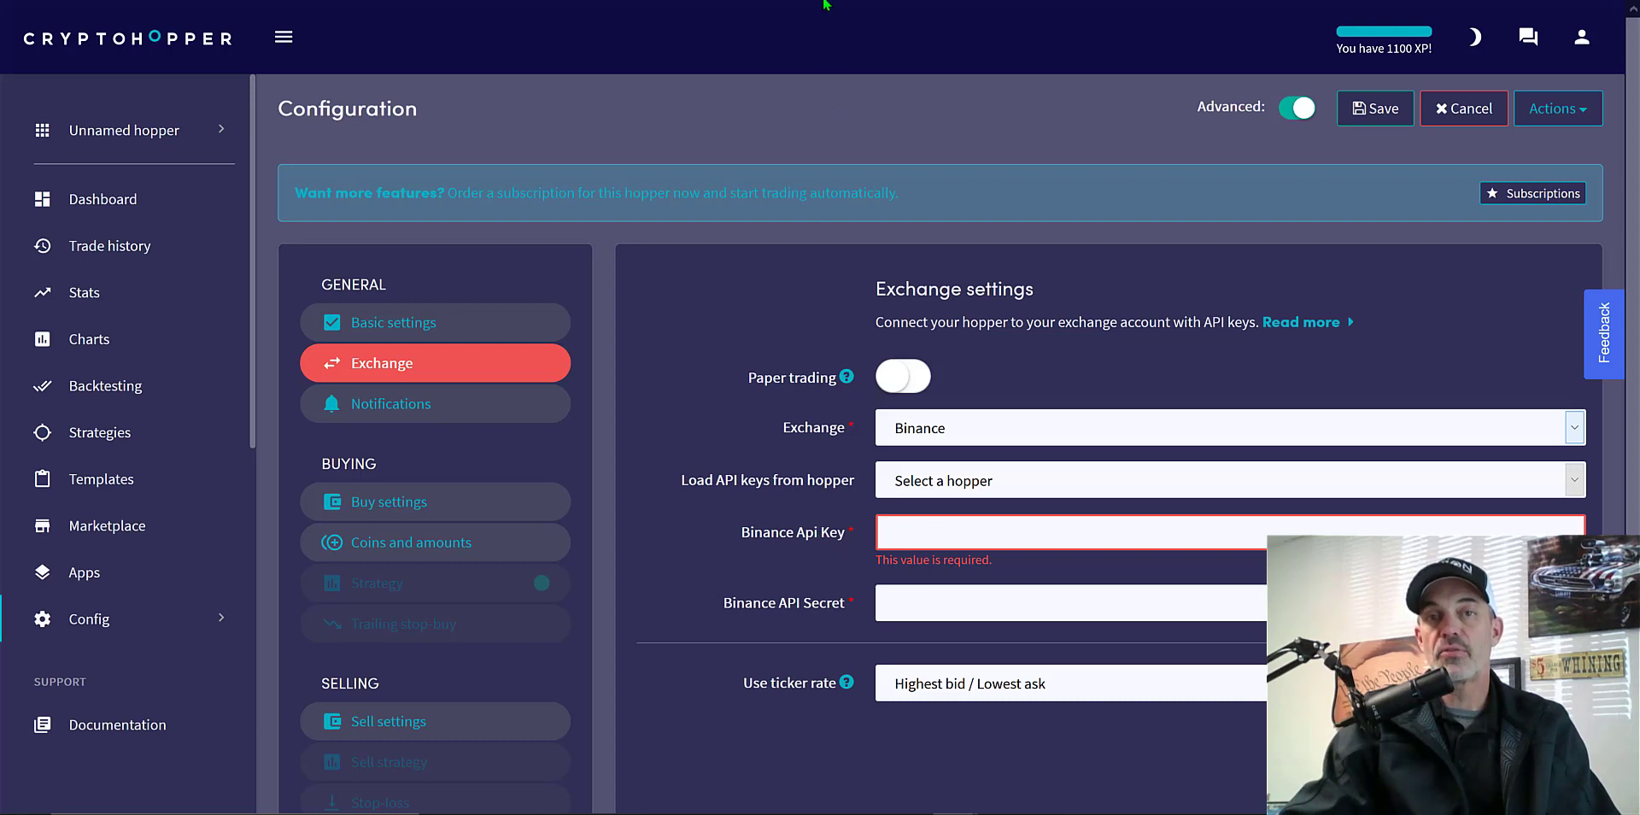
{"action": "key", "text": "ctrl+Tab"}
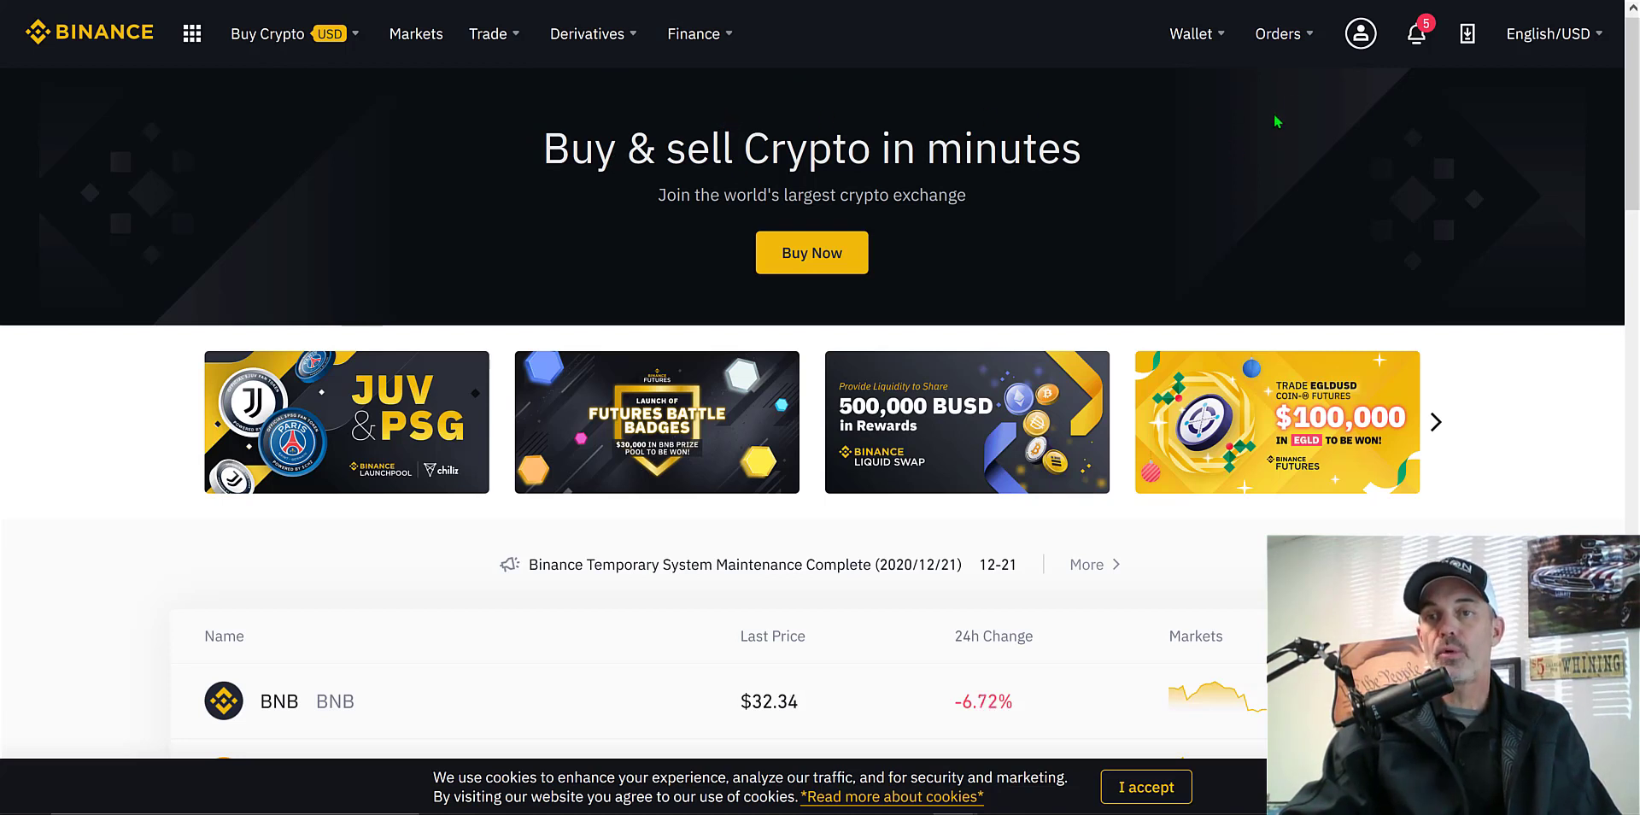
Step: Create a new Binance API key labelled '4070' in API Management
{"action": "mouse_move", "coordinate": [1360, 34]}
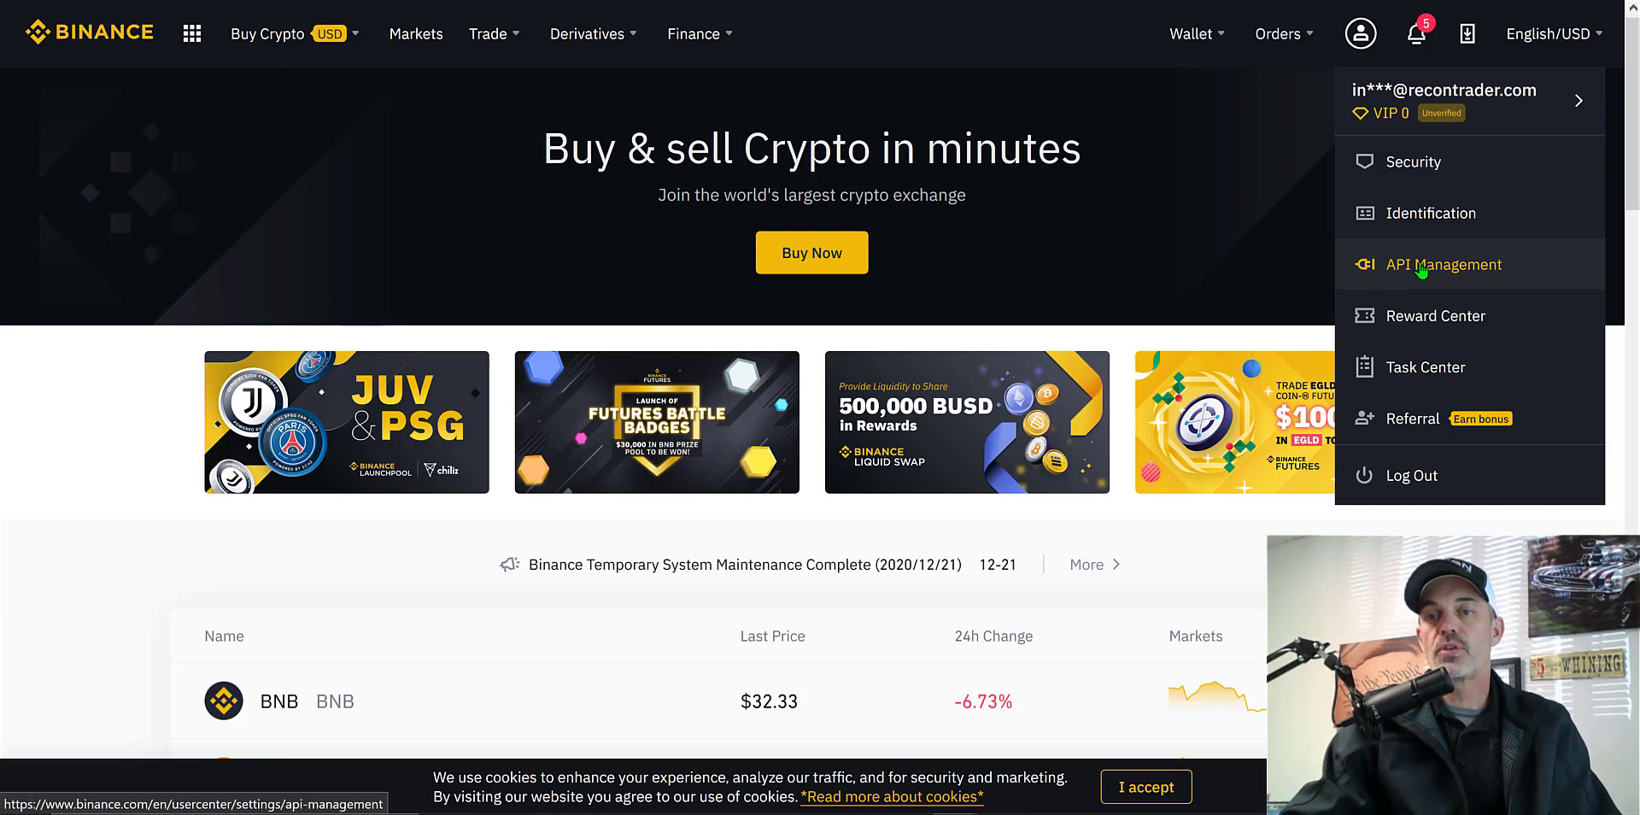
{"action": "left_click", "coordinate": [1420, 266]}
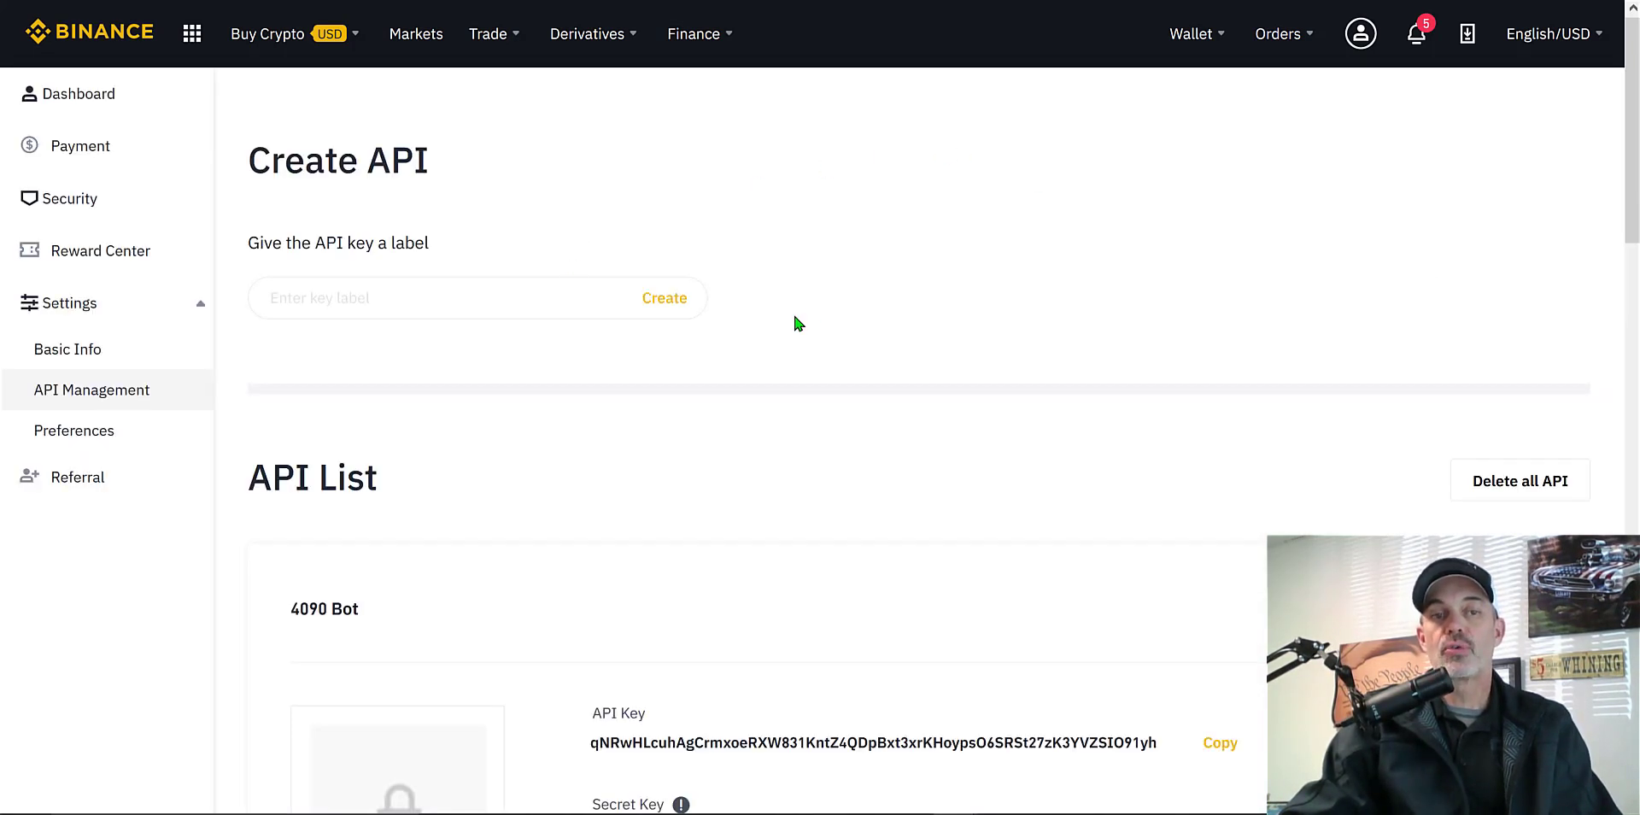
{"action": "left_click", "coordinate": [486, 301]}
{"action": "type", "text": "4070"}
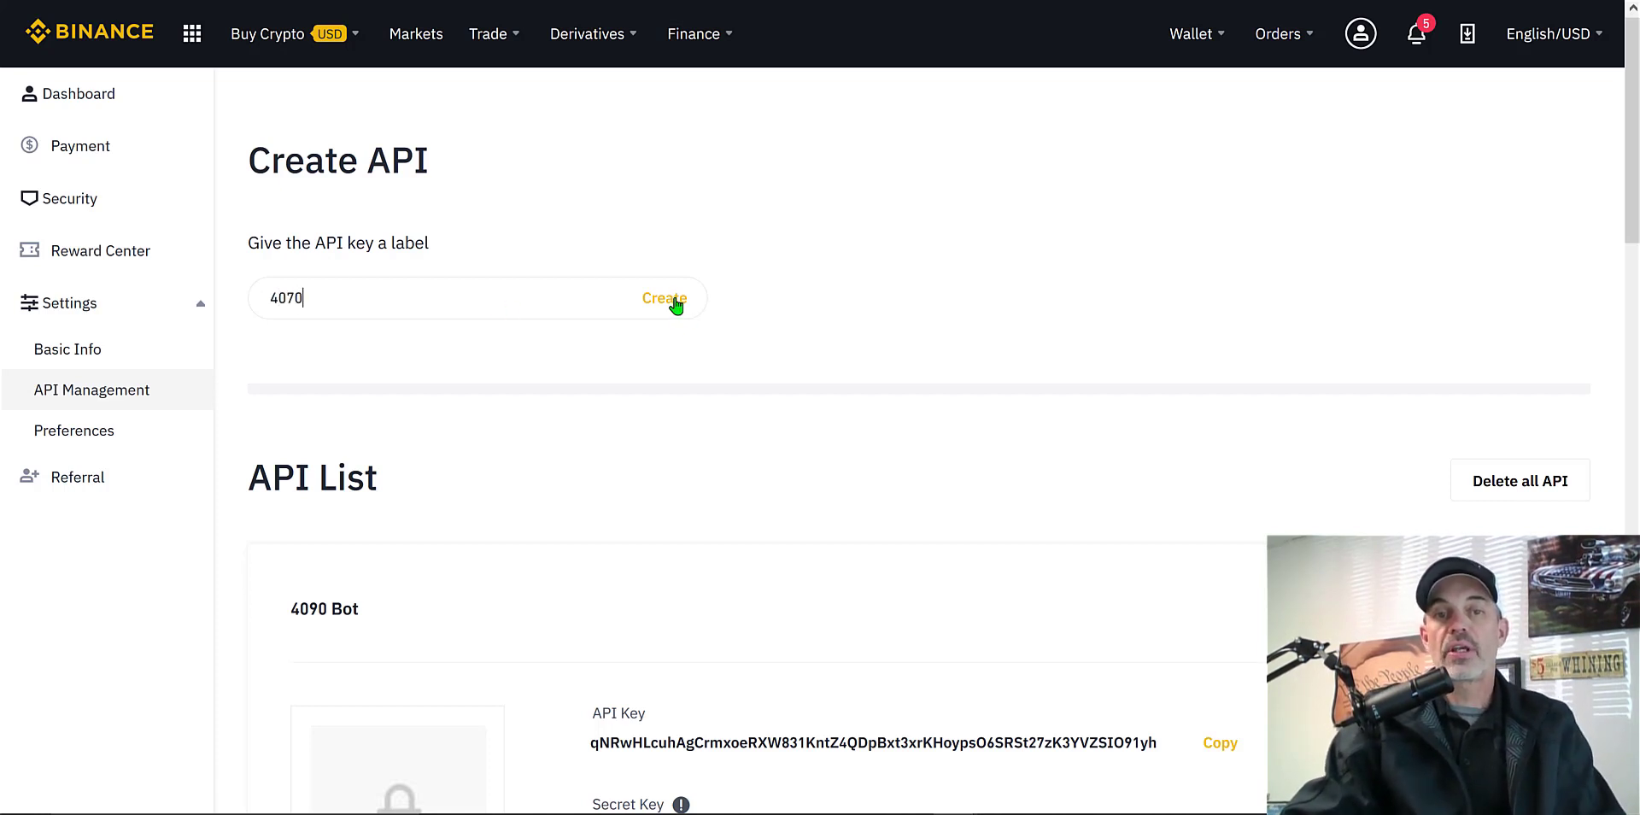
{"action": "left_click", "coordinate": [674, 303]}
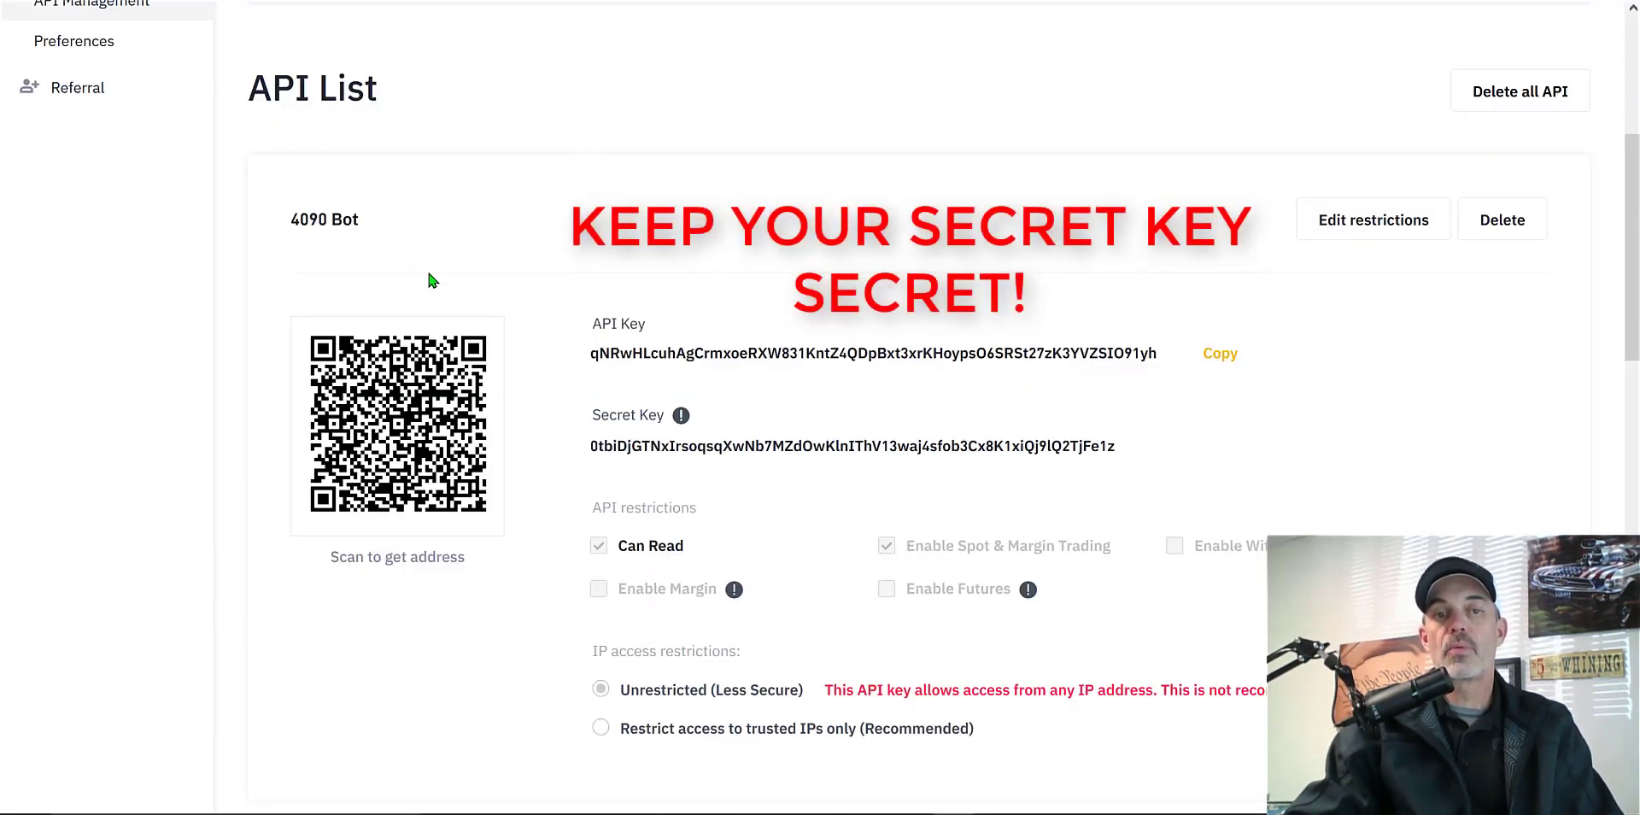
Step: Copy the API key and secret key, then enable futures in the key's restrictions
{"action": "triple_click", "coordinate": [664, 321]}
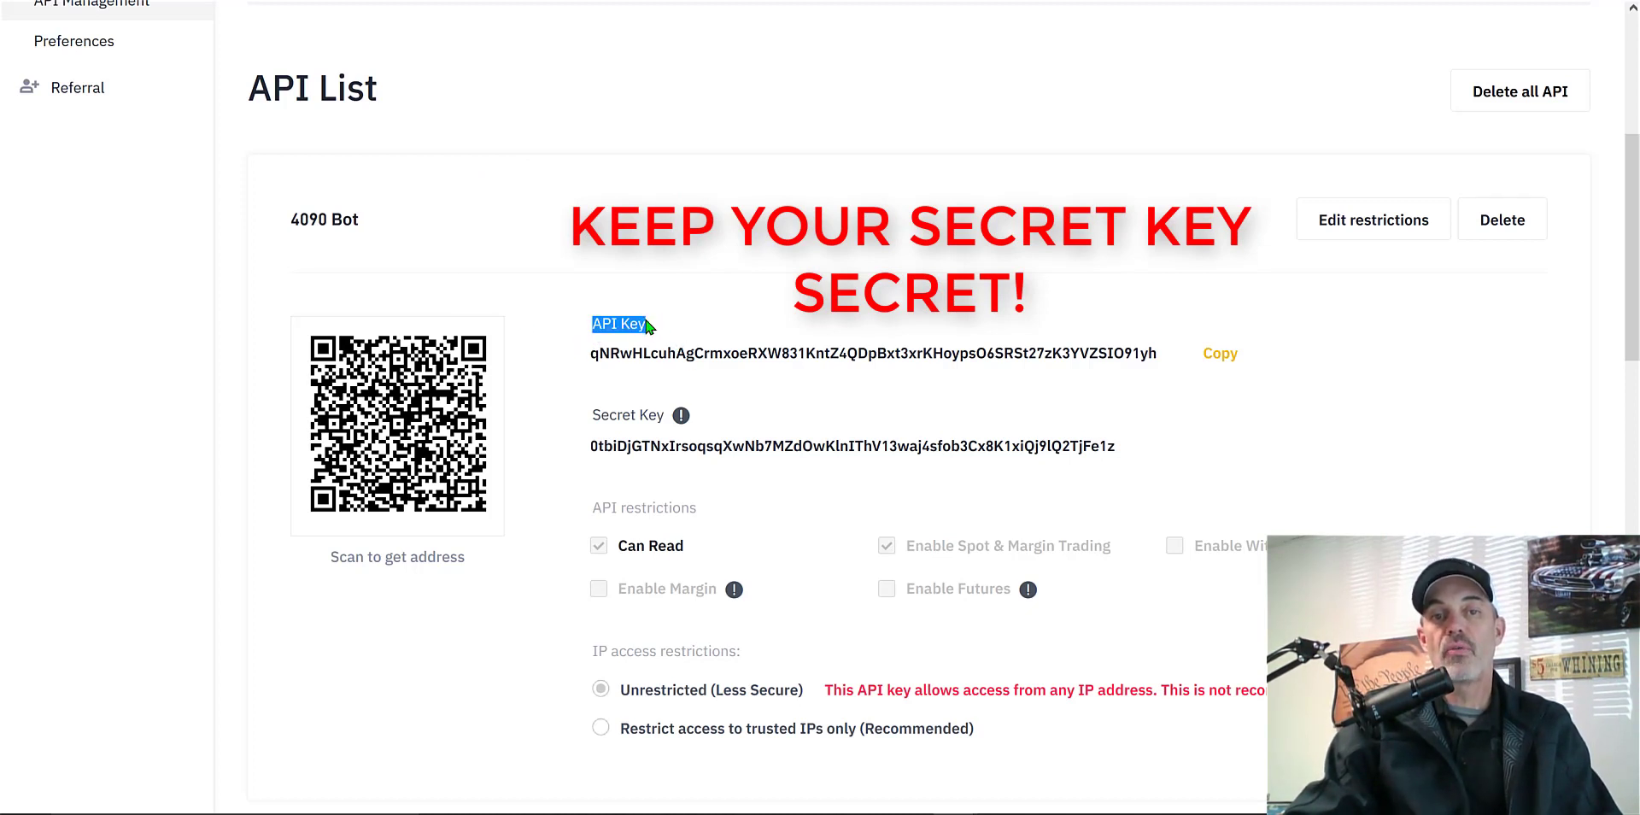
{"action": "left_click_drag", "start_coordinate": [594, 415], "coordinate": [660, 417]}
{"action": "left_click", "coordinate": [1212, 352]}
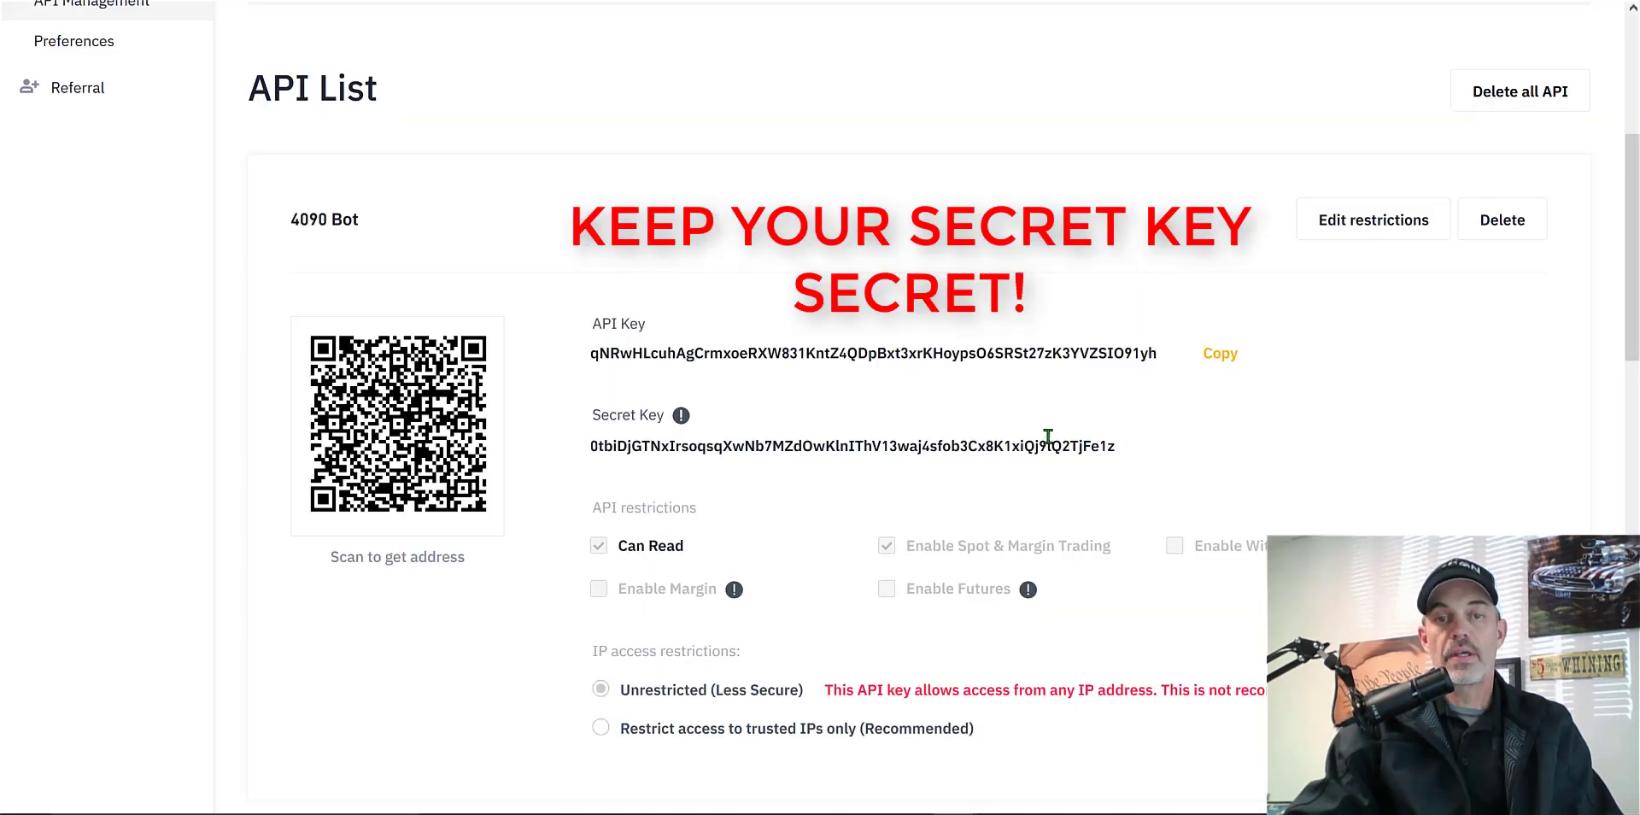
{"action": "left_click_drag", "start_coordinate": [1115, 445], "coordinate": [586, 446]}
{"action": "right_click", "coordinate": [652, 449]}
{"action": "left_click", "coordinate": [693, 462]}
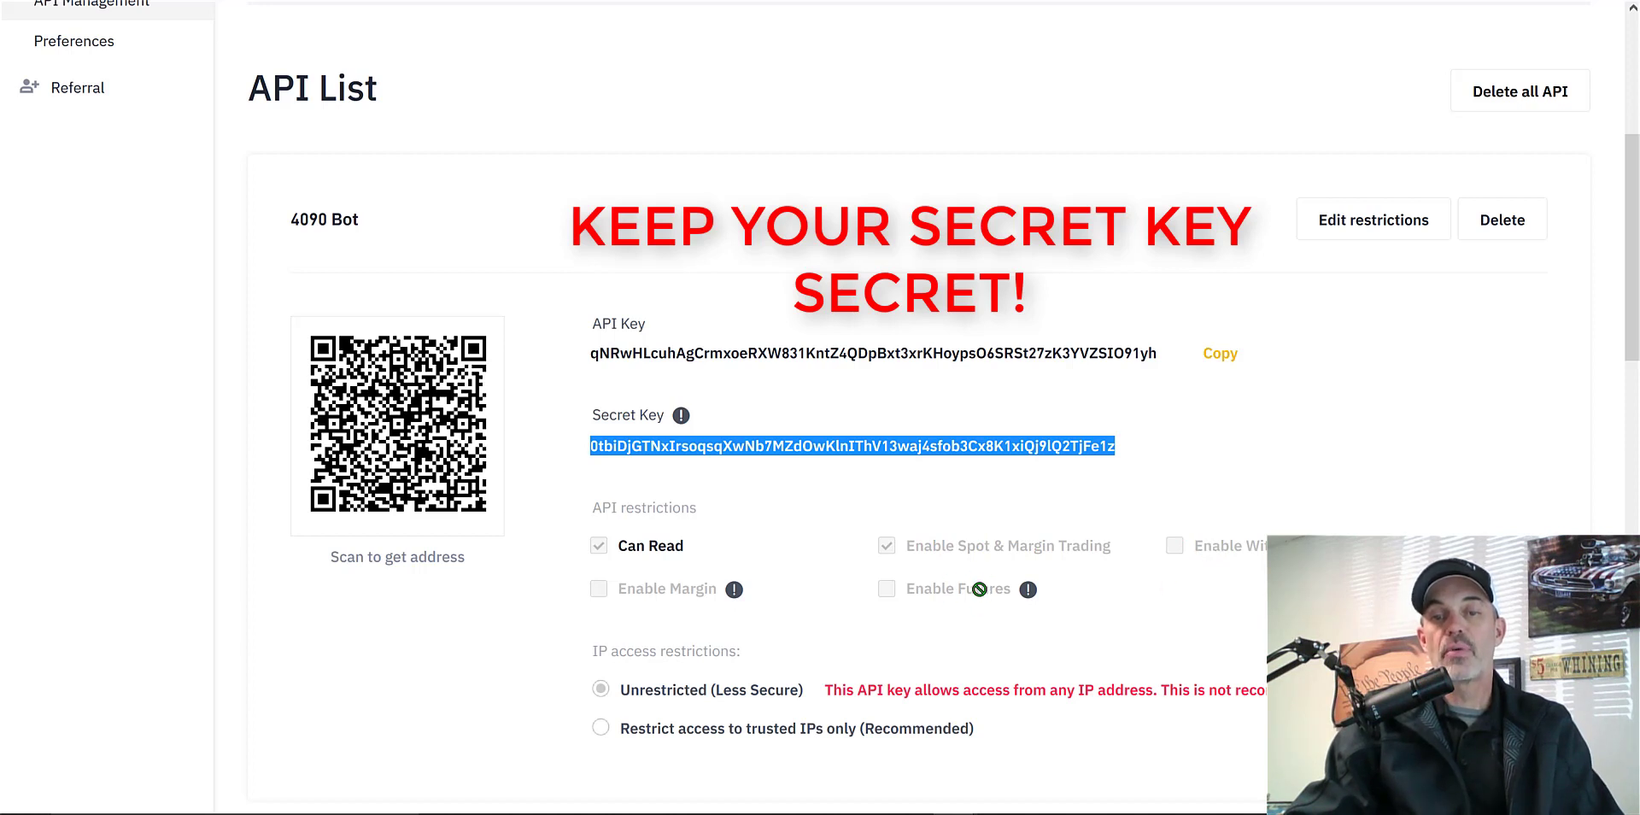
{"action": "left_click", "coordinate": [1371, 224]}
{"action": "left_click", "coordinate": [973, 589]}
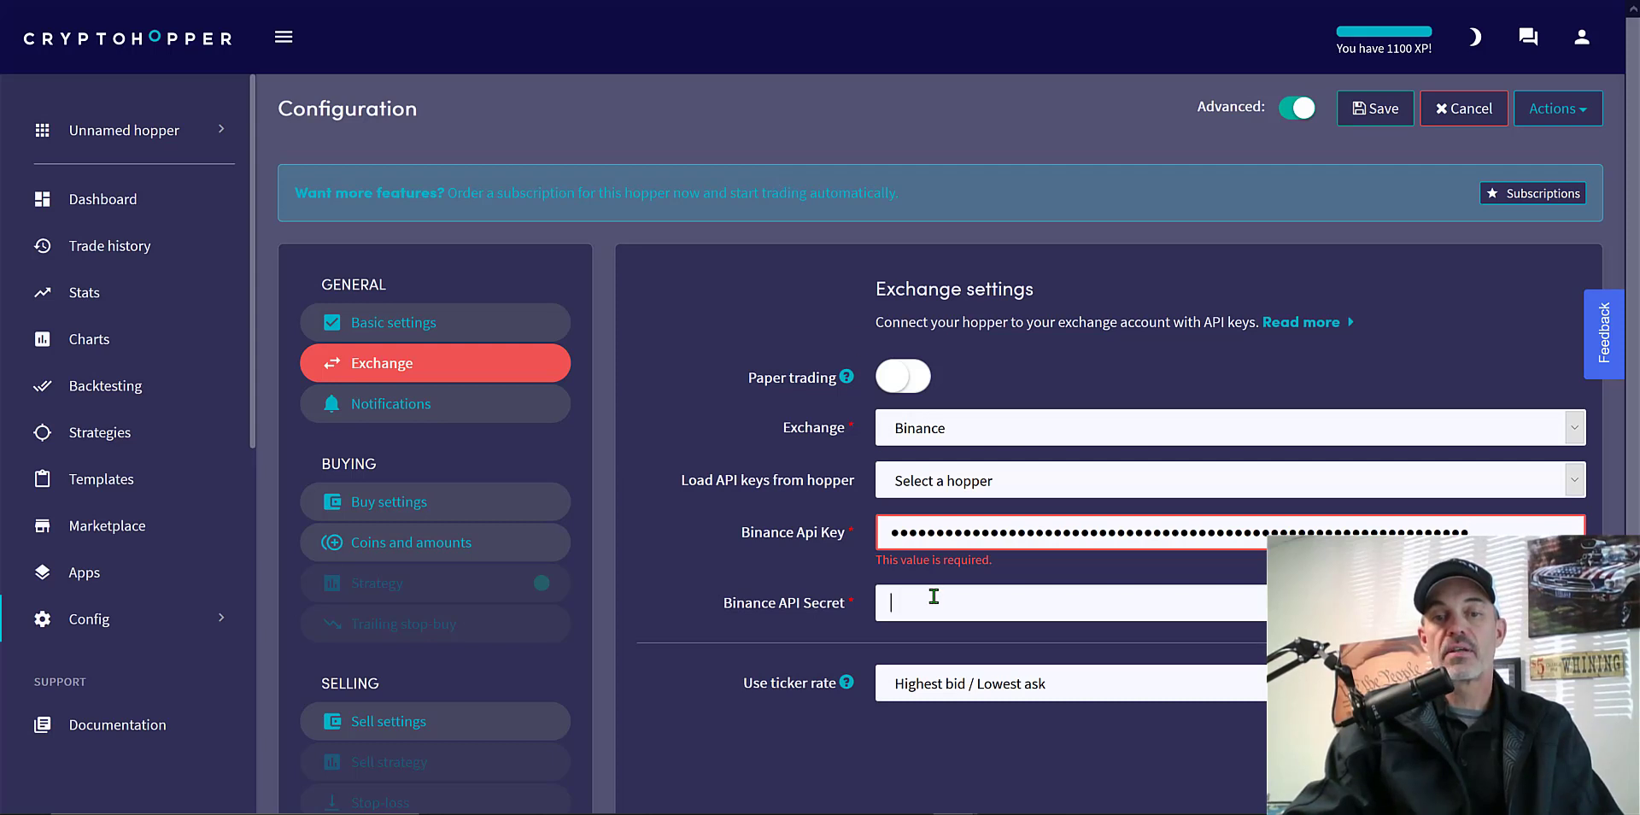
Step: Paste the secret key into the API secret field and open the Notifications settings
{"action": "key", "text": "ctrl+v"}
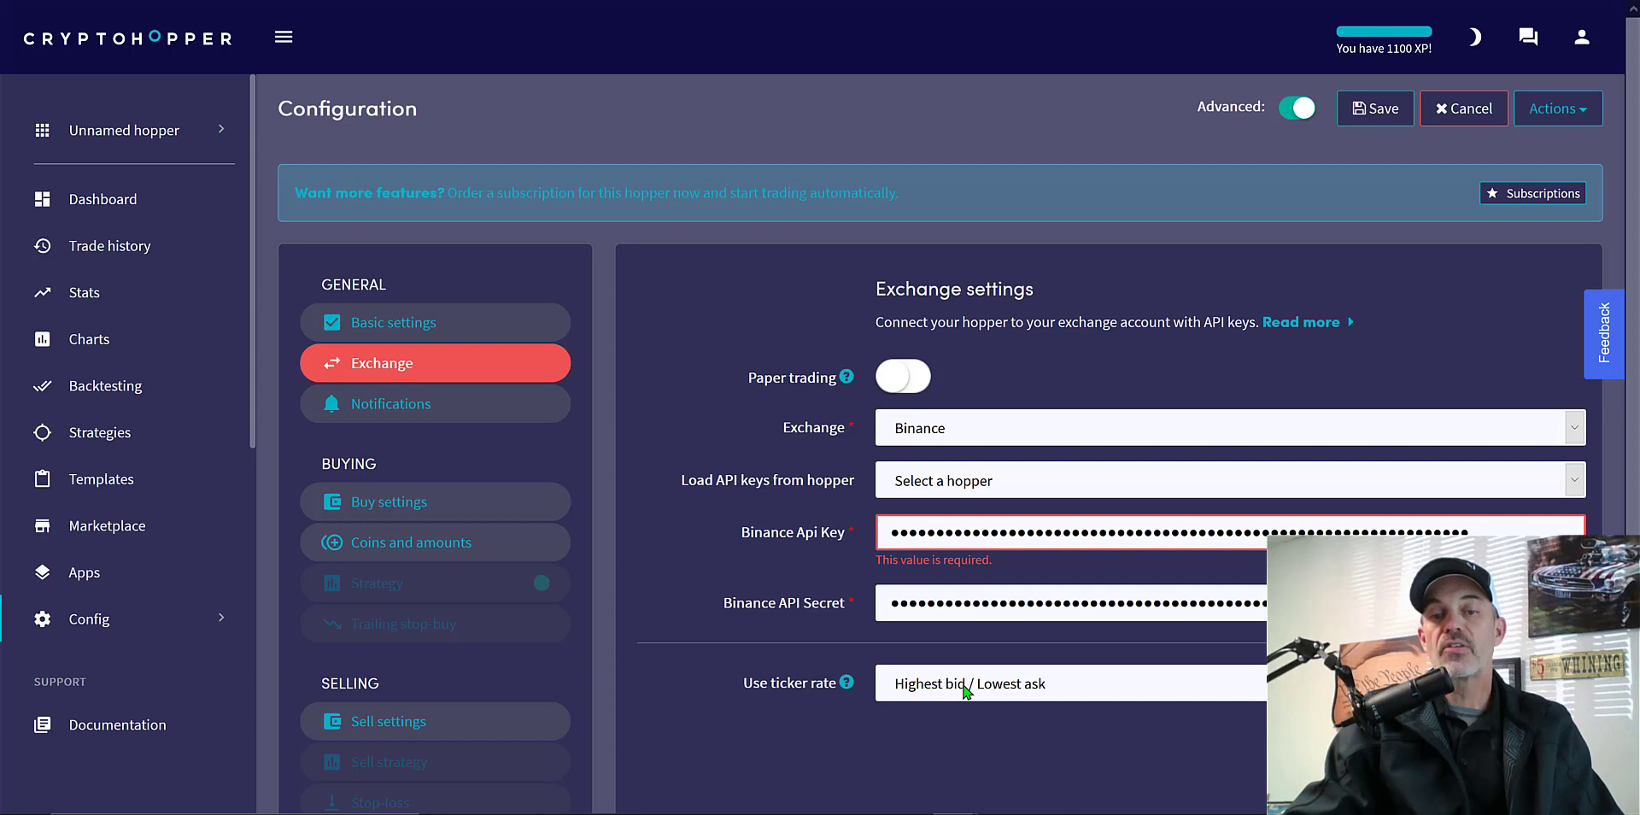
{"action": "left_click", "coordinate": [454, 414]}
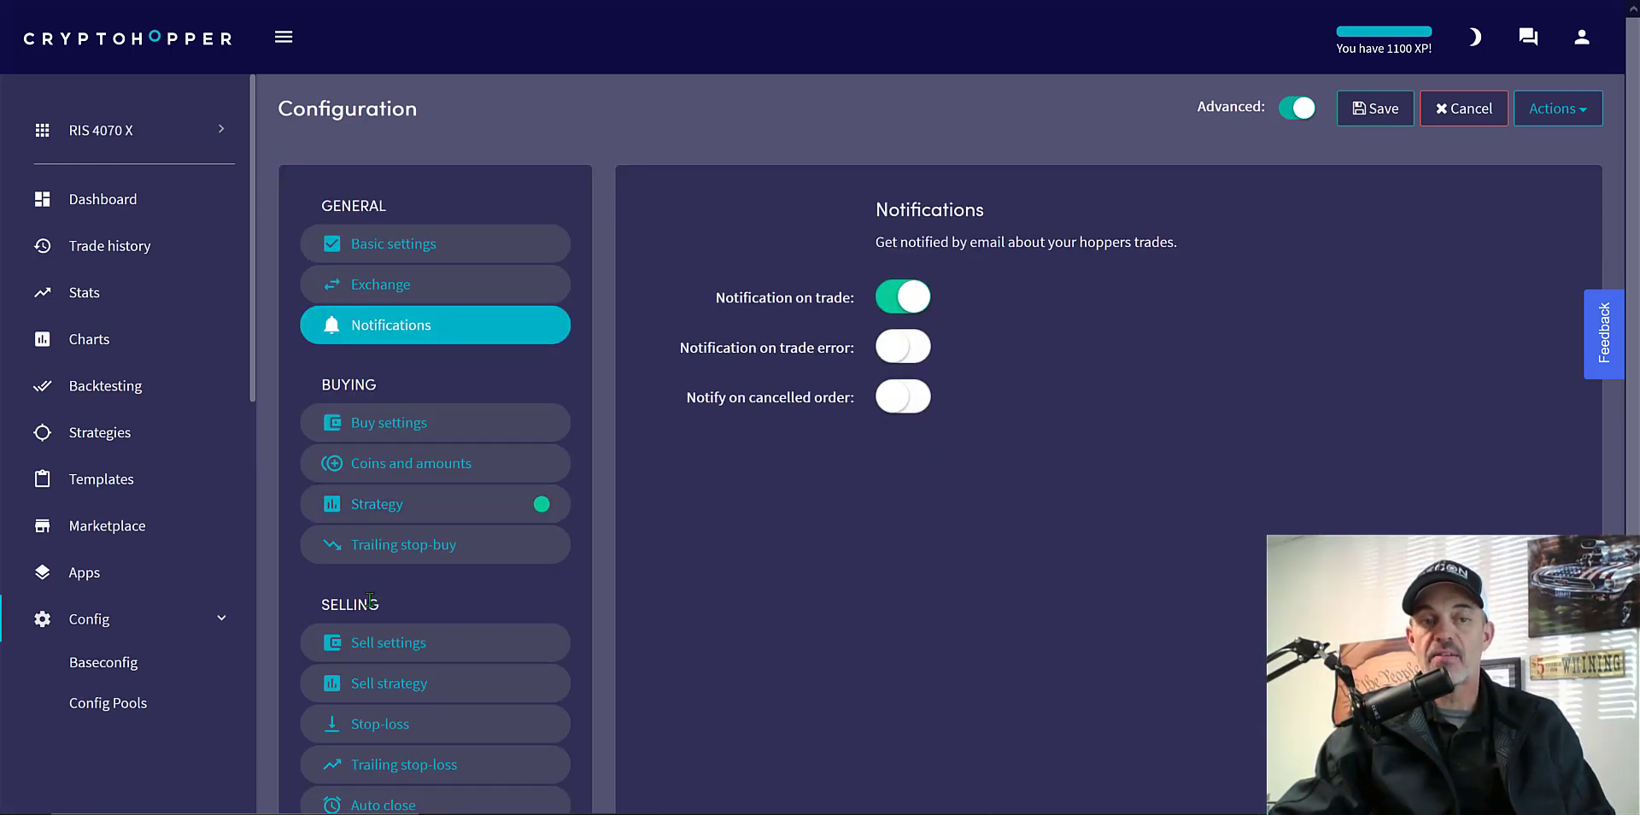
Step: From all hoppers, keep the Explorer subscription on RIS 4070 X and save the assignment
{"action": "left_click", "coordinate": [101, 129]}
{"action": "left_click", "coordinate": [1306, 109]}
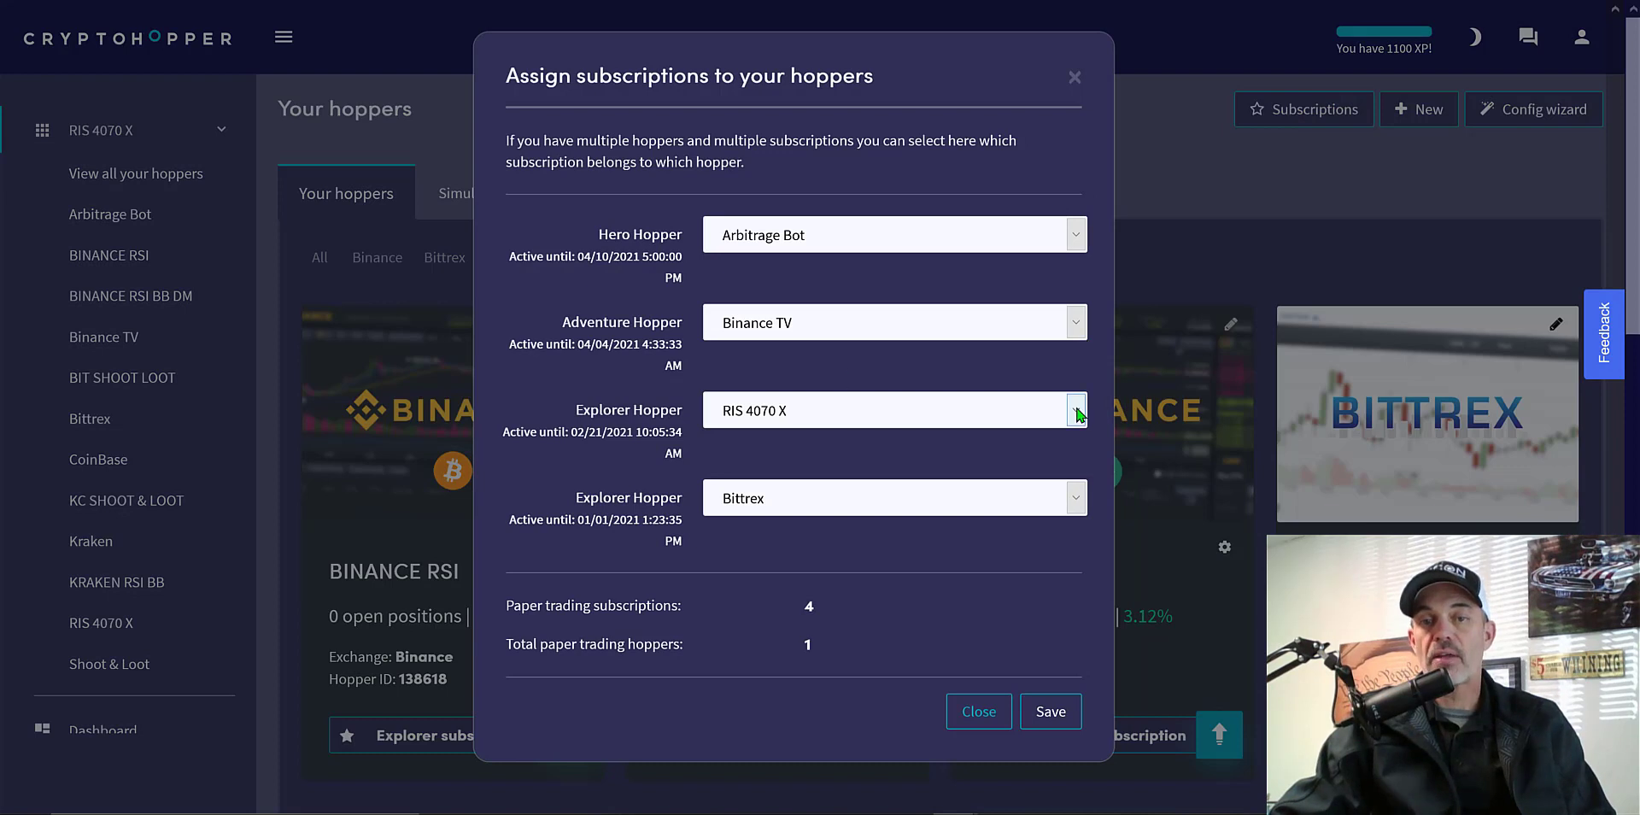
{"action": "left_click", "coordinate": [1076, 412]}
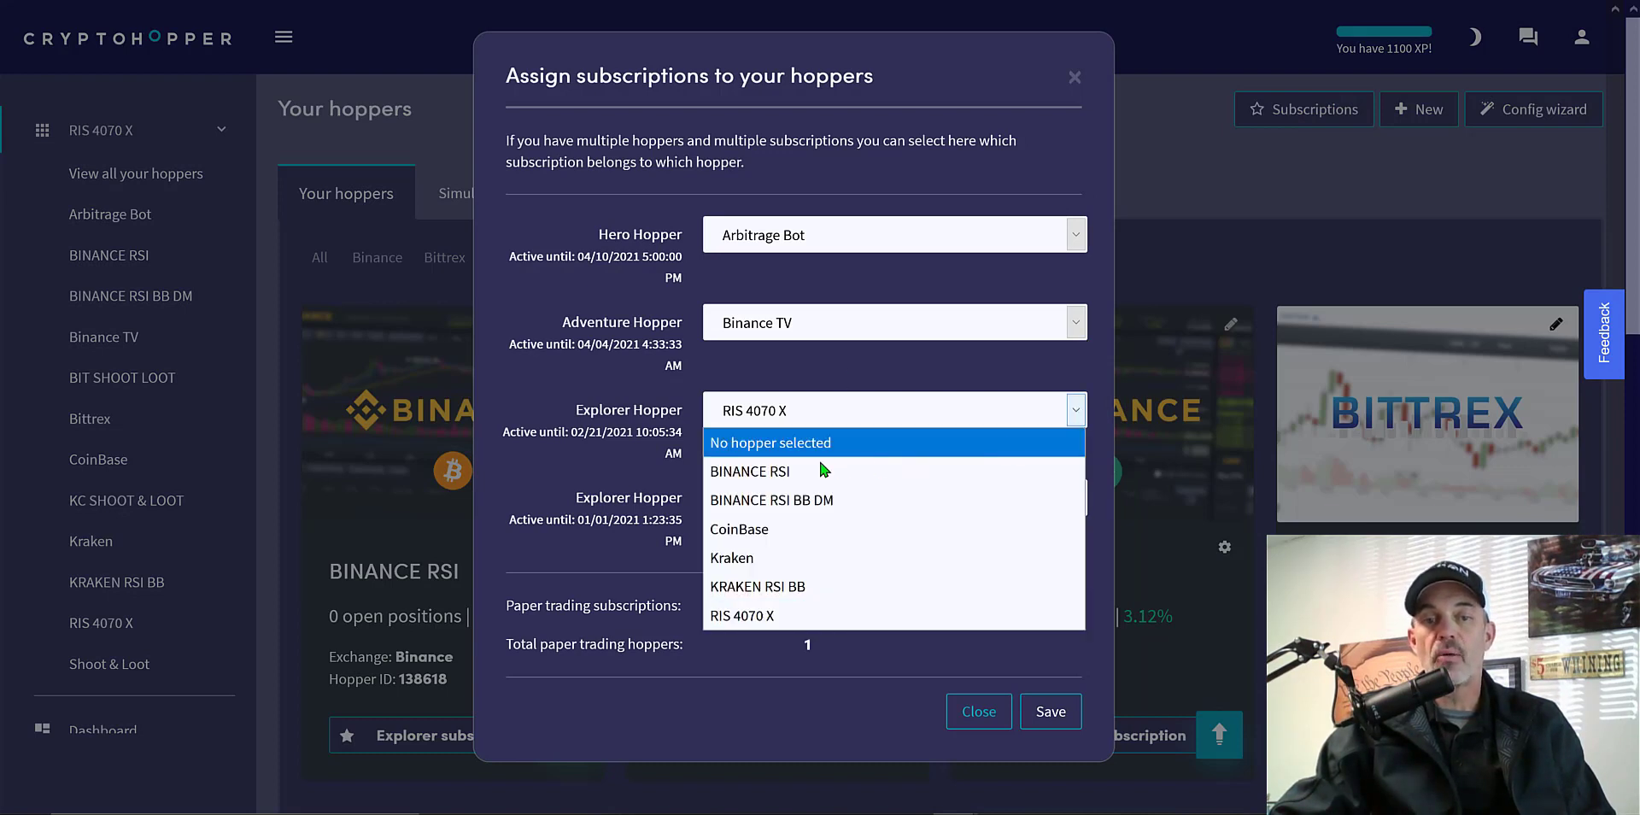
{"action": "left_click", "coordinate": [768, 616]}
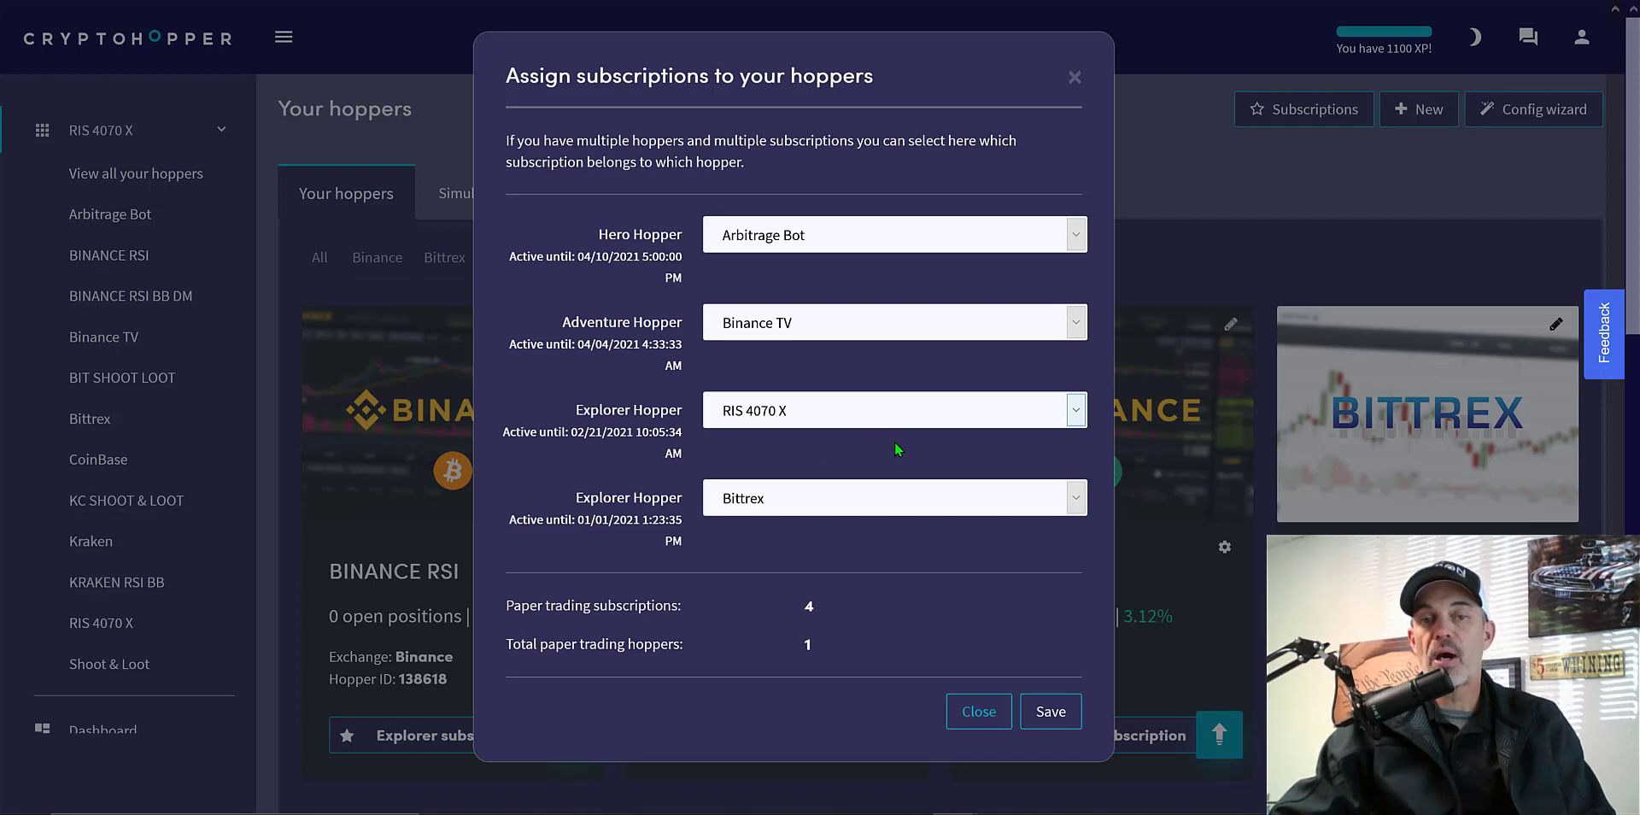
{"action": "left_click", "coordinate": [1050, 712]}
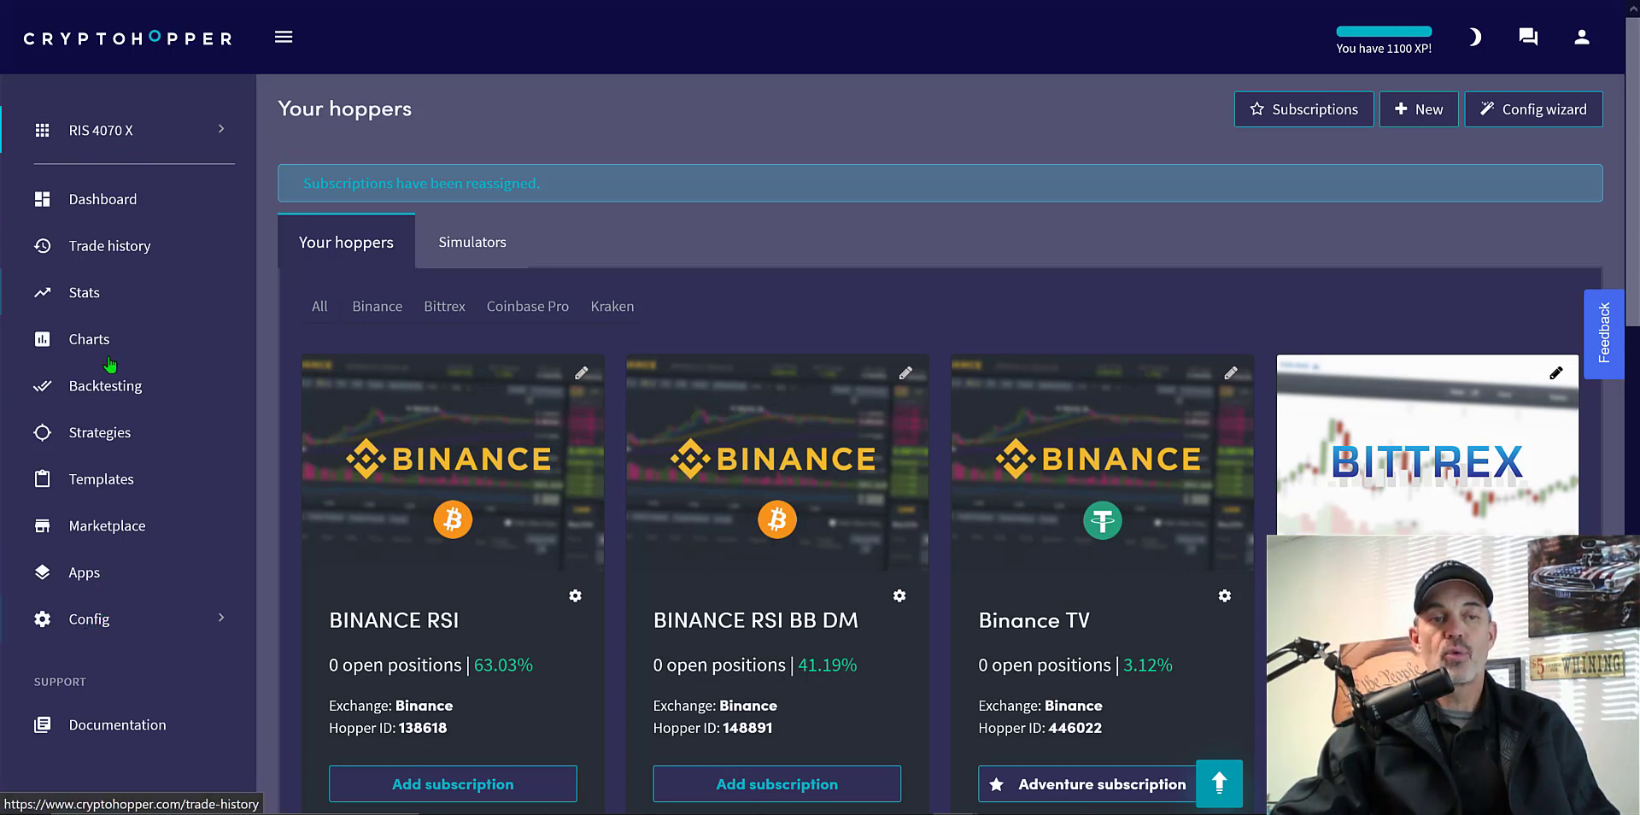
{"action": "left_click", "coordinate": [87, 630]}
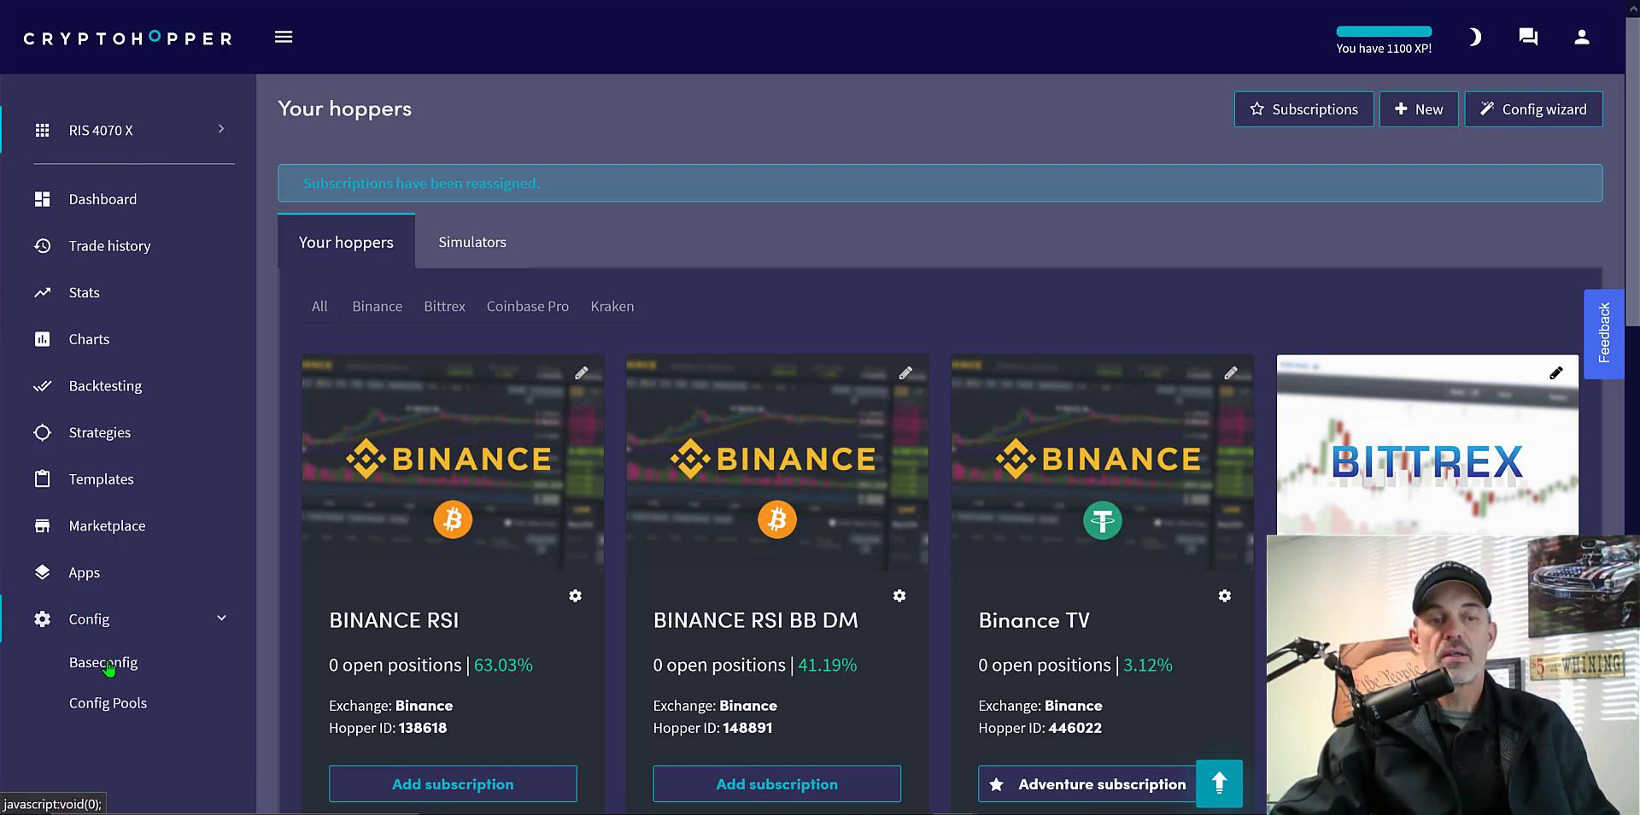
Step: In Buy settings, set the order type to Market and max open time buy to 3
{"action": "left_click", "coordinate": [106, 663]}
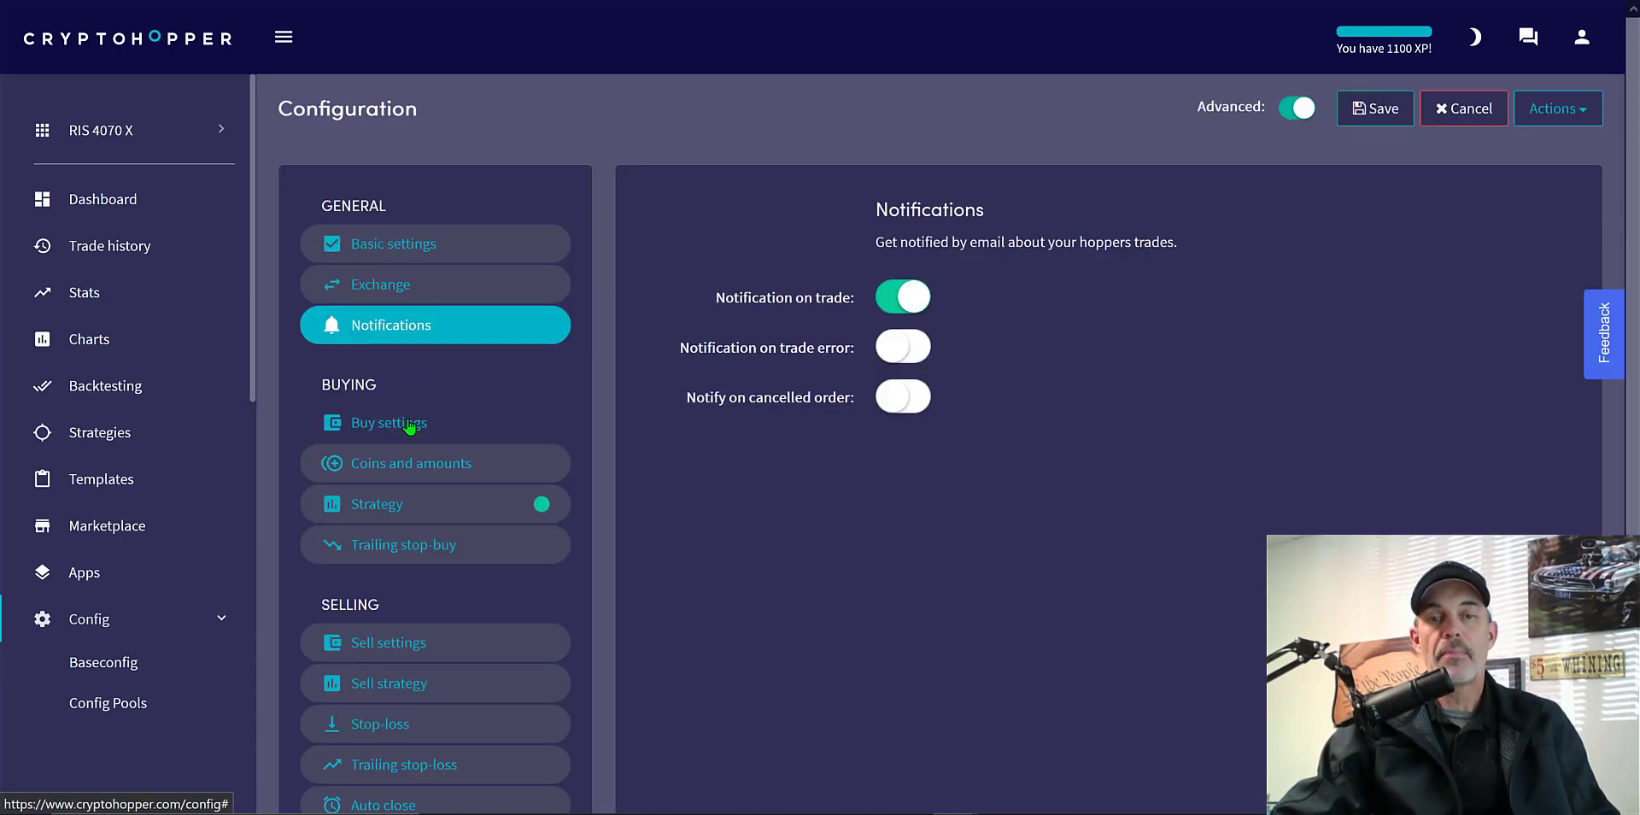
{"action": "left_click", "coordinate": [410, 426]}
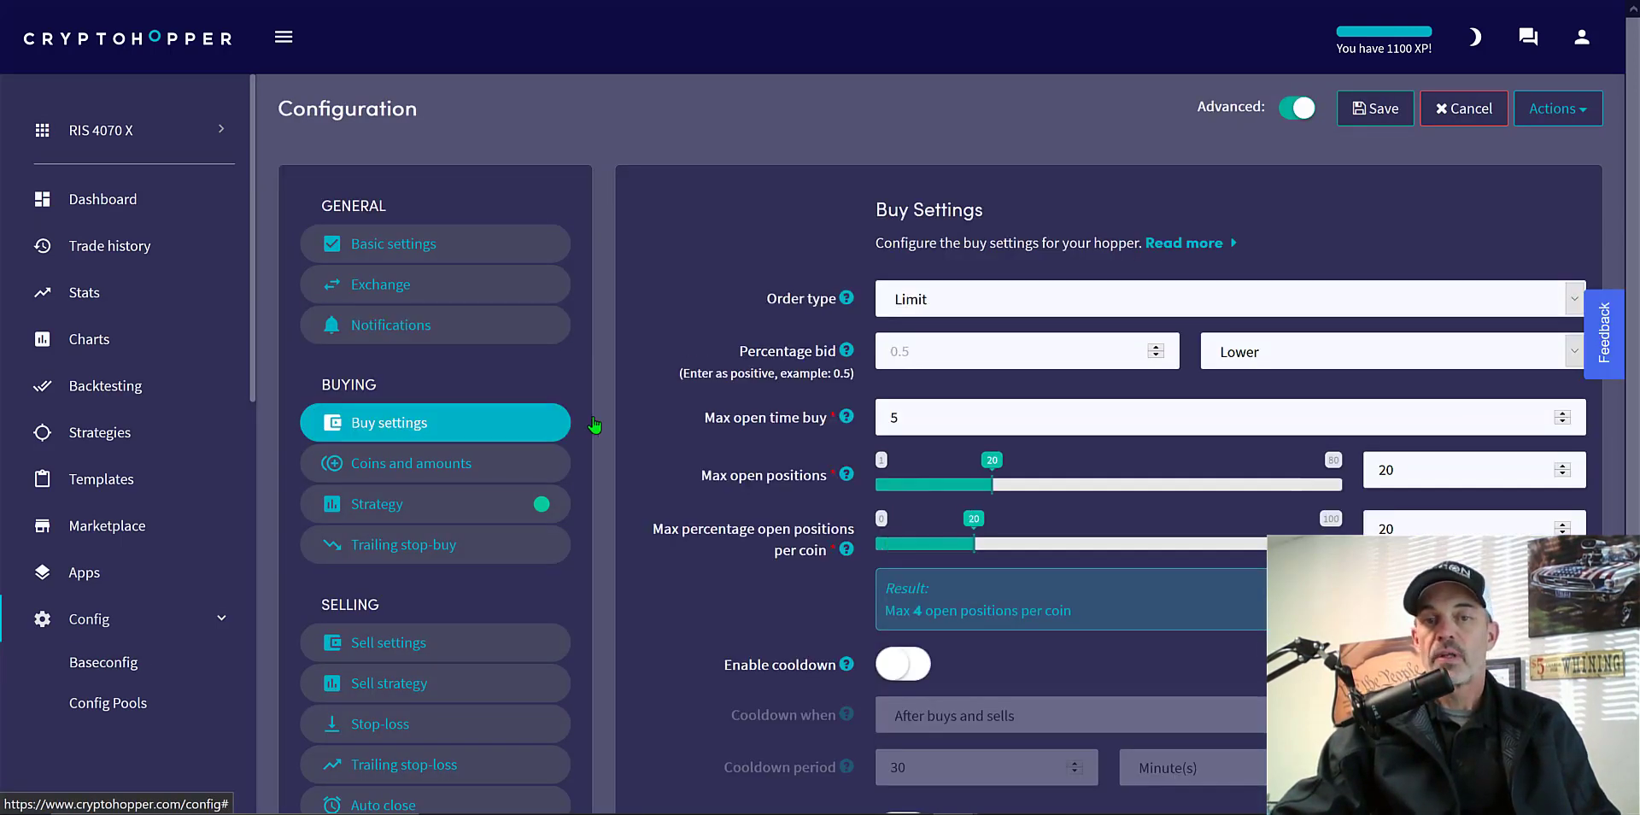
{"action": "left_click", "coordinate": [1576, 300]}
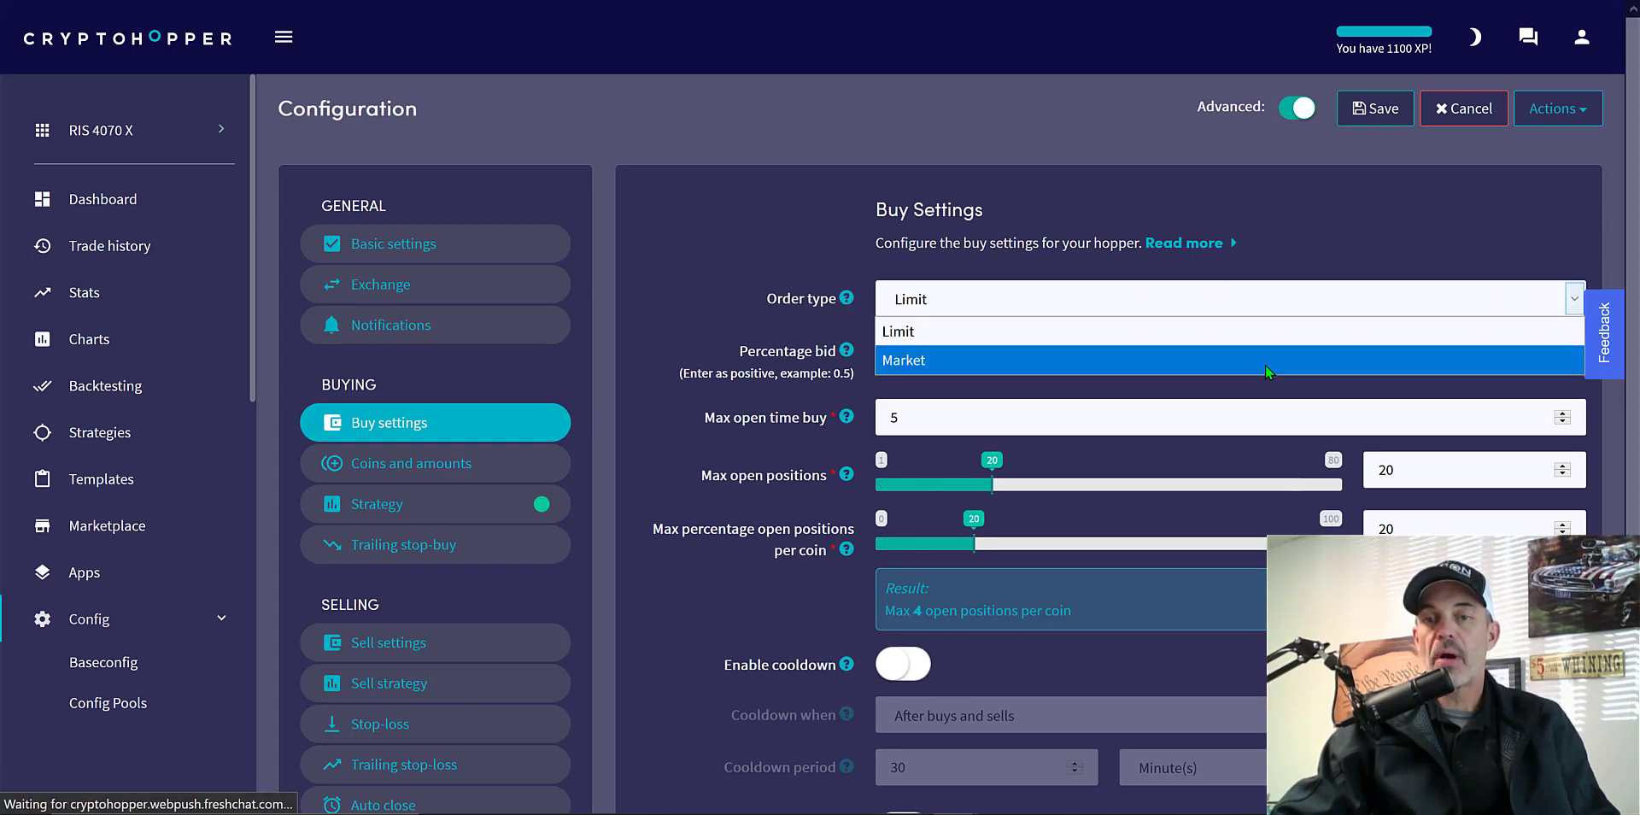
{"action": "key", "text": "Escape"}
{"action": "key", "text": "Down"}
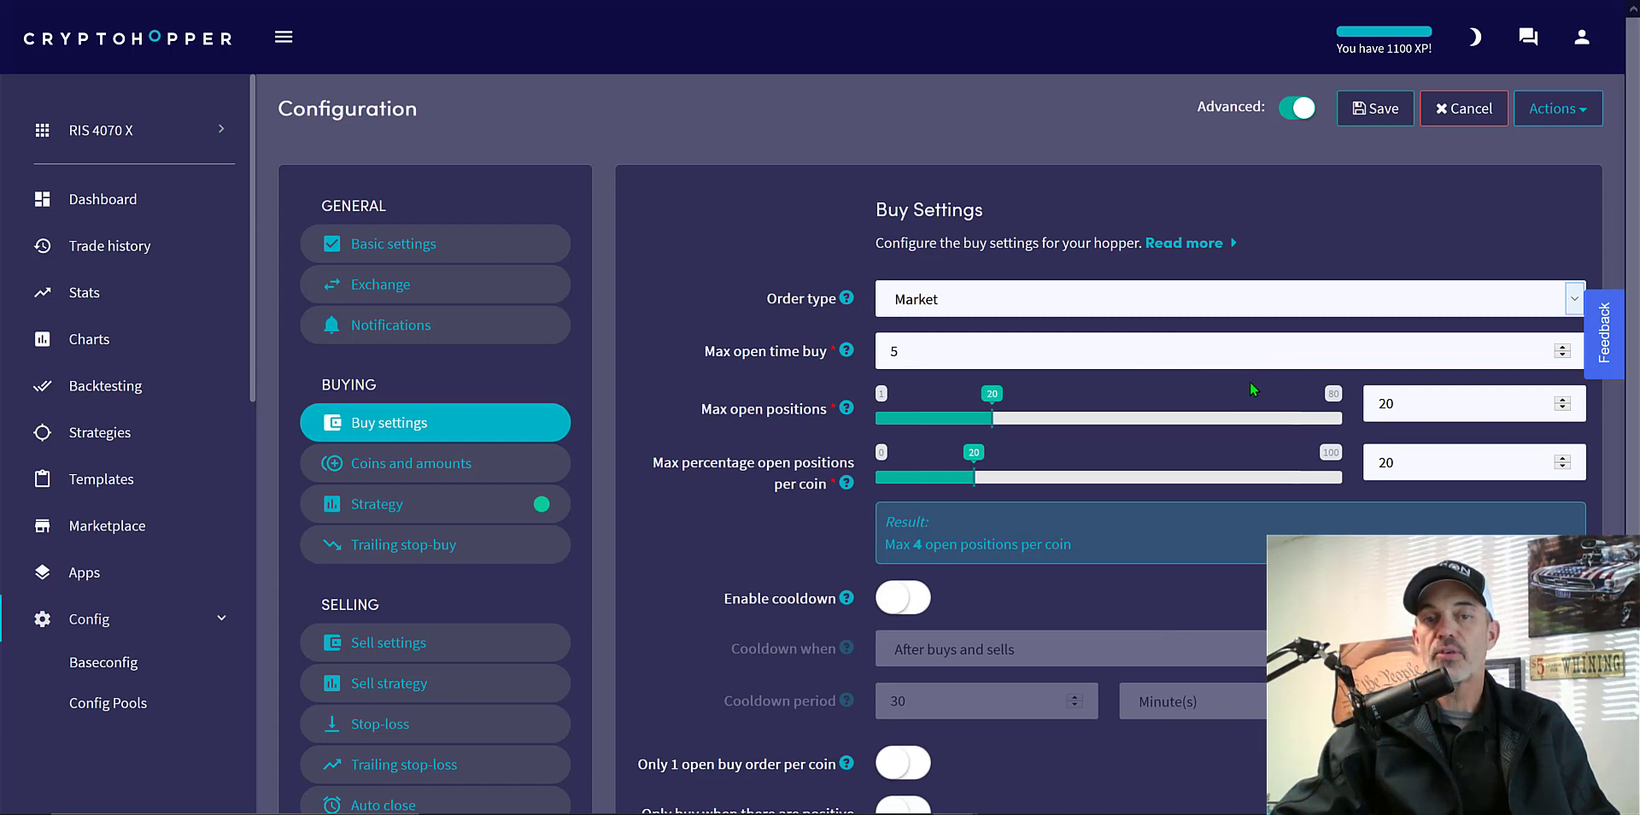
{"action": "left_click", "coordinate": [906, 352]}
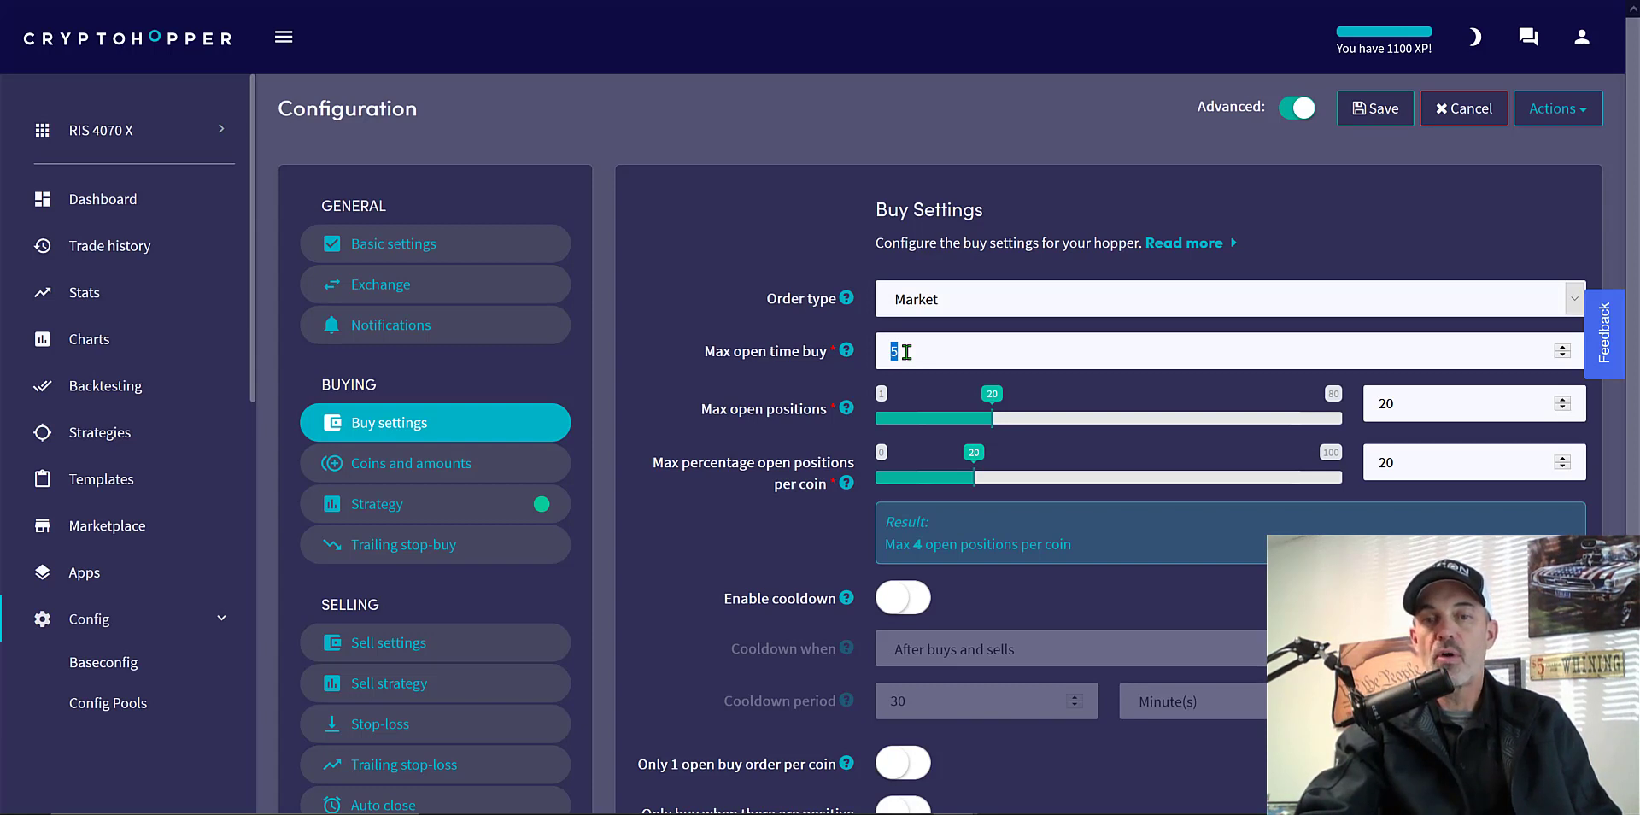
{"action": "key", "text": "BackSpace"}
{"action": "type", "text": "3"}
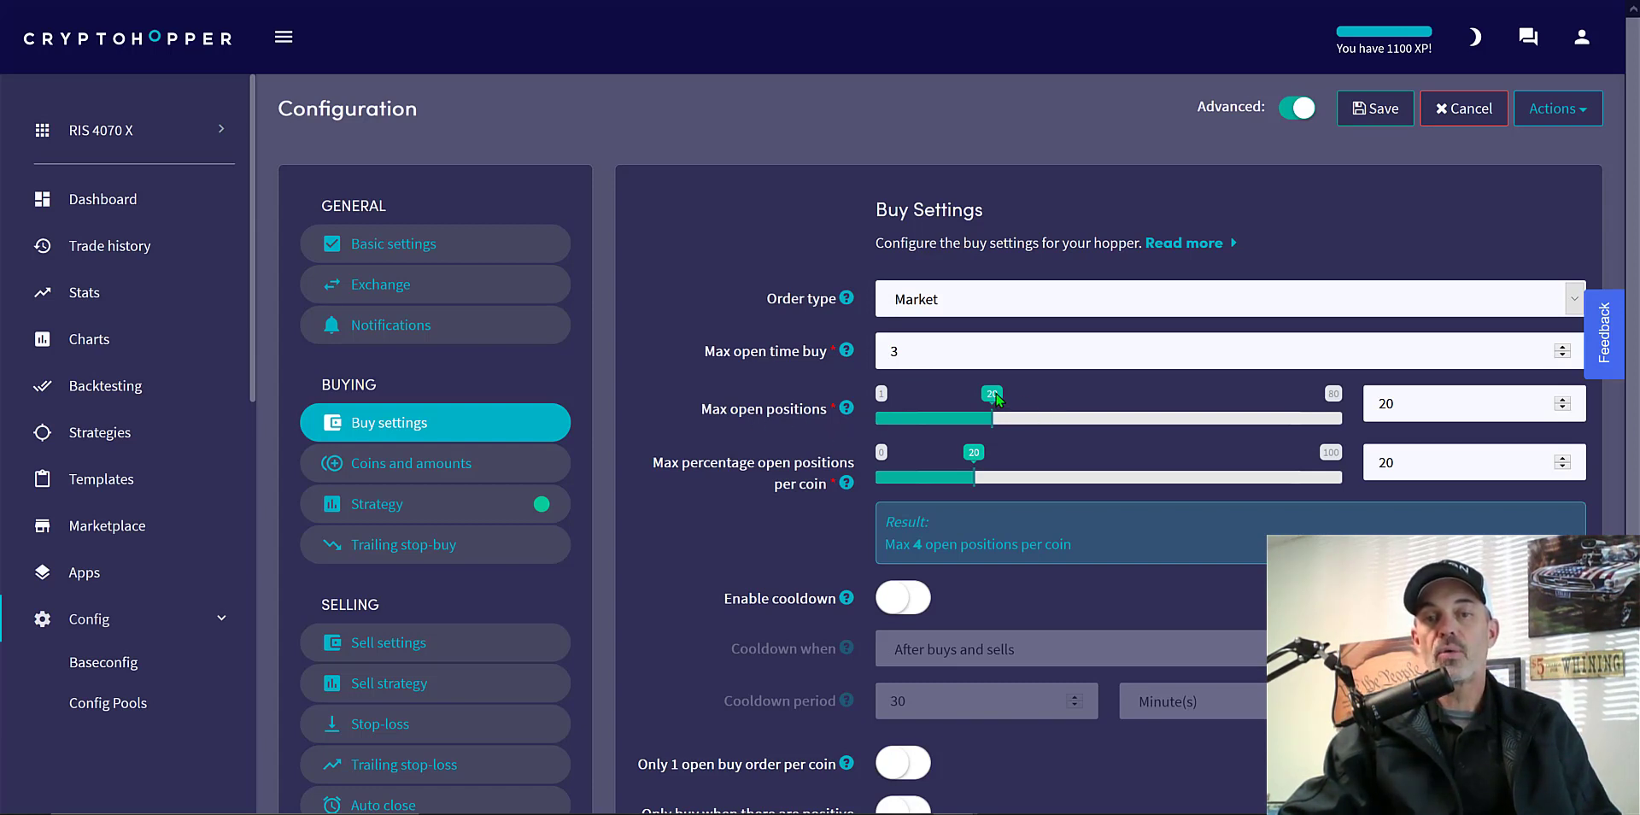
Step: Set max open positions to 9 and max percentage per coin to 100
{"action": "left_click_drag", "start_coordinate": [994, 397], "coordinate": [938, 408]}
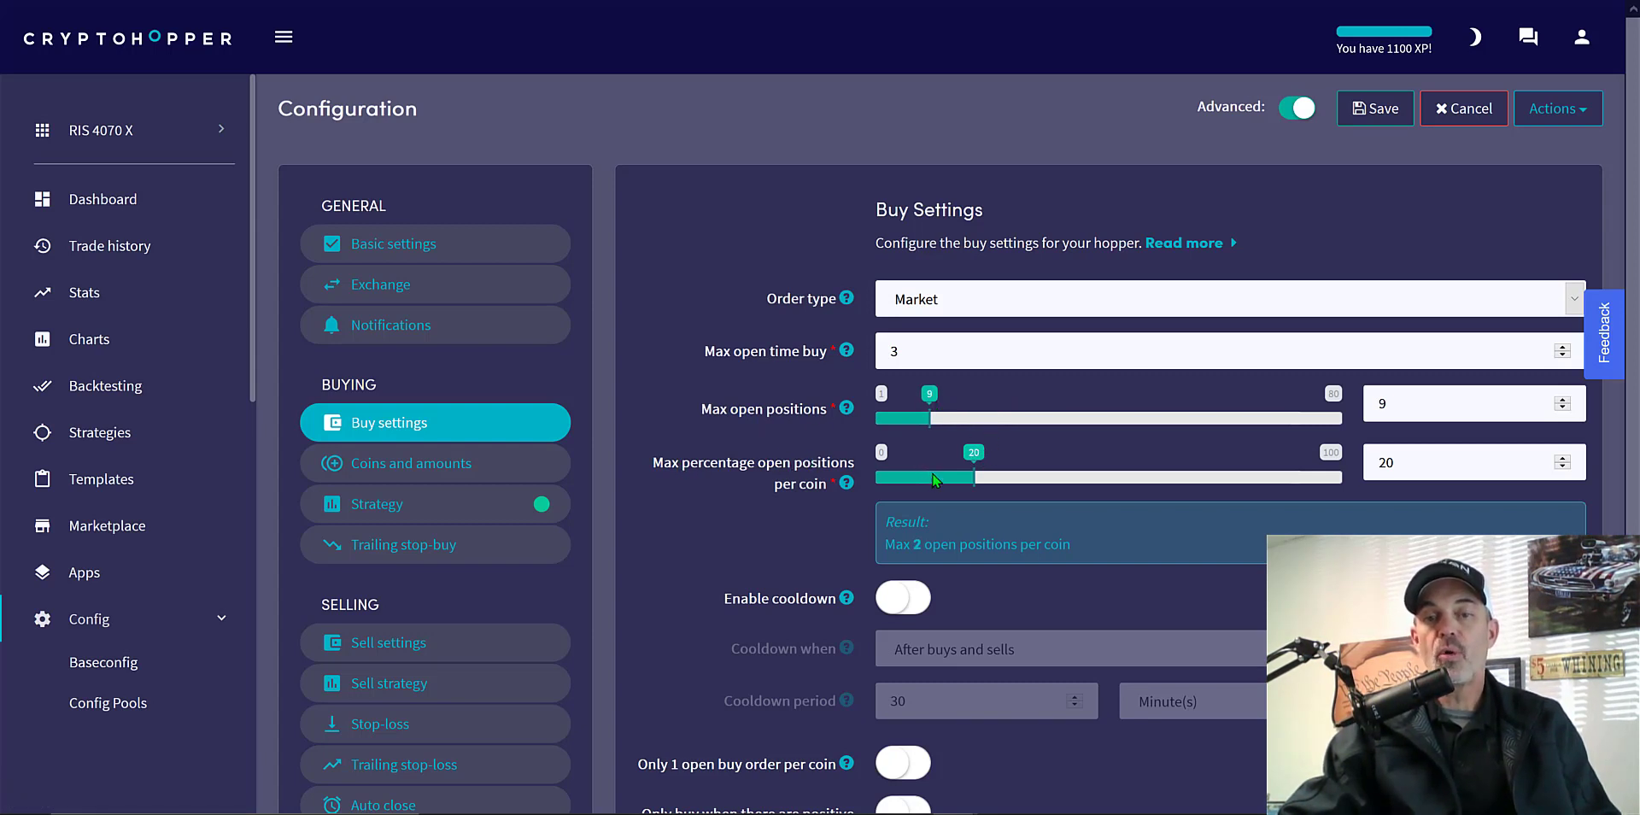
{"action": "left_click_drag", "start_coordinate": [978, 454], "coordinate": [927, 454]}
{"action": "double_click", "coordinate": [1422, 461]}
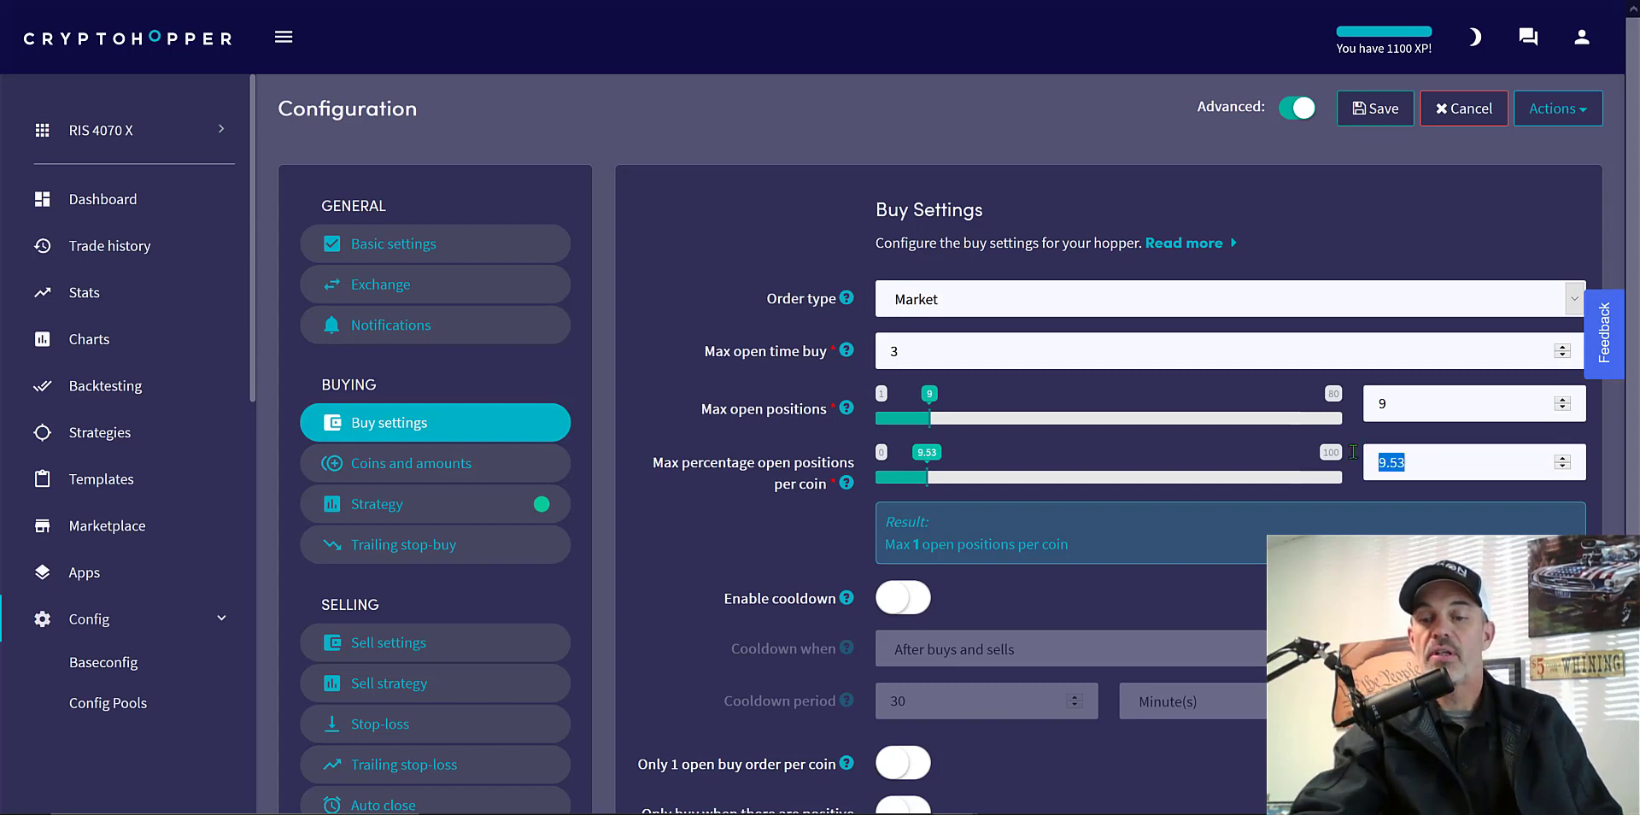
{"action": "type", "text": "85.9"}
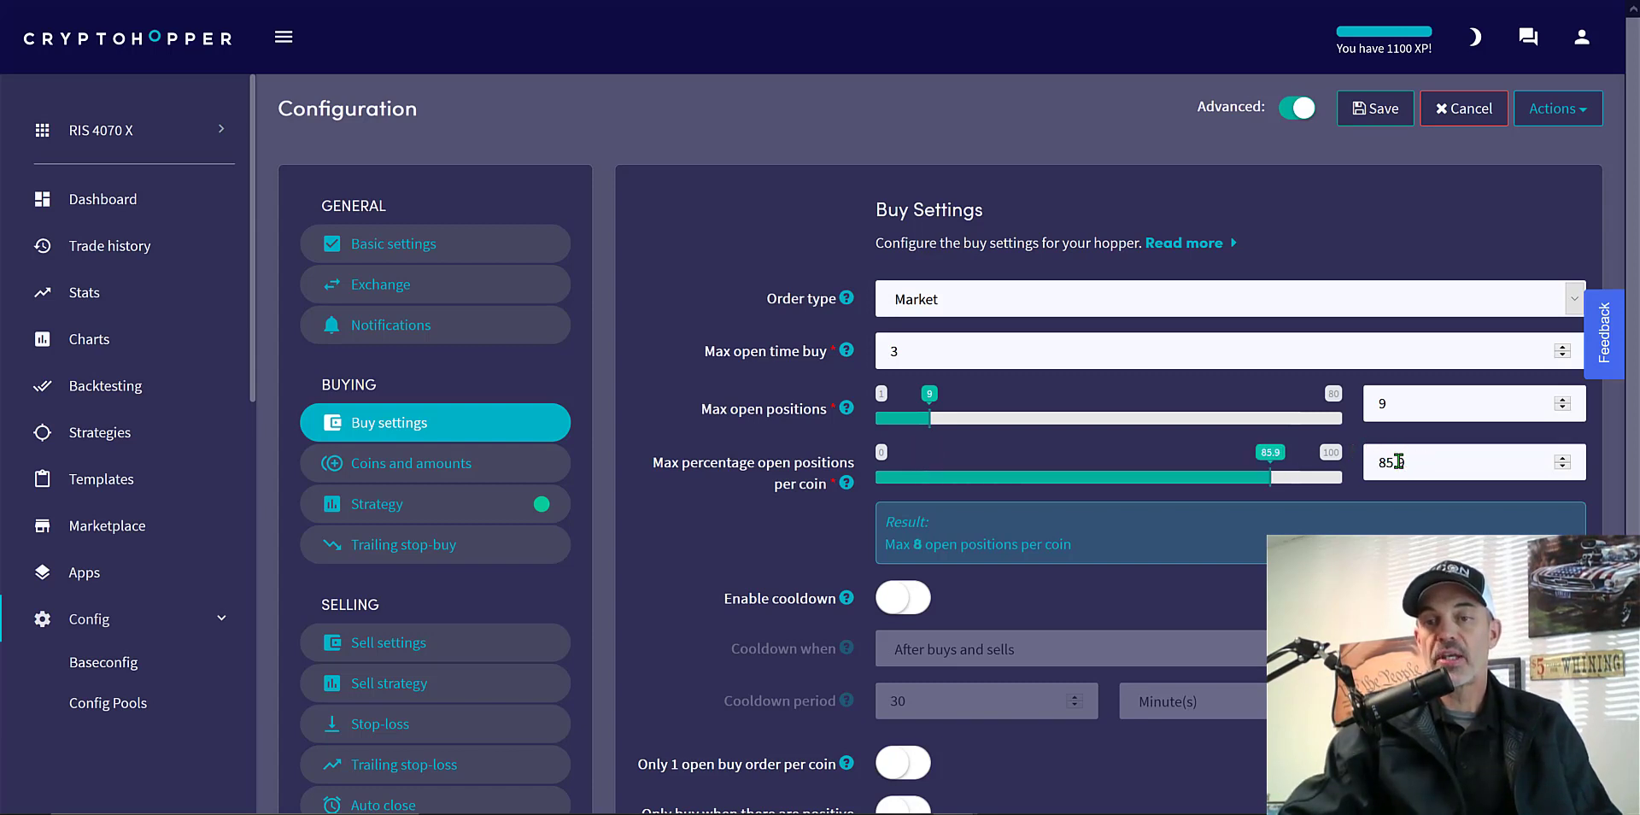
{"action": "left_click", "coordinate": [1333, 466]}
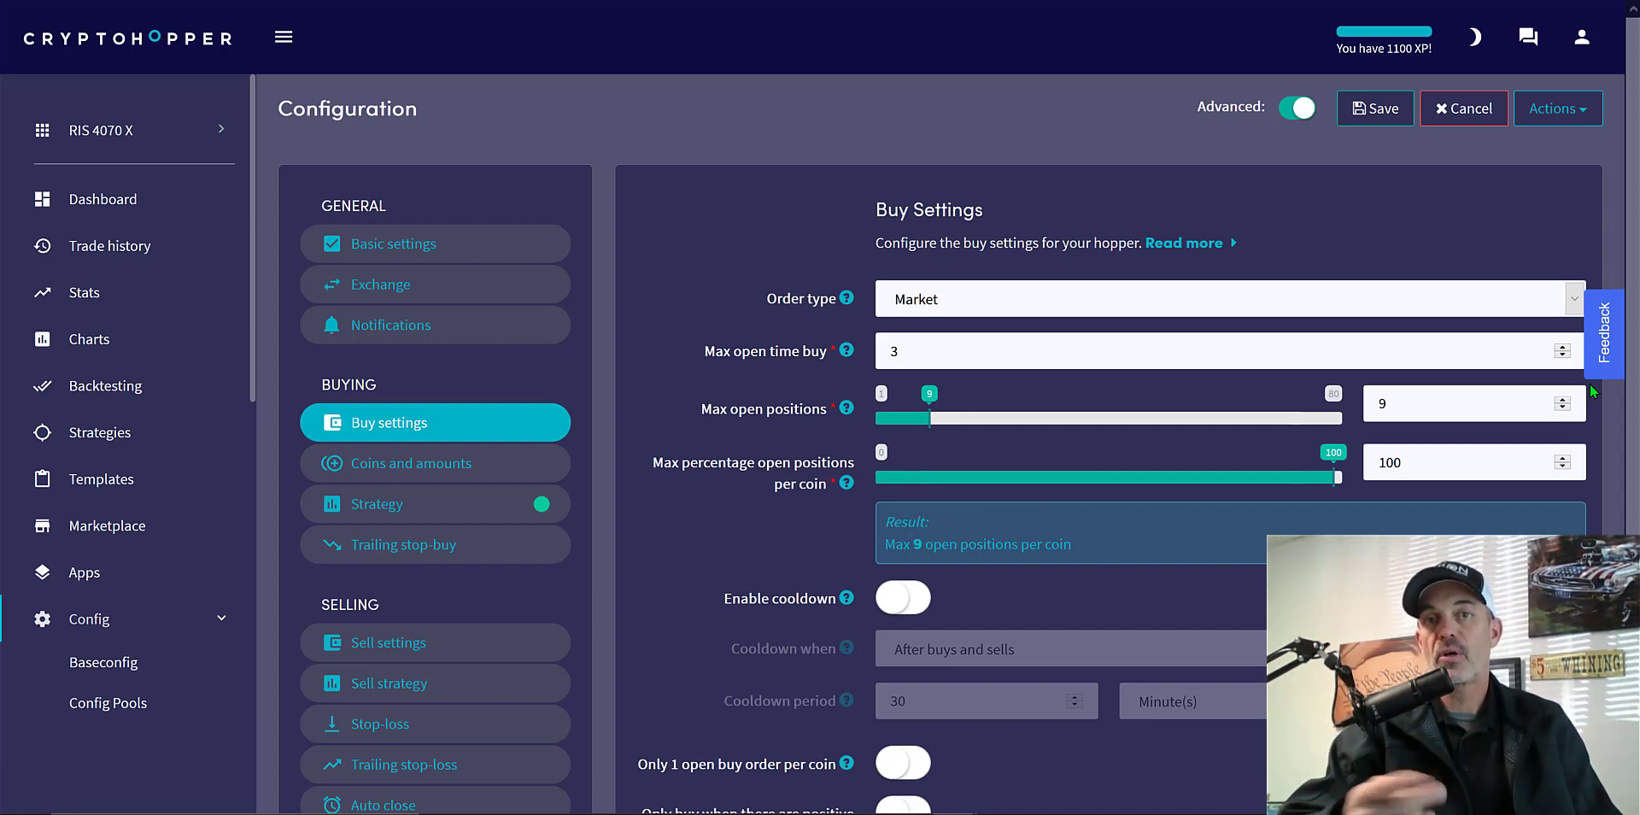
Step: Enable 'Only 1 open buy order per coin' in the Buy settings
{"action": "scroll", "coordinate": [920, 324], "scroll_direction": "down", "scroll_amount": 3}
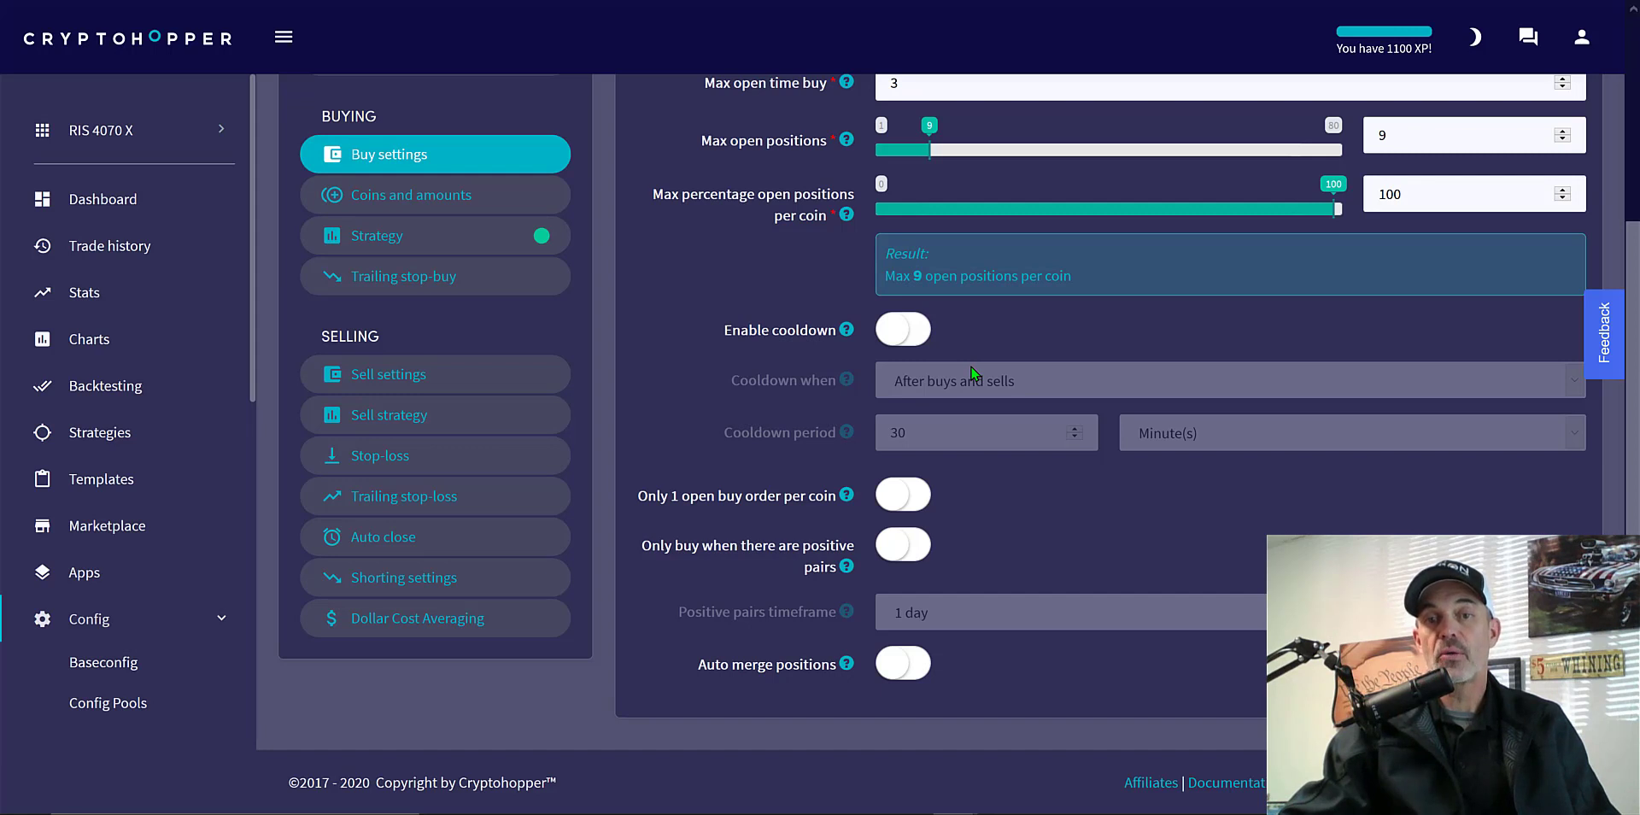
{"action": "left_click", "coordinate": [885, 499]}
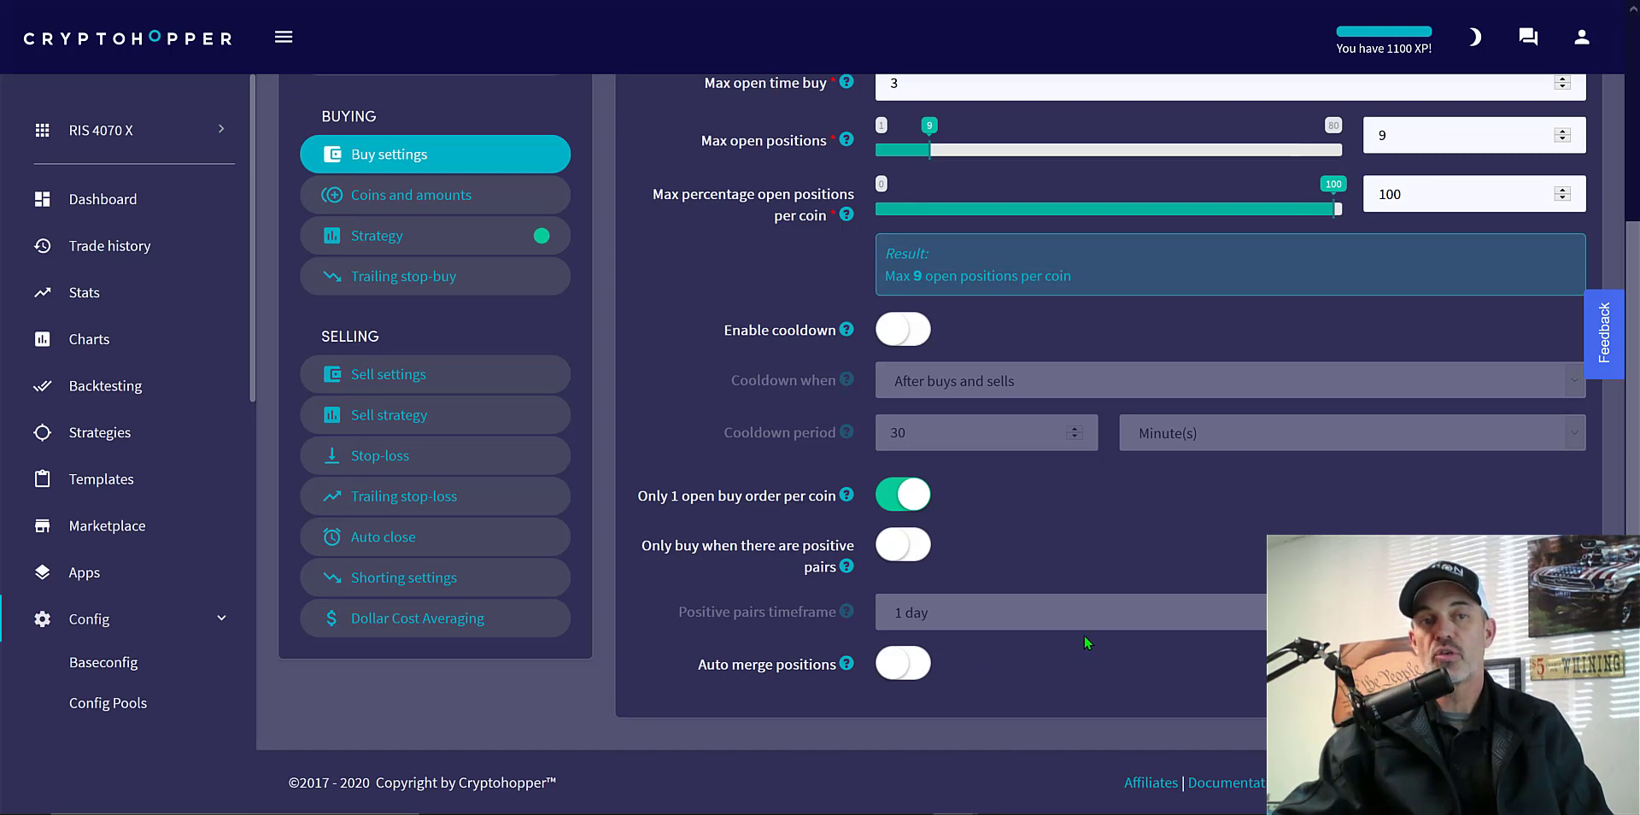
{"action": "scroll", "coordinate": [445, 412], "scroll_direction": "up", "scroll_amount": 3}
Step: In Coins and amounts, change the base currency from BTC to USDT and confirm
{"action": "left_click", "coordinate": [445, 412]}
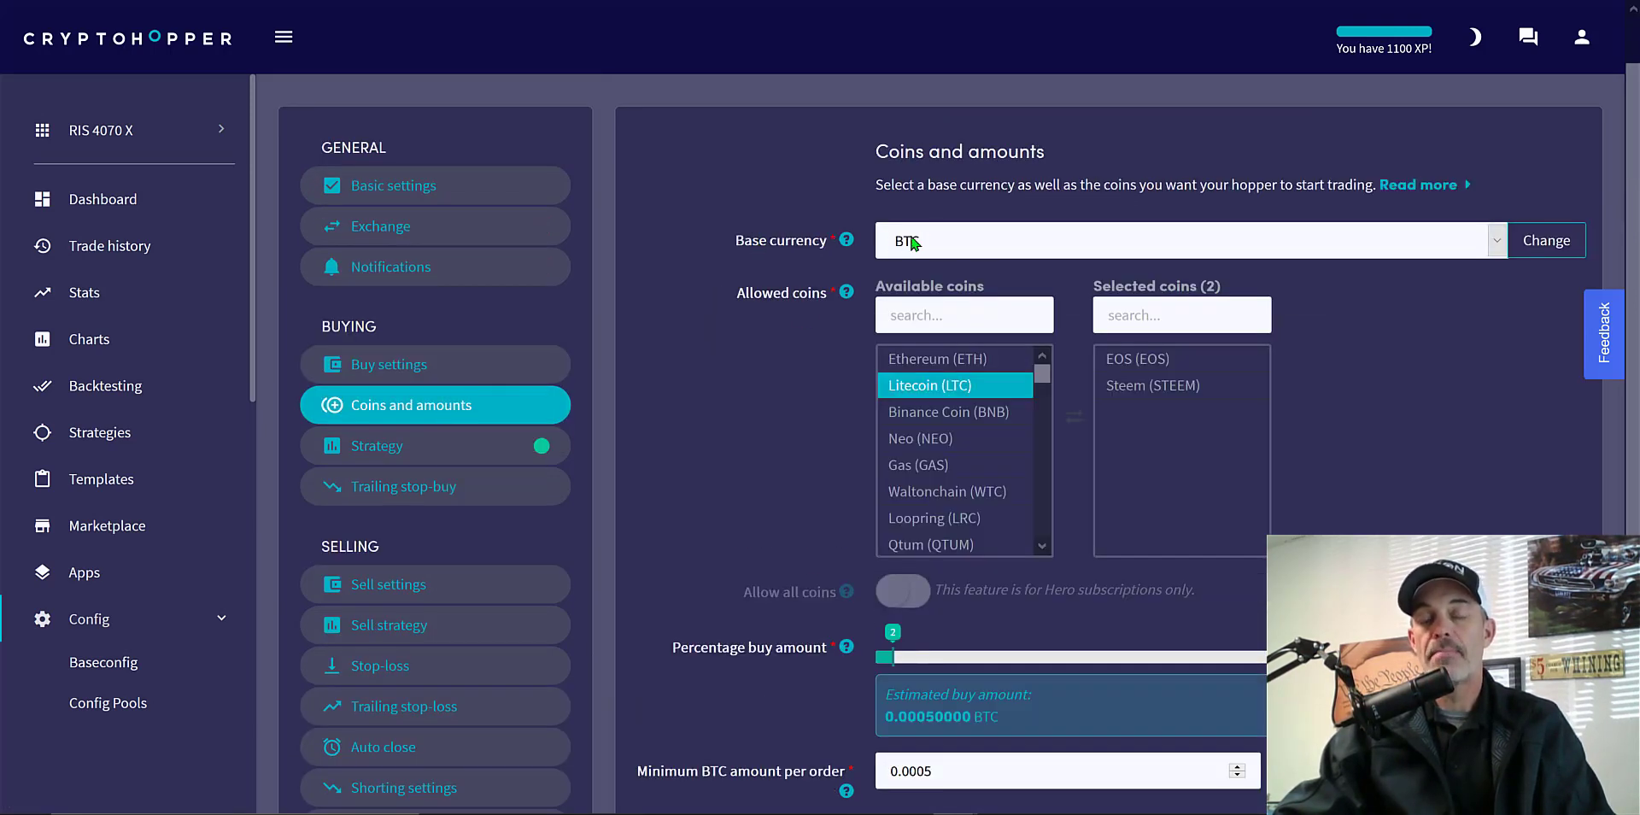
{"action": "left_click", "coordinate": [1496, 239]}
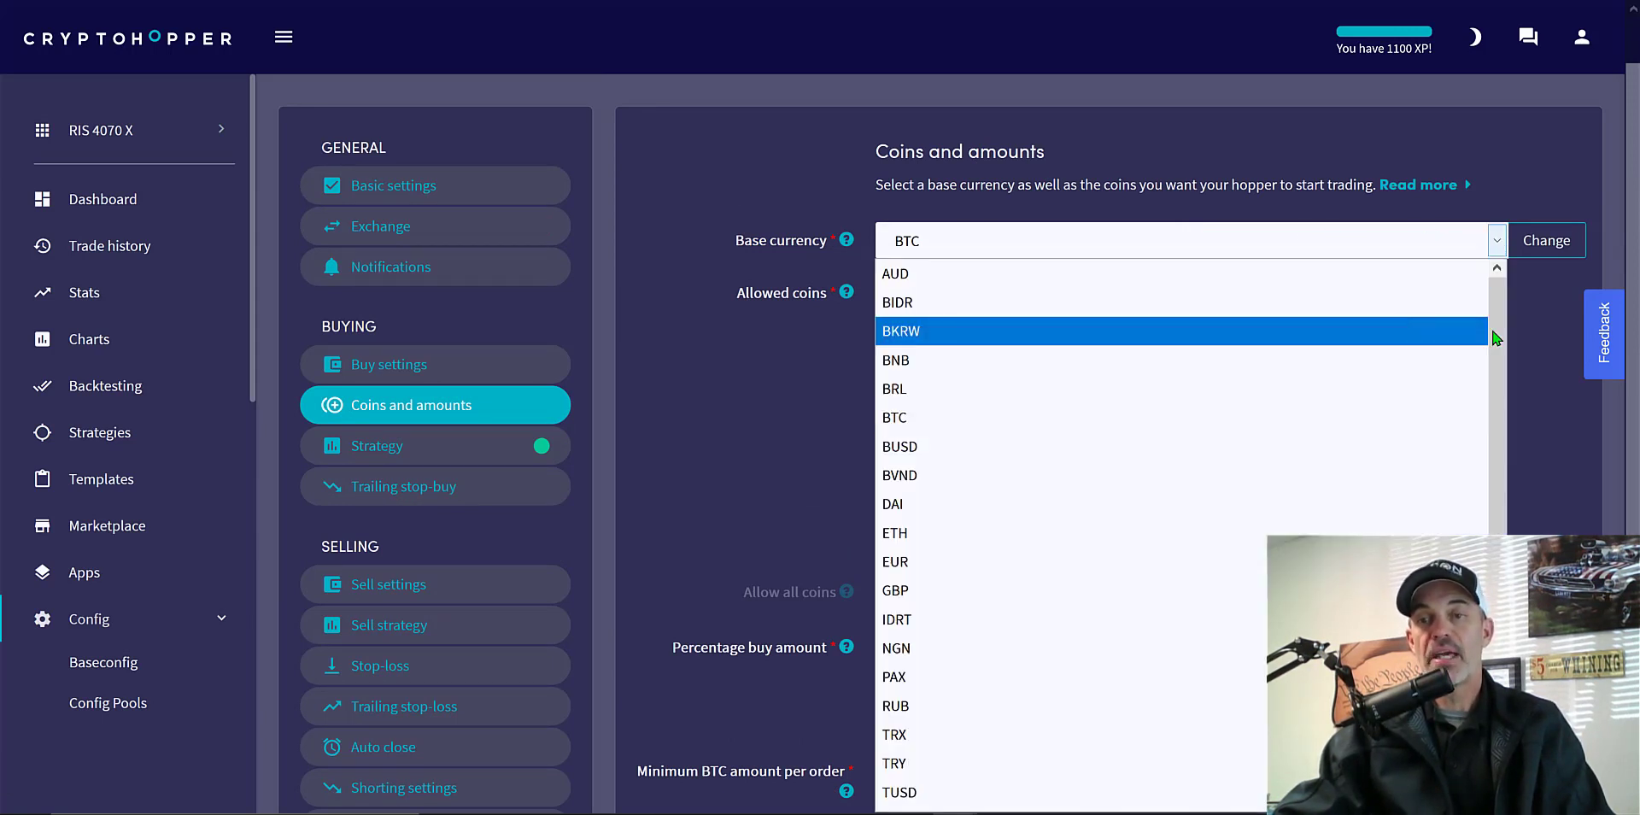
{"action": "left_click_drag", "start_coordinate": [1496, 335], "coordinate": [1492, 441]}
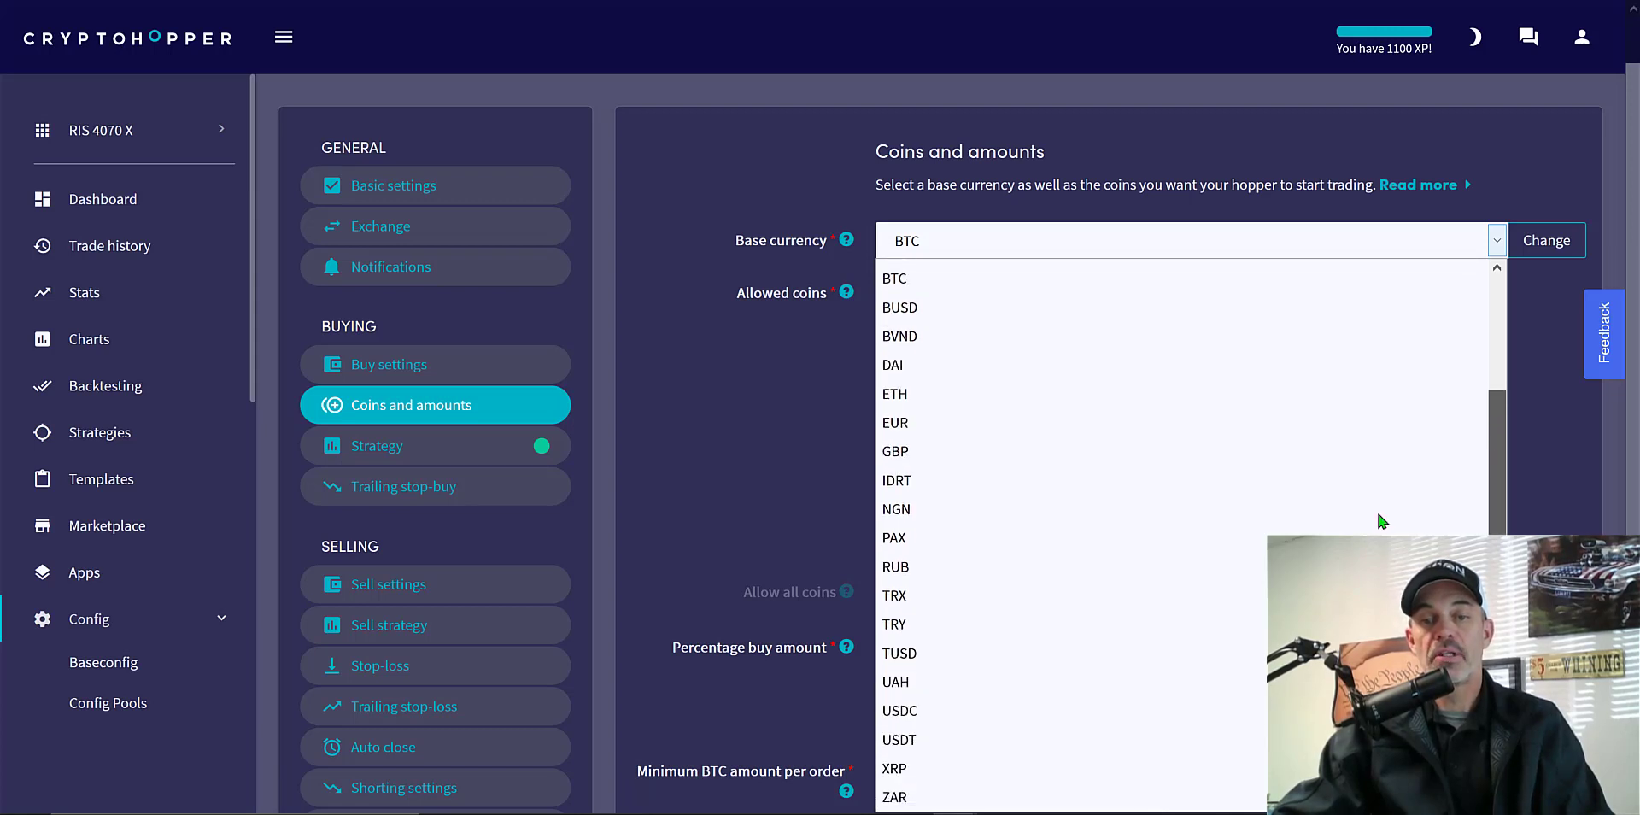
{"action": "left_click", "coordinate": [1037, 736]}
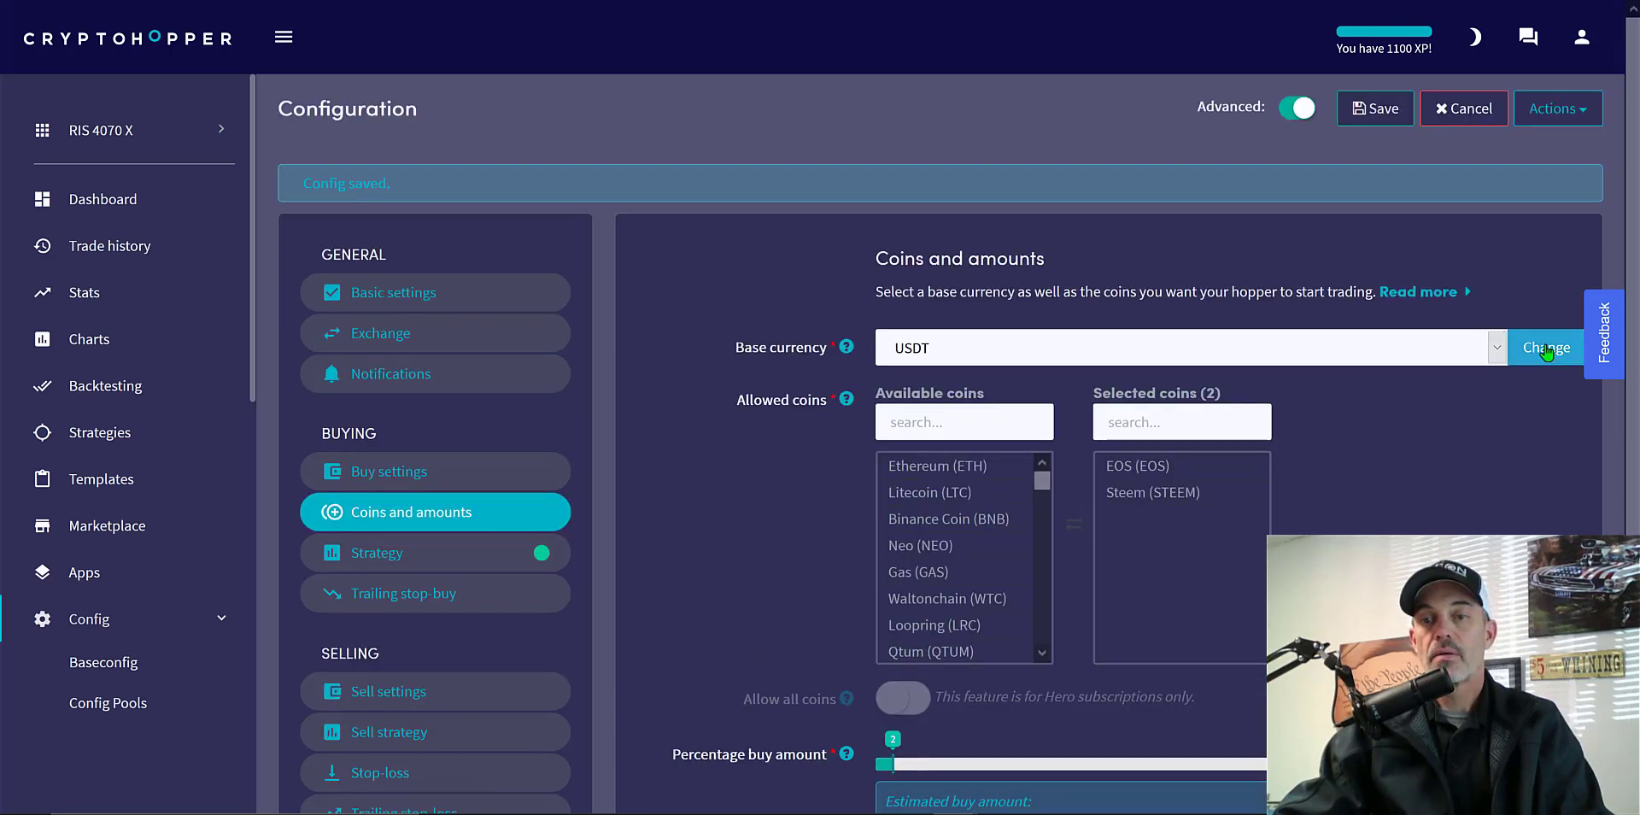
{"action": "left_click", "coordinate": [1544, 349]}
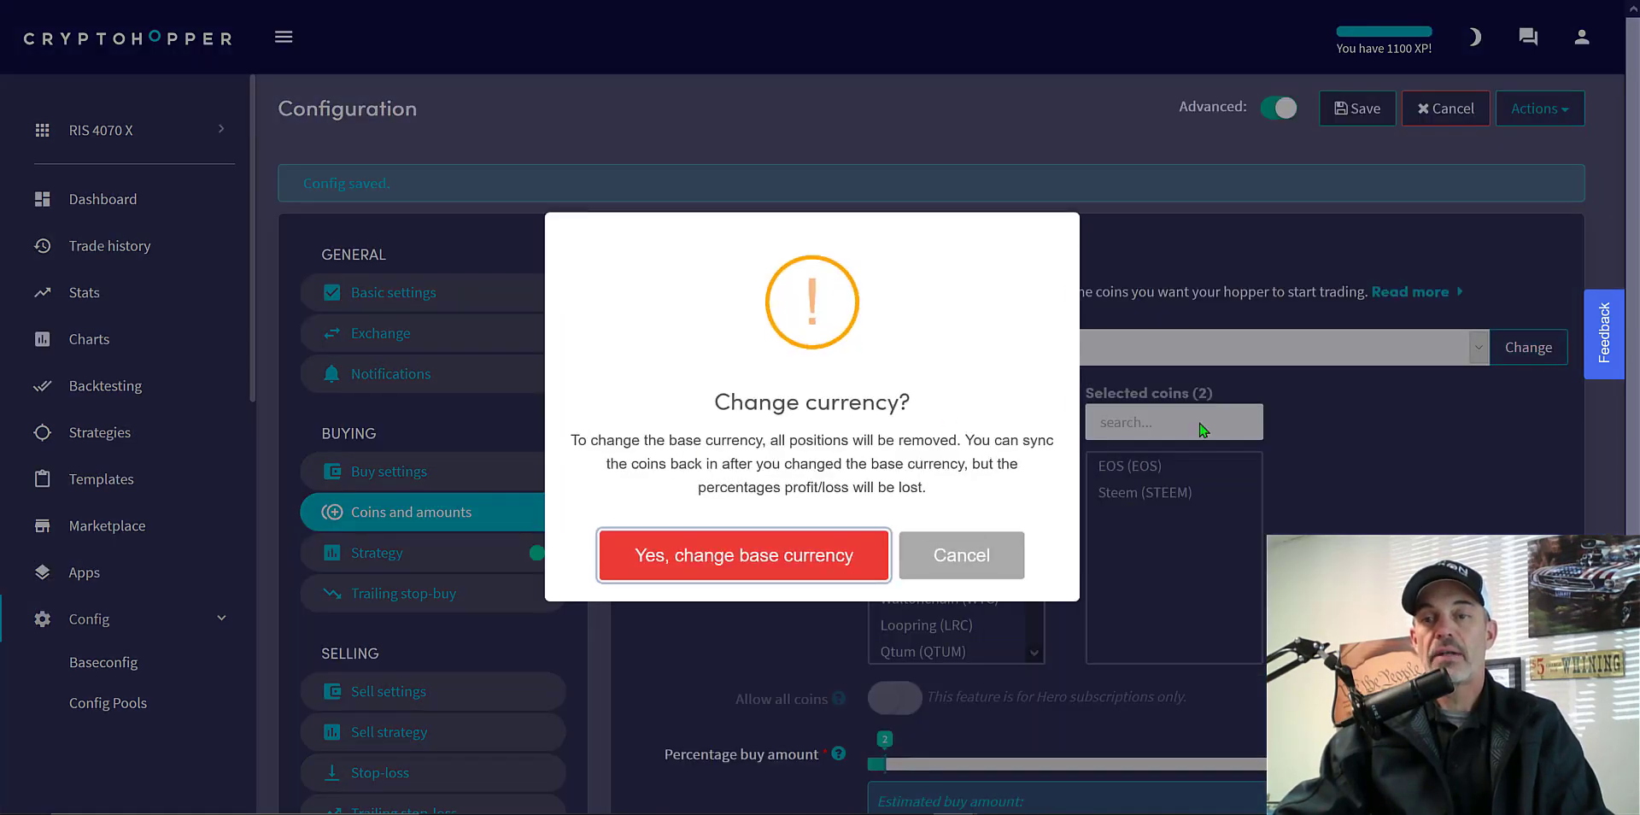
{"action": "left_click", "coordinate": [749, 555]}
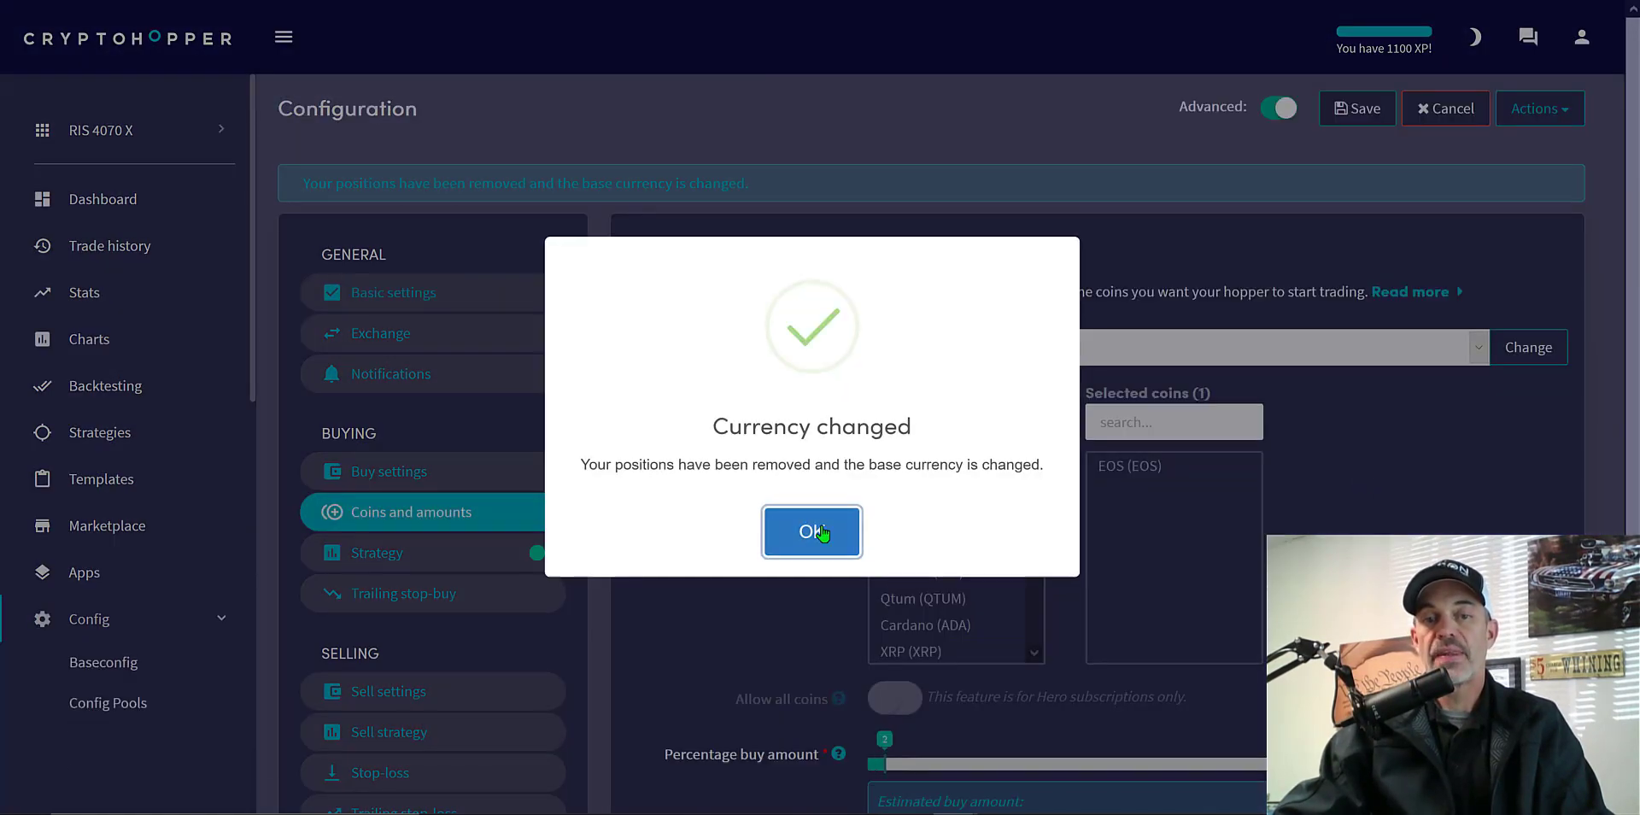
Step: Select Bitcoin and Ethereum as traded coins, remove EOS, and save the configuration
{"action": "left_click", "coordinate": [811, 532]}
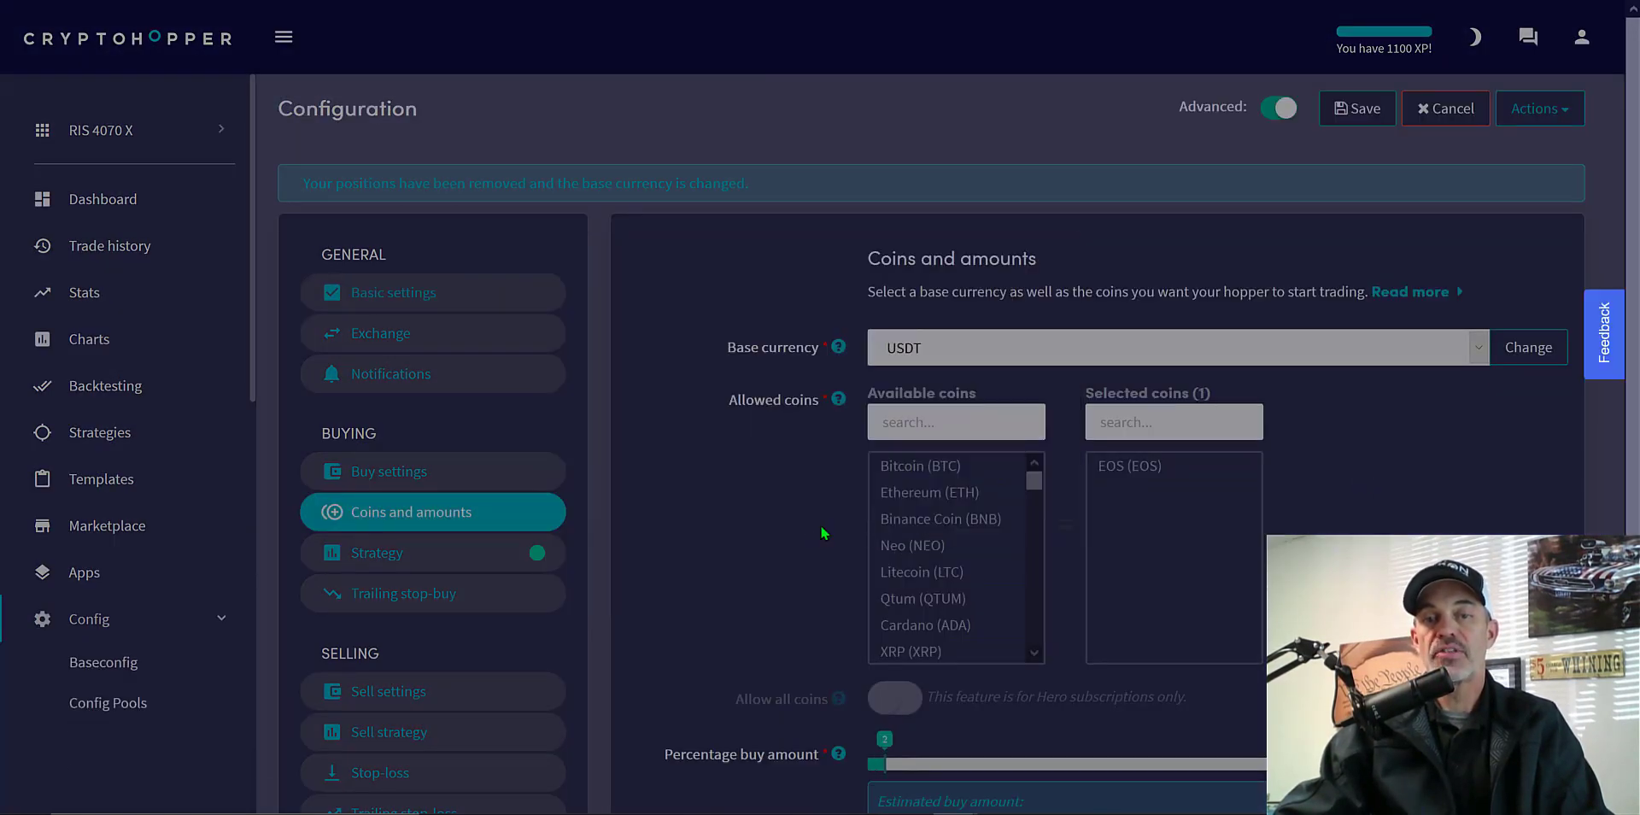
{"action": "left_click", "coordinate": [953, 469]}
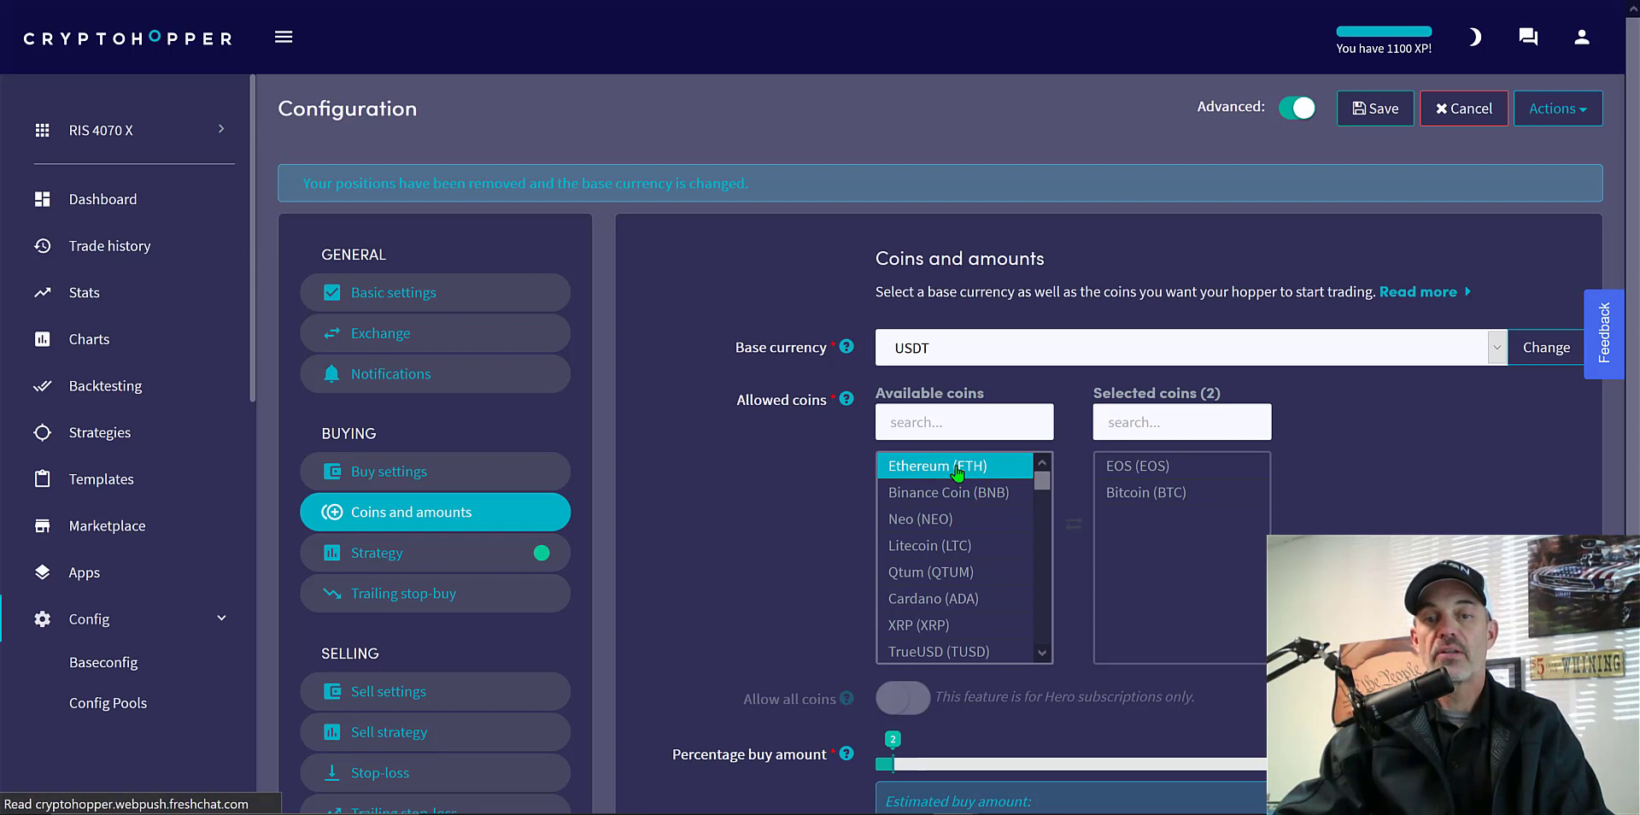
{"action": "left_click", "coordinate": [941, 469]}
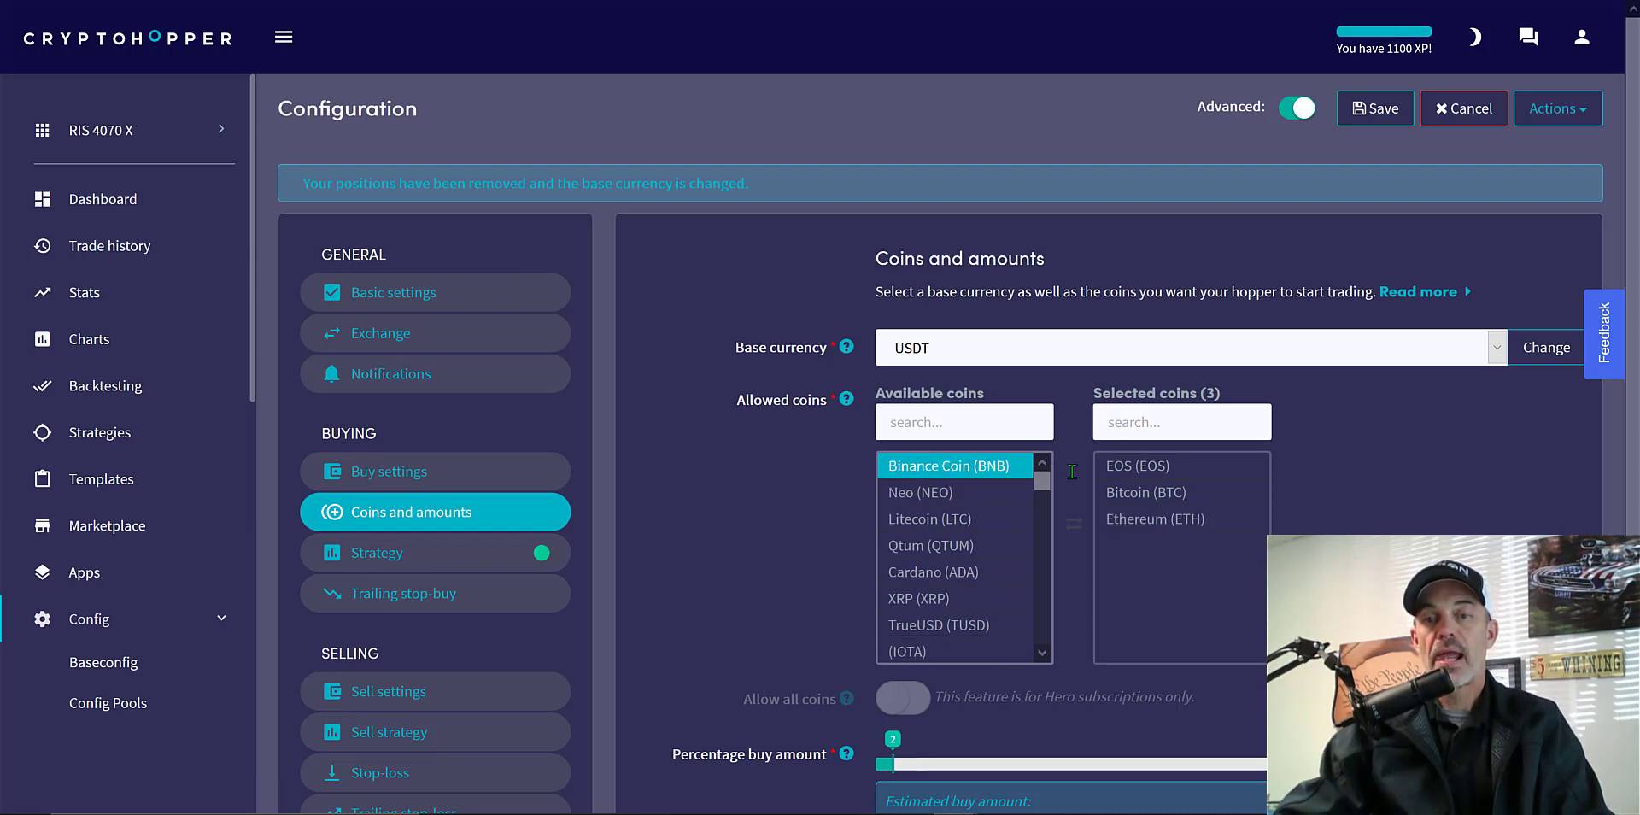
{"action": "left_click", "coordinate": [1149, 469]}
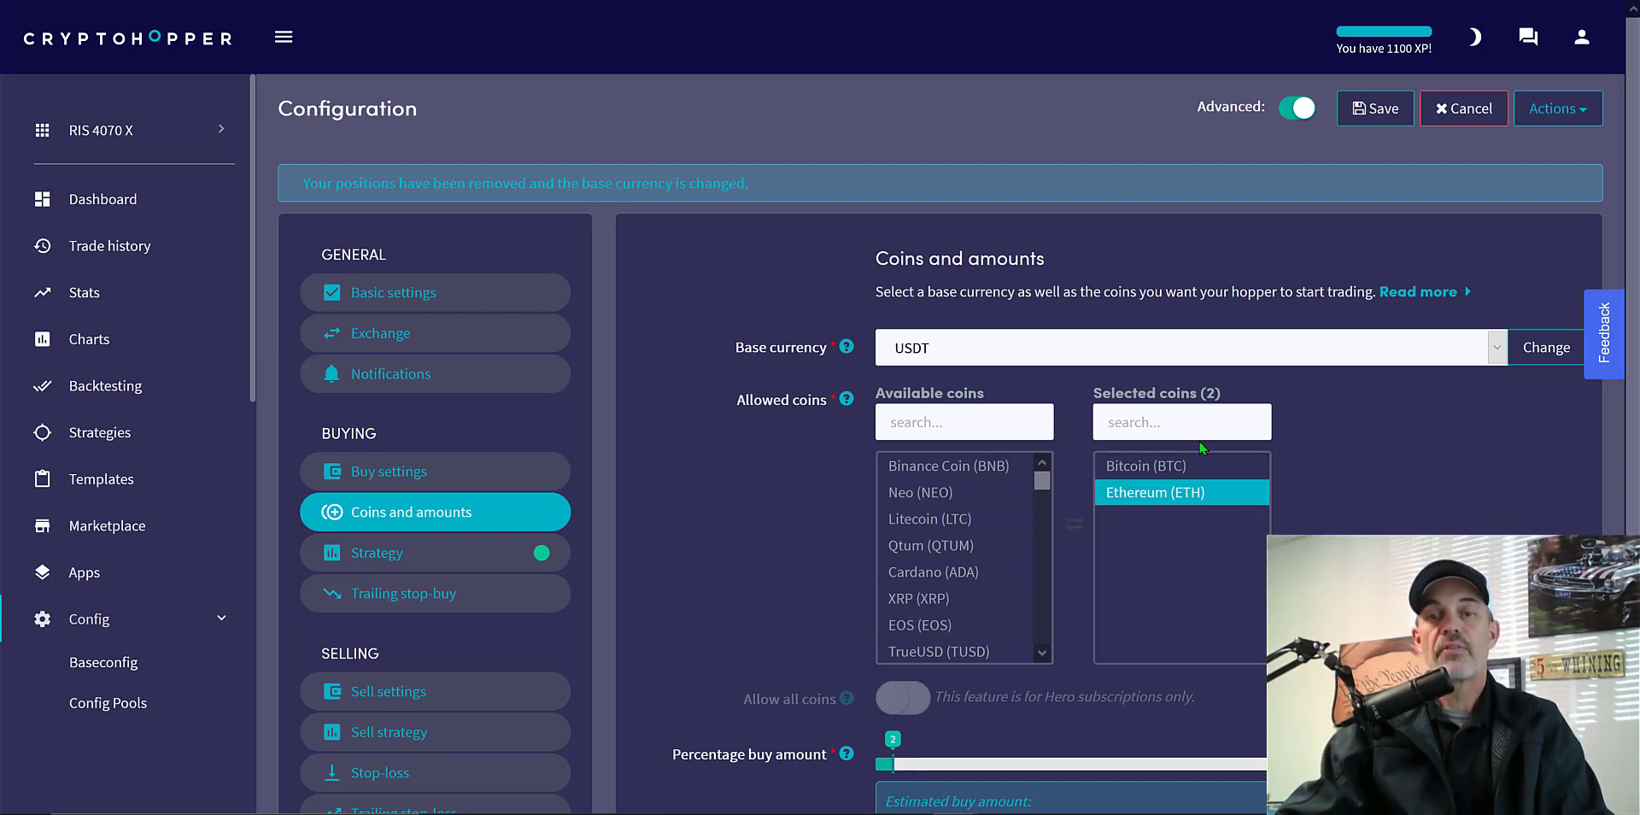
{"action": "left_click", "coordinate": [1146, 465]}
{"action": "left_click", "coordinate": [929, 518]}
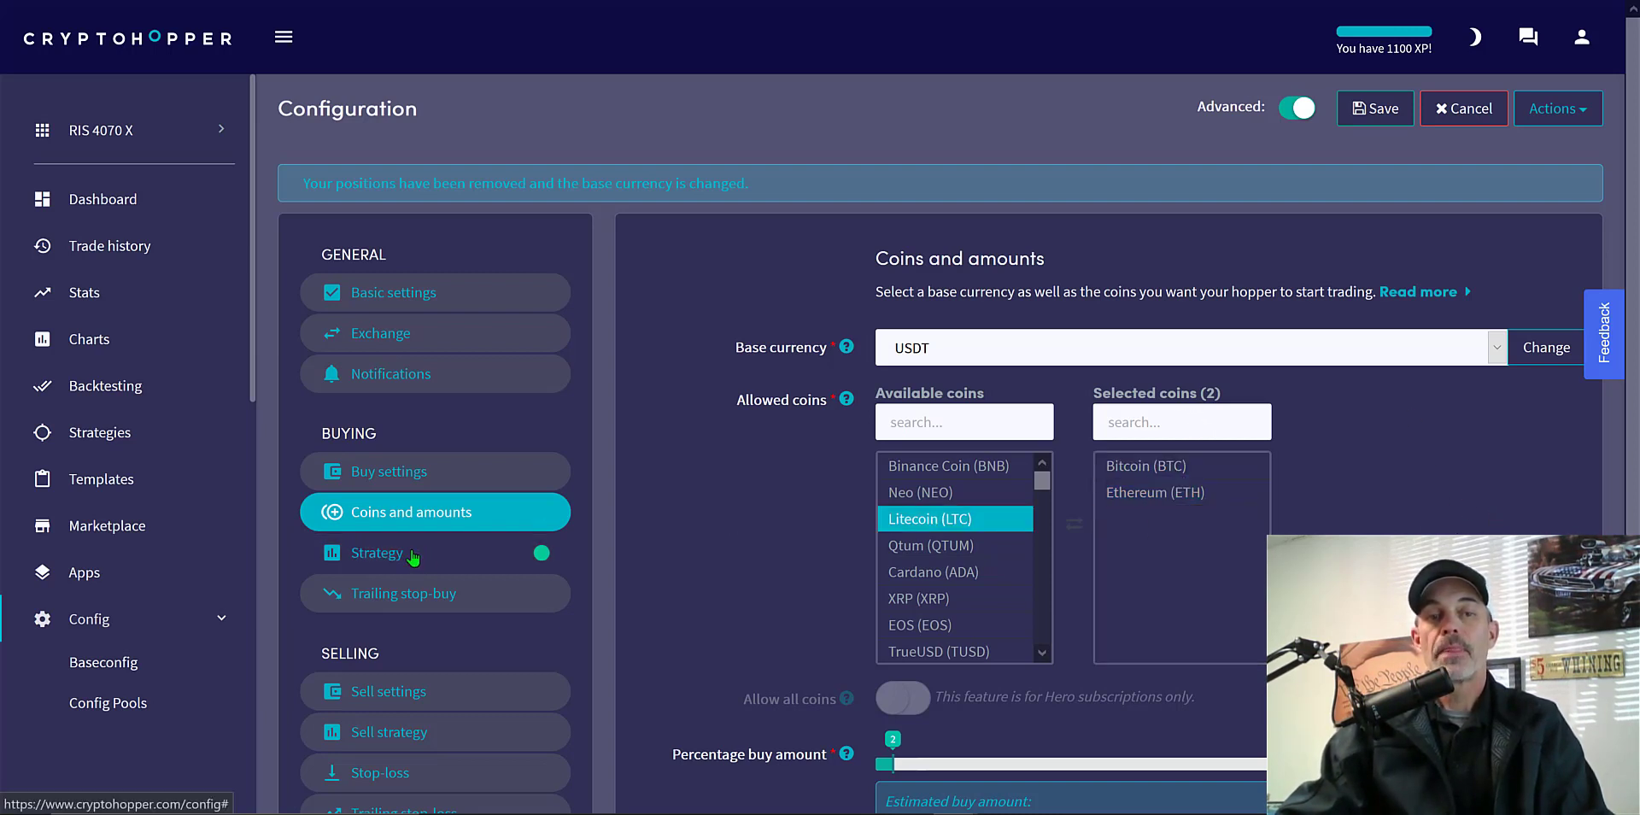
{"action": "left_click", "coordinate": [1376, 108]}
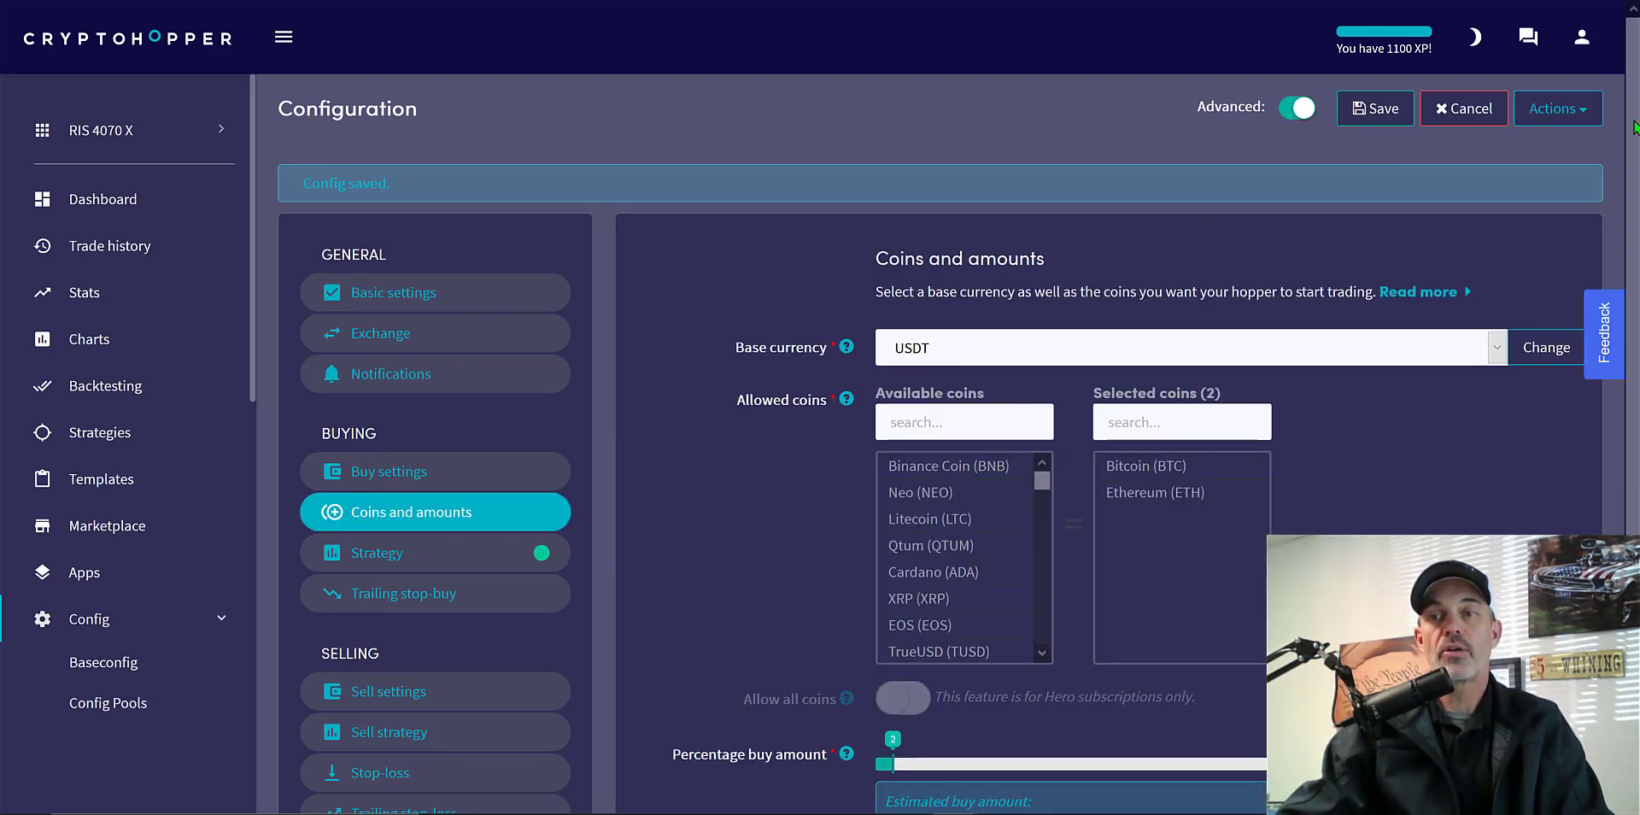
Step: Set the minimum USDT amount per order to 100 and the maximum USDT allocated to 900
{"action": "scroll", "coordinate": [825, 461], "scroll_direction": "down", "scroll_amount": 3}
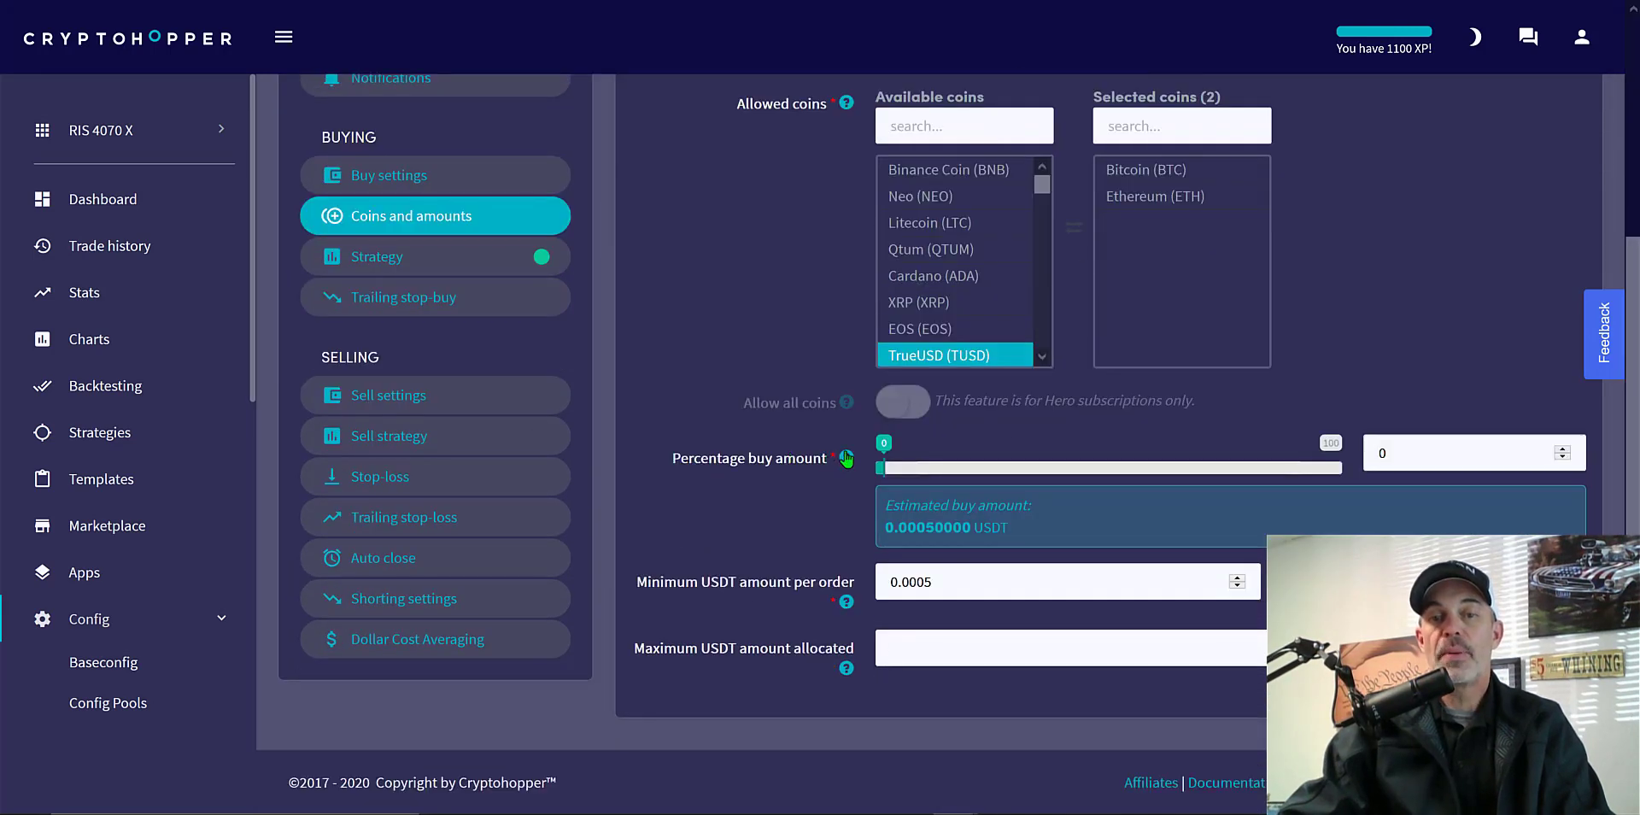
{"action": "left_click_drag", "start_coordinate": [881, 466], "coordinate": [1027, 454]}
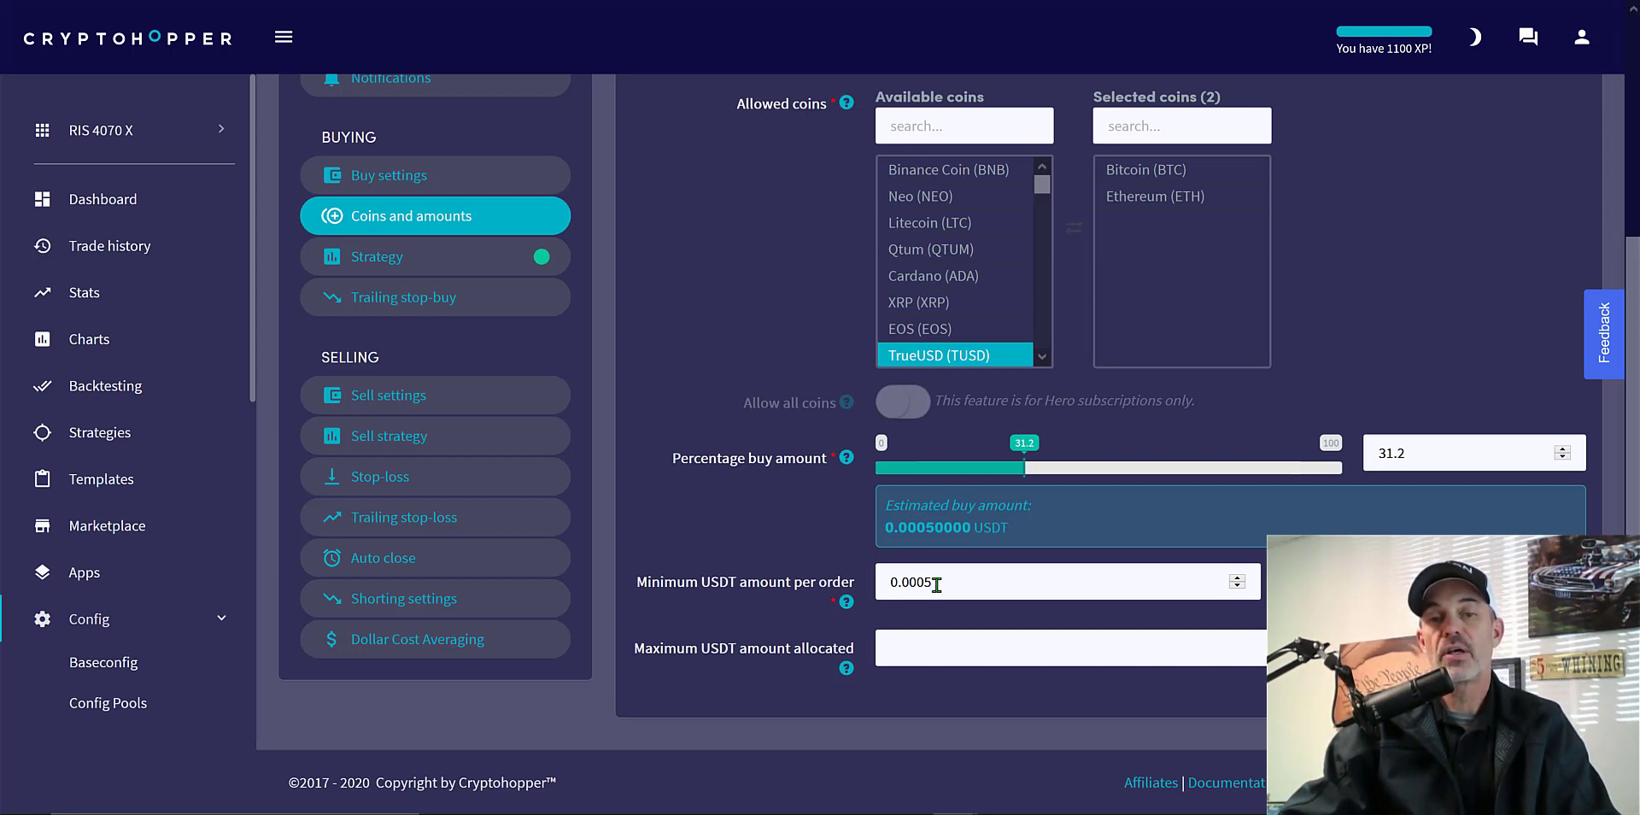
{"action": "left_click_drag", "start_coordinate": [948, 578], "coordinate": [837, 567]}
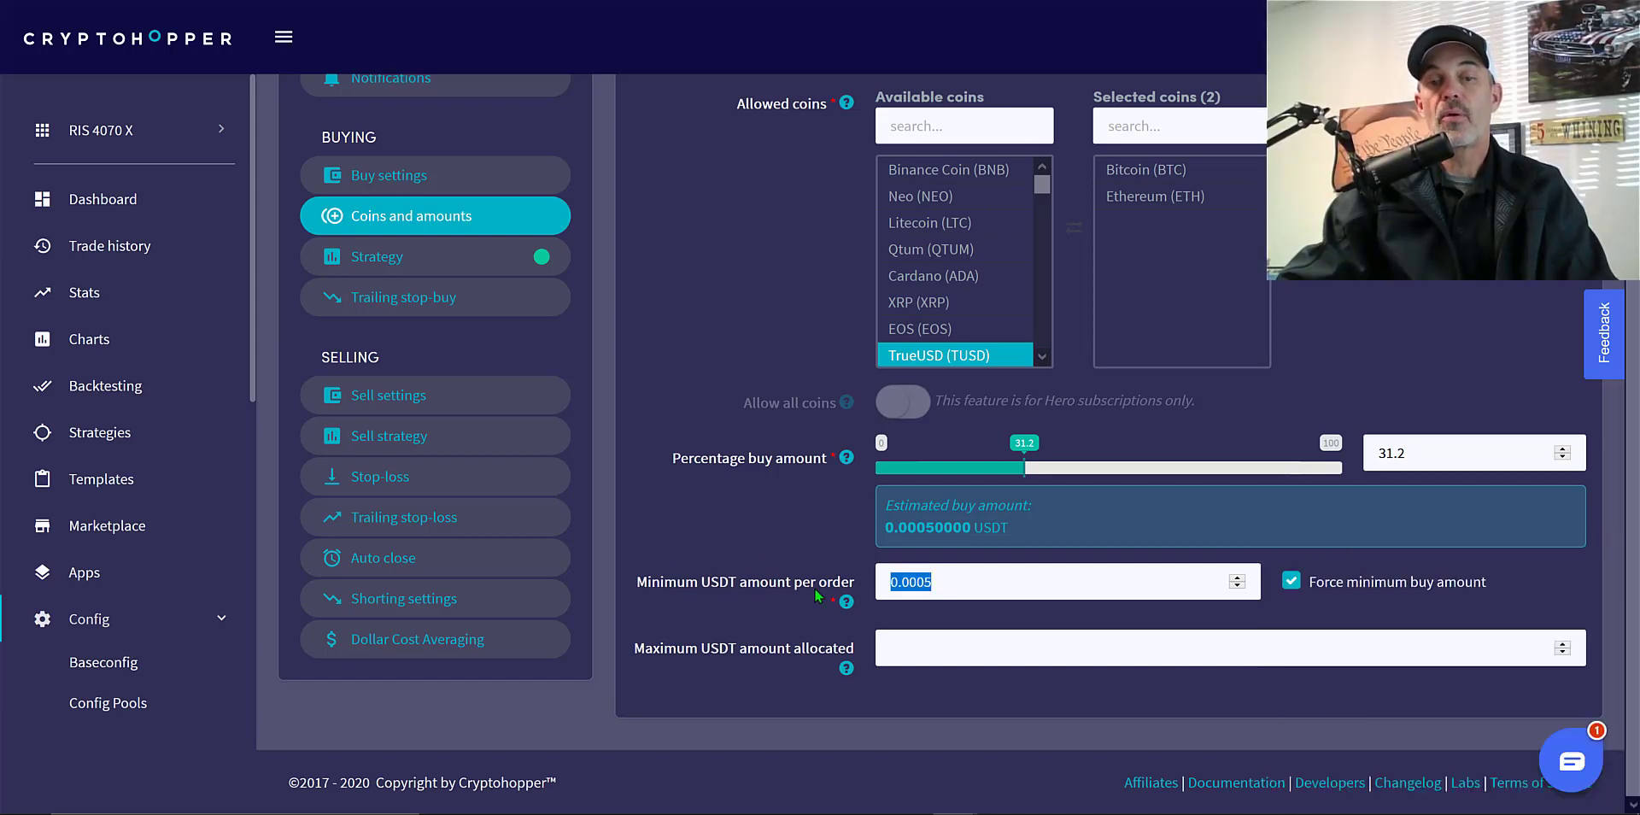
{"action": "type", "text": "100"}
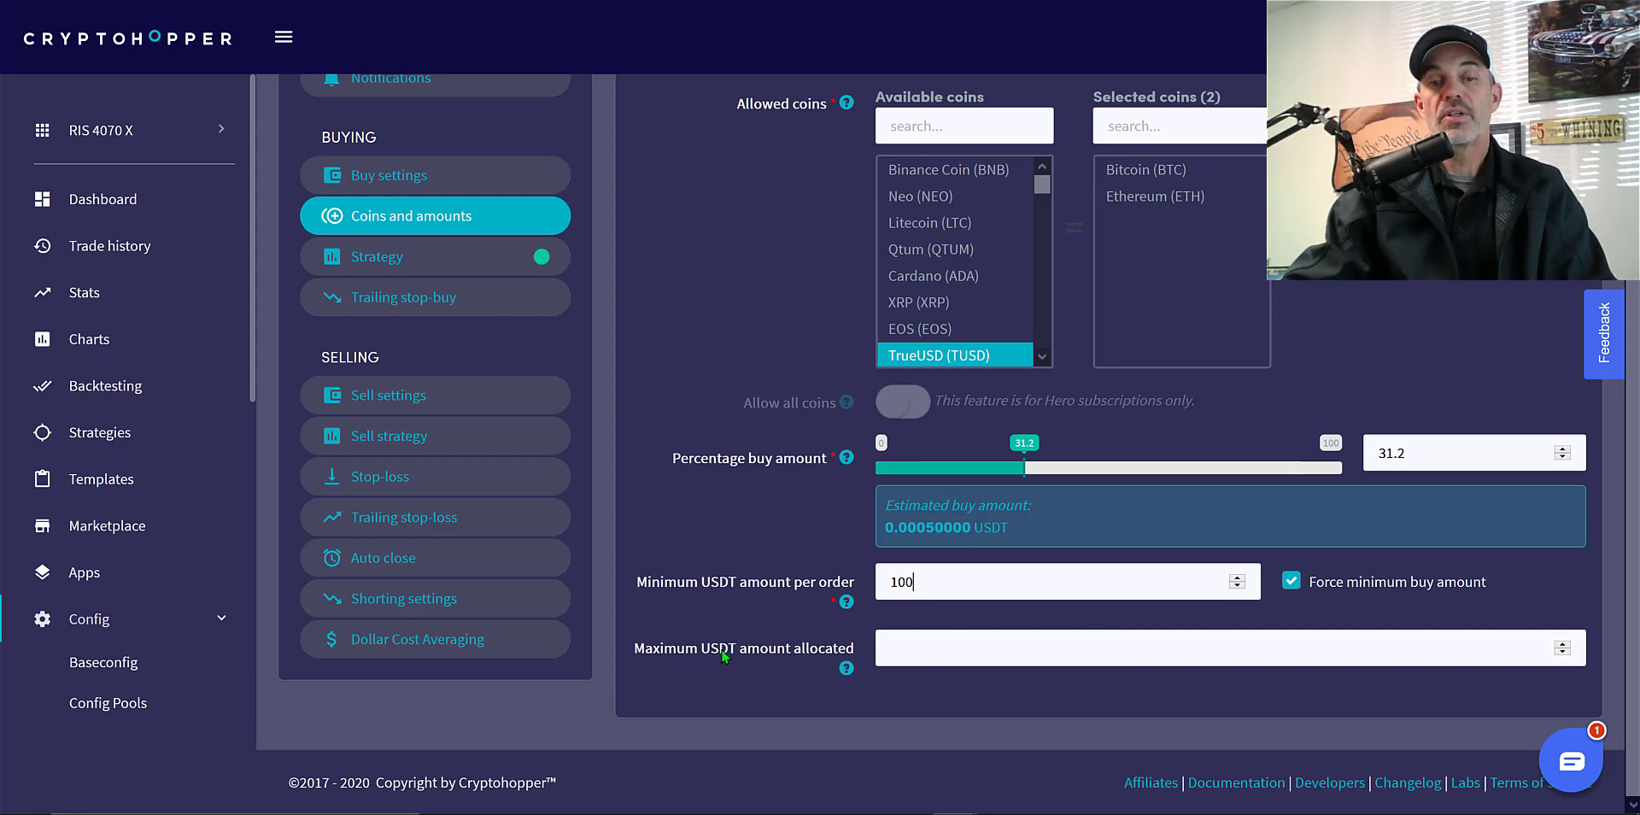
{"action": "left_click", "coordinate": [932, 650]}
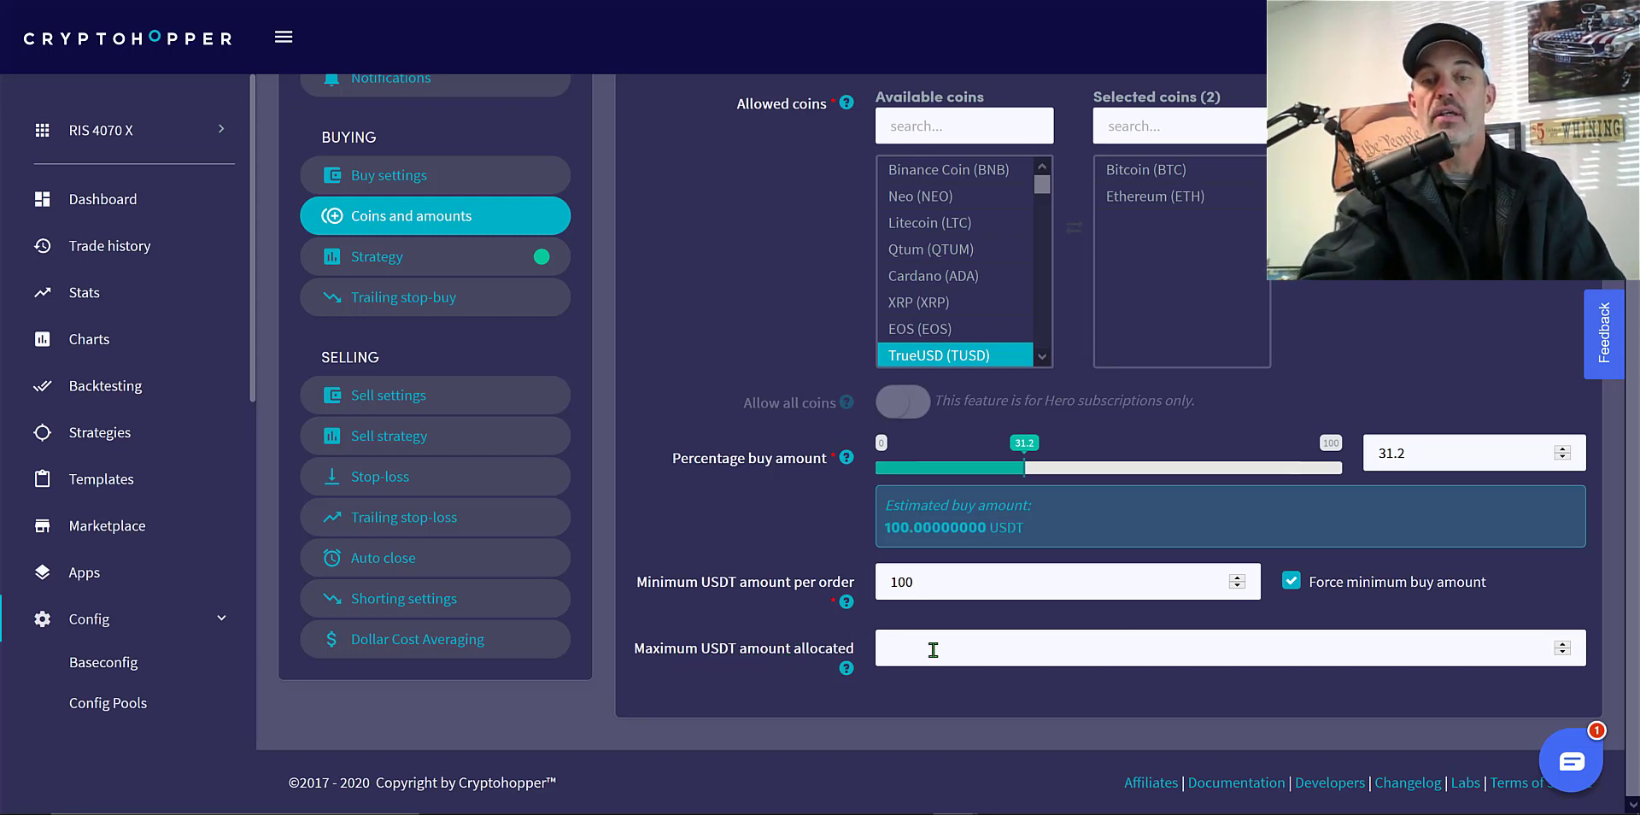
{"action": "type", "text": "900"}
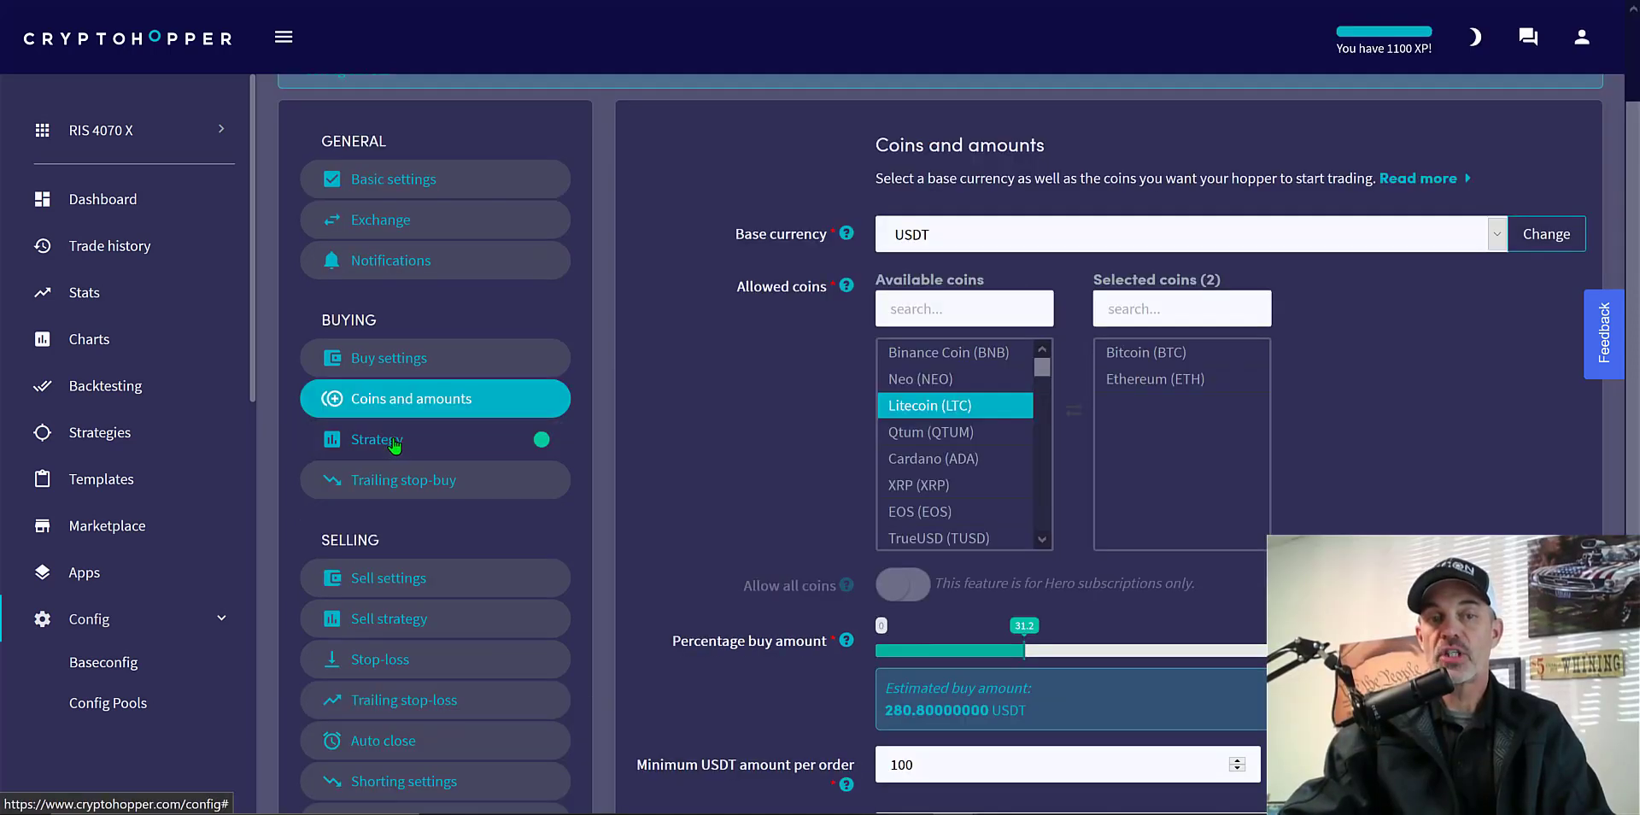
Step: After checking the advanced Multiple TA Factors options, pick RSI X 4070 as buy strategy and view saved Strategies
{"action": "left_click", "coordinate": [394, 442]}
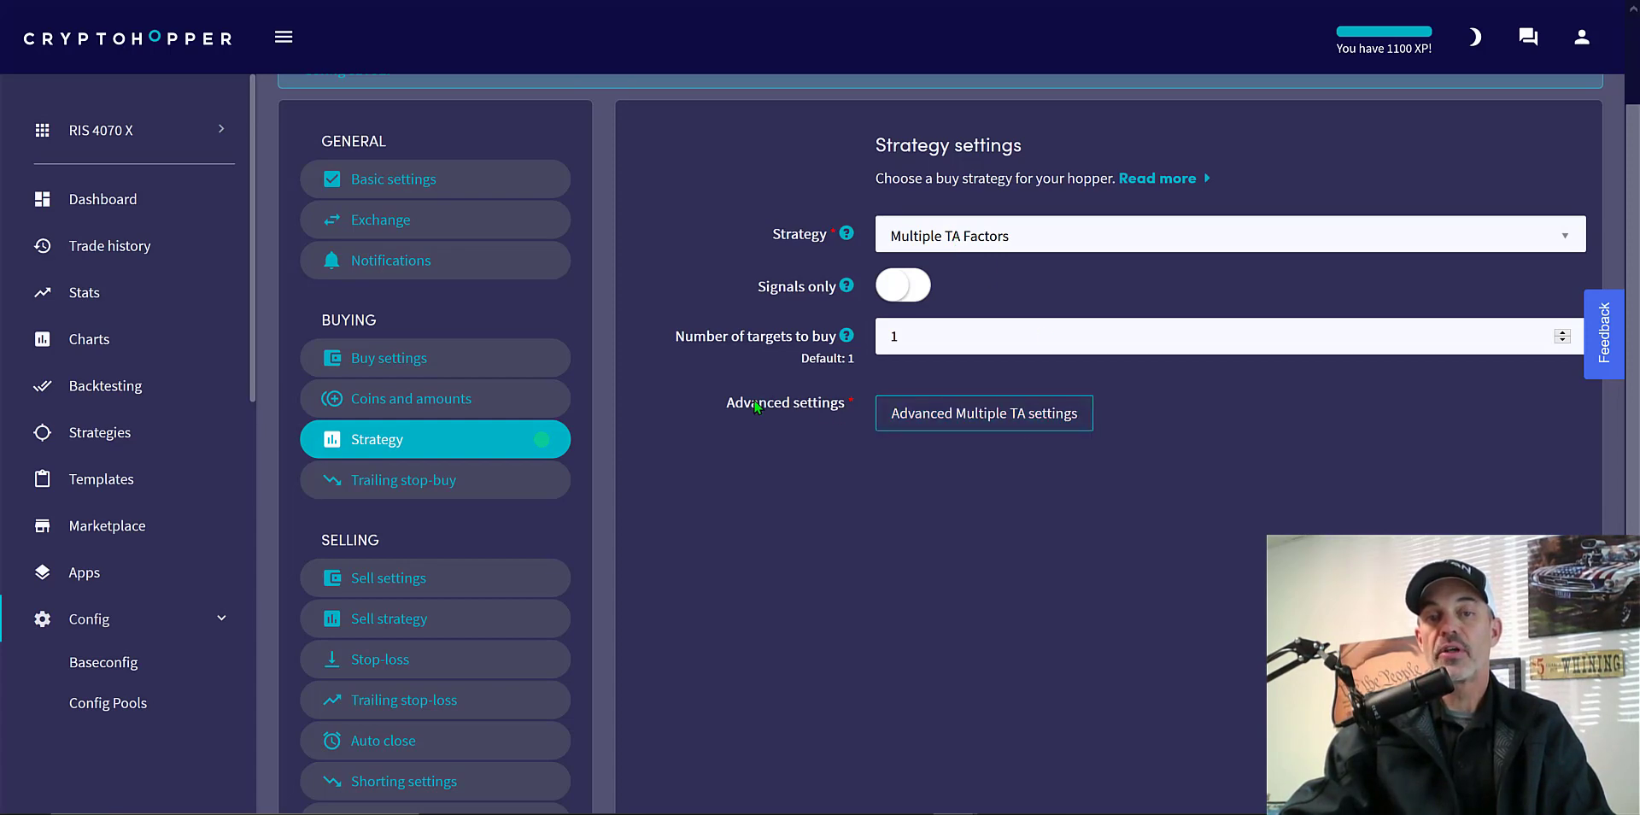
{"action": "left_click", "coordinate": [989, 413]}
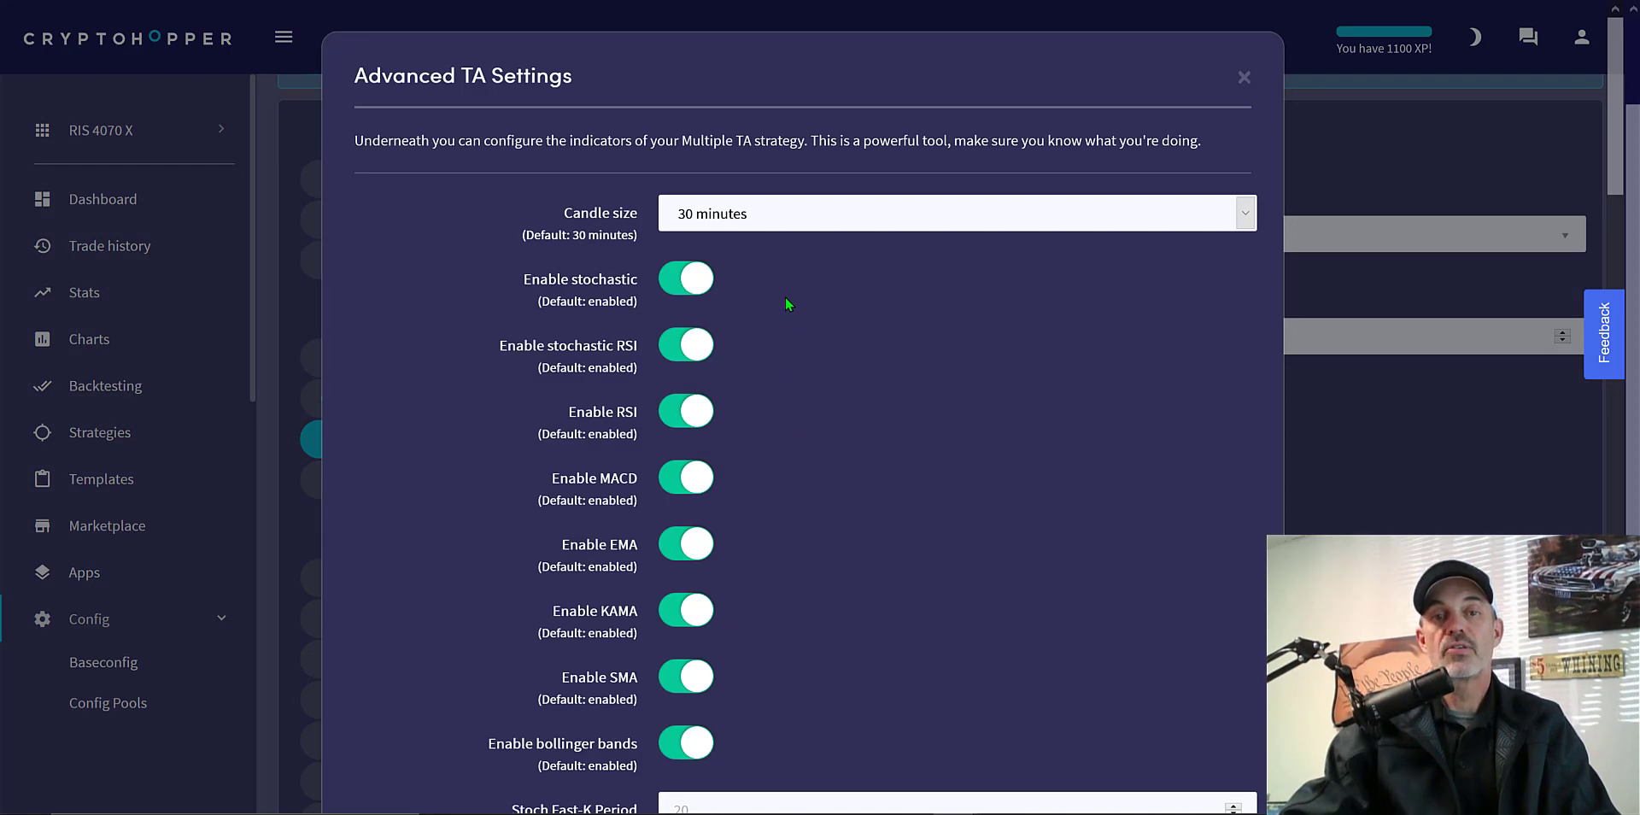
{"action": "left_click", "coordinate": [1246, 79]}
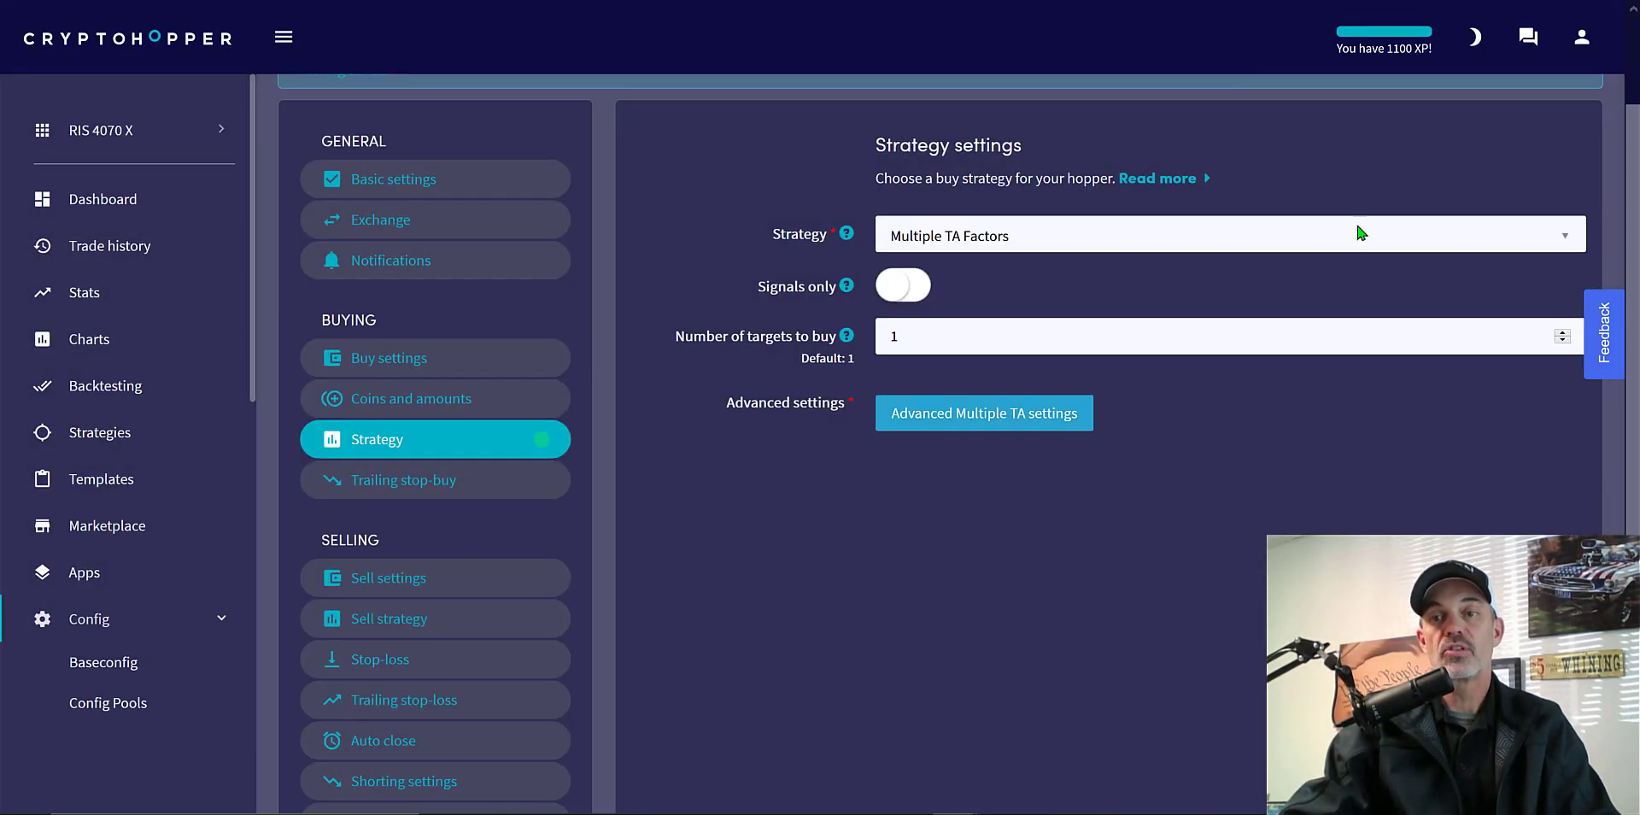
{"action": "left_click", "coordinate": [1562, 242]}
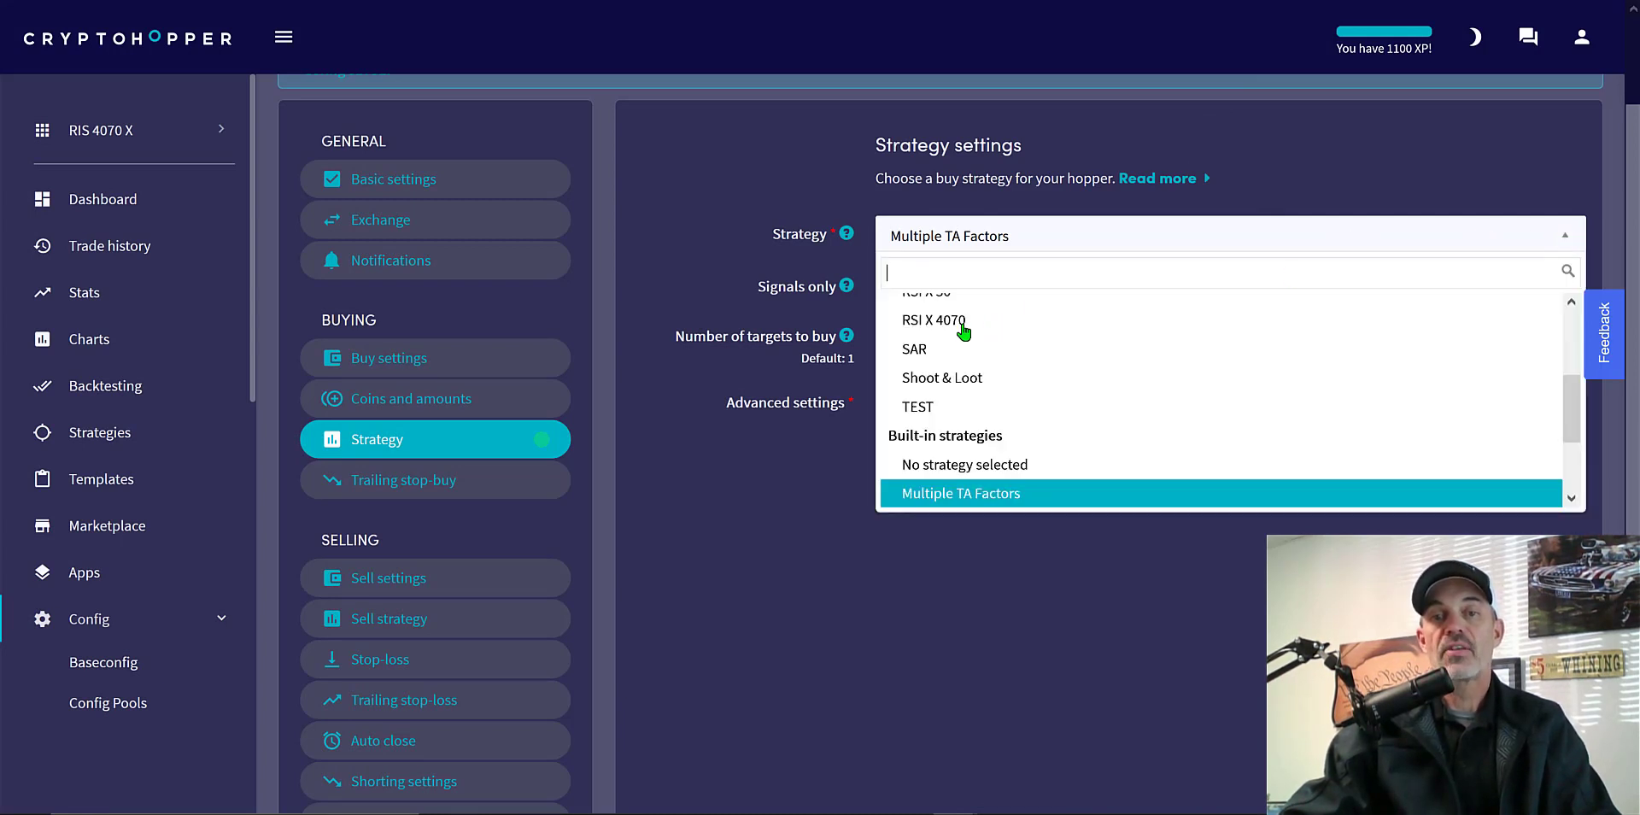
{"action": "scroll", "coordinate": [957, 329], "scroll_direction": "up", "scroll_amount": 1}
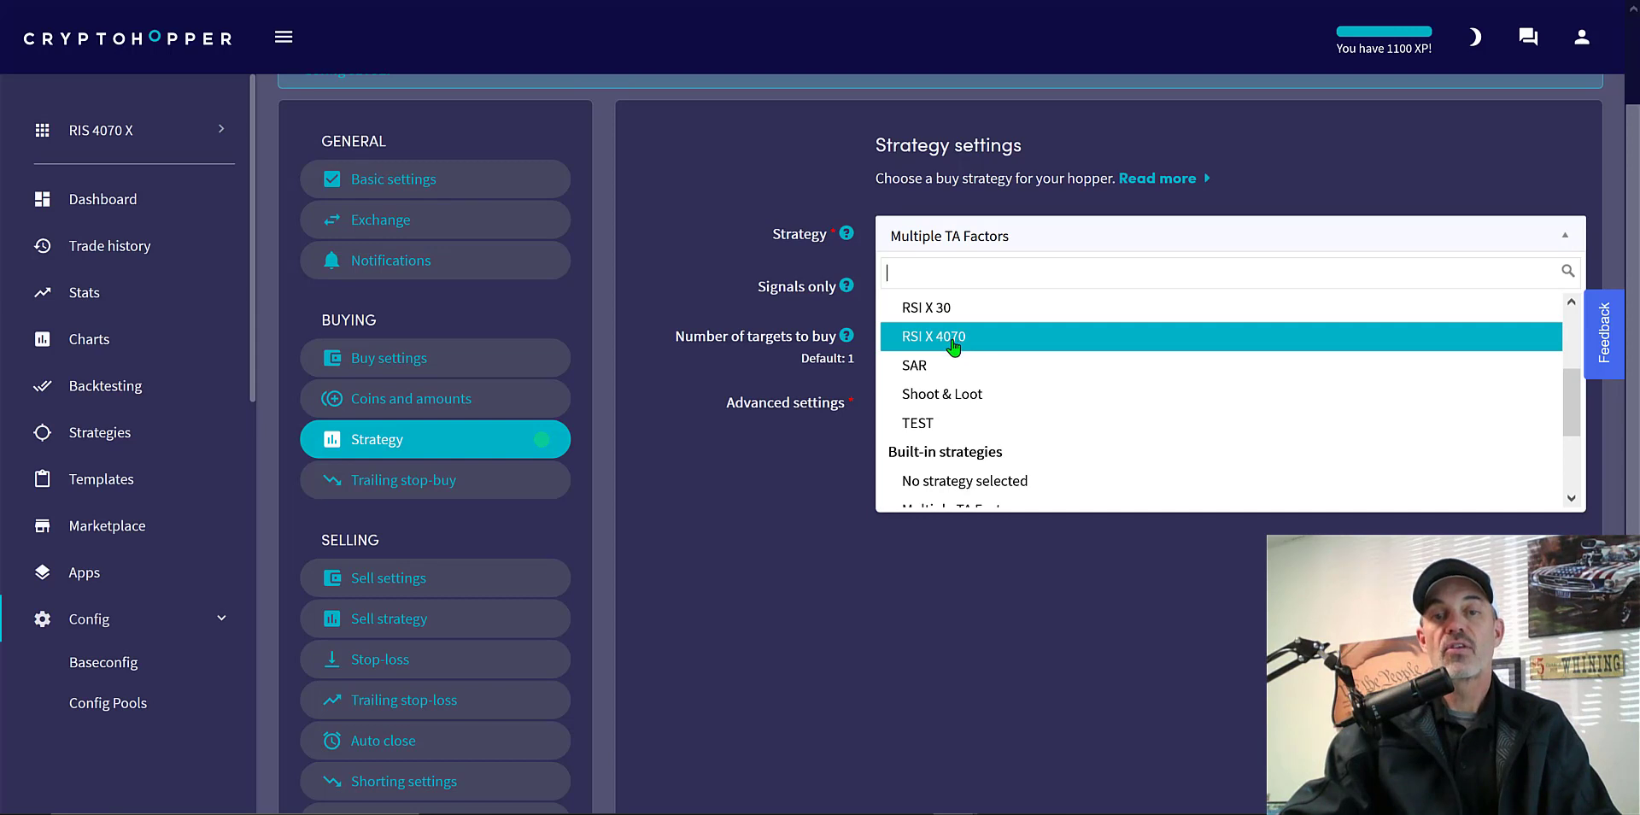
{"action": "left_click", "coordinate": [953, 341]}
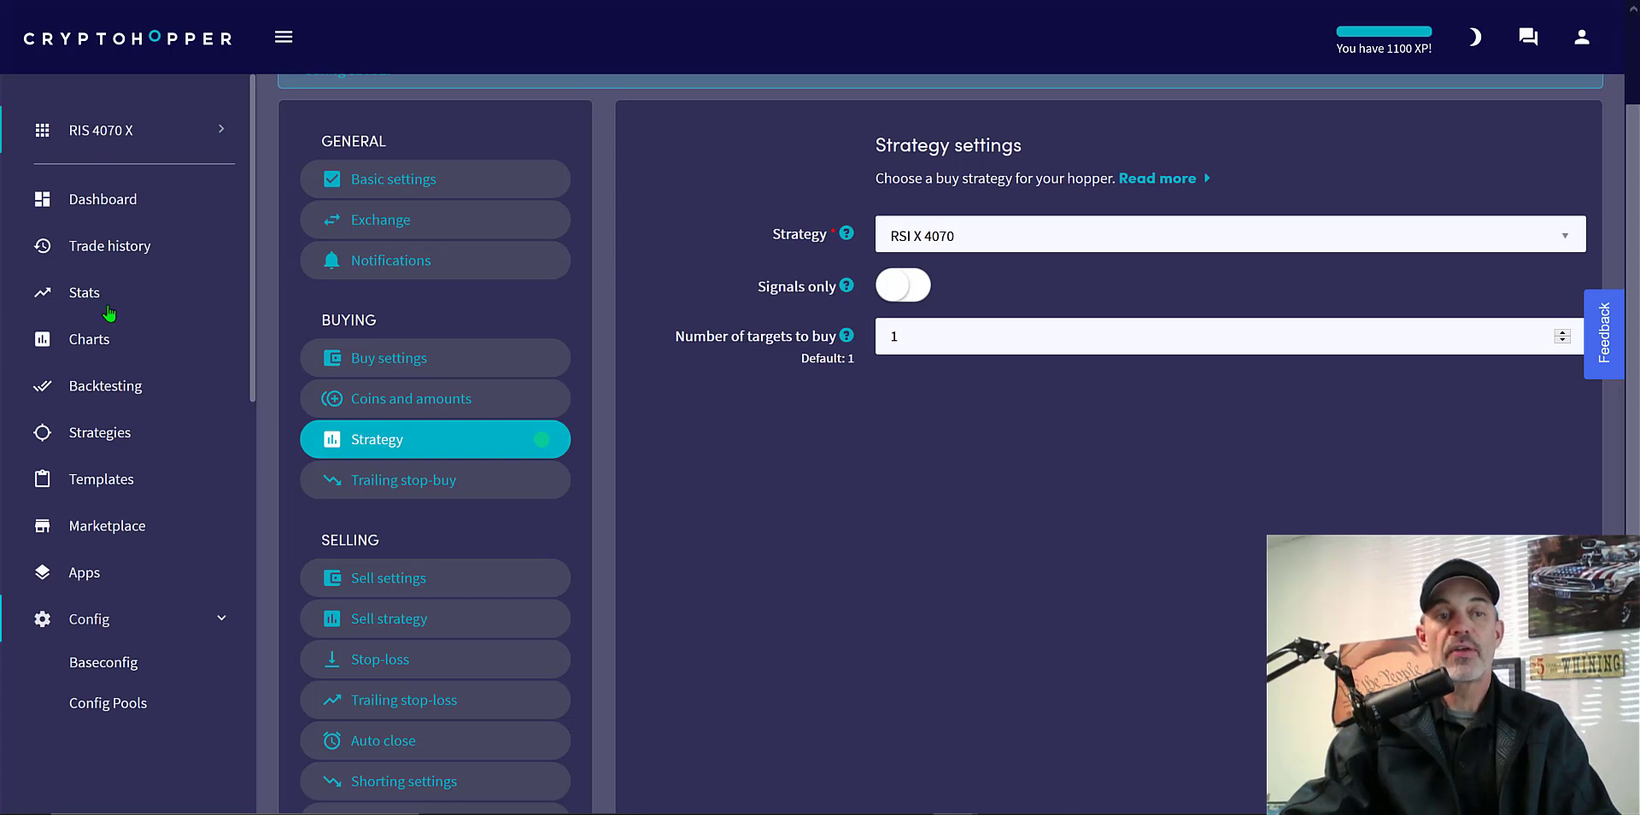
{"action": "left_click", "coordinate": [110, 438]}
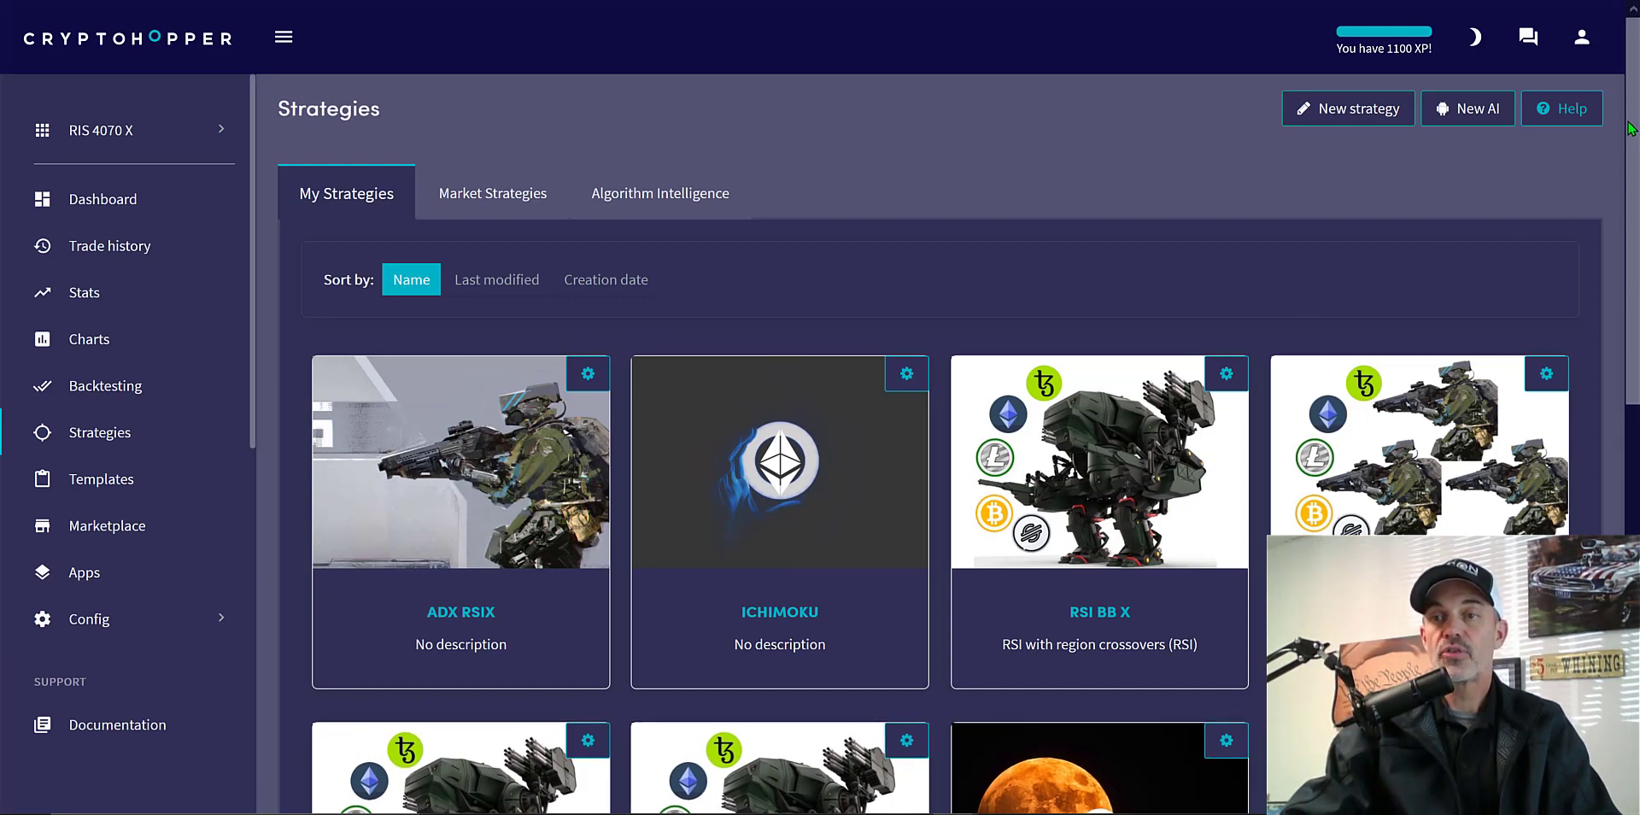
Step: Open the RSI X 4070 strategy card for editing
{"action": "scroll", "coordinate": [702, 527], "scroll_direction": "down", "scroll_amount": 5}
{"action": "scroll", "coordinate": [702, 527], "scroll_direction": "up", "scroll_amount": 1}
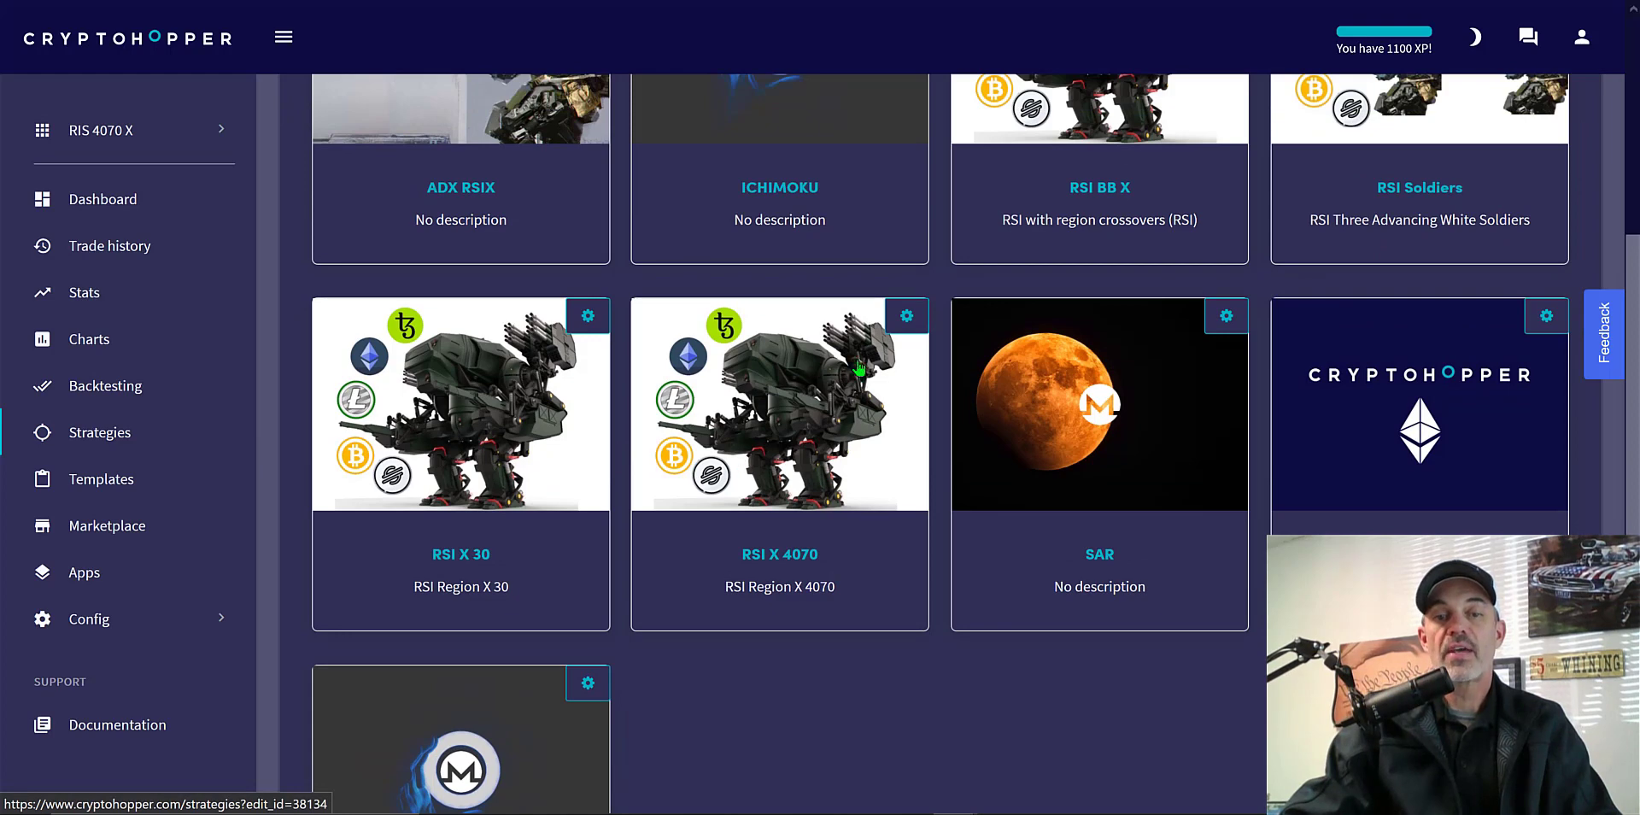
{"action": "left_click", "coordinate": [785, 376]}
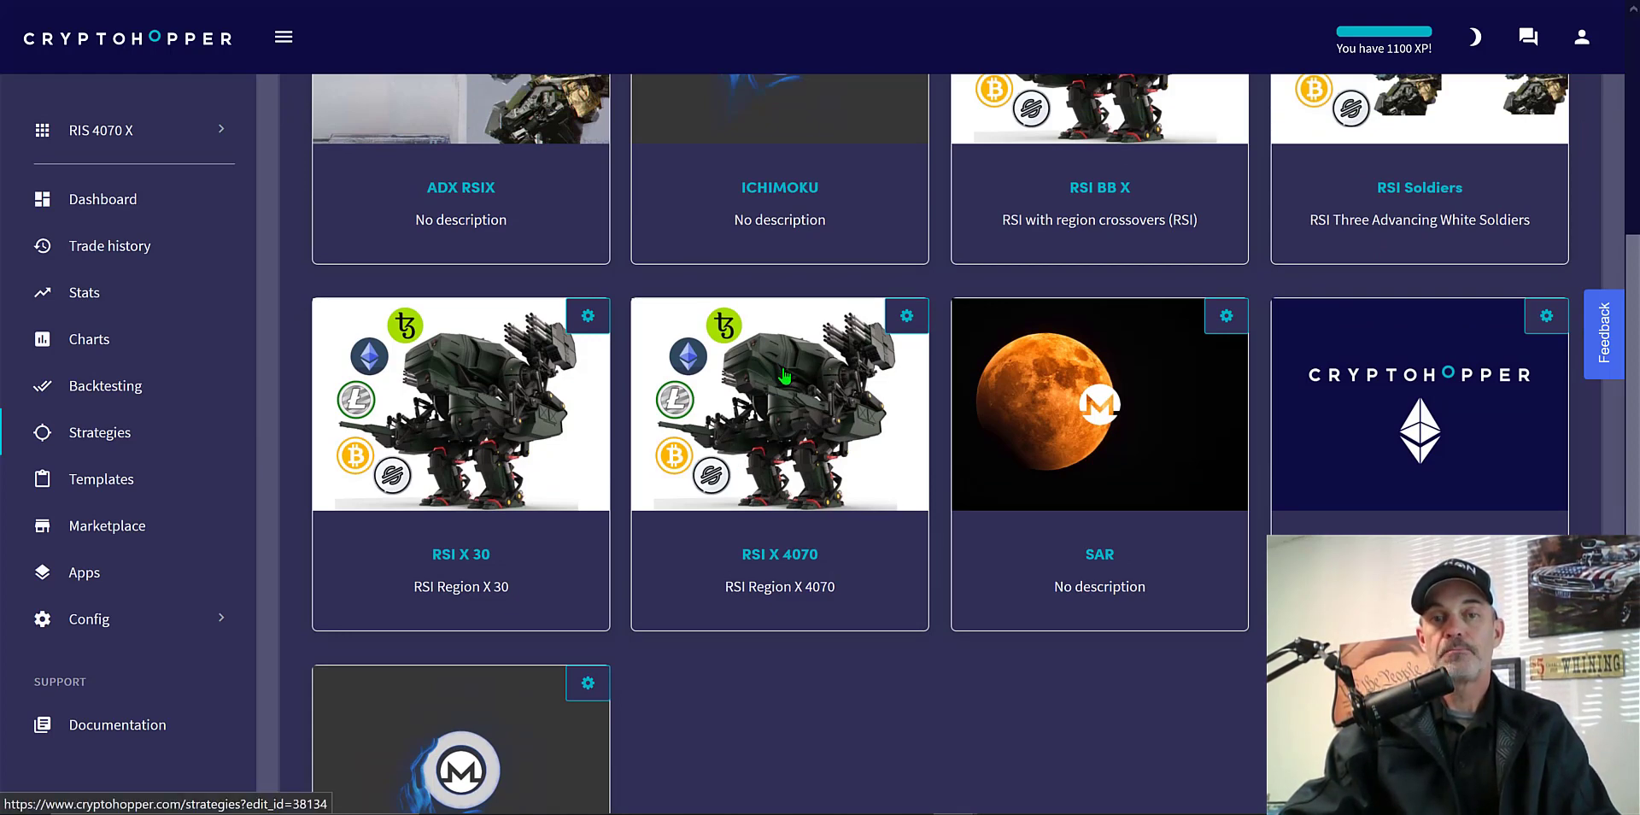
{"action": "left_click", "coordinate": [785, 375]}
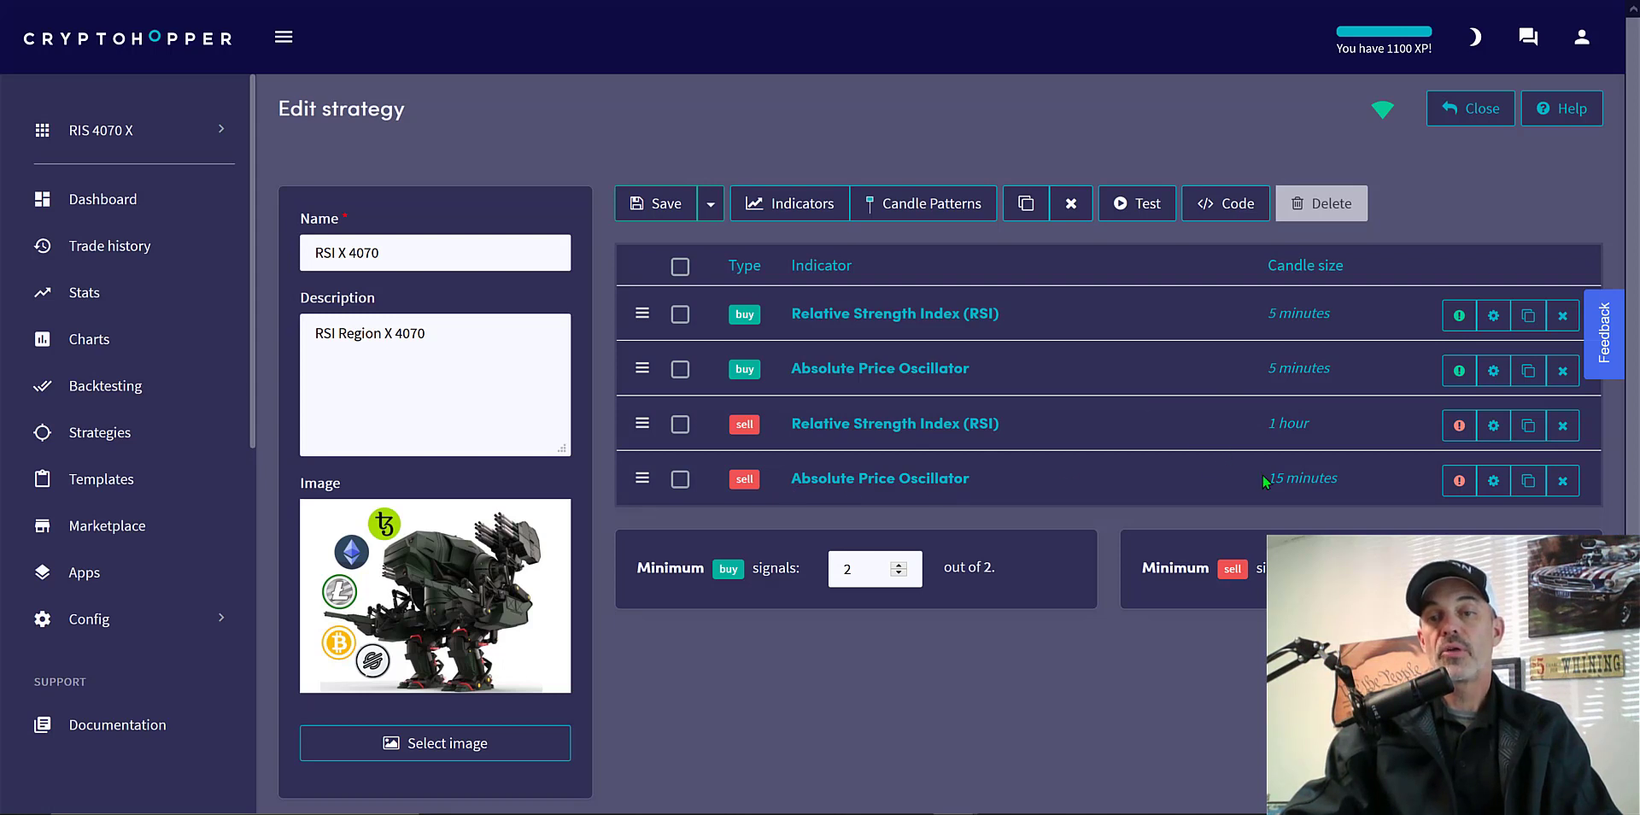
Step: Add Ichimoku Cloud to the strategy as a buy indicator
{"action": "left_click", "coordinate": [789, 203]}
{"action": "type", "text": "ich"}
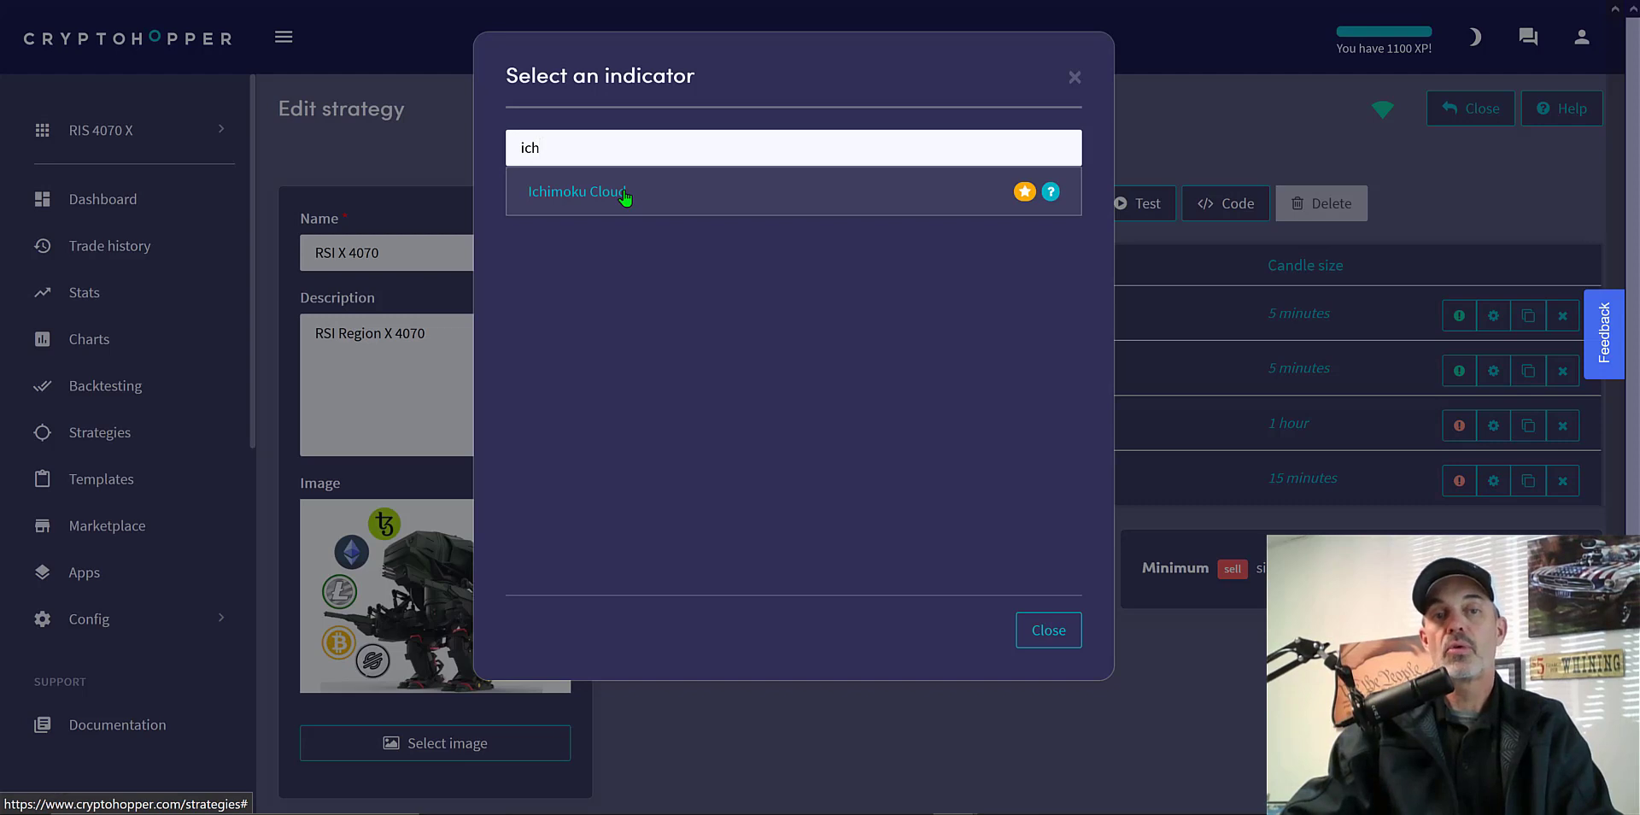
{"action": "left_click", "coordinate": [624, 193]}
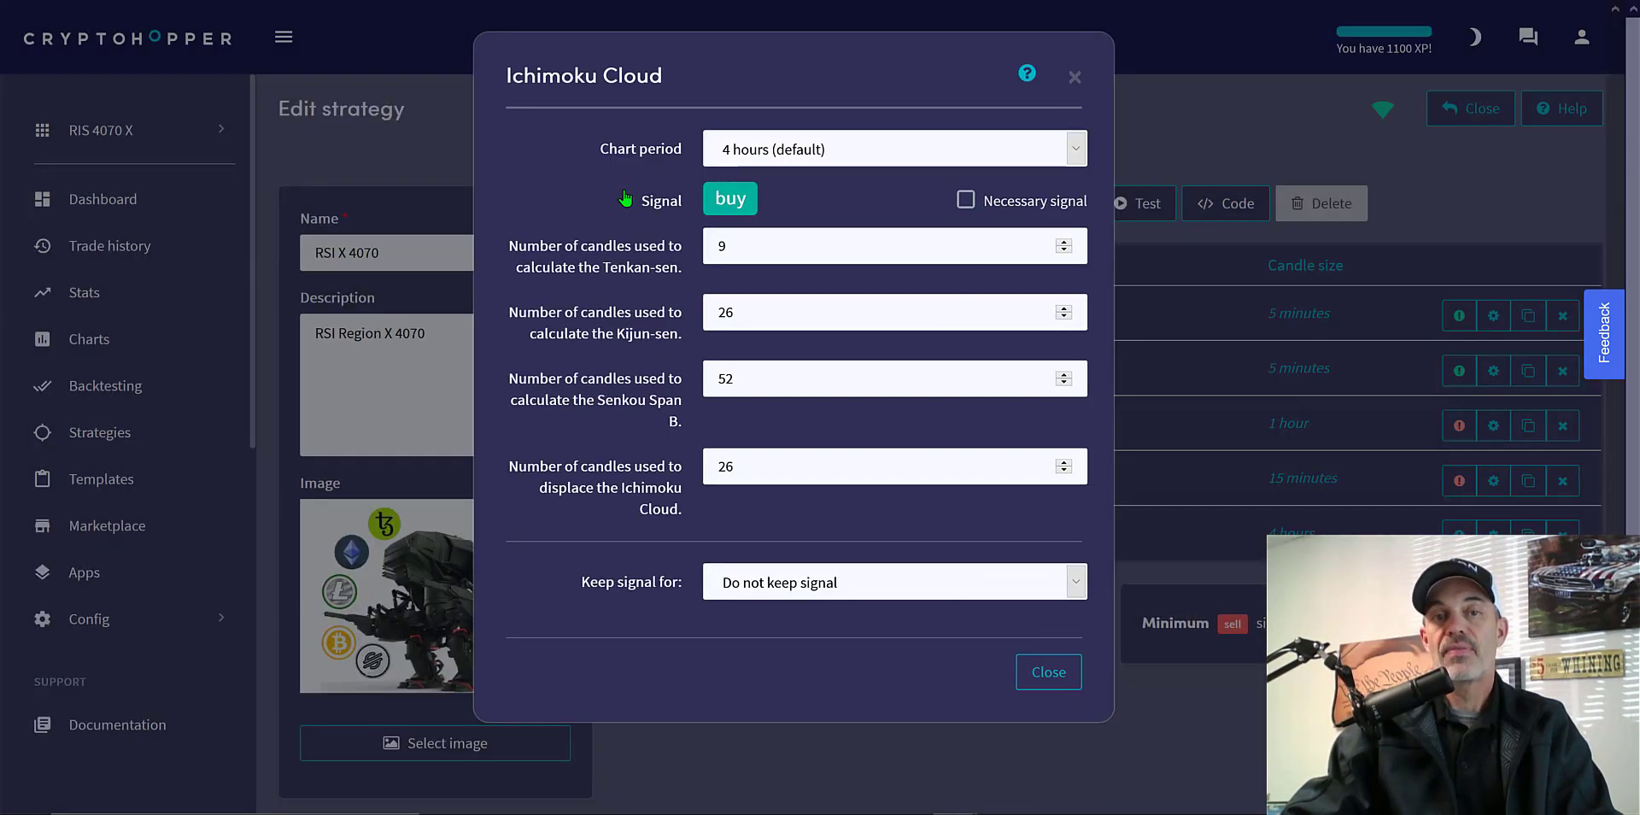
{"action": "left_click", "coordinate": [1055, 672]}
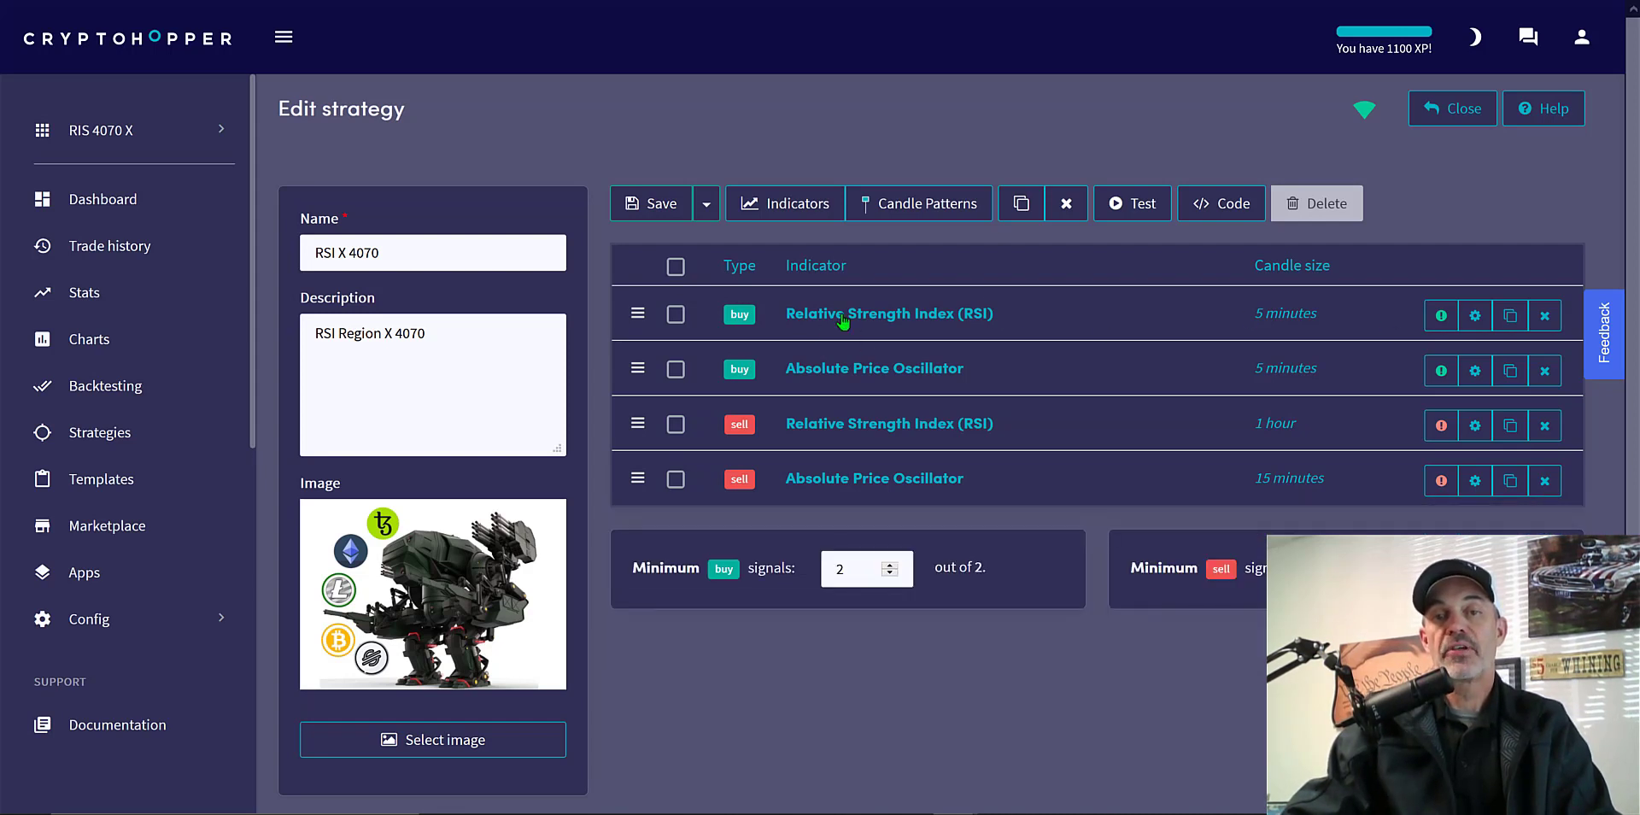
Step: Review the buy RSI indicator's settings: period 9, signal at 40 or above
{"action": "left_click", "coordinate": [1474, 316]}
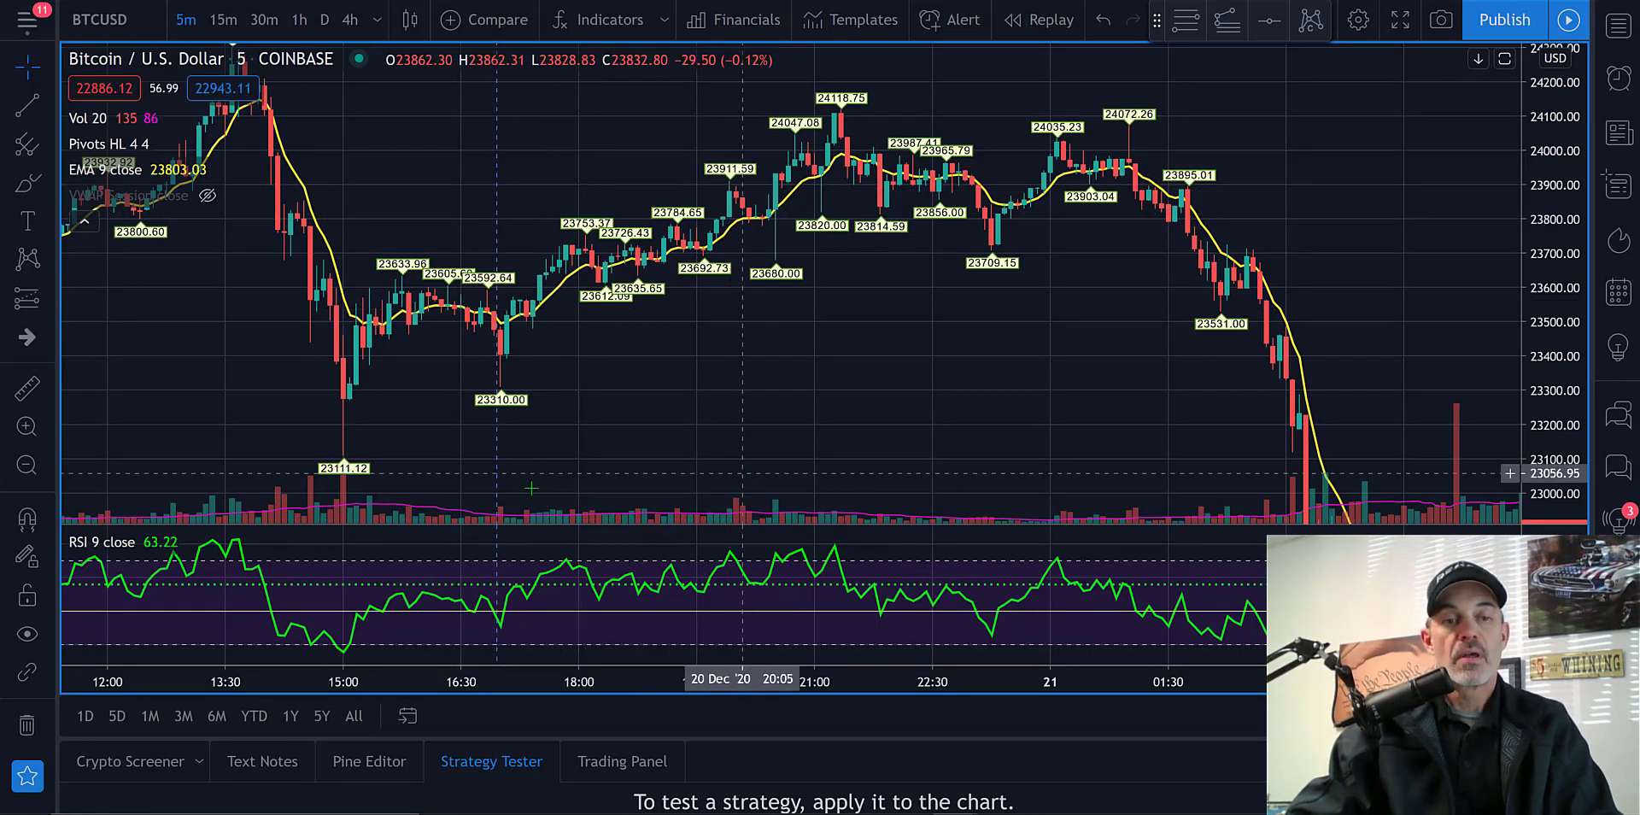
Step: Pan the TradingView BTCUSD 5-minute chart back to earlier candles
{"action": "scroll", "coordinate": [391, 98], "scroll_direction": "left", "scroll_amount": 3}
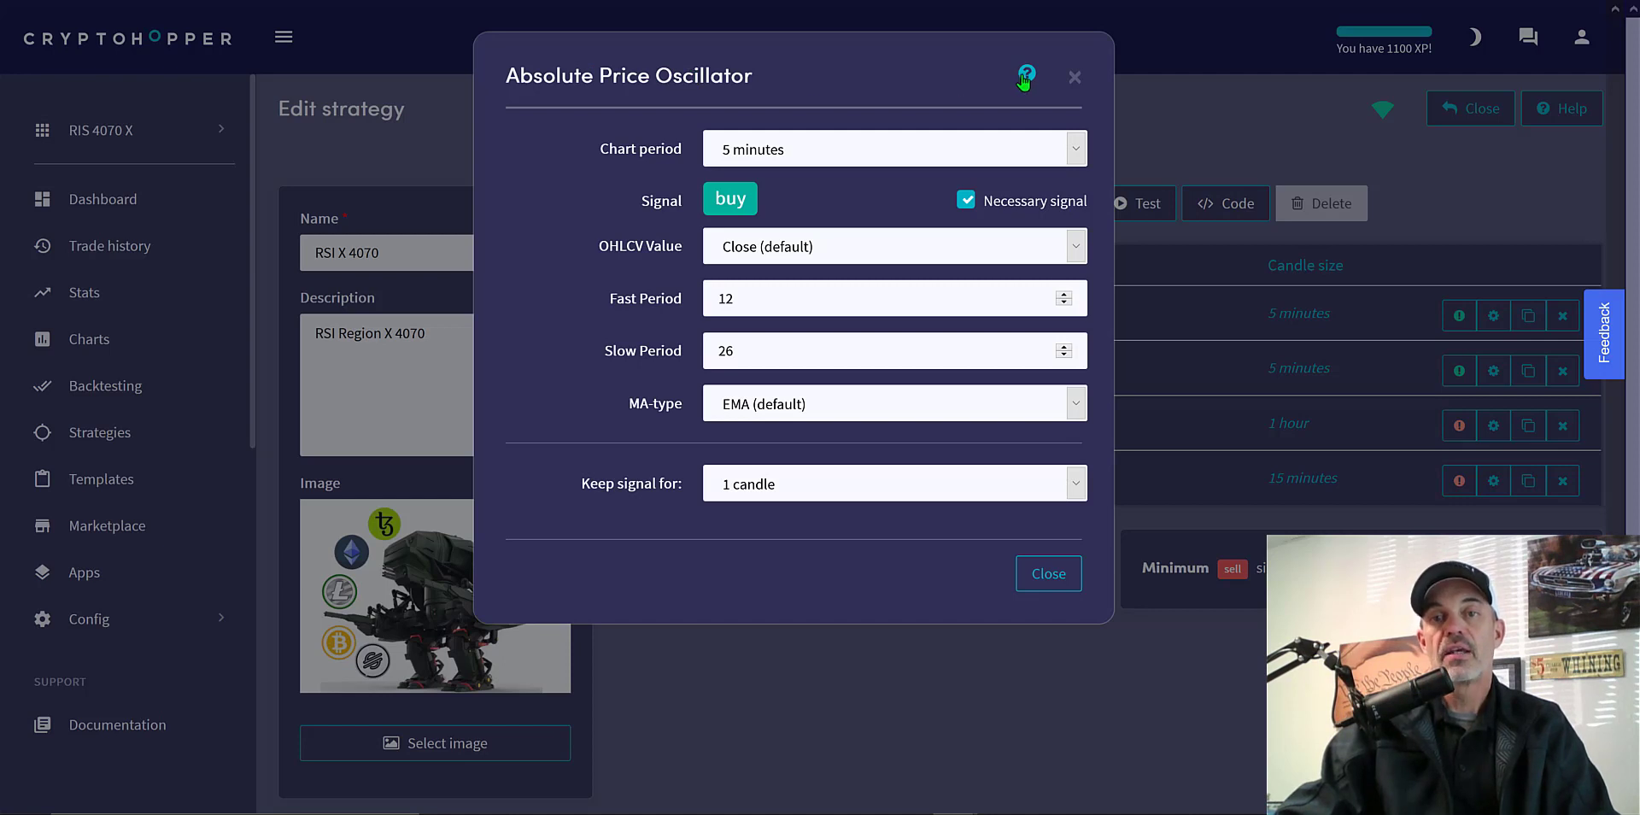
Step: Read the Absolute Price Oscillator help, then close, reopen and close the buy APO settings
{"action": "left_click", "coordinate": [1024, 78]}
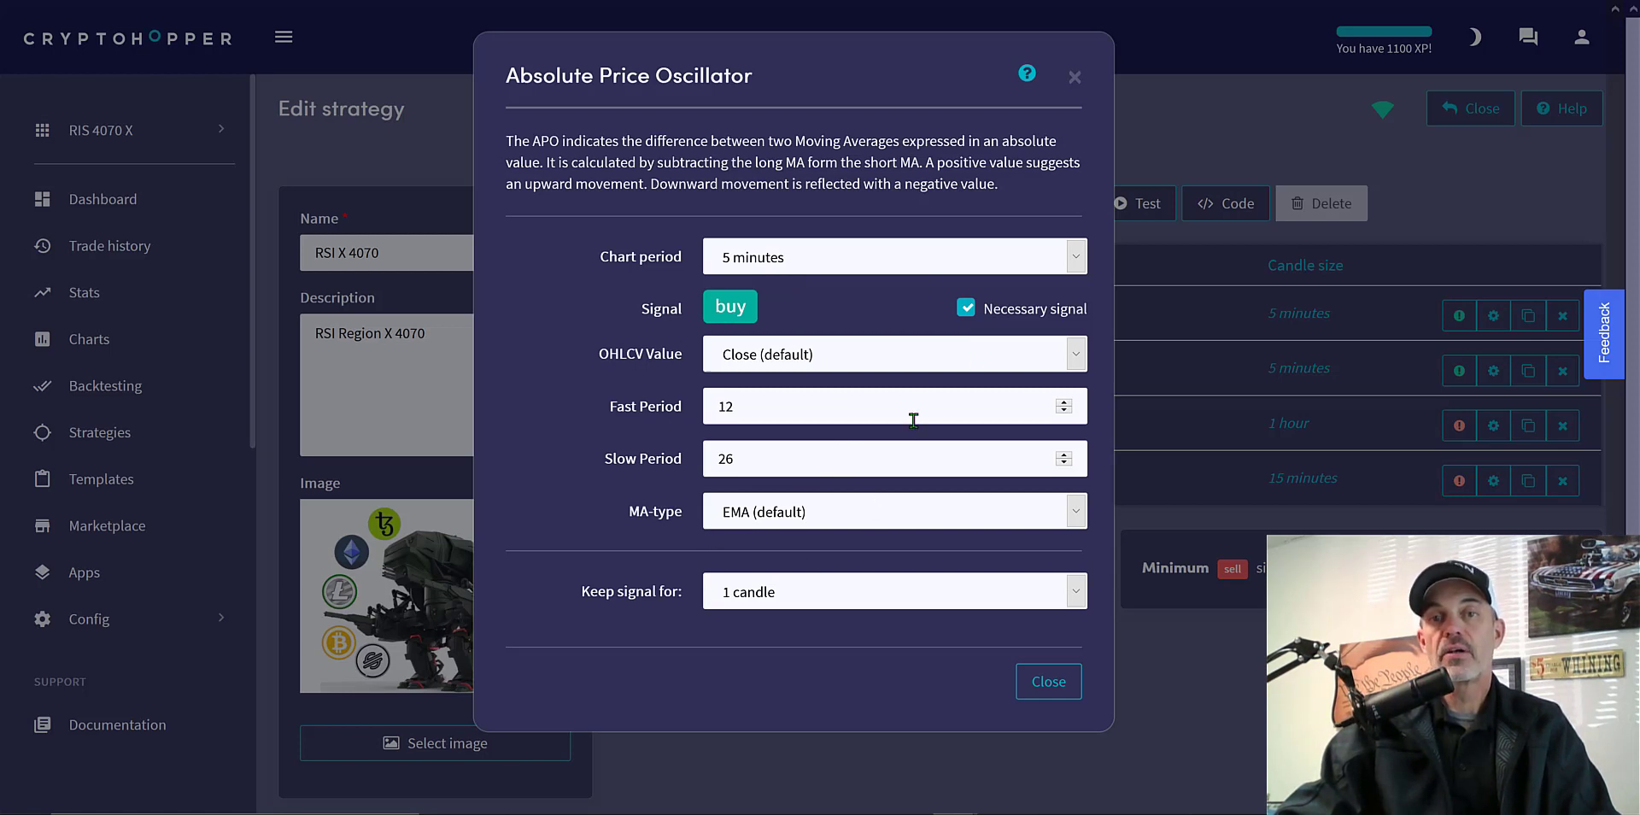
{"action": "left_click", "coordinate": [1049, 682]}
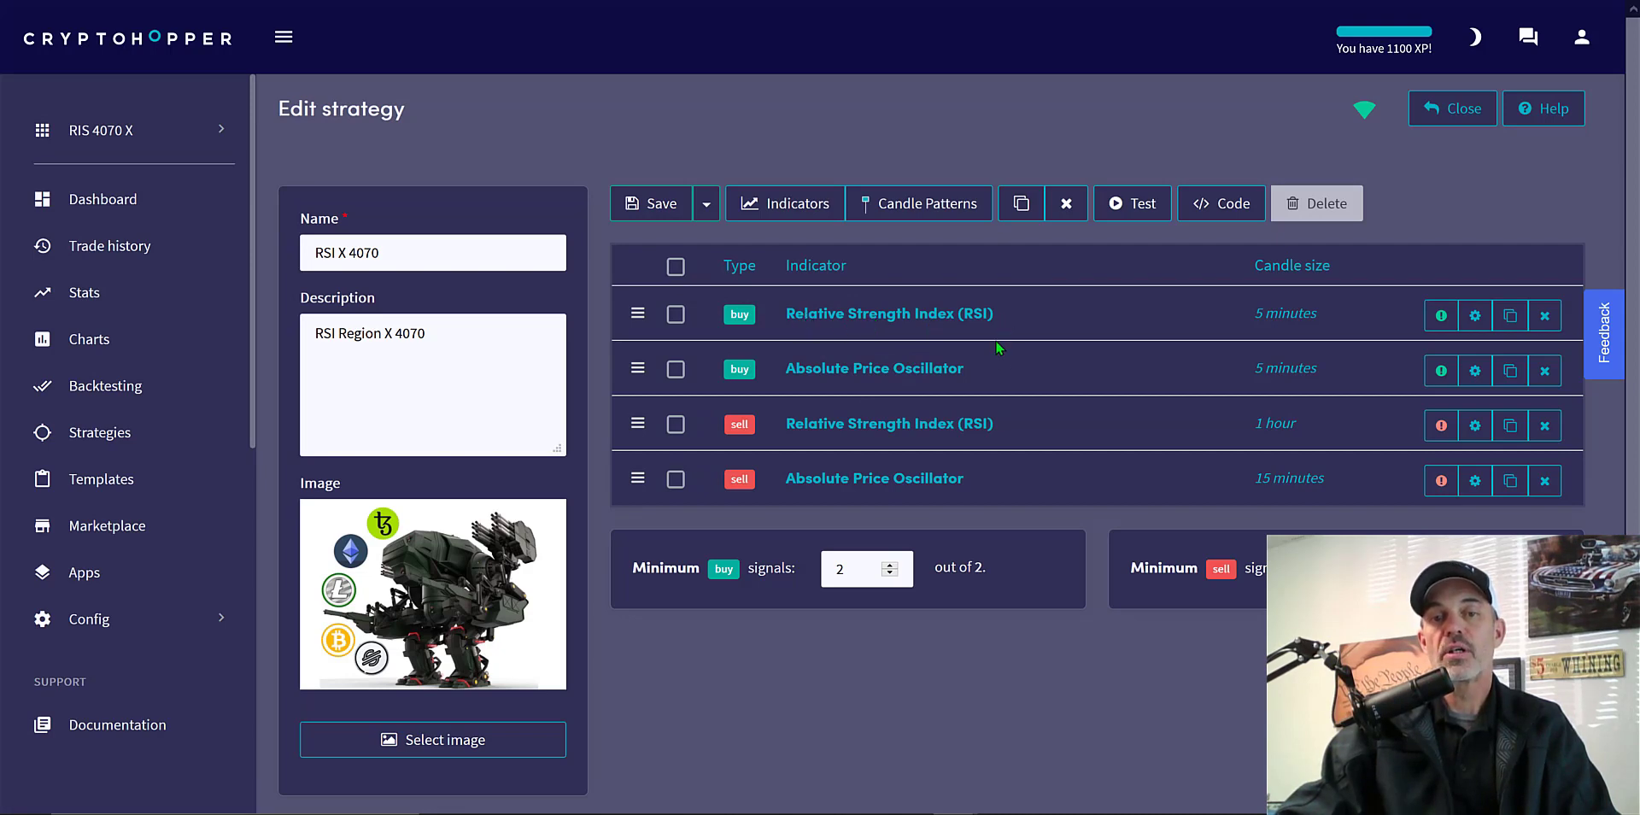
{"action": "left_click", "coordinate": [940, 368]}
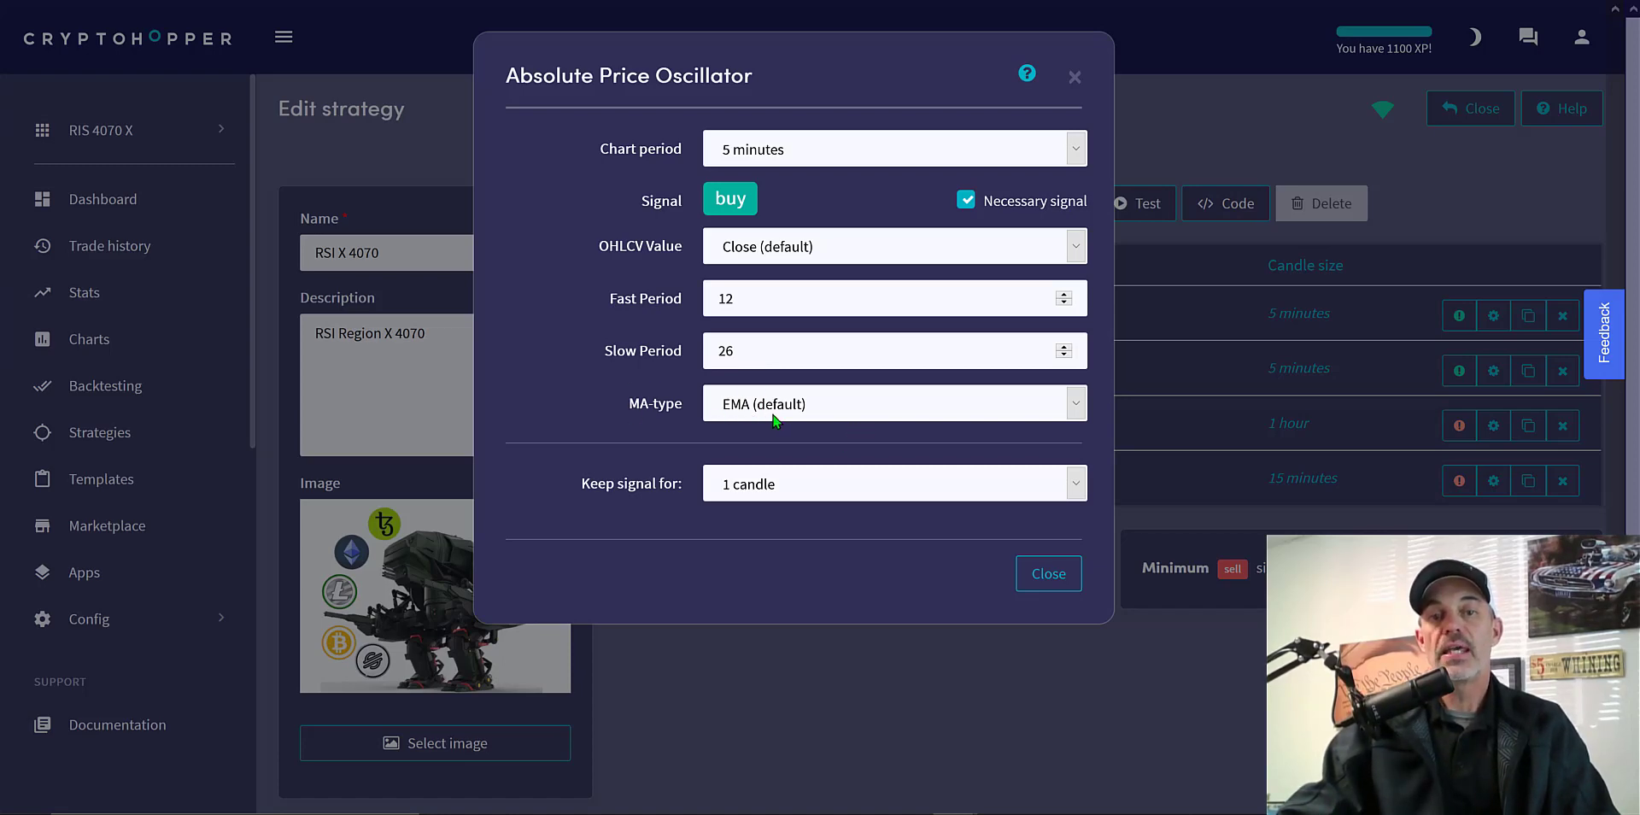
{"action": "left_click", "coordinate": [1049, 574]}
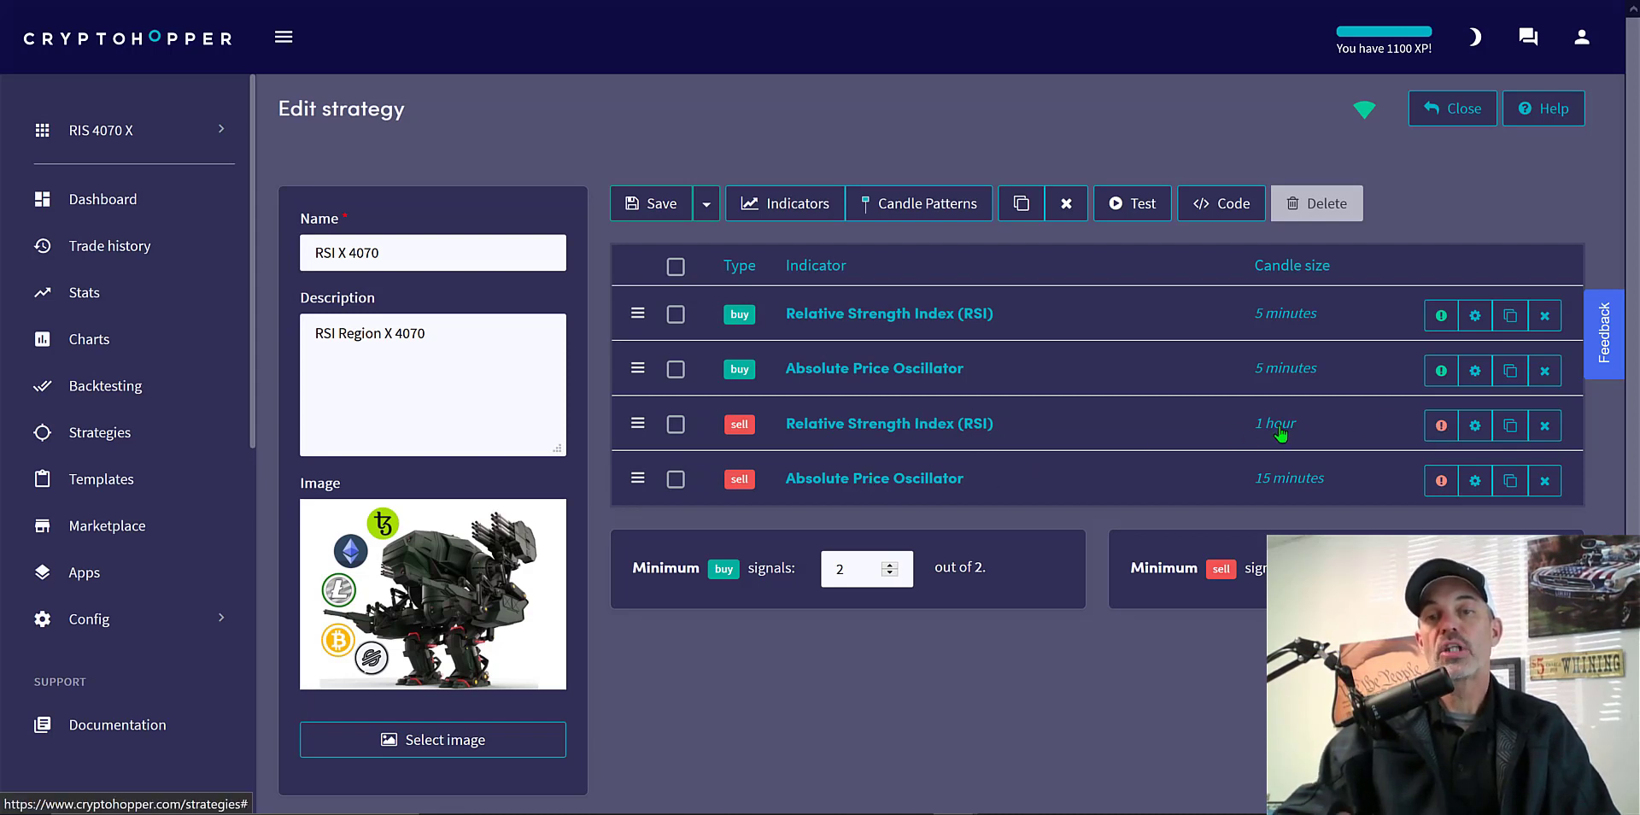
{"action": "left_click", "coordinate": [1475, 426]}
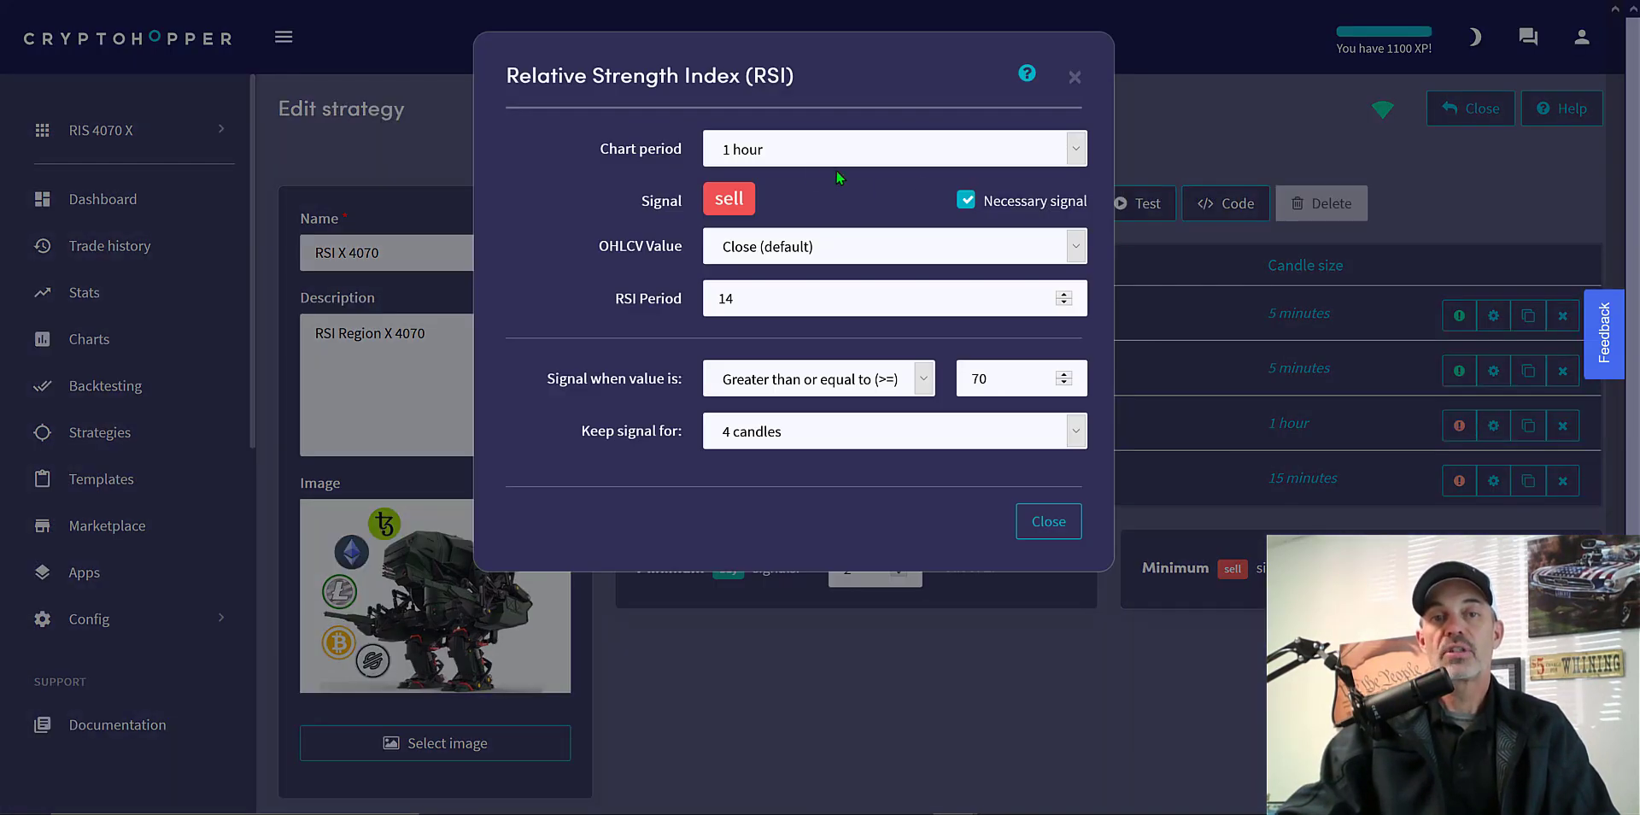
{"action": "left_click", "coordinate": [730, 200]}
{"action": "left_click", "coordinate": [726, 202]}
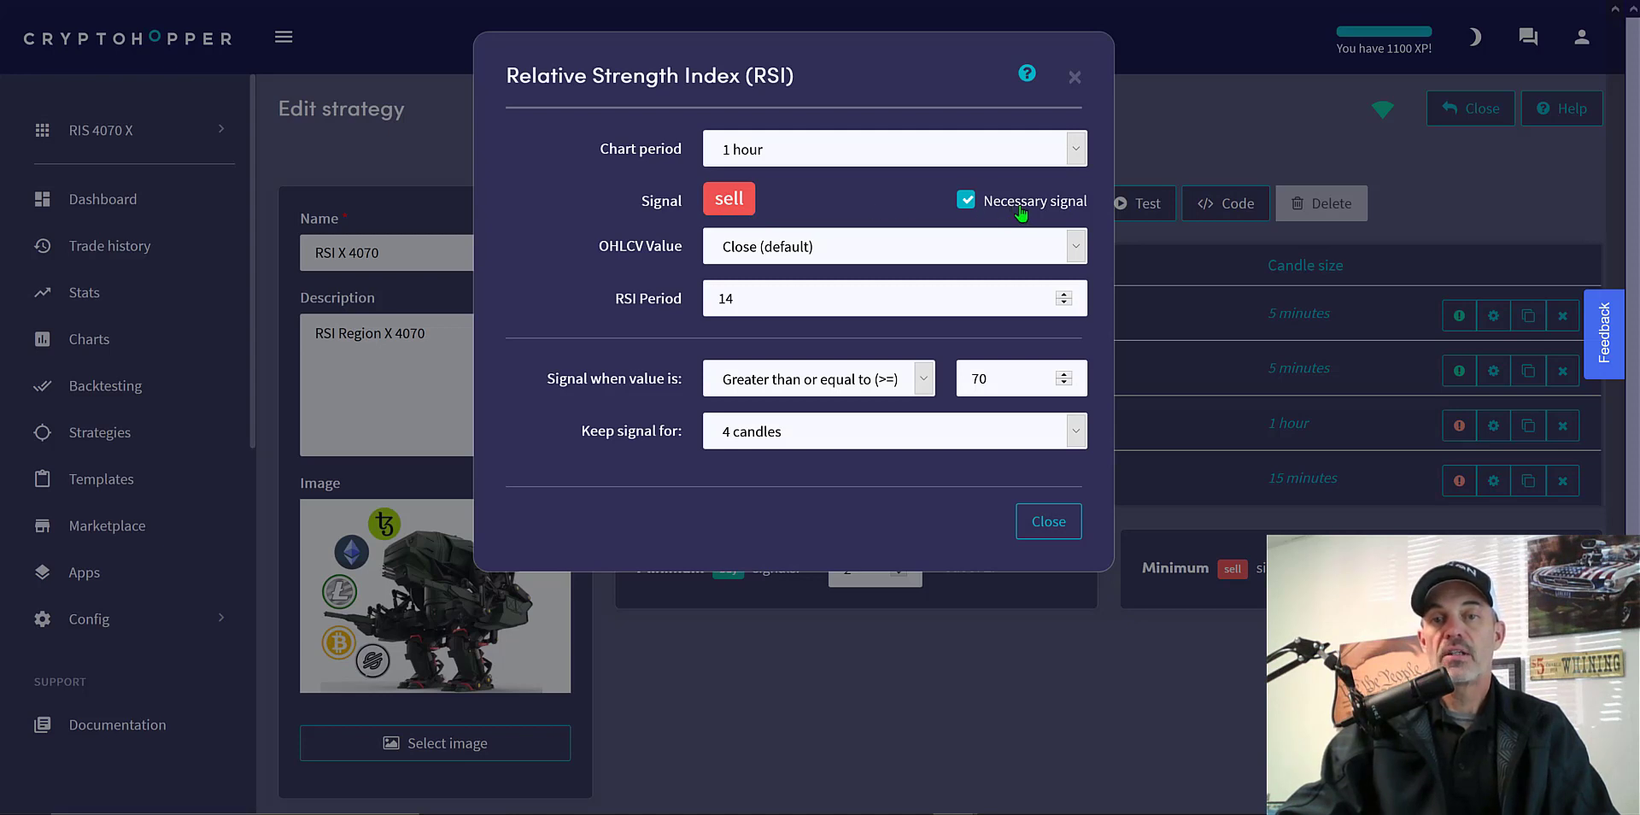
{"action": "left_click", "coordinate": [747, 248]}
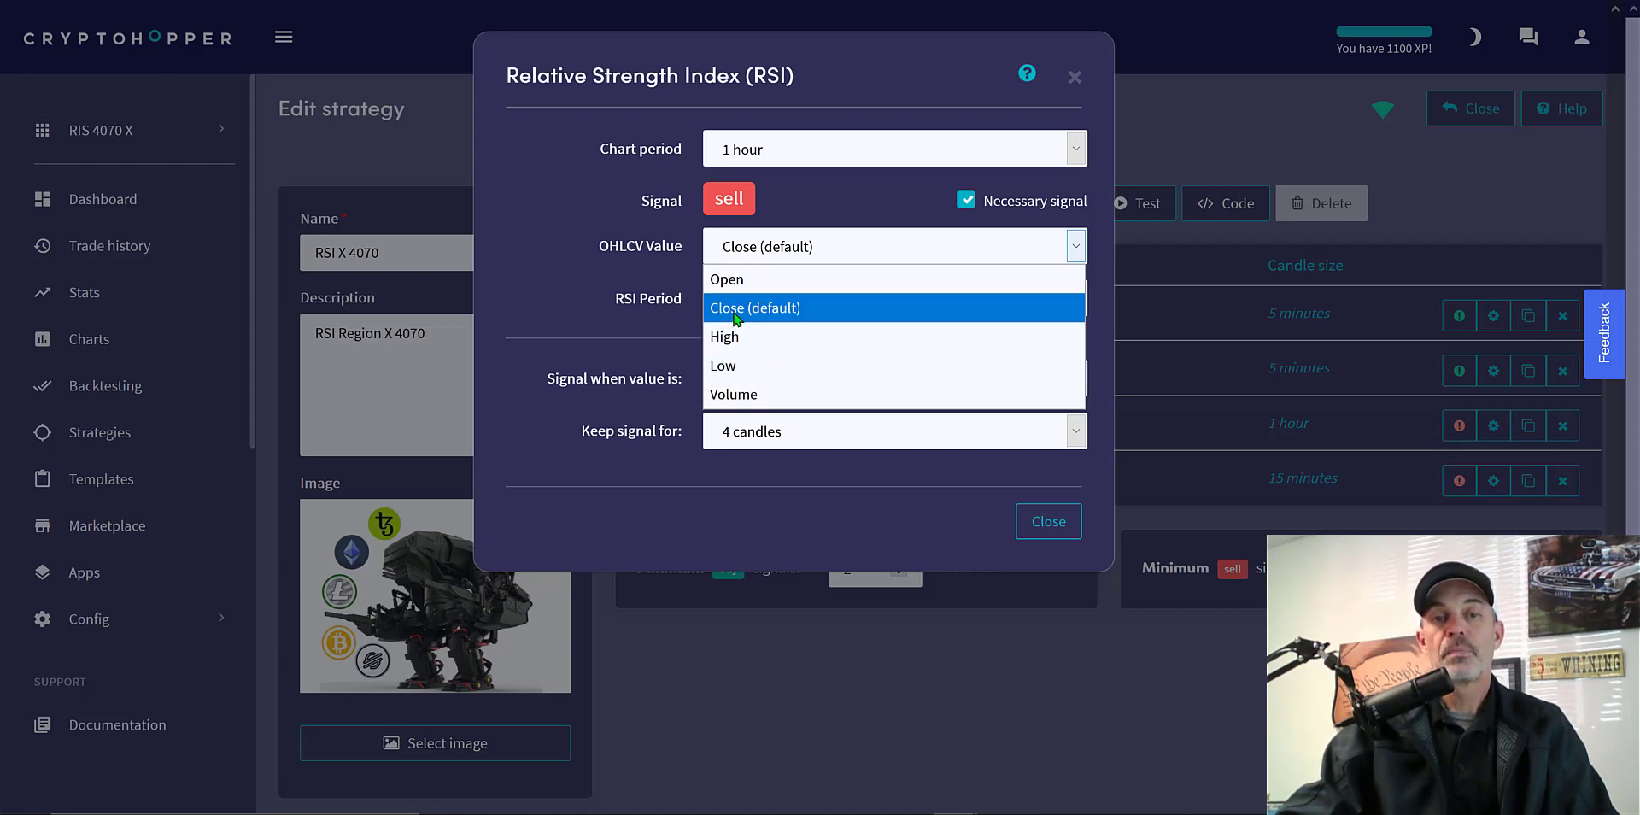
{"action": "left_click", "coordinate": [736, 309]}
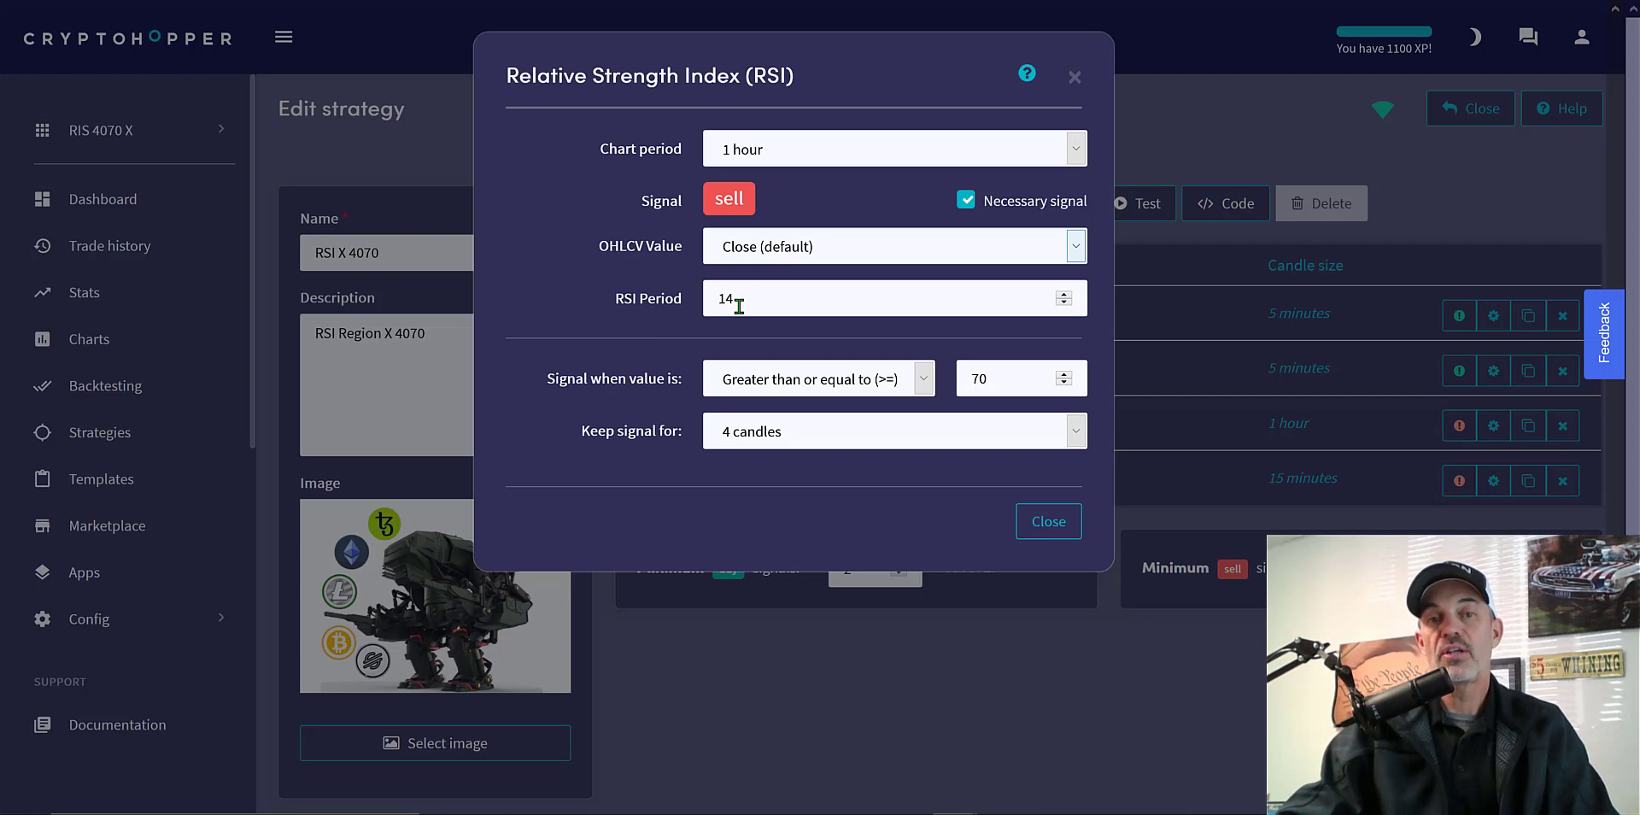
{"action": "left_click", "coordinate": [596, 384]}
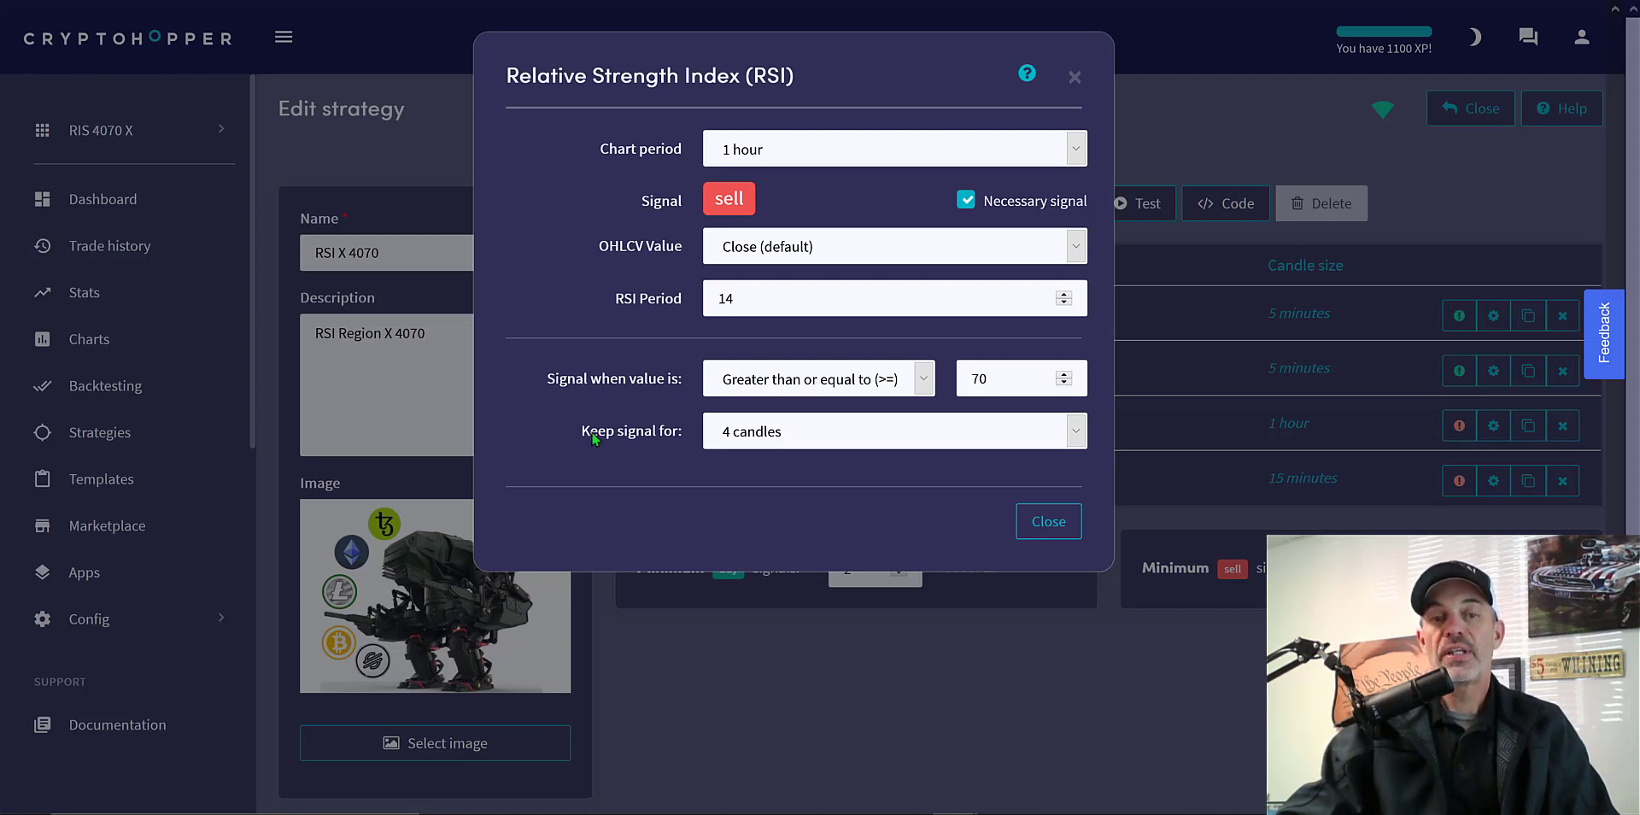
{"action": "left_click_drag", "start_coordinate": [590, 431], "coordinate": [684, 437]}
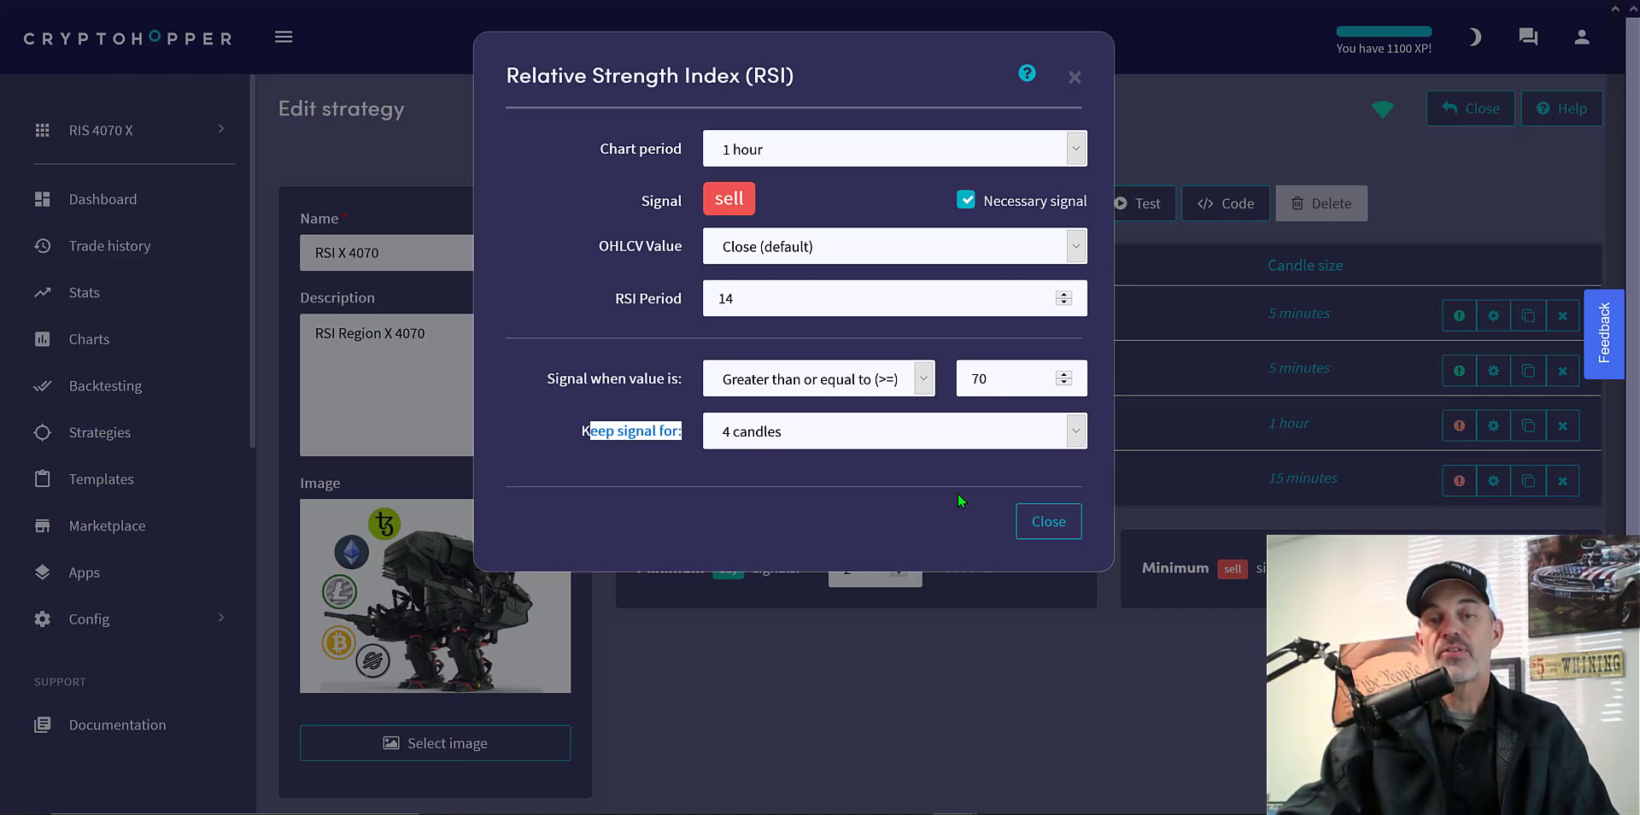
{"action": "left_click", "coordinate": [1053, 522]}
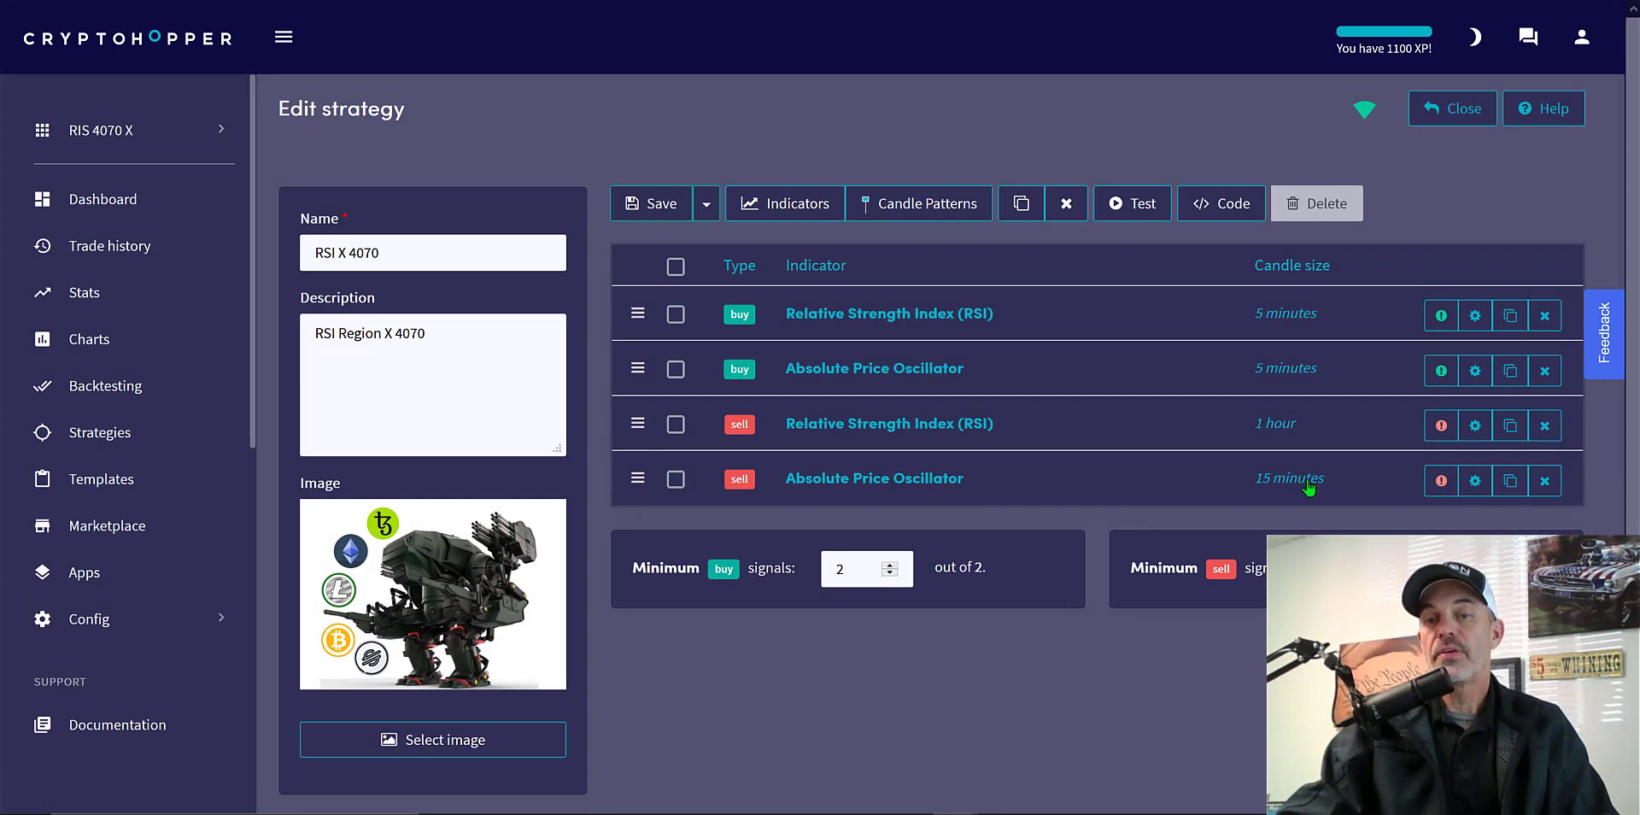
Step: Give the sell Absolute Price Oscillator a 15-minute chart period and close its settings
{"action": "left_click", "coordinate": [1473, 482]}
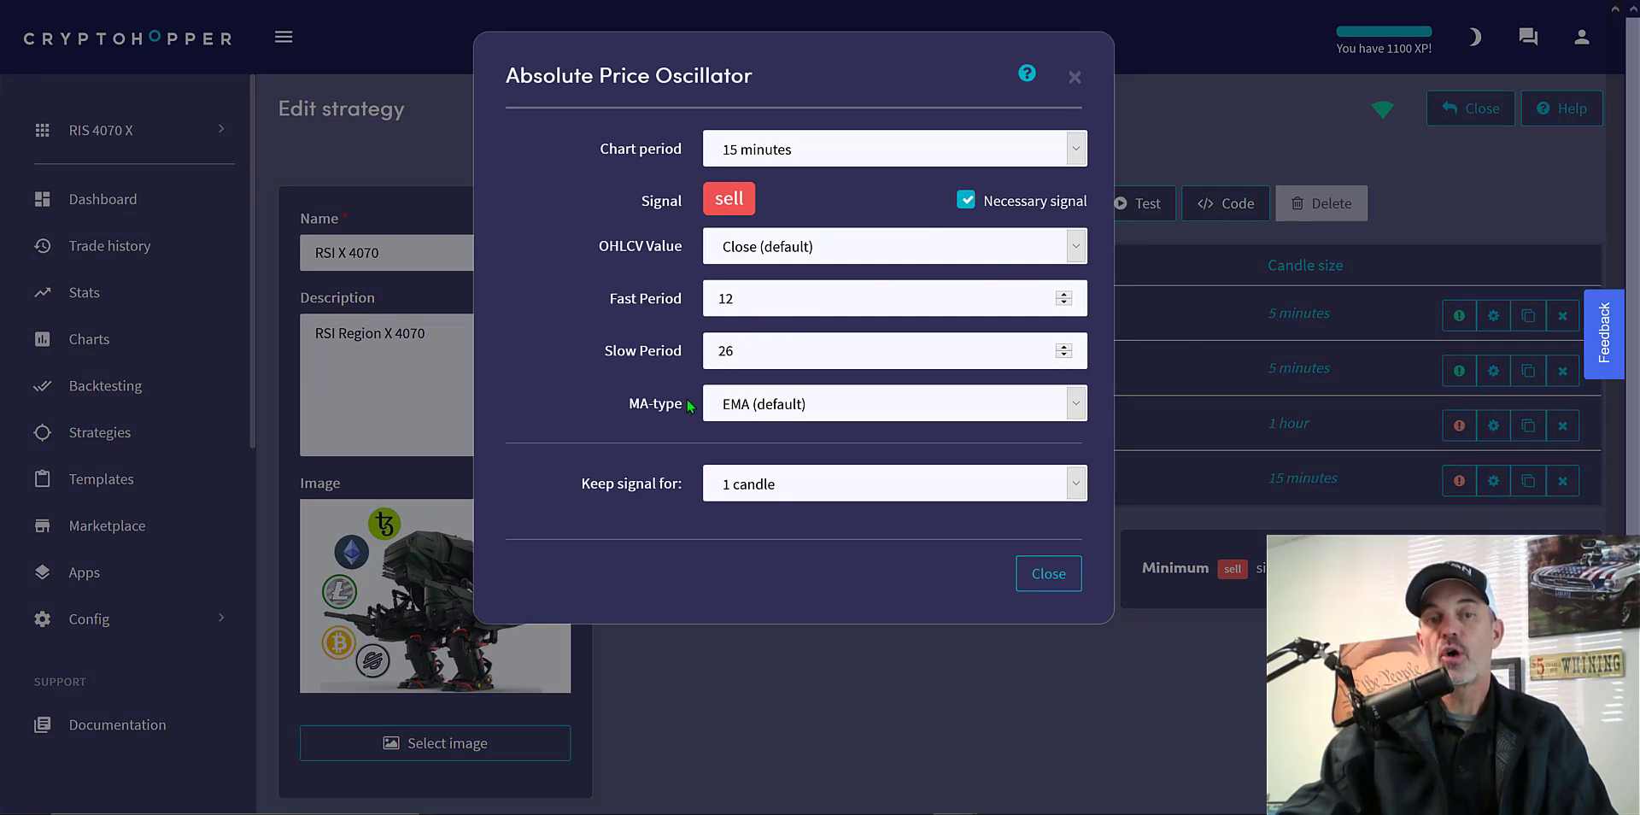
{"action": "left_click", "coordinate": [1026, 76]}
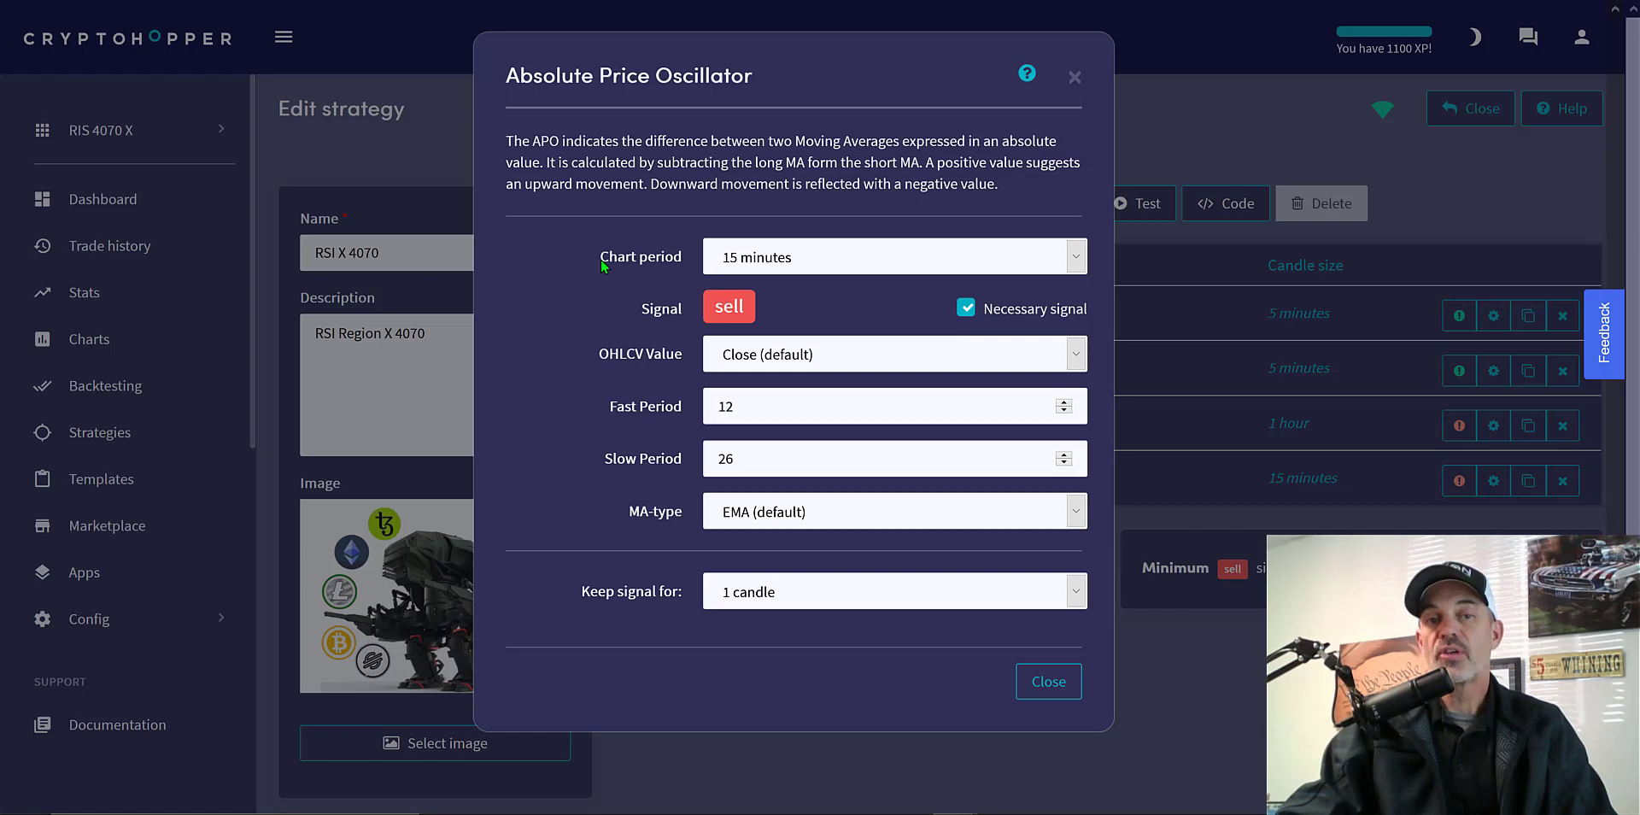
{"action": "left_click_drag", "start_coordinate": [670, 262], "coordinate": [671, 261]}
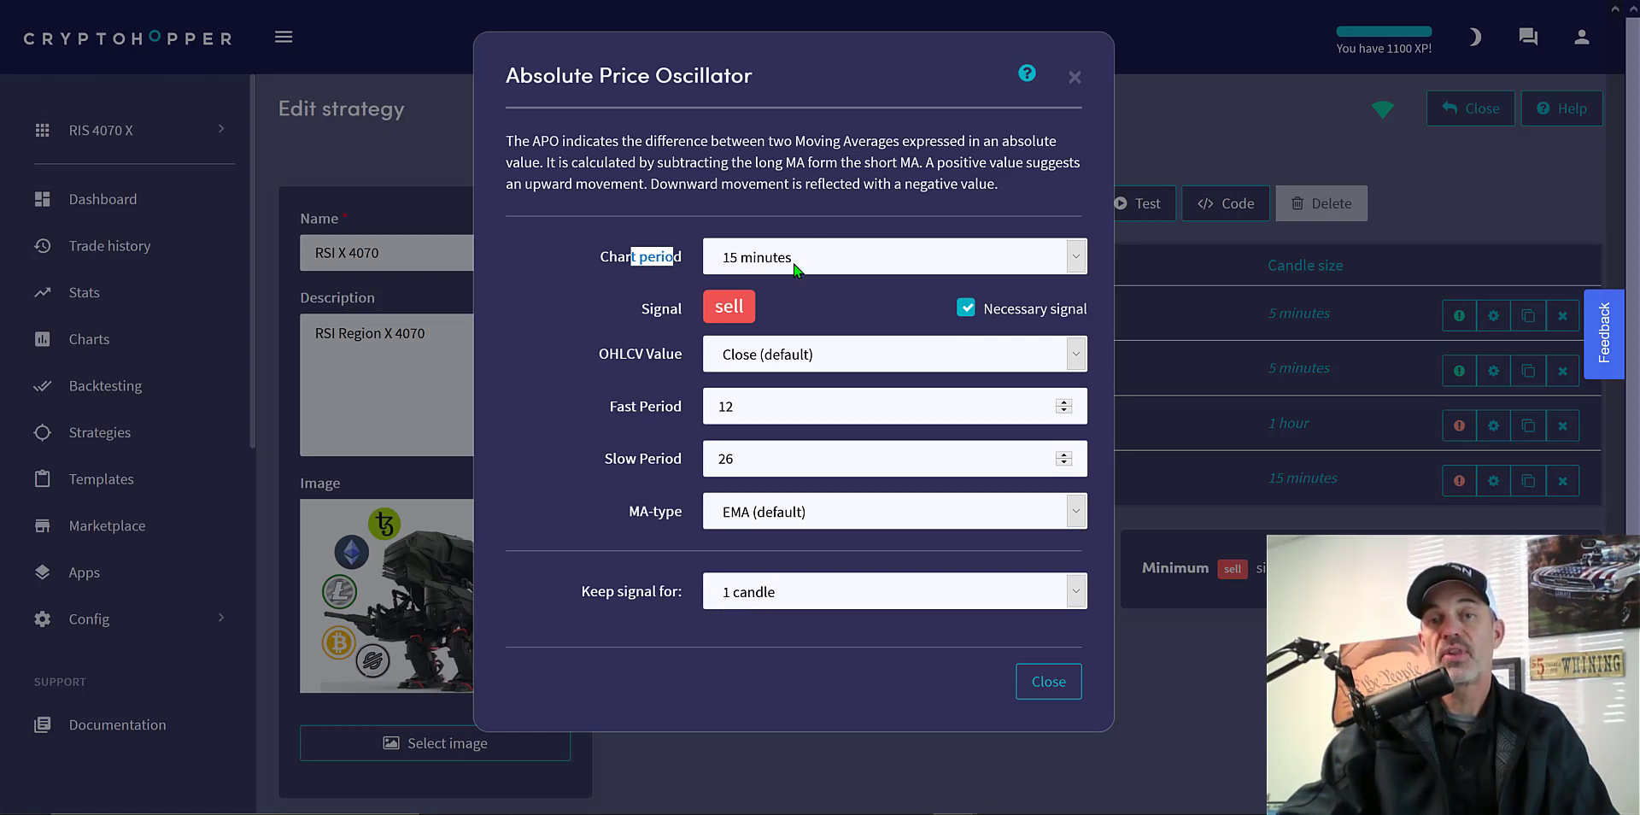
{"action": "left_click", "coordinate": [1055, 683]}
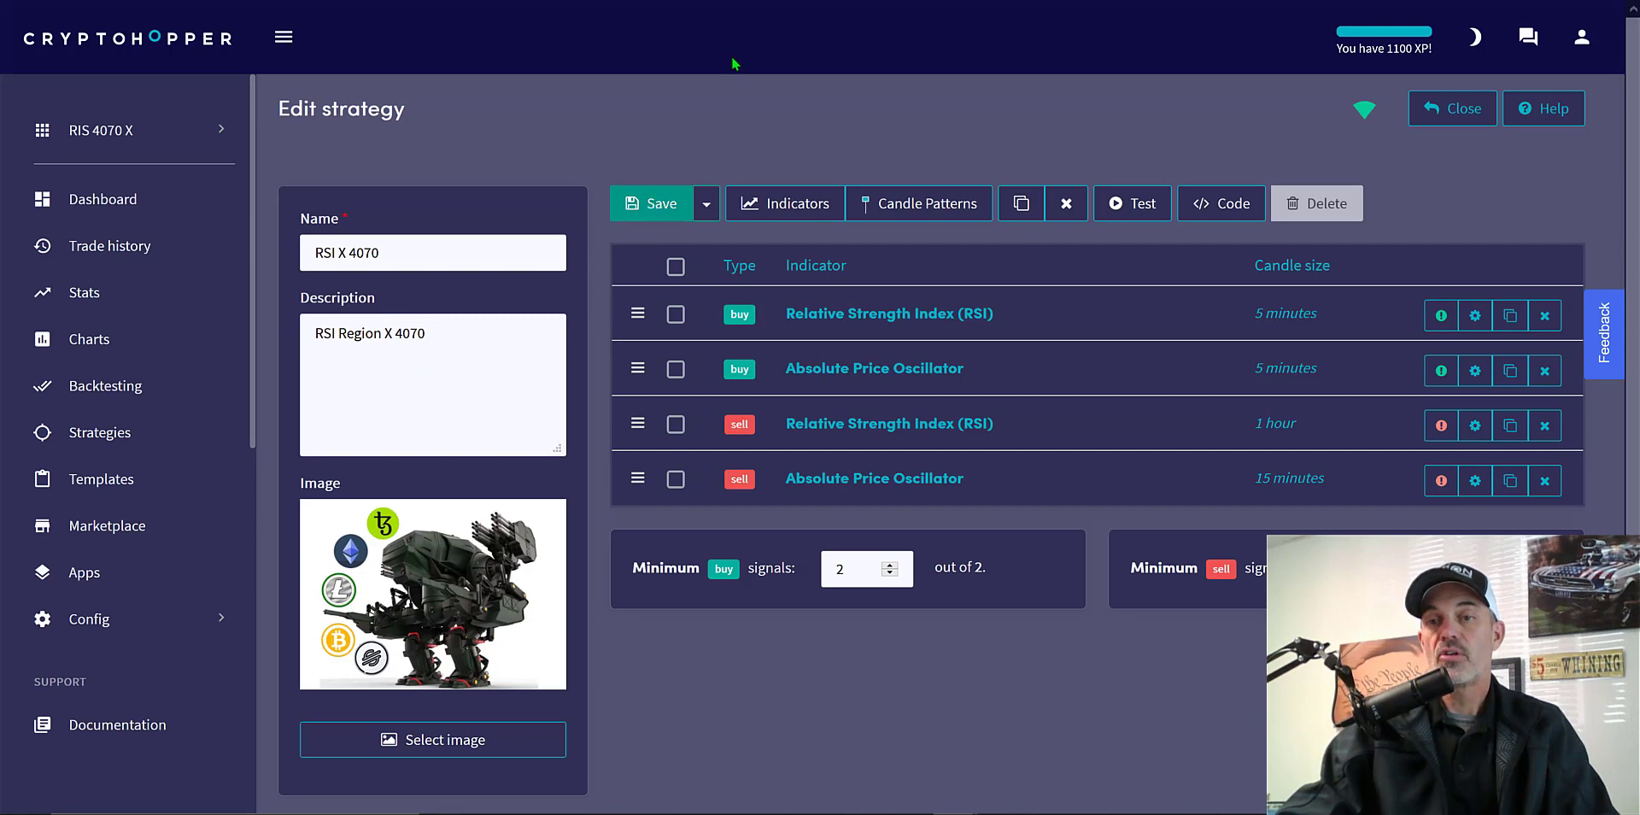
Step: In Baseconfig, choose the RSI X 4070 strategy and set Number of targets to buy to 2
{"action": "left_click", "coordinate": [90, 623]}
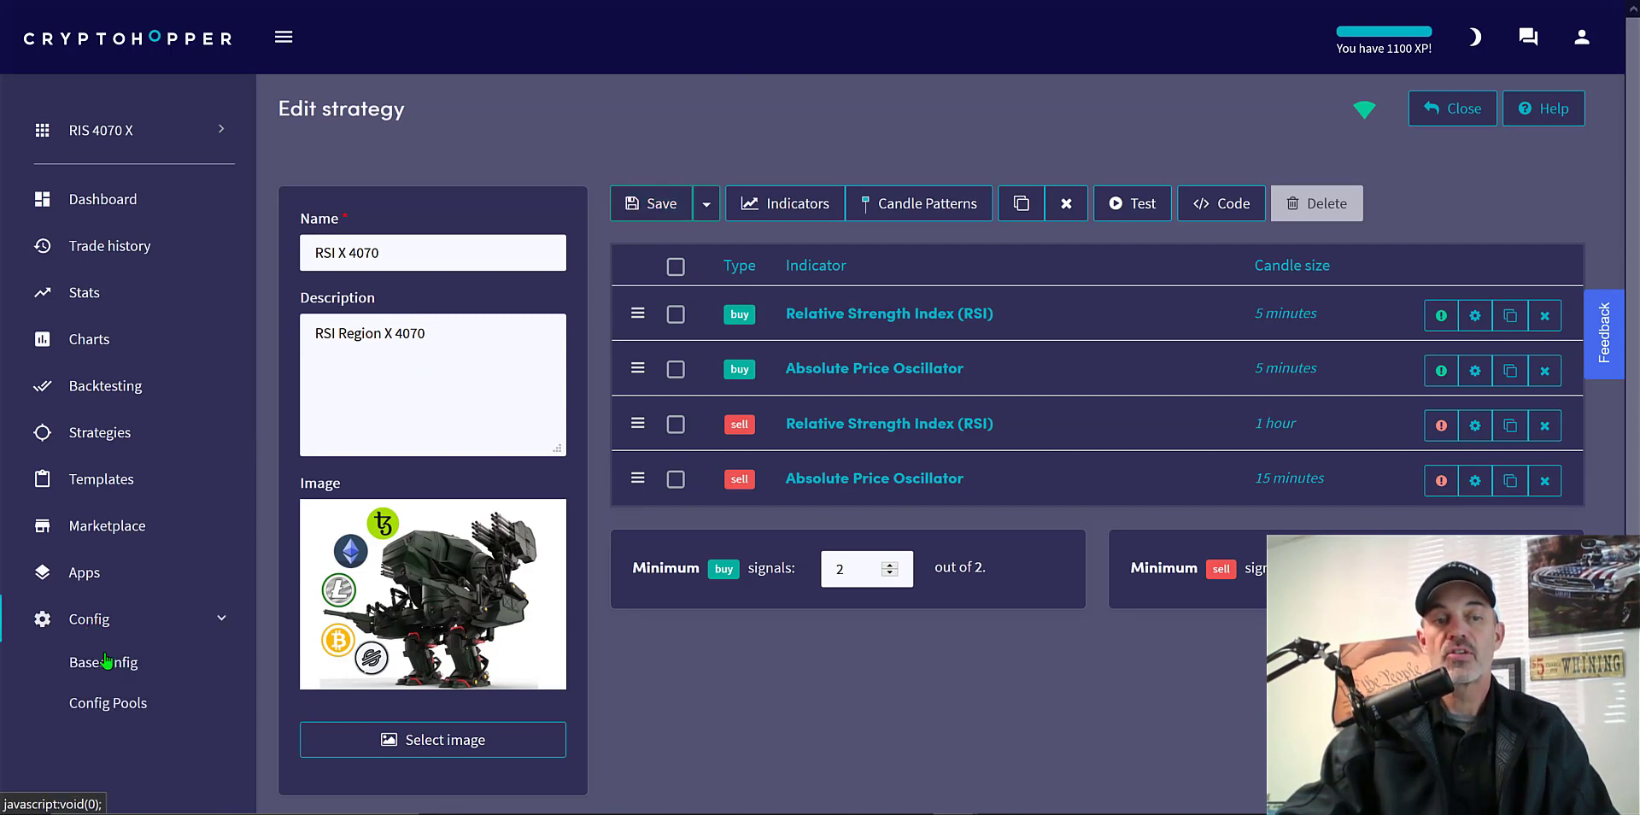
{"action": "left_click", "coordinate": [104, 663]}
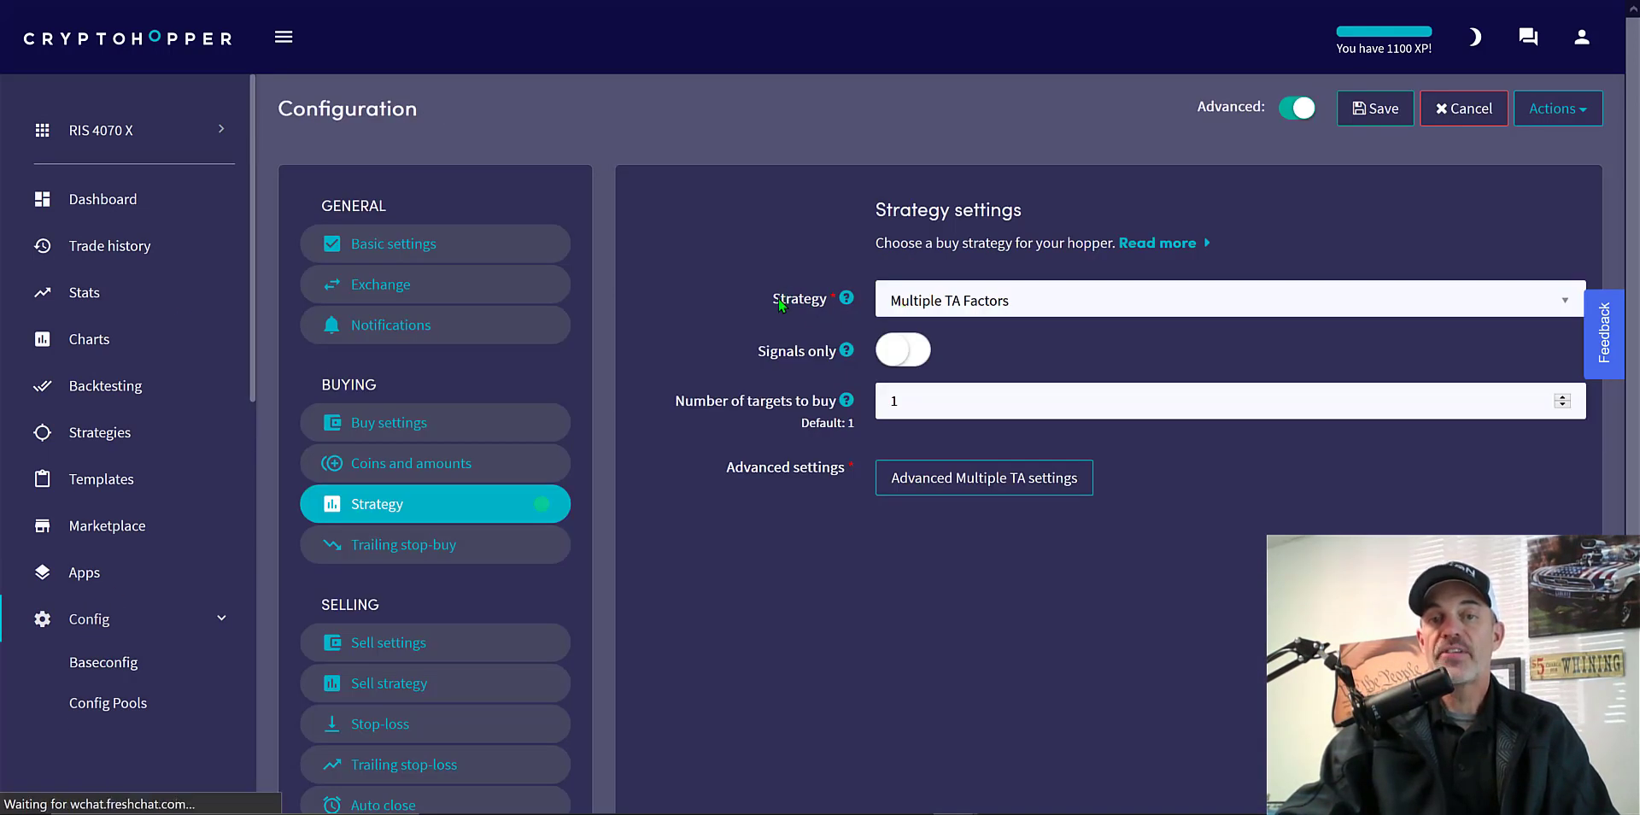
{"action": "left_click", "coordinate": [1566, 302]}
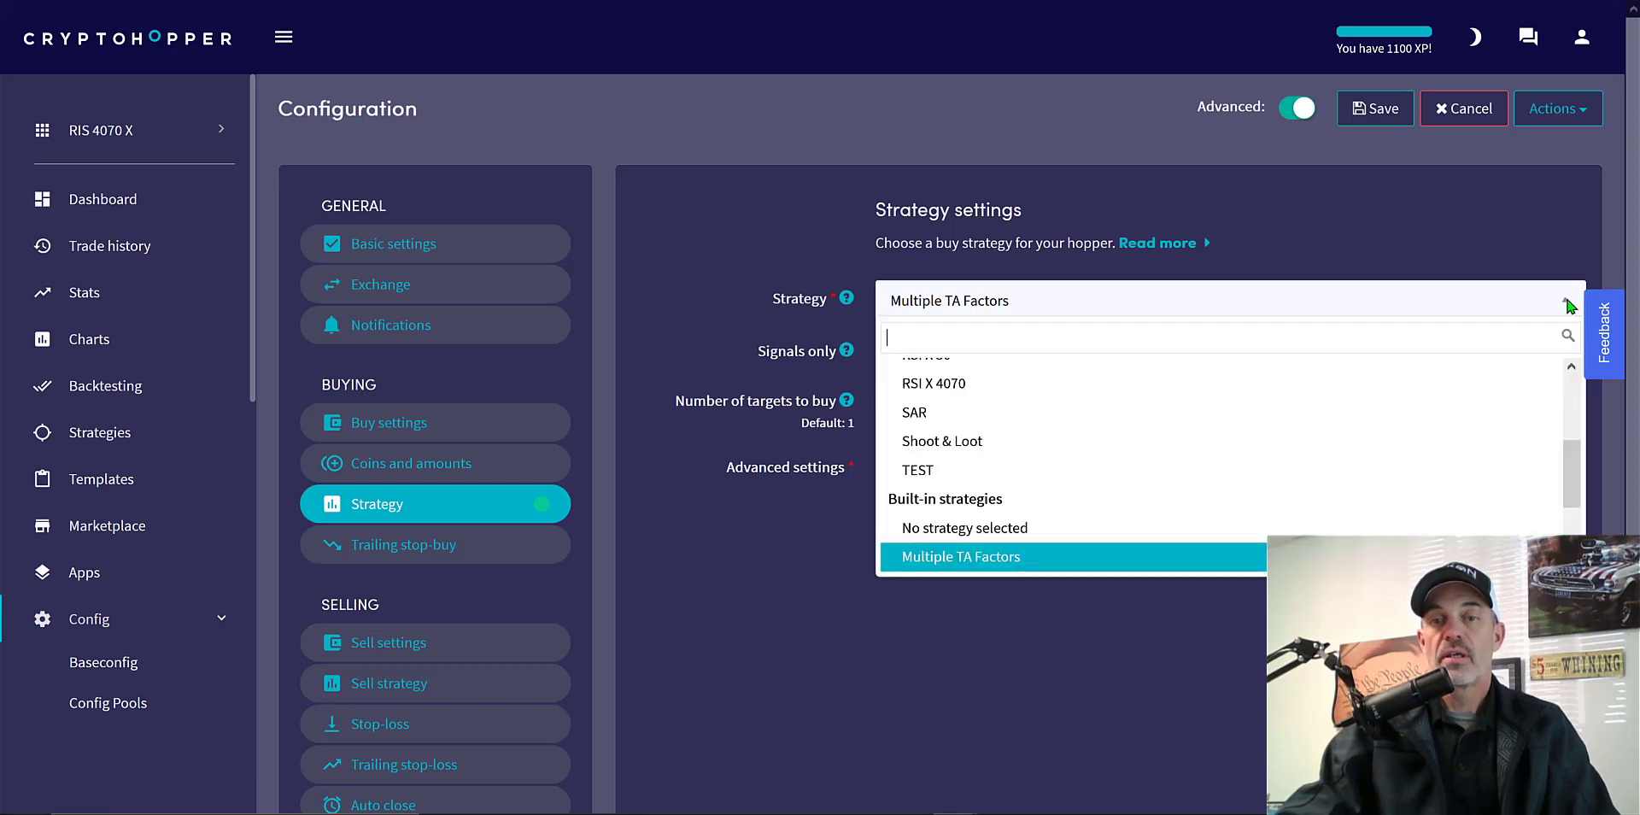
{"action": "left_click", "coordinate": [945, 386]}
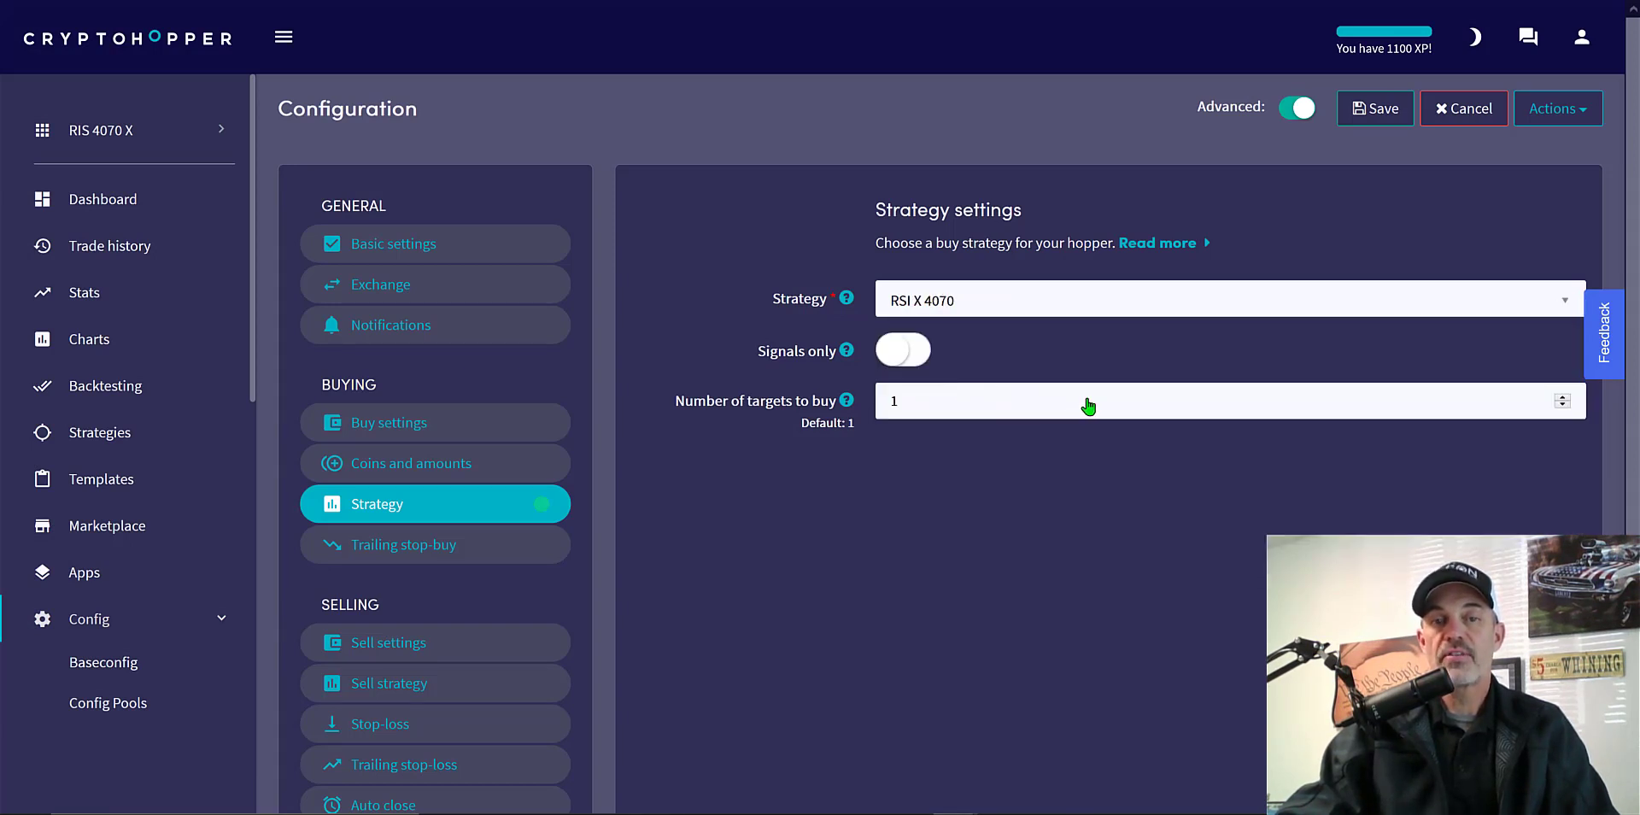
{"action": "left_click_drag", "start_coordinate": [905, 401], "coordinate": [859, 392]}
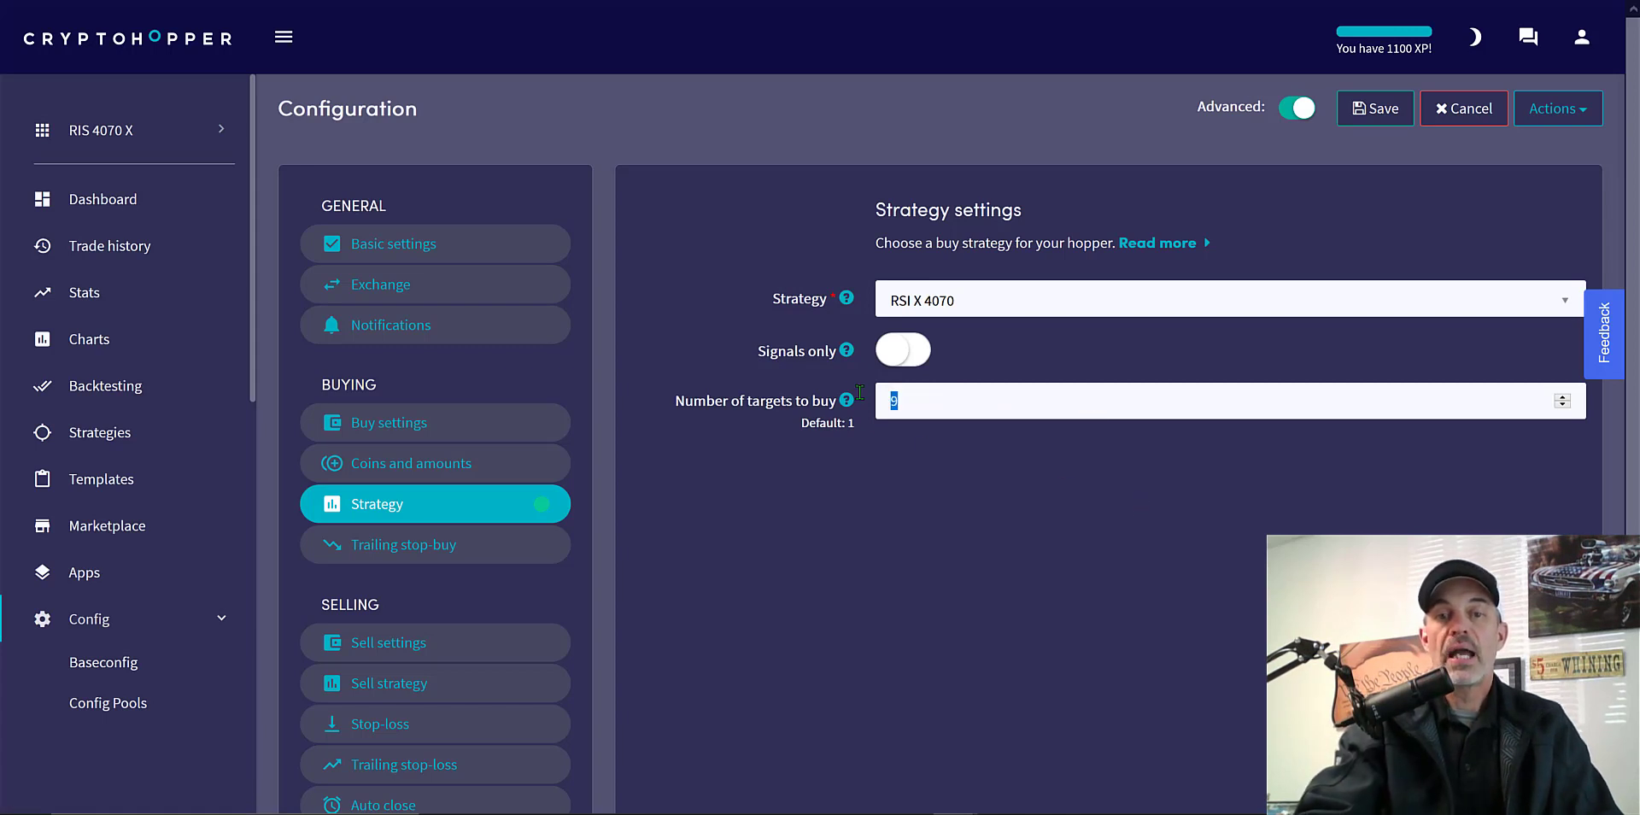
{"action": "type", "text": "2"}
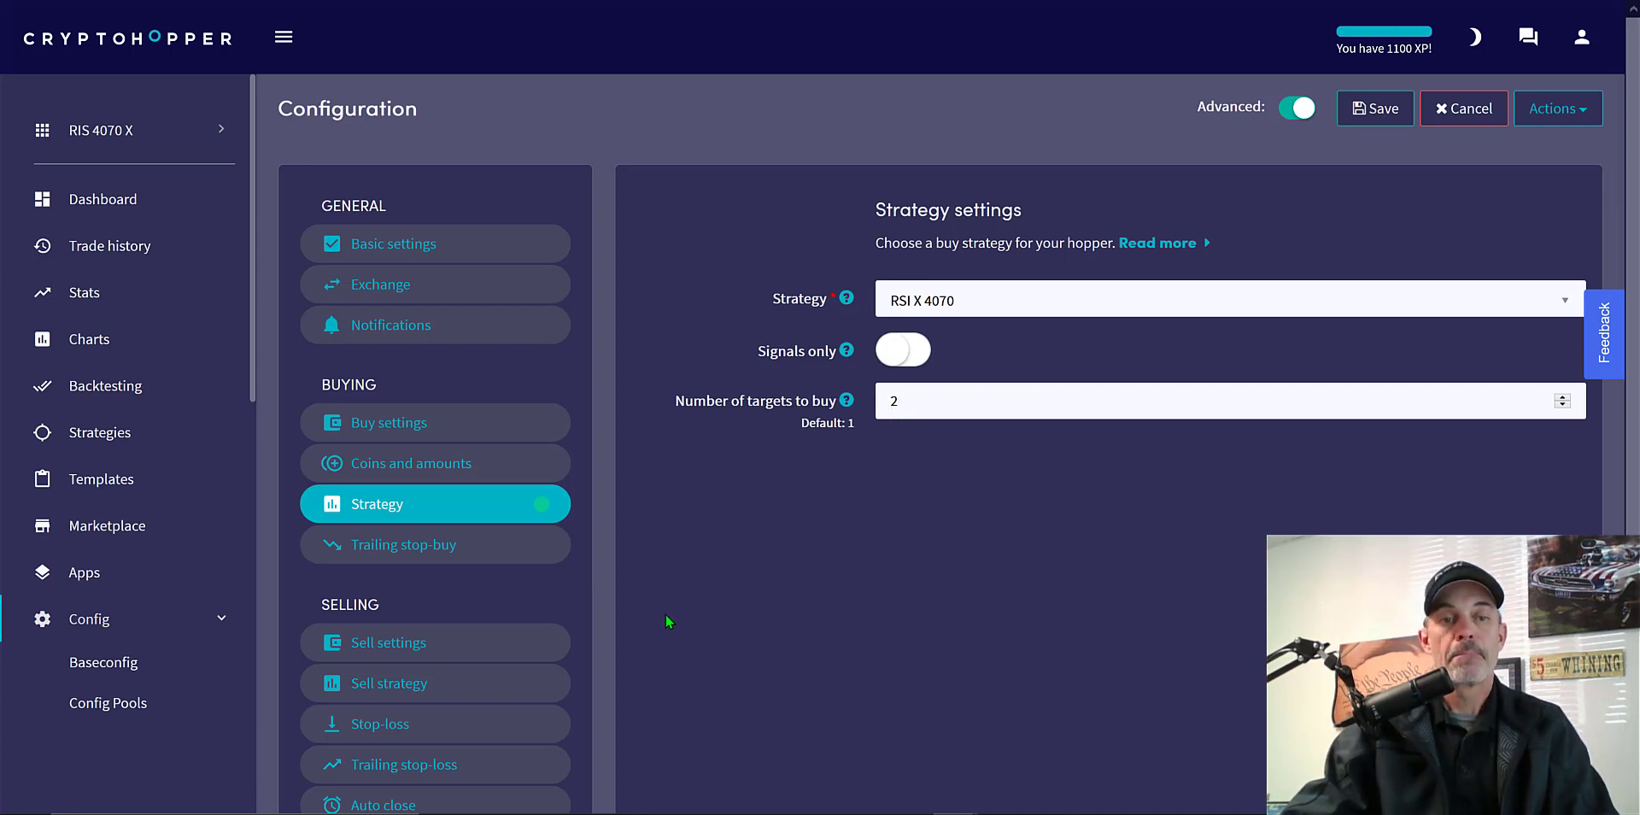
Step: In Sell settings, set take profit to 40, order type to Market, max open time sell to 3
{"action": "left_click", "coordinate": [443, 547]}
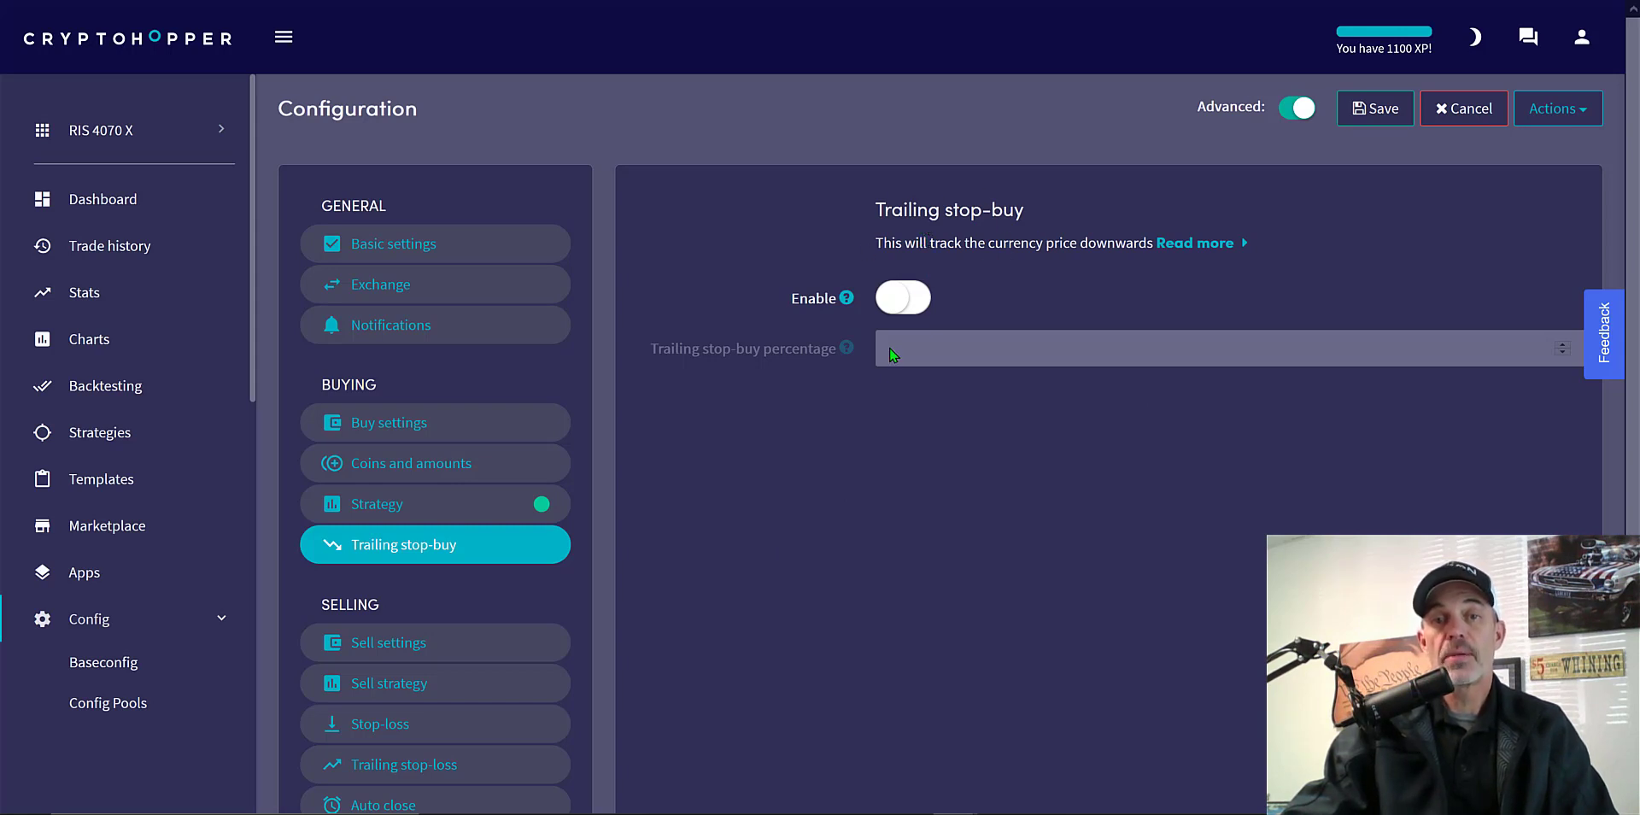
{"action": "left_click", "coordinate": [435, 644]}
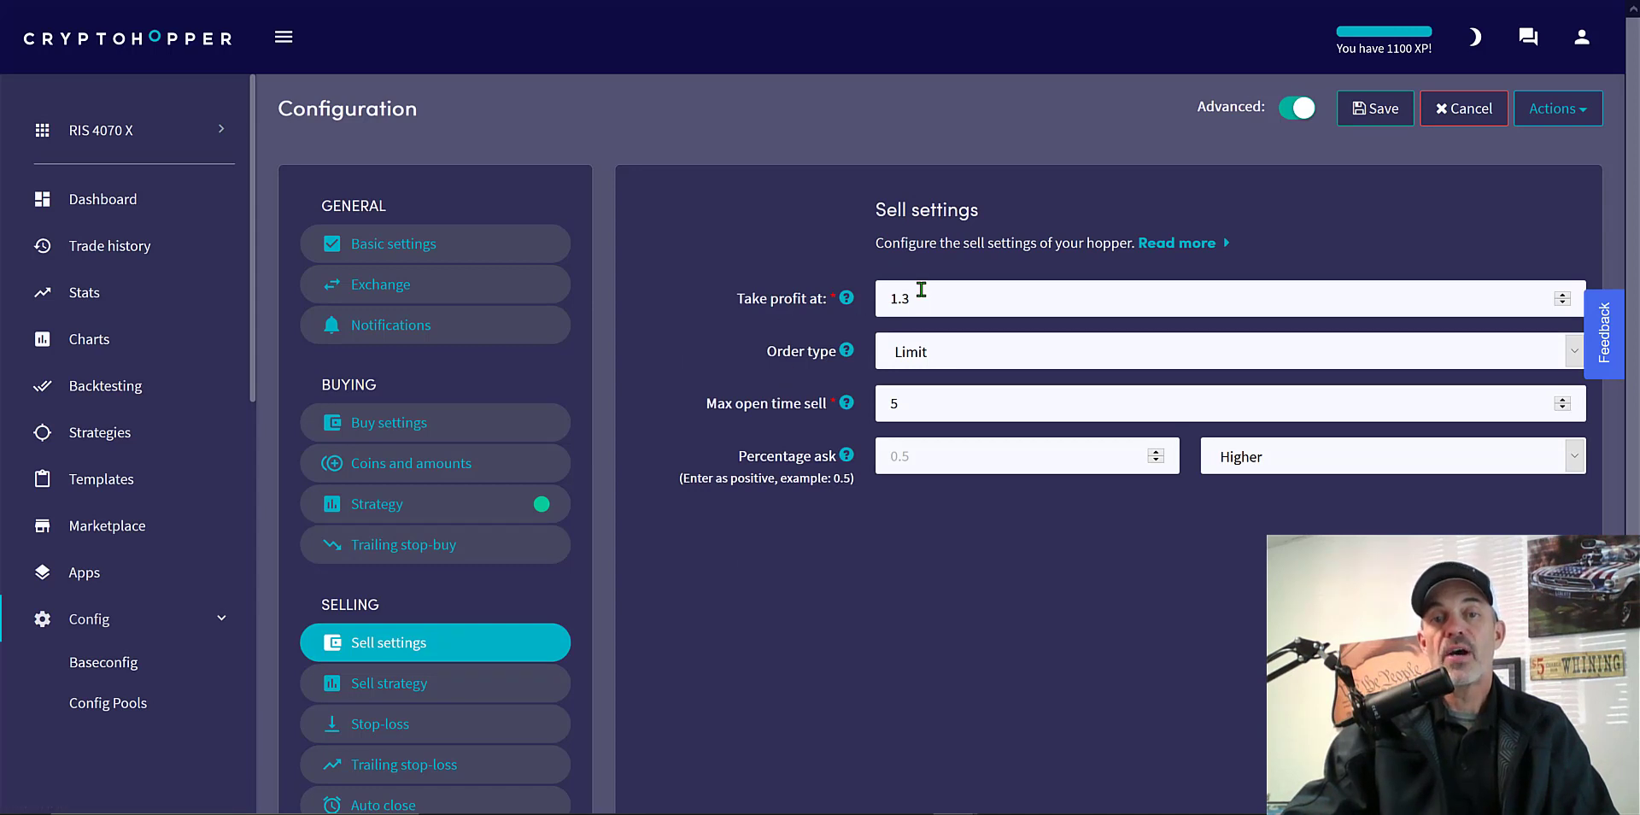
{"action": "left_click_drag", "start_coordinate": [929, 295], "coordinate": [836, 292]}
{"action": "type", "text": "40"}
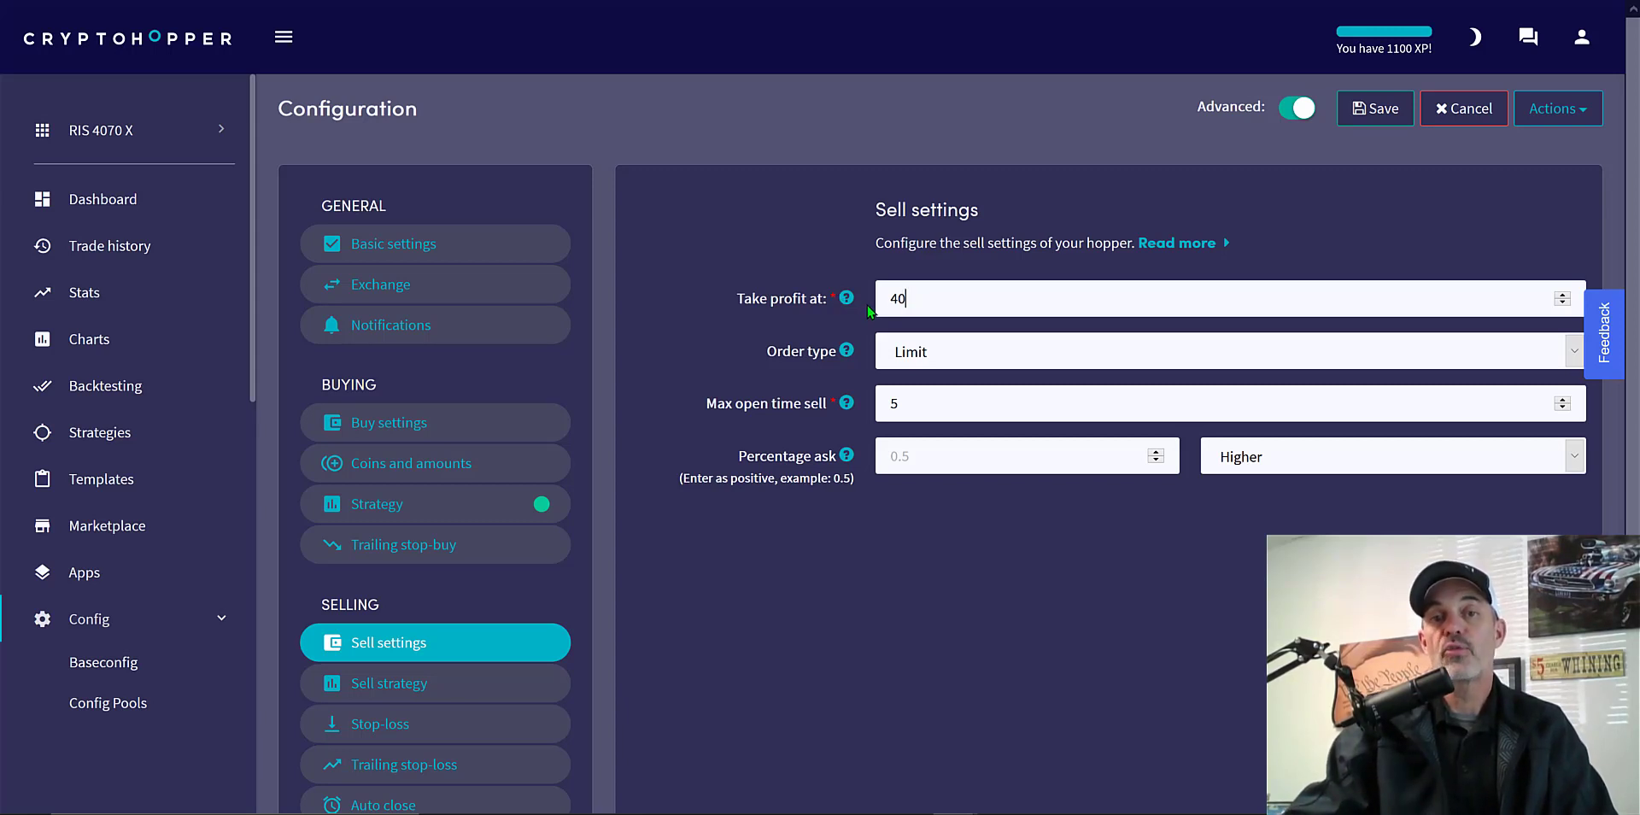
{"action": "left_click", "coordinate": [1574, 352]}
{"action": "left_click", "coordinate": [966, 411]}
{"action": "double_click", "coordinate": [888, 403]}
{"action": "type", "text": "3"}
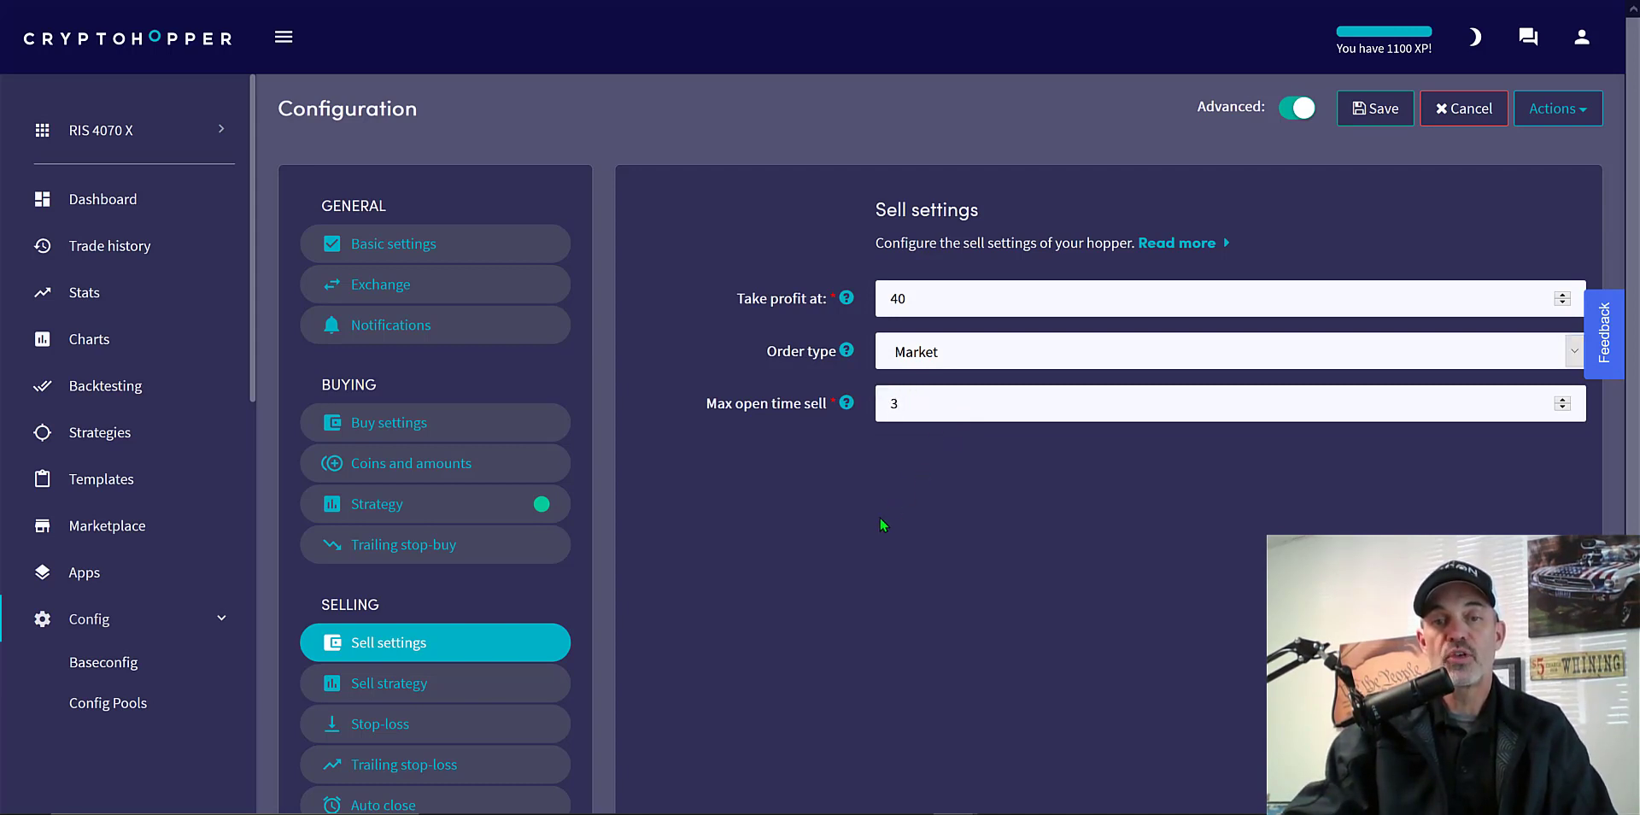
Step: Switch on Sell based on strategy, then view the Stop-loss settings
{"action": "left_click", "coordinate": [416, 685]}
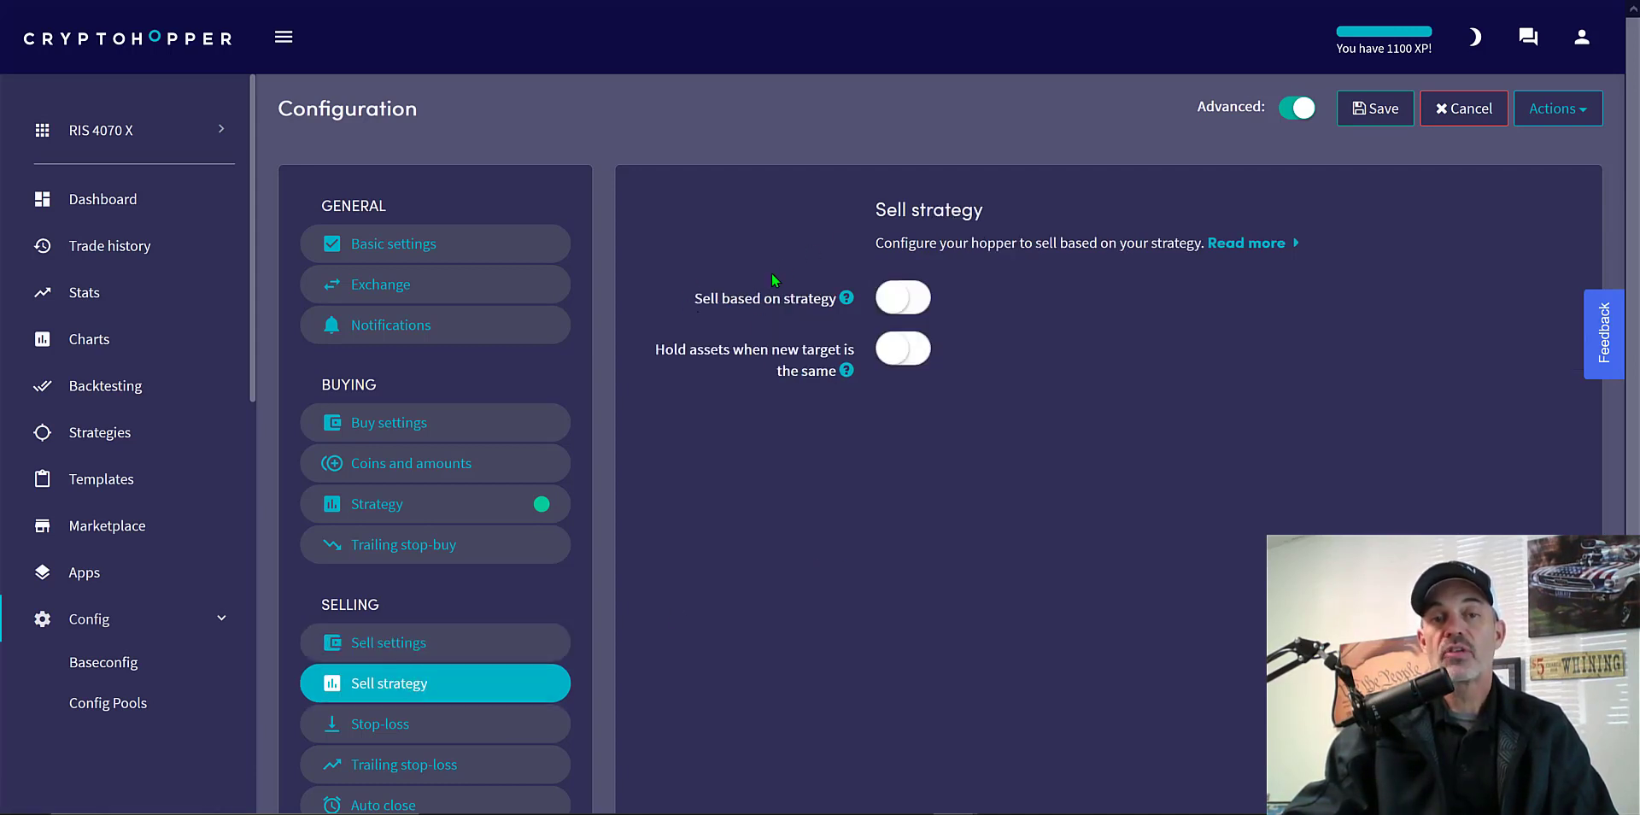
{"action": "left_click", "coordinate": [884, 300]}
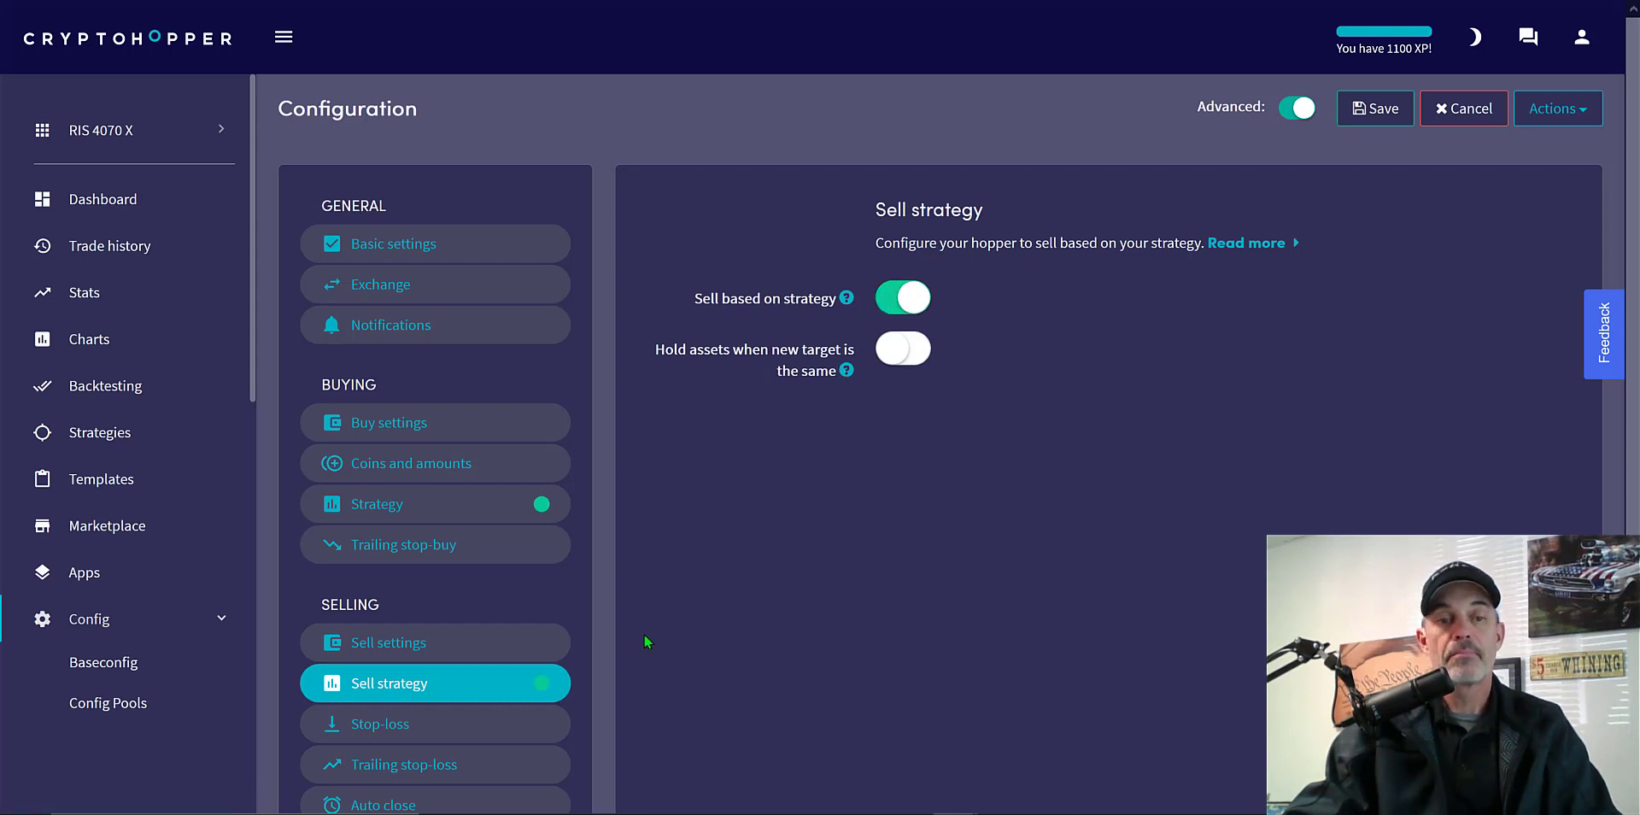
{"action": "left_click", "coordinate": [385, 723]}
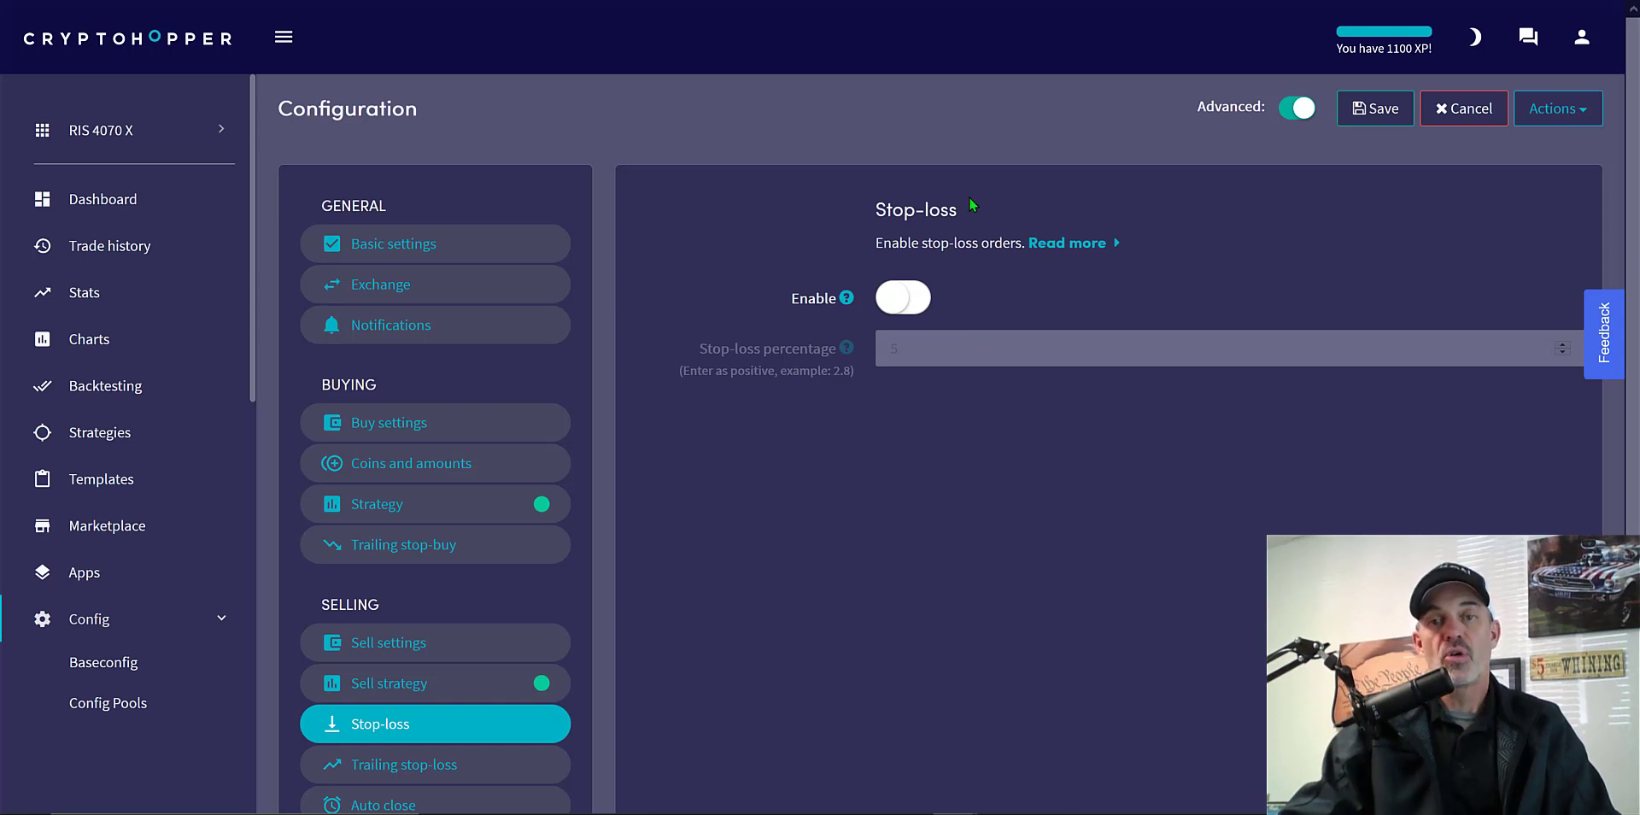
{"action": "left_click_drag", "start_coordinate": [968, 199], "coordinate": [858, 218]}
{"action": "left_click", "coordinate": [963, 495]}
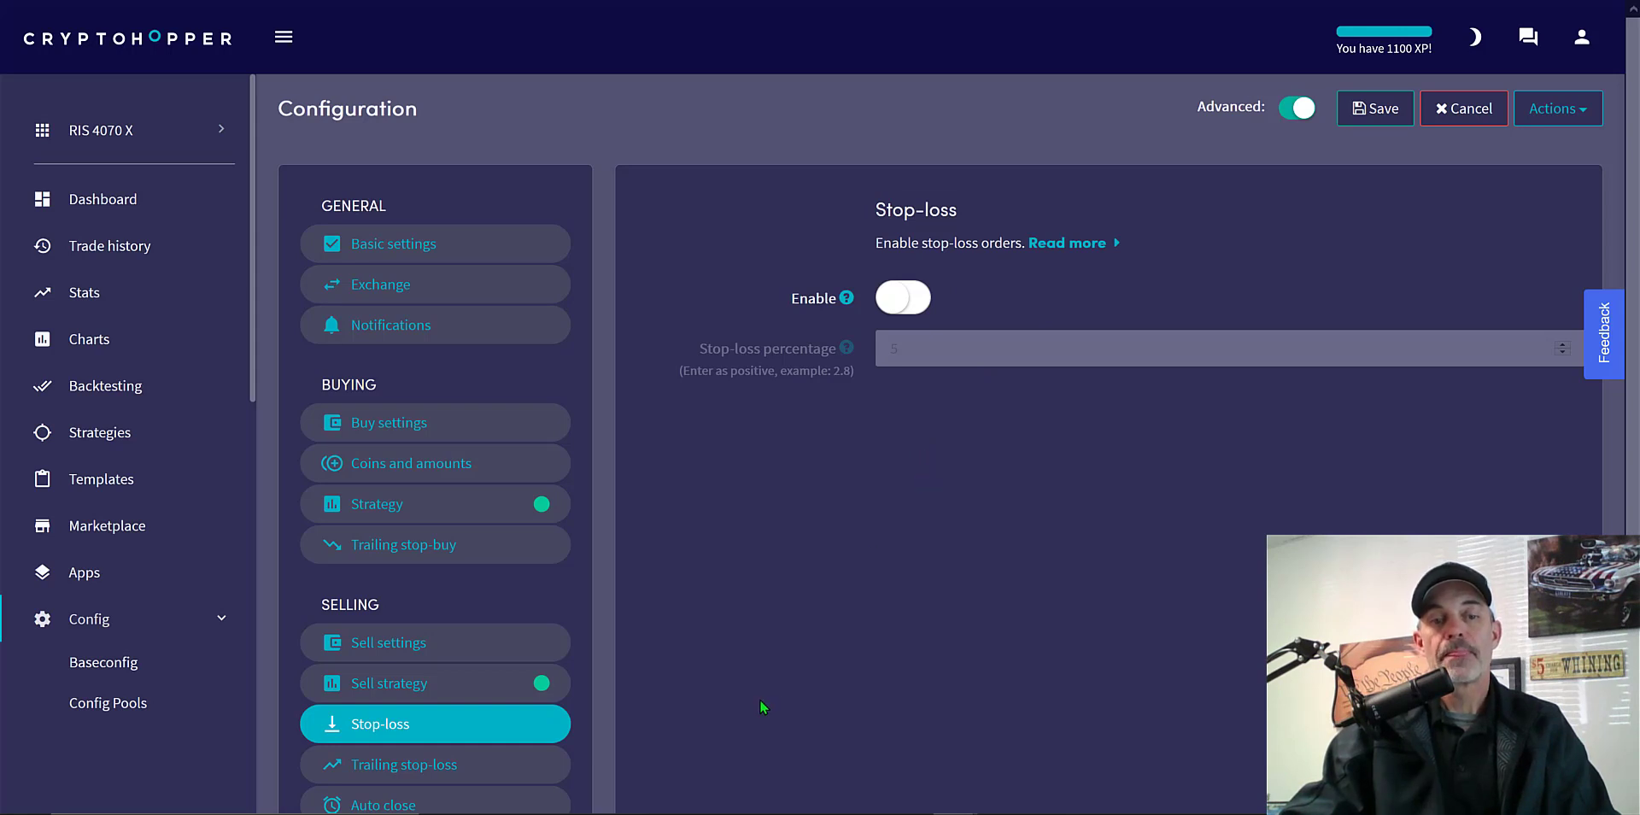
{"action": "scroll", "coordinate": [761, 703], "scroll_direction": "down", "scroll_amount": 2}
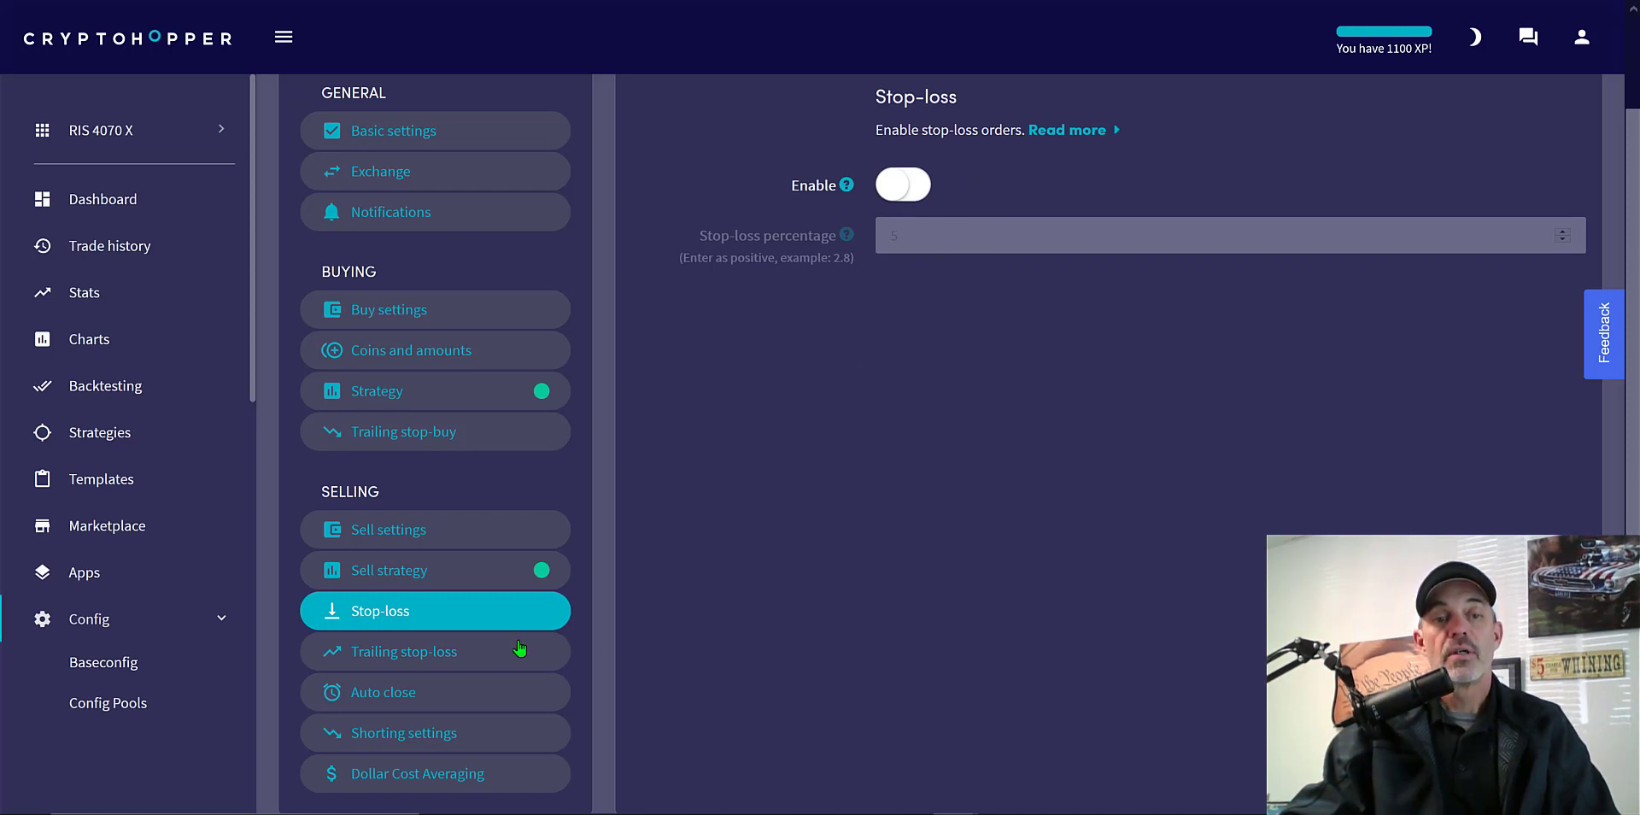
Step: Review the trailing stop-loss, auto close, shorting and DCA pages, leaving them unchanged
{"action": "left_click", "coordinate": [465, 650]}
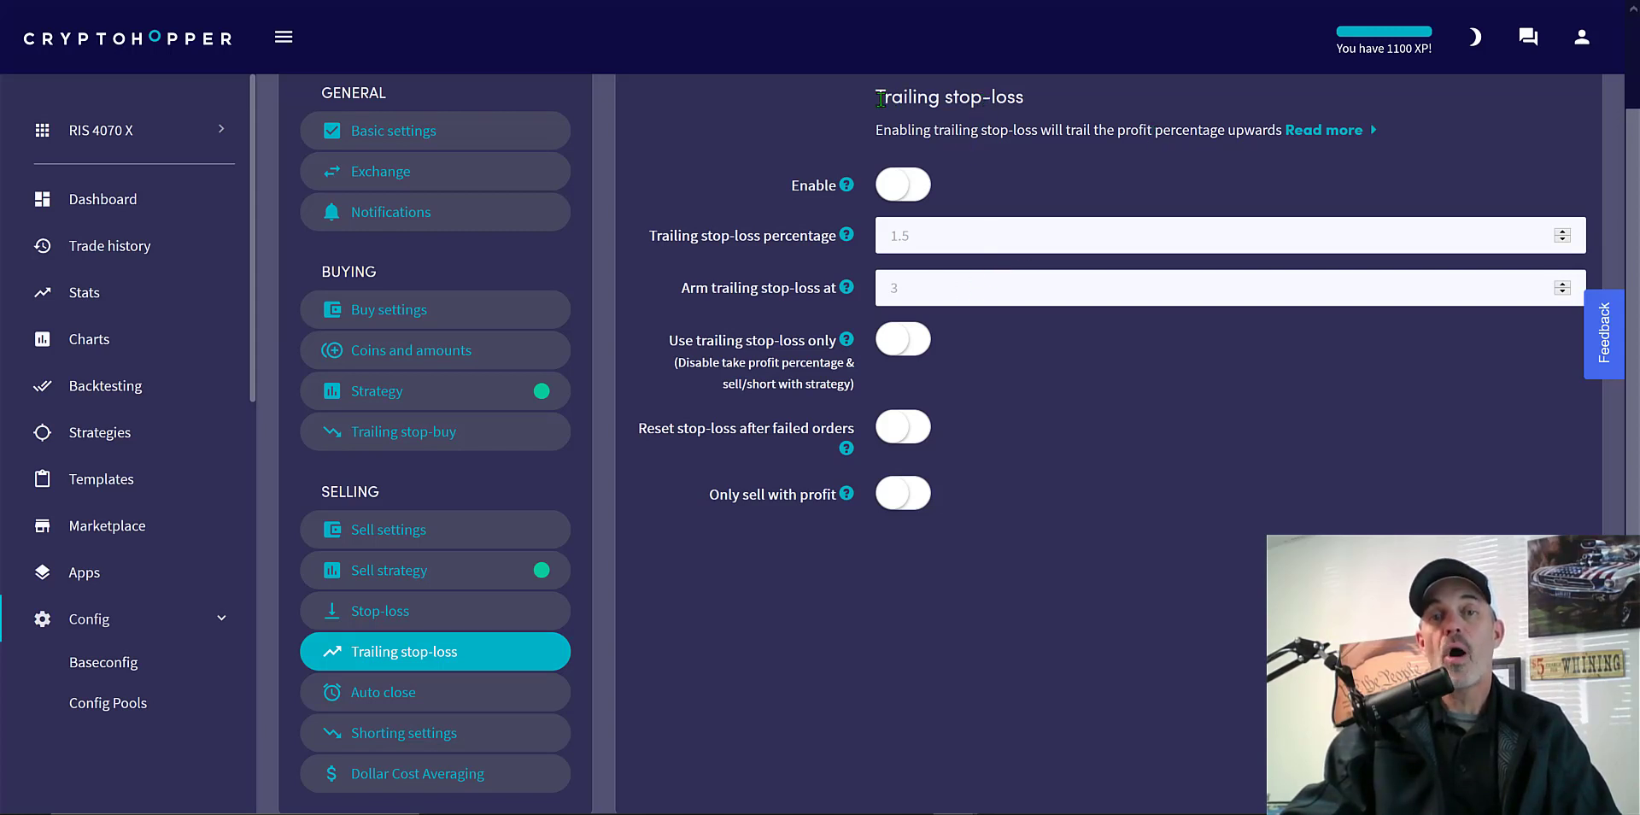
{"action": "left_click_drag", "start_coordinate": [883, 97], "coordinate": [1071, 102]}
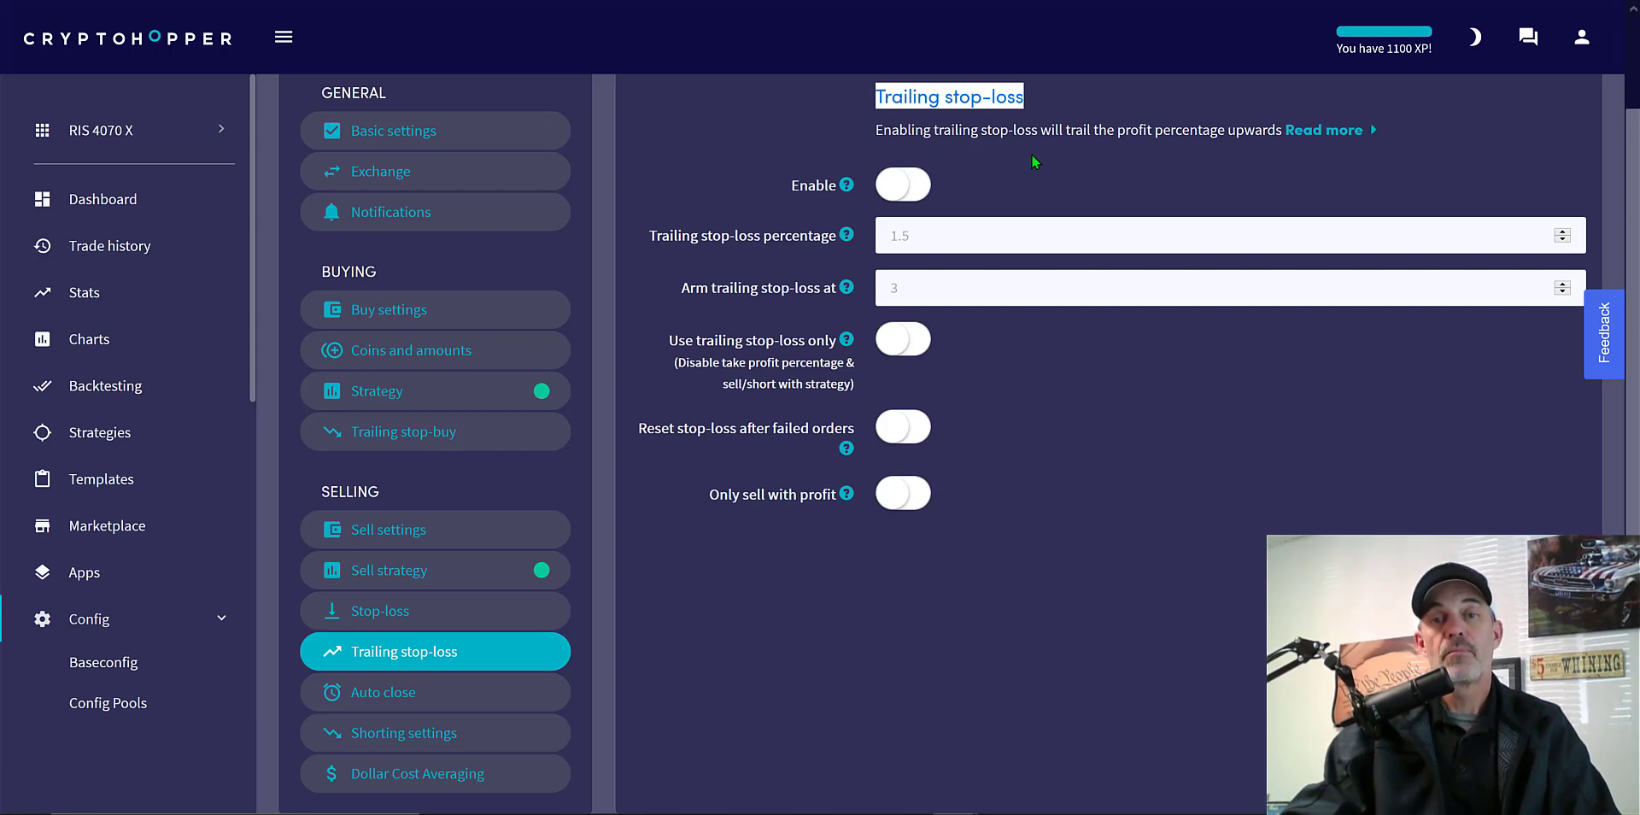
{"action": "left_click", "coordinate": [483, 694]}
{"action": "left_click", "coordinate": [478, 732]}
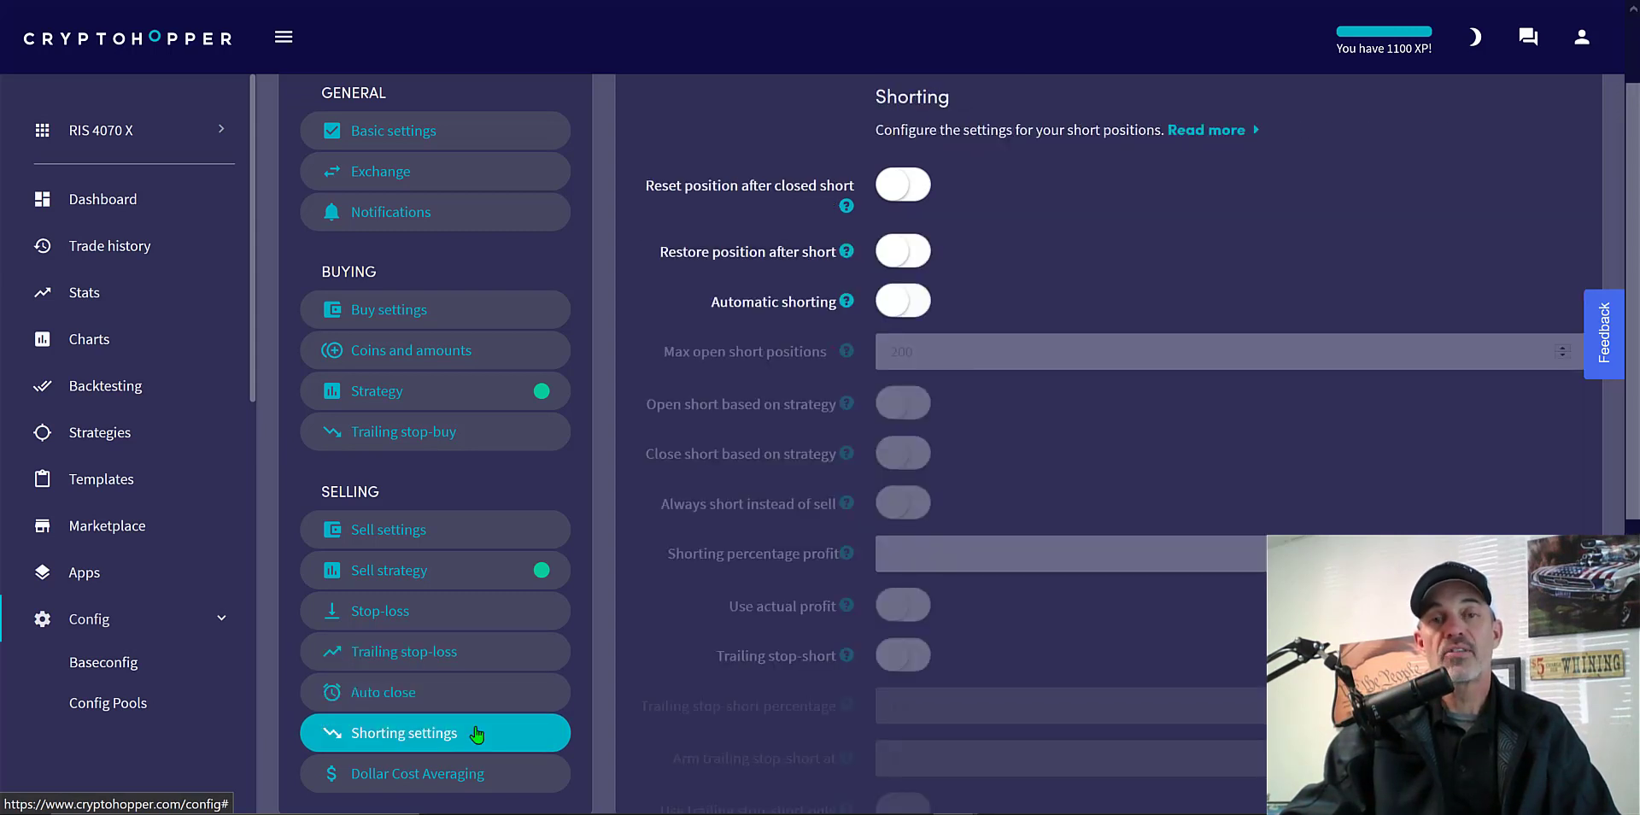
{"action": "left_click", "coordinate": [480, 774]}
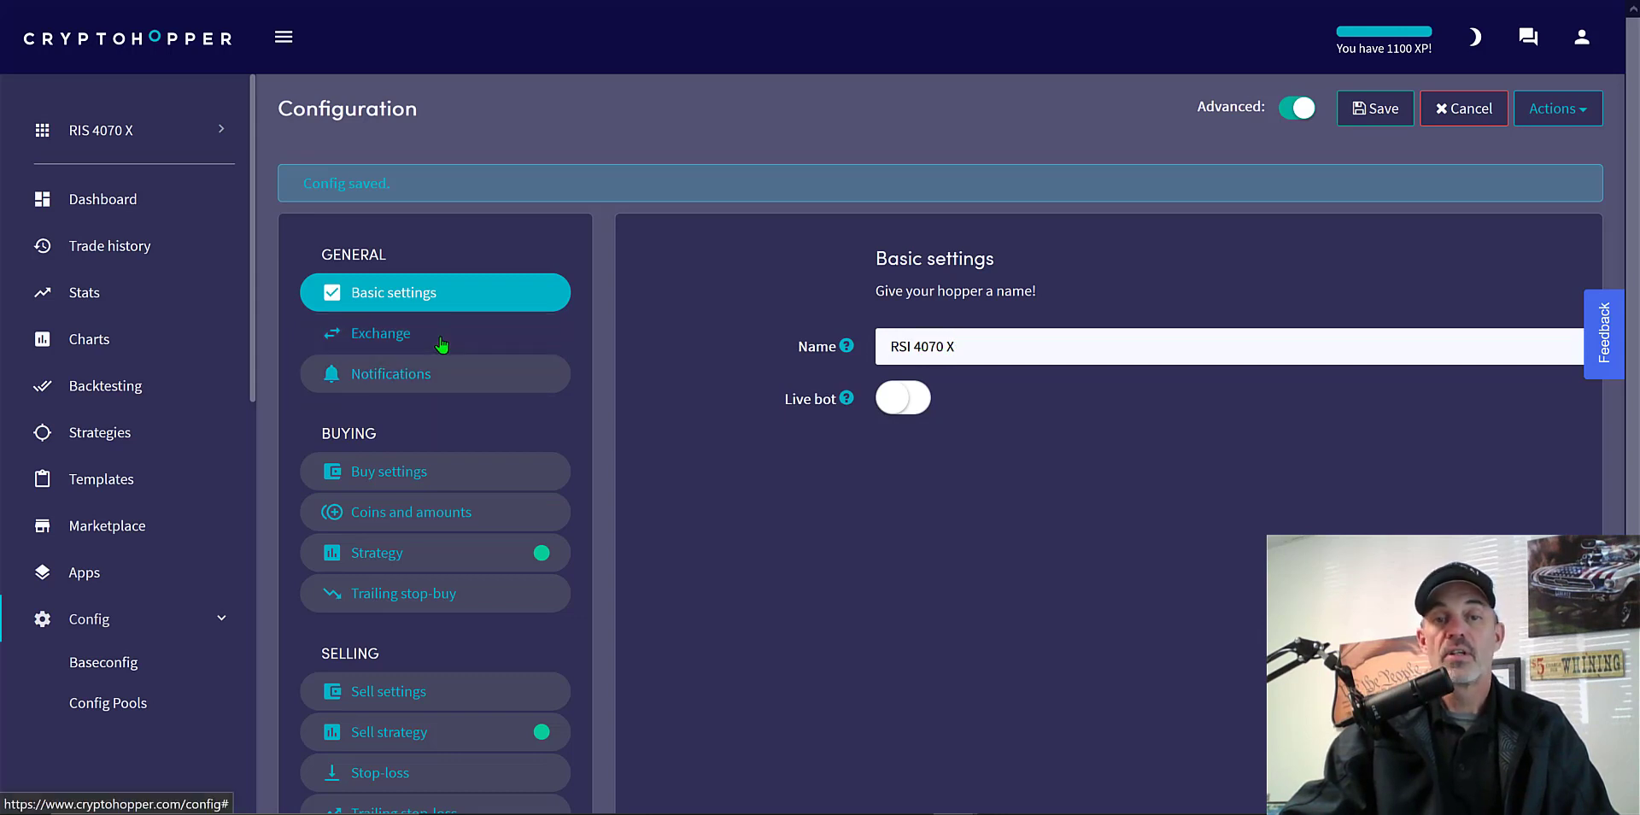
Step: Check the Binance exchange connection and the notification settings
{"action": "left_click", "coordinate": [440, 343]}
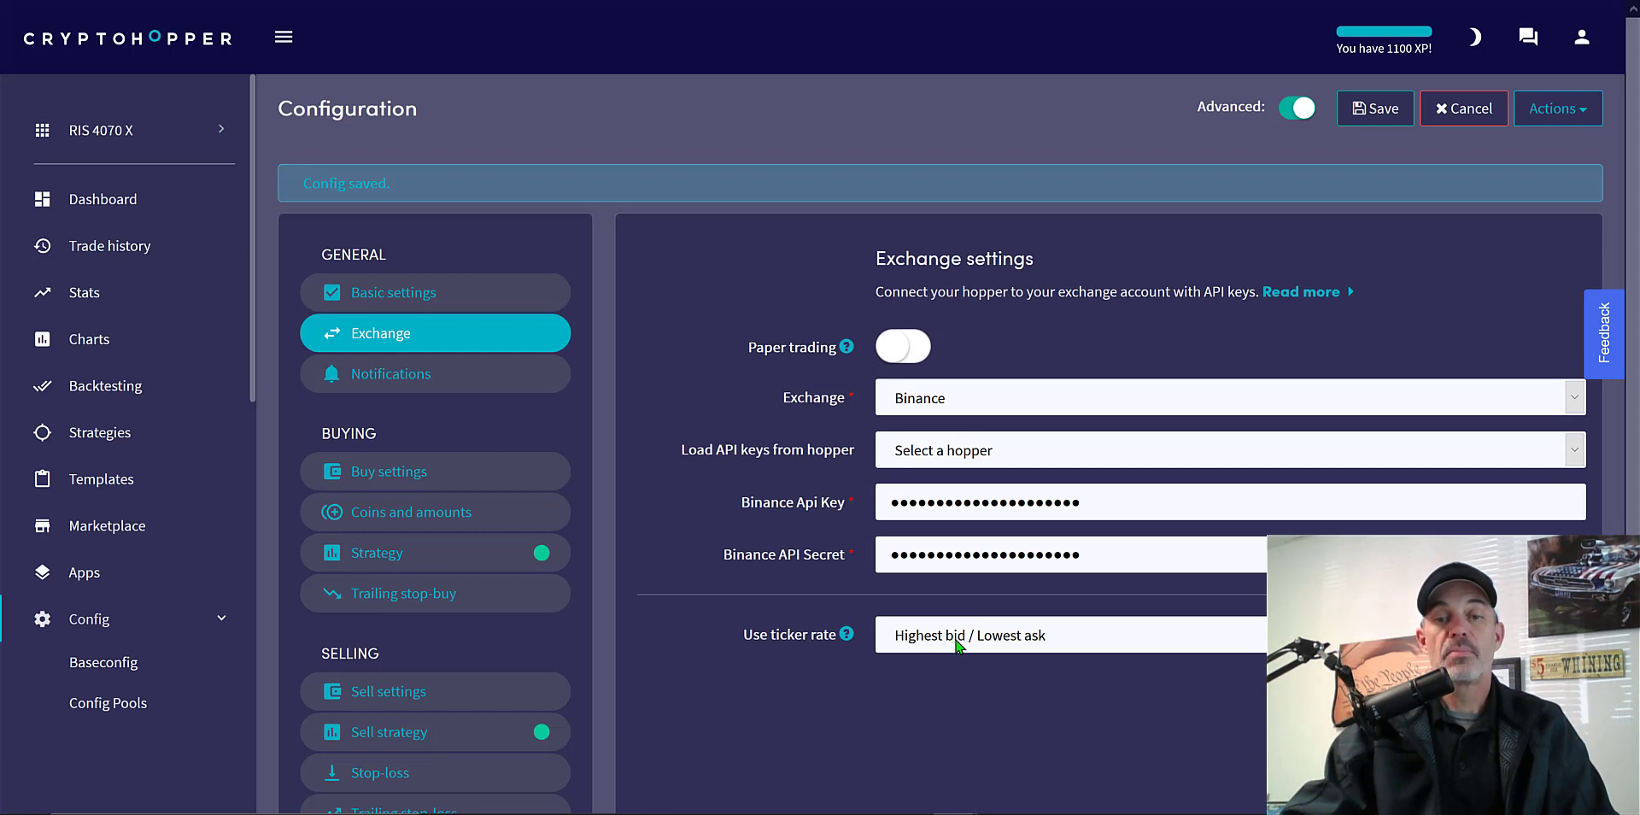
{"action": "left_click", "coordinate": [382, 371]}
Step: Review Buy settings: Market orders, max open time 3, 9 positions, 100% per coin
{"action": "left_click", "coordinate": [382, 475]}
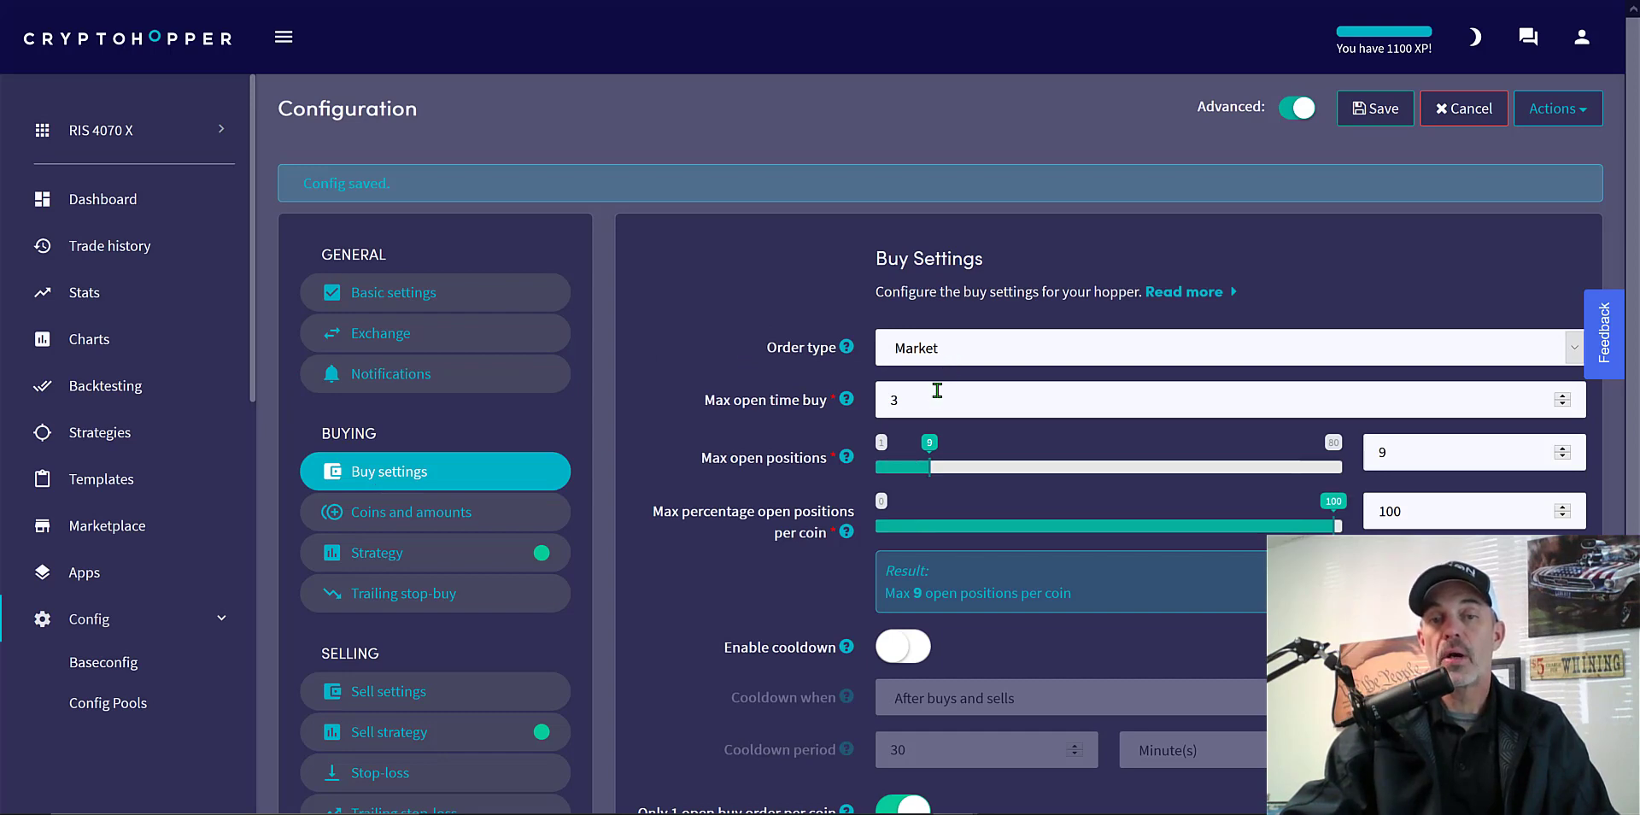
{"action": "scroll", "coordinate": [768, 342], "scroll_direction": "down", "scroll_amount": 3}
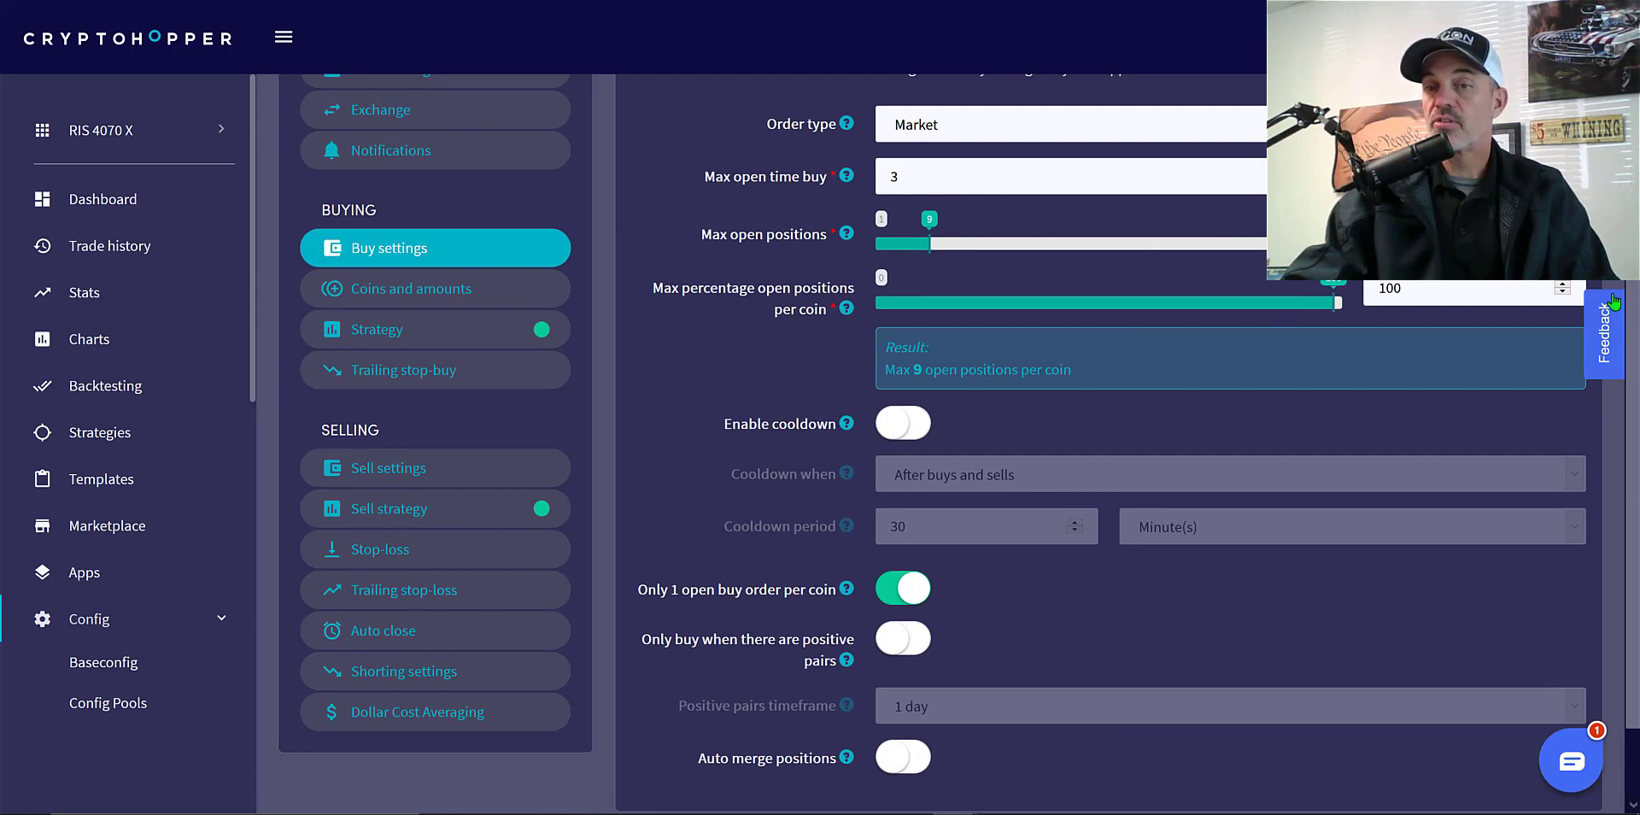
{"action": "scroll", "coordinate": [1627, 290], "scroll_direction": "down", "scroll_amount": 2}
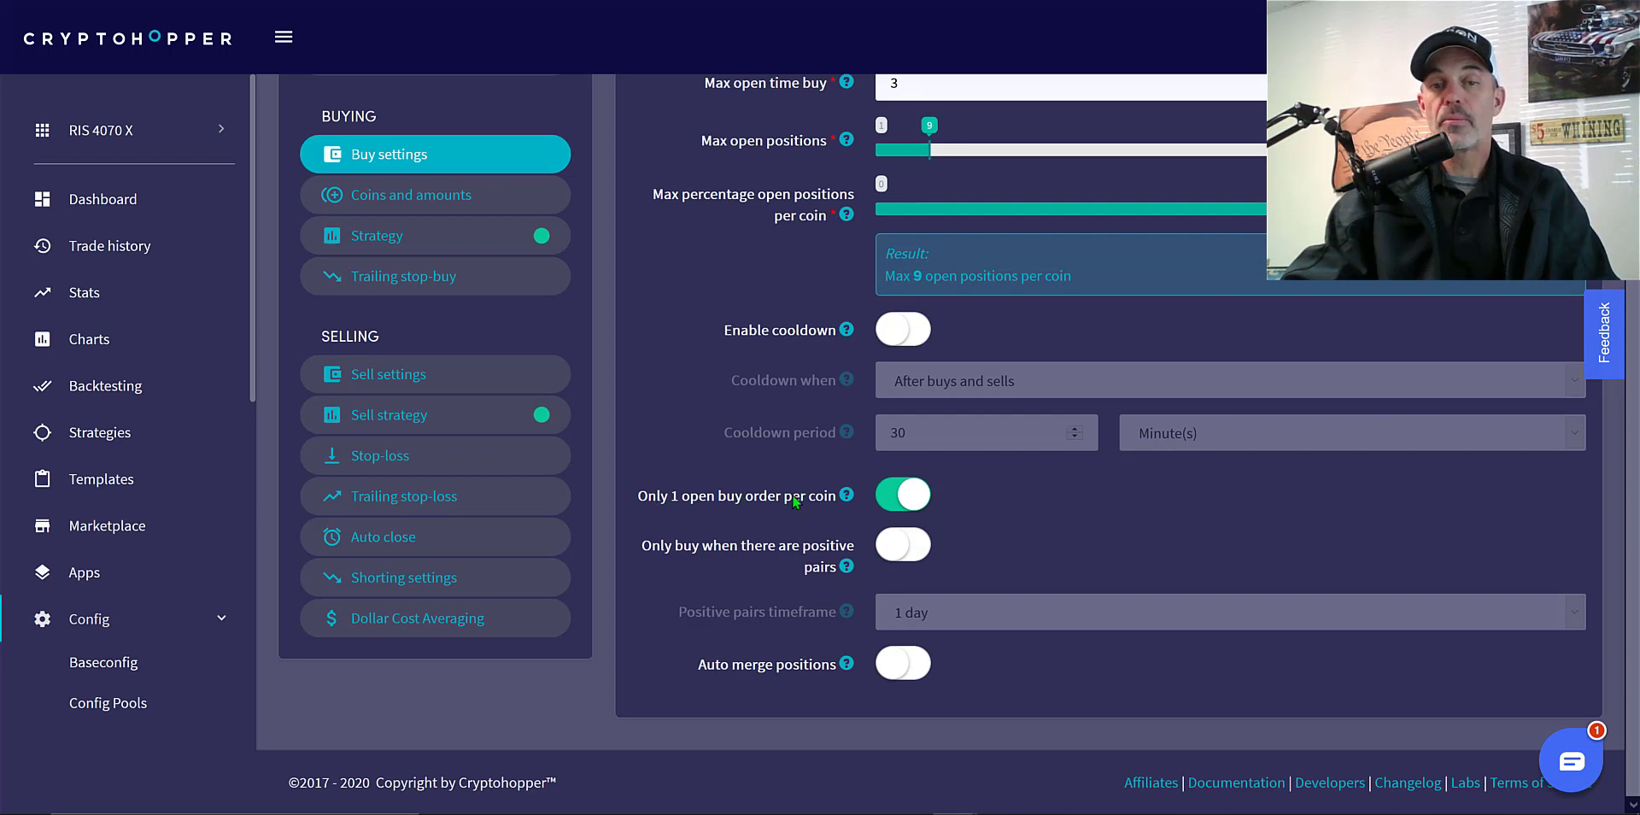
Step: Confirm BTC and ETH as selected coins with a 900 USDT maximum allocation
{"action": "left_click", "coordinate": [431, 194]}
{"action": "left_click", "coordinate": [1155, 196]}
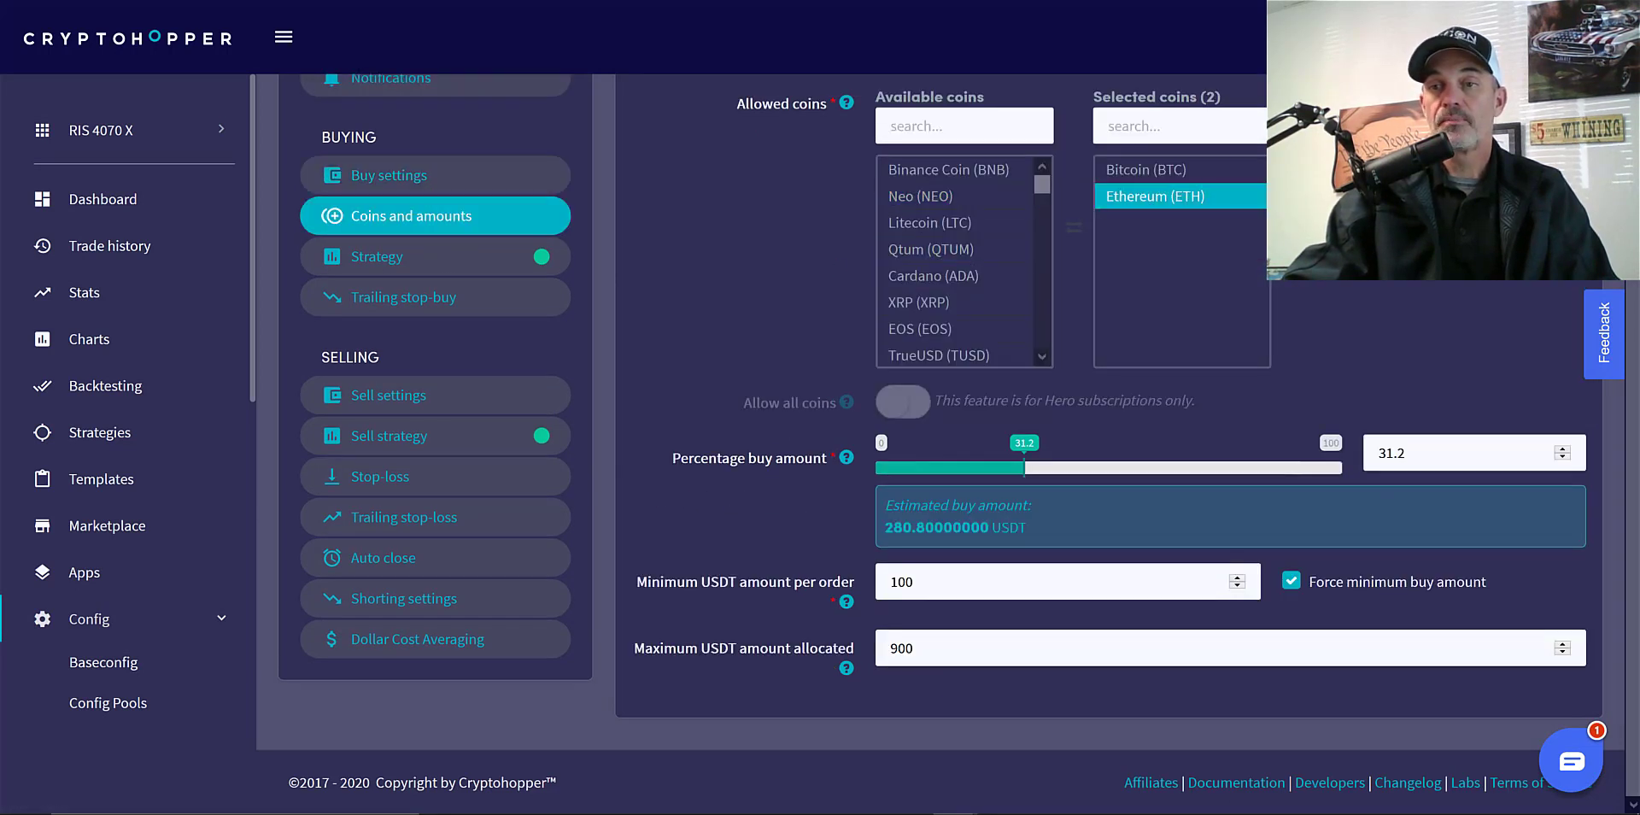
{"action": "scroll", "coordinate": [703, 273], "scroll_direction": "up", "scroll_amount": 2}
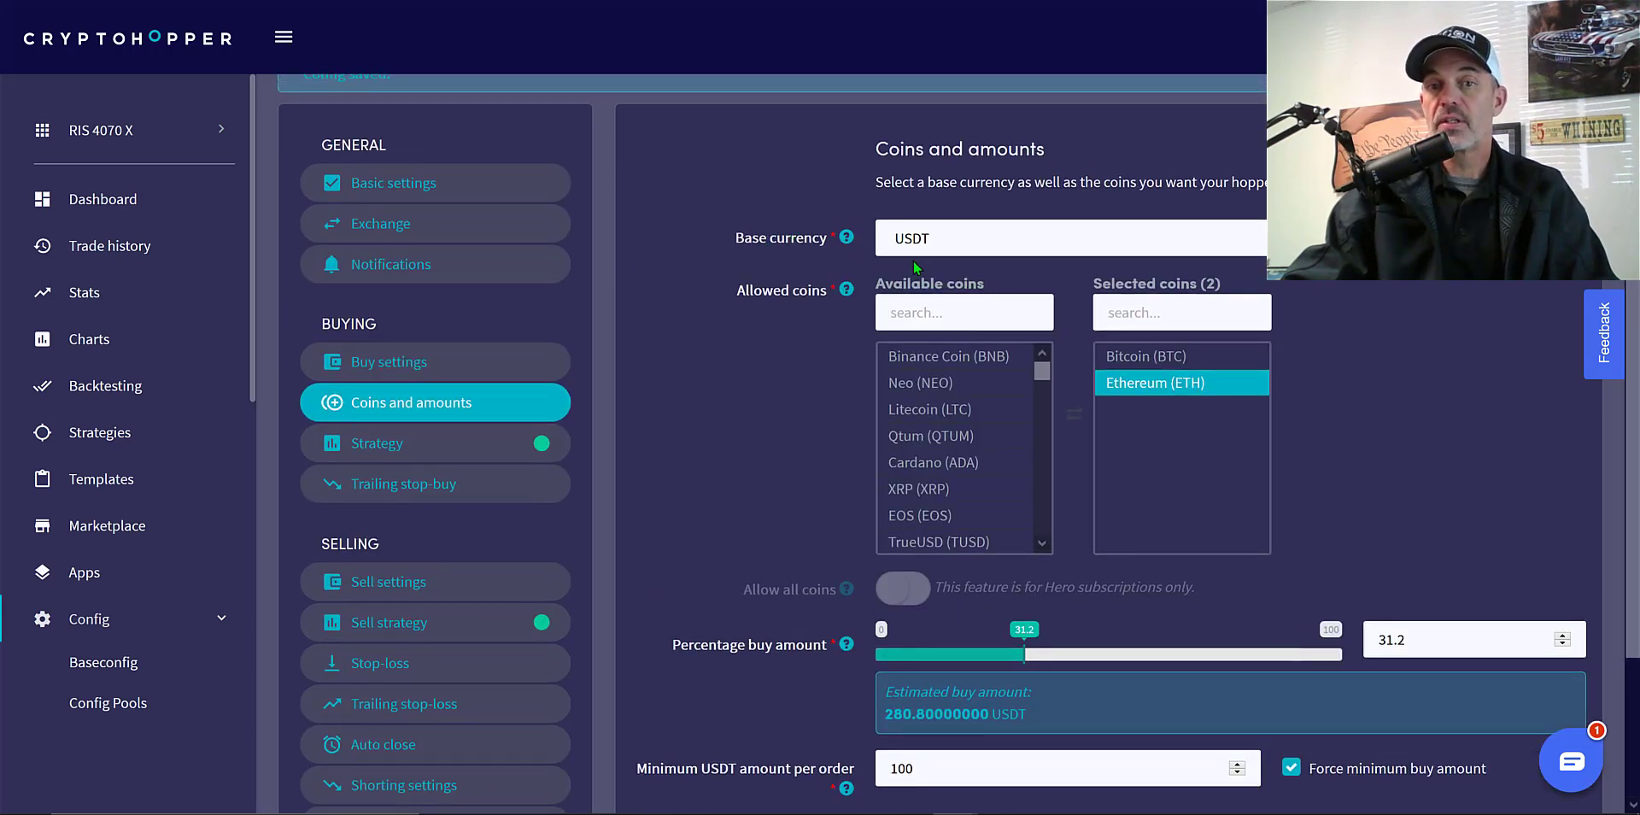
{"action": "left_click", "coordinate": [1170, 362]}
{"action": "left_click", "coordinate": [1154, 383]}
{"action": "scroll", "coordinate": [741, 504], "scroll_direction": "down", "scroll_amount": 2}
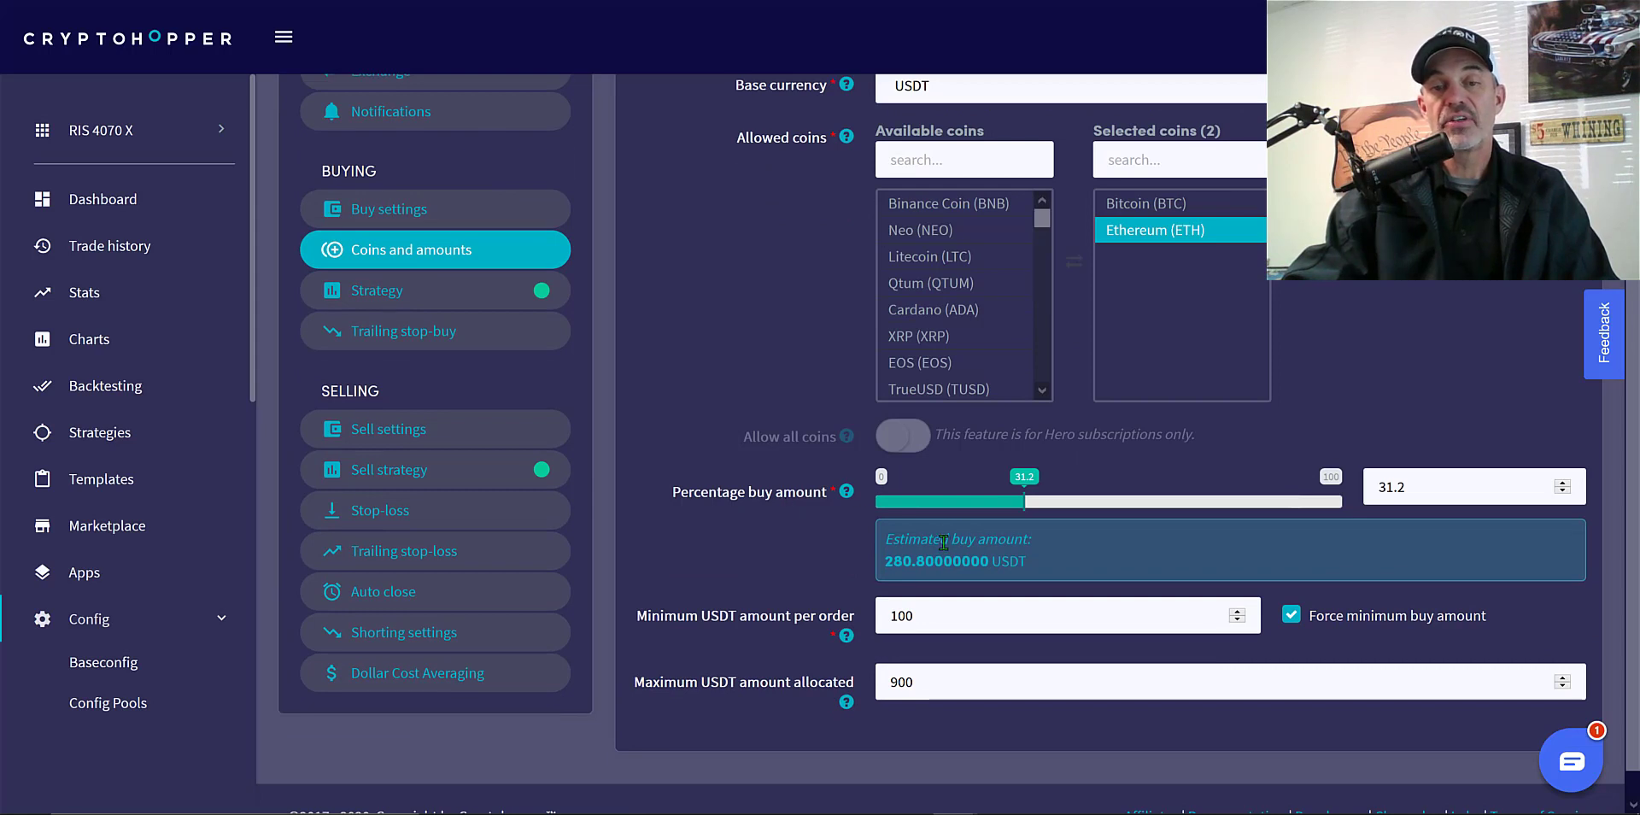
{"action": "double_click", "coordinate": [902, 682]}
{"action": "left_click", "coordinate": [919, 574]}
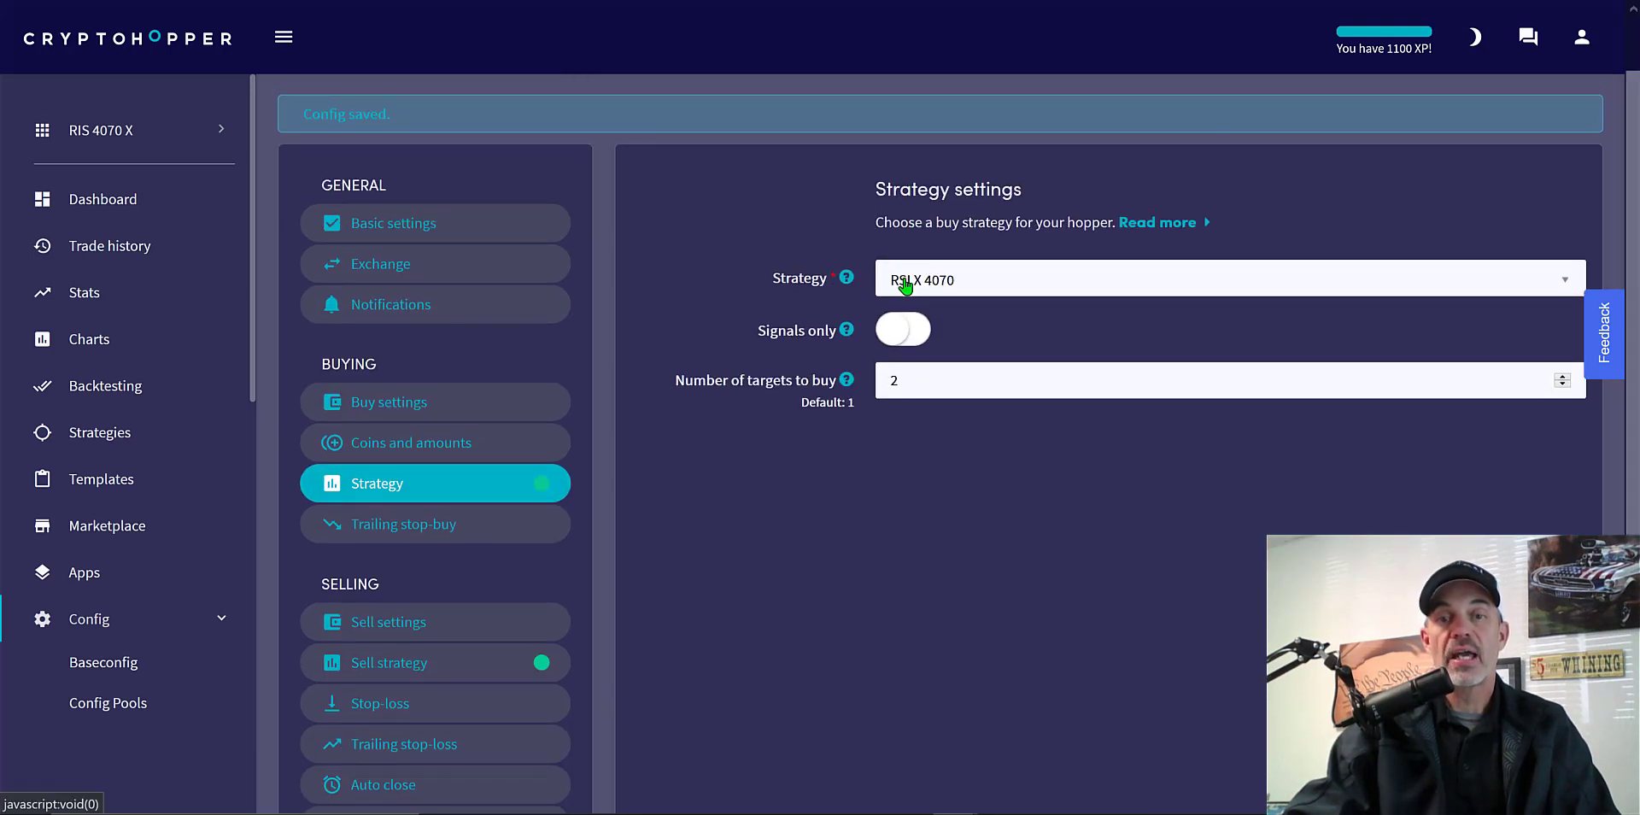
Step: Check the trailing stop-buy, sell and sell strategy pages, with selling based on strategy on
{"action": "left_click", "coordinate": [390, 532]}
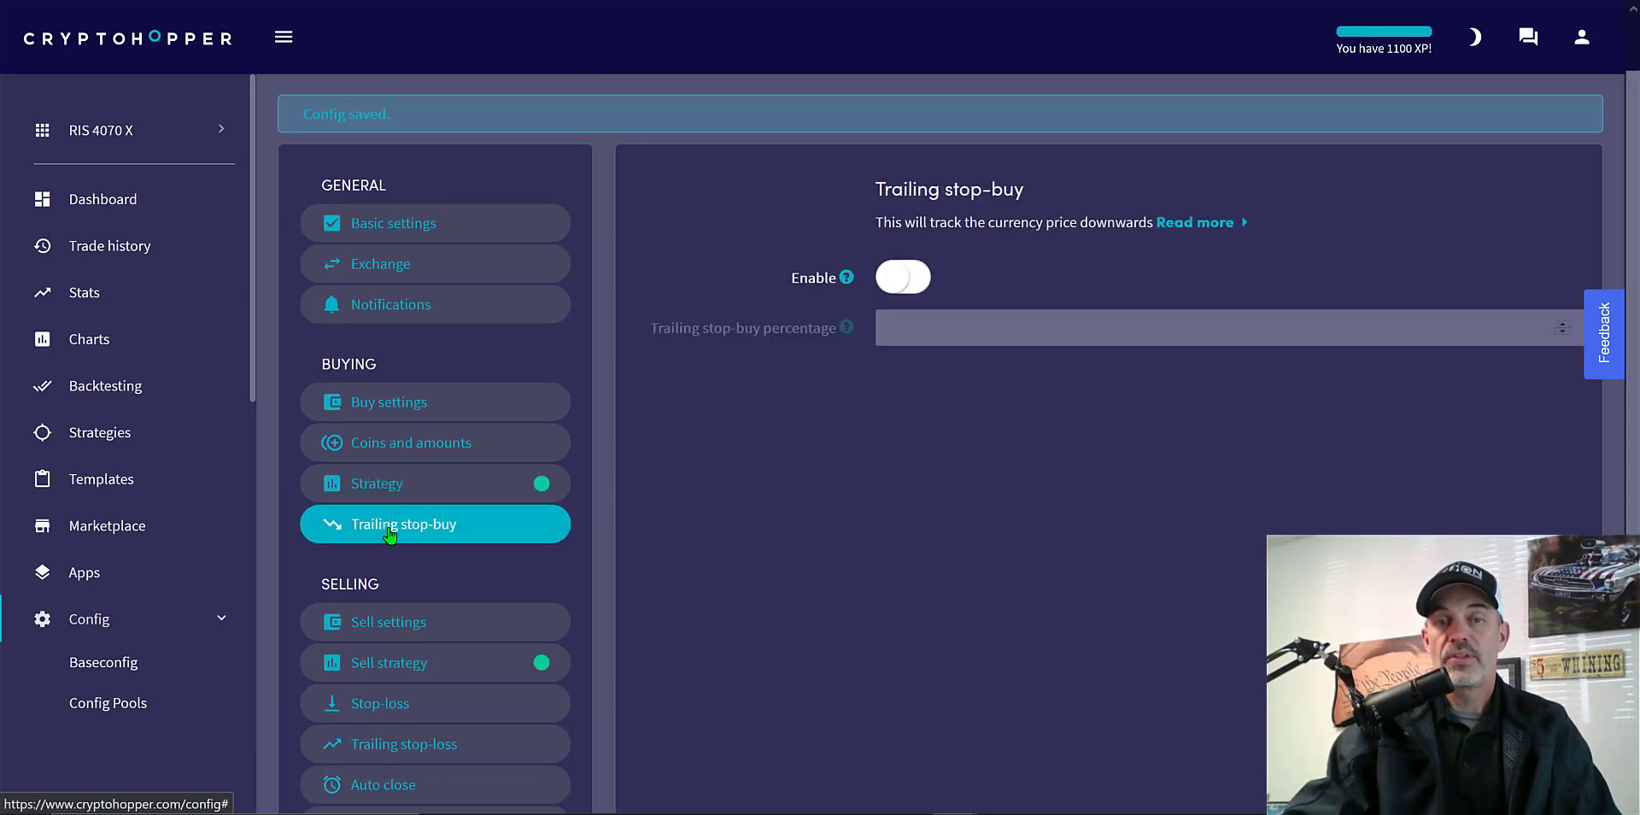
{"action": "left_click", "coordinate": [422, 625]}
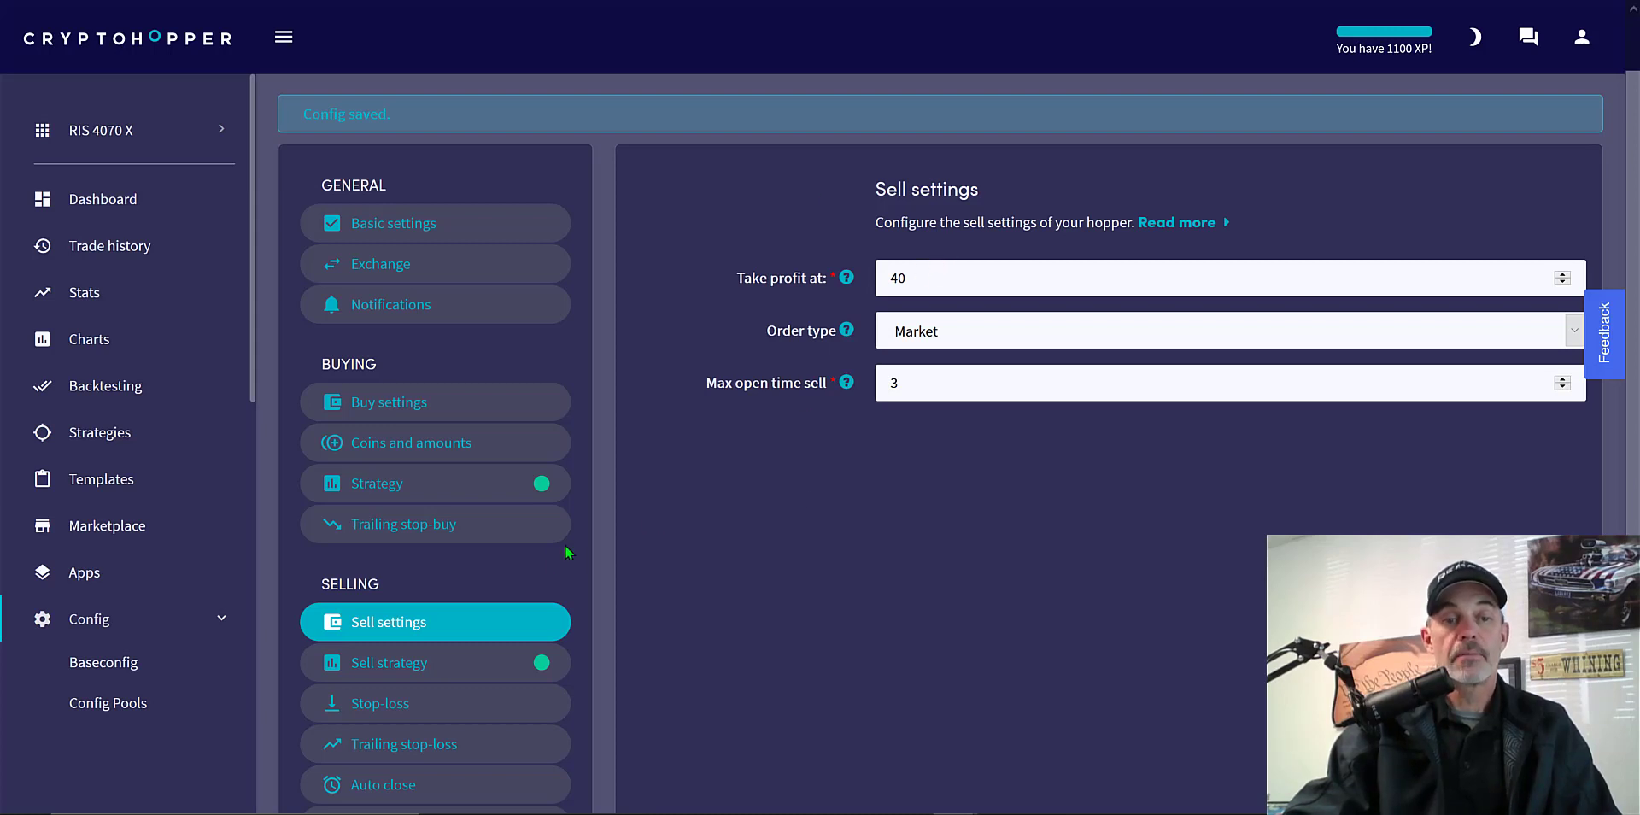
{"action": "left_click", "coordinate": [424, 664]}
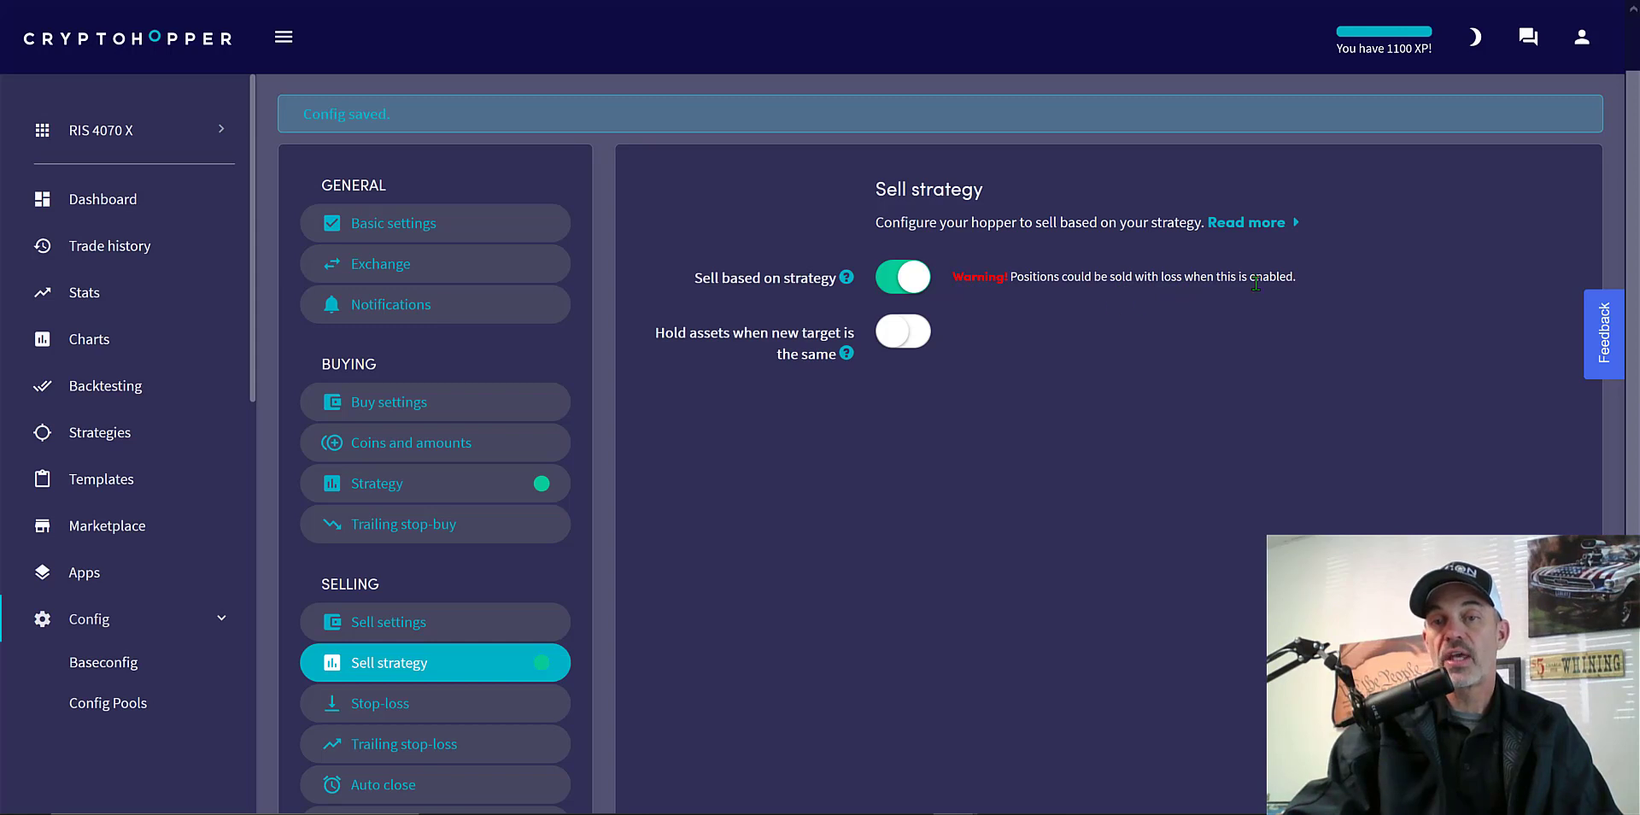
{"action": "scroll", "coordinate": [917, 514], "scroll_direction": "down", "scroll_amount": 1}
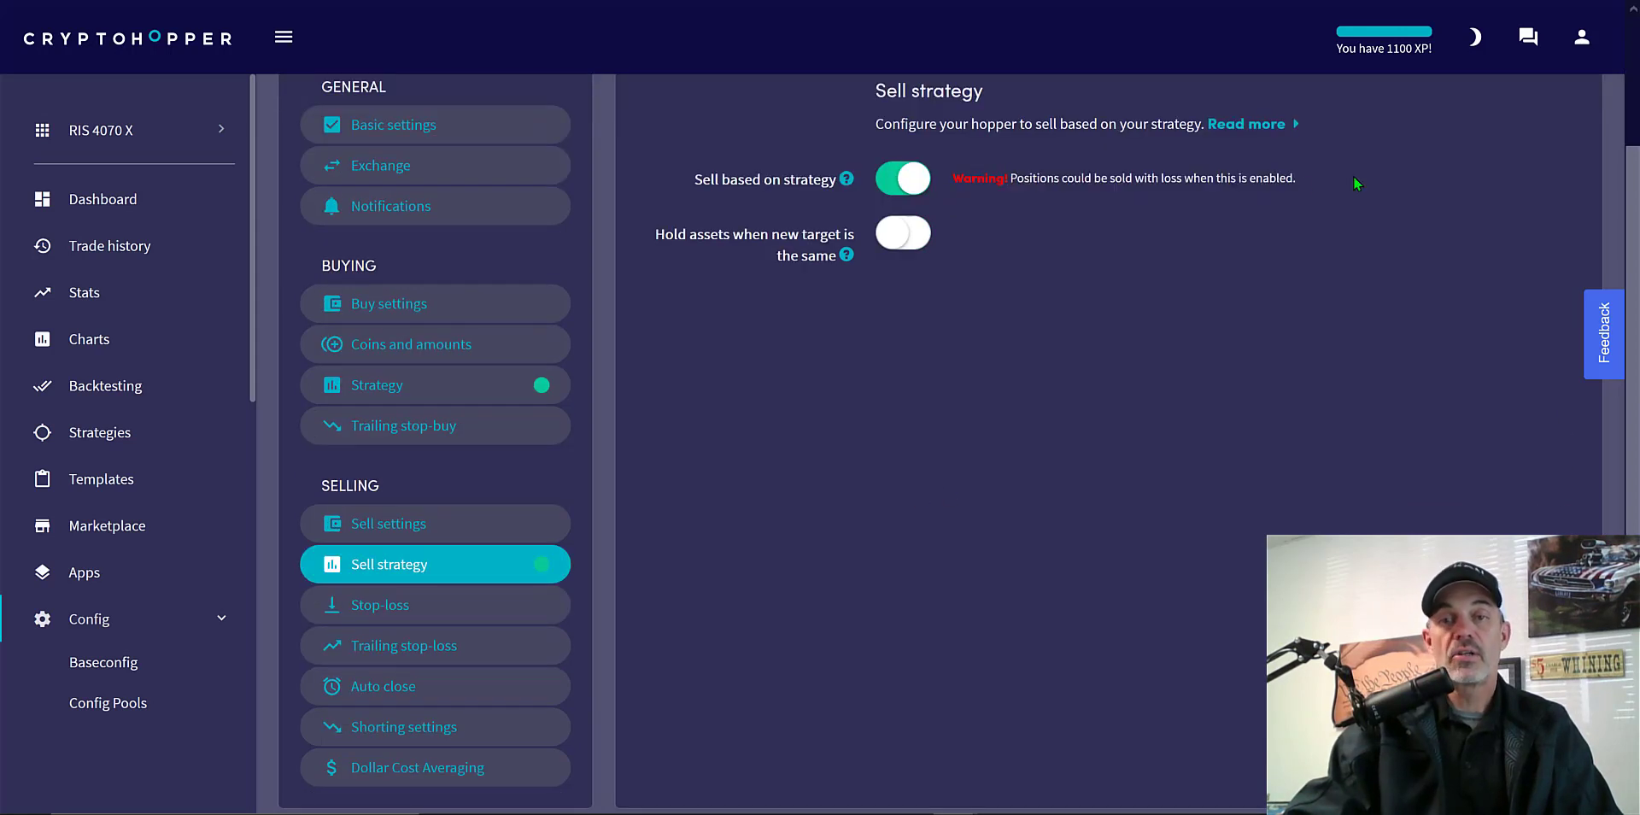
{"action": "left_click_drag", "start_coordinate": [962, 179], "coordinate": [1019, 246]}
Step: Leave stop-loss and trailing stop-loss disabled and save the RSI 4070 X configuration
{"action": "left_click", "coordinate": [433, 607]}
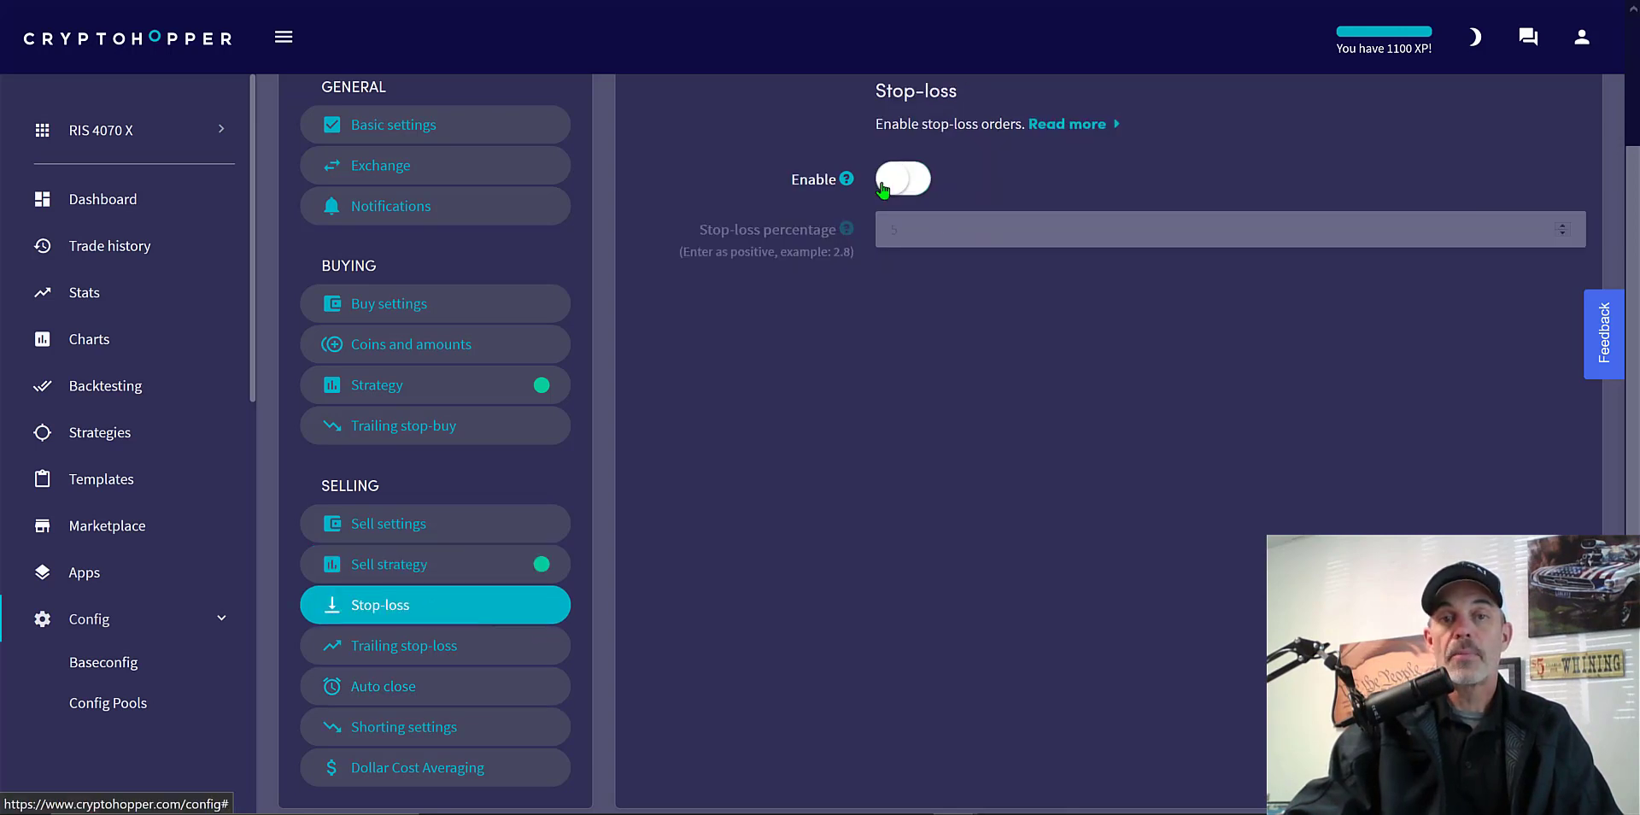
{"action": "left_click", "coordinate": [466, 649]}
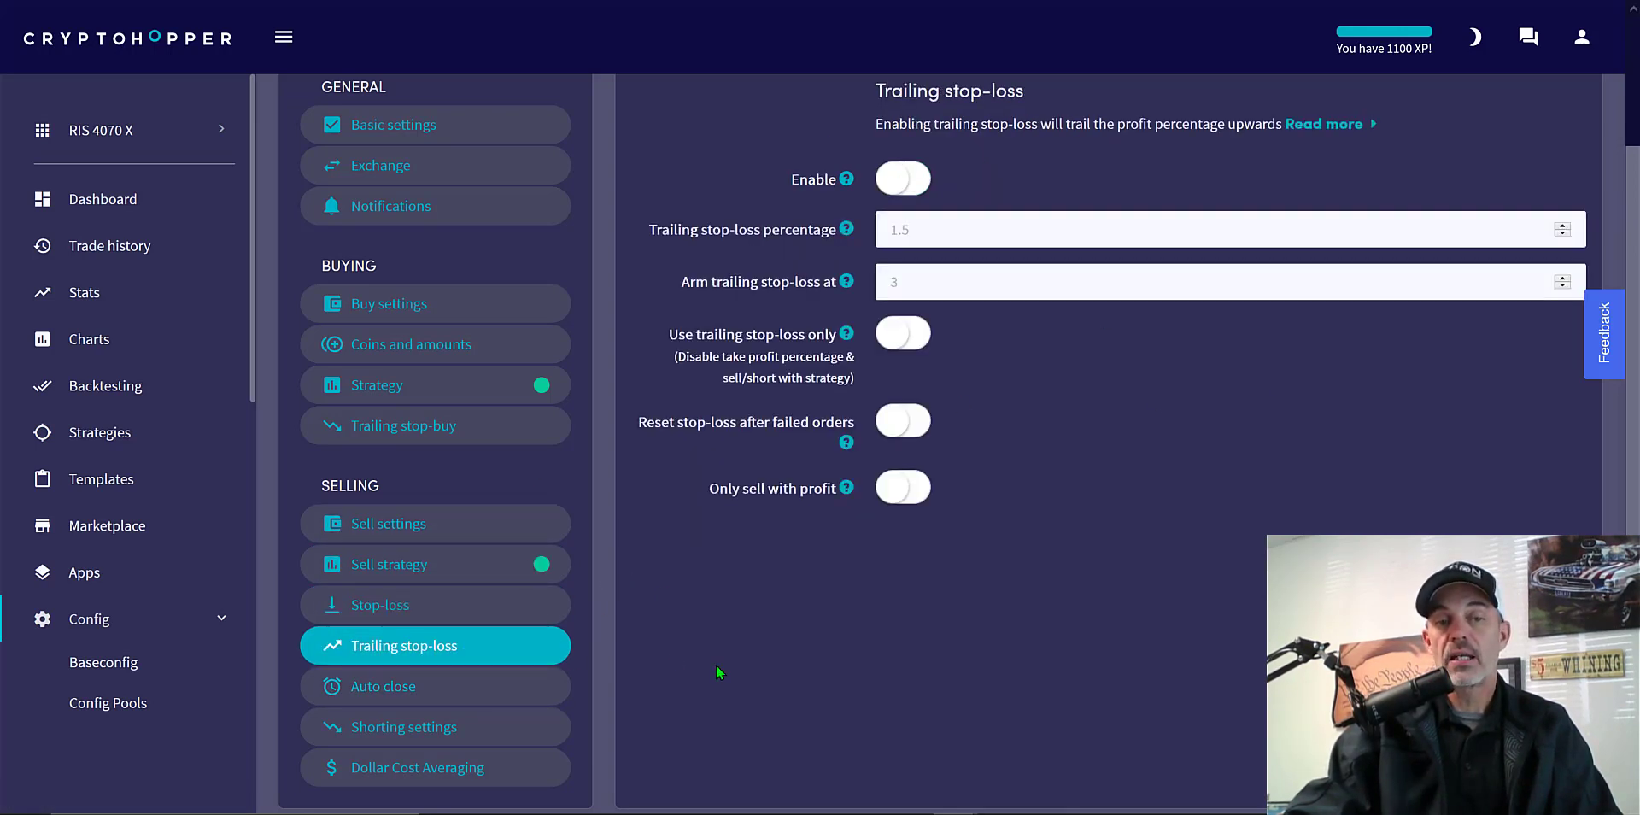
{"action": "scroll", "coordinate": [1633, 323], "scroll_direction": "up", "scroll_amount": 3}
{"action": "left_click", "coordinate": [1365, 106]}
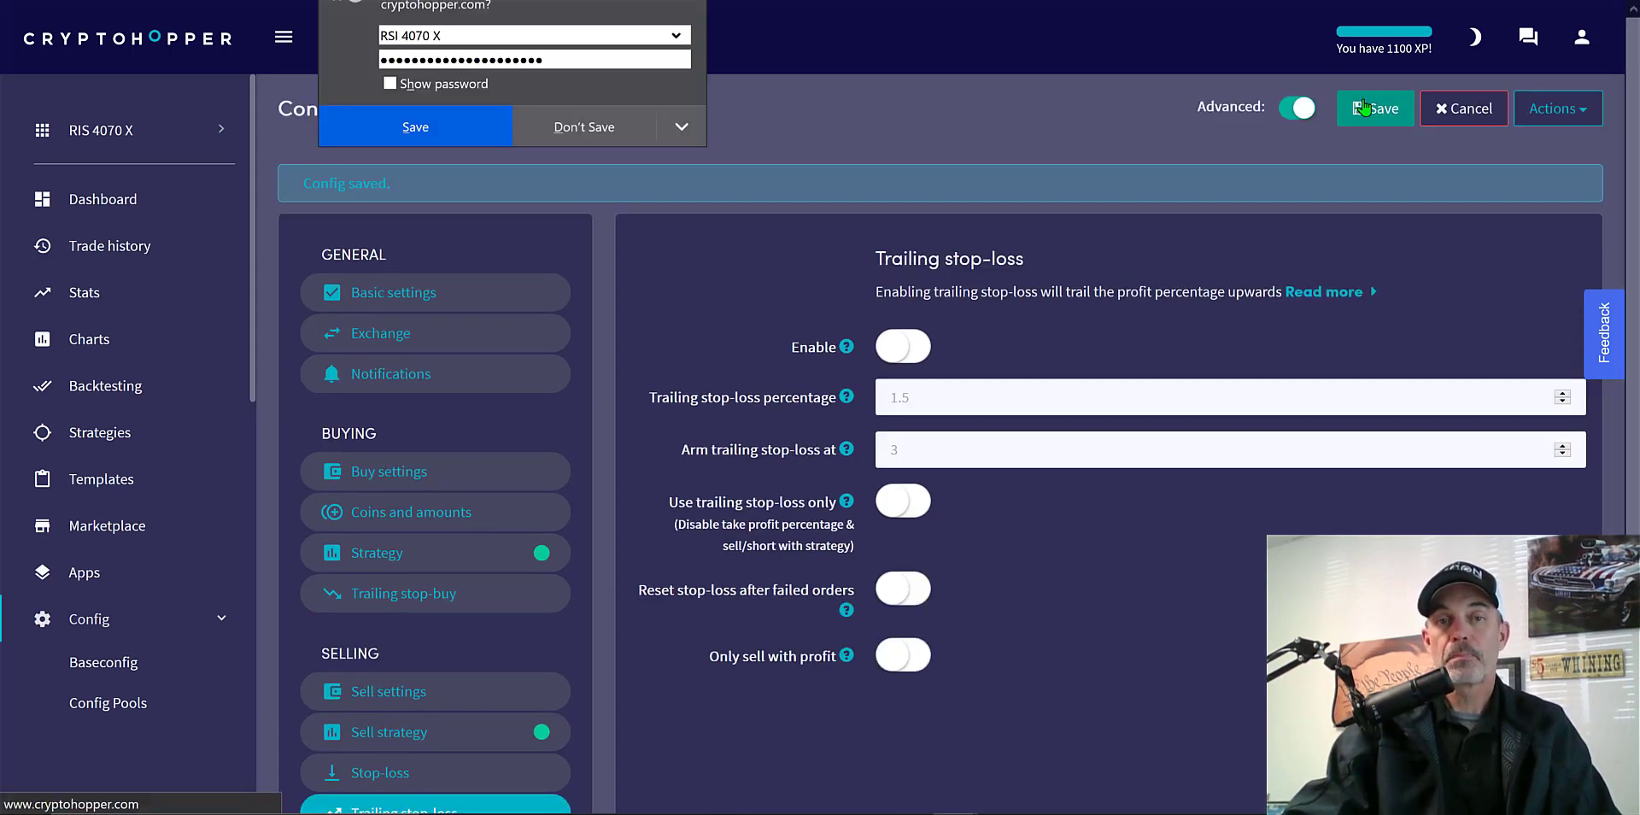
{"action": "left_click", "coordinate": [693, 280]}
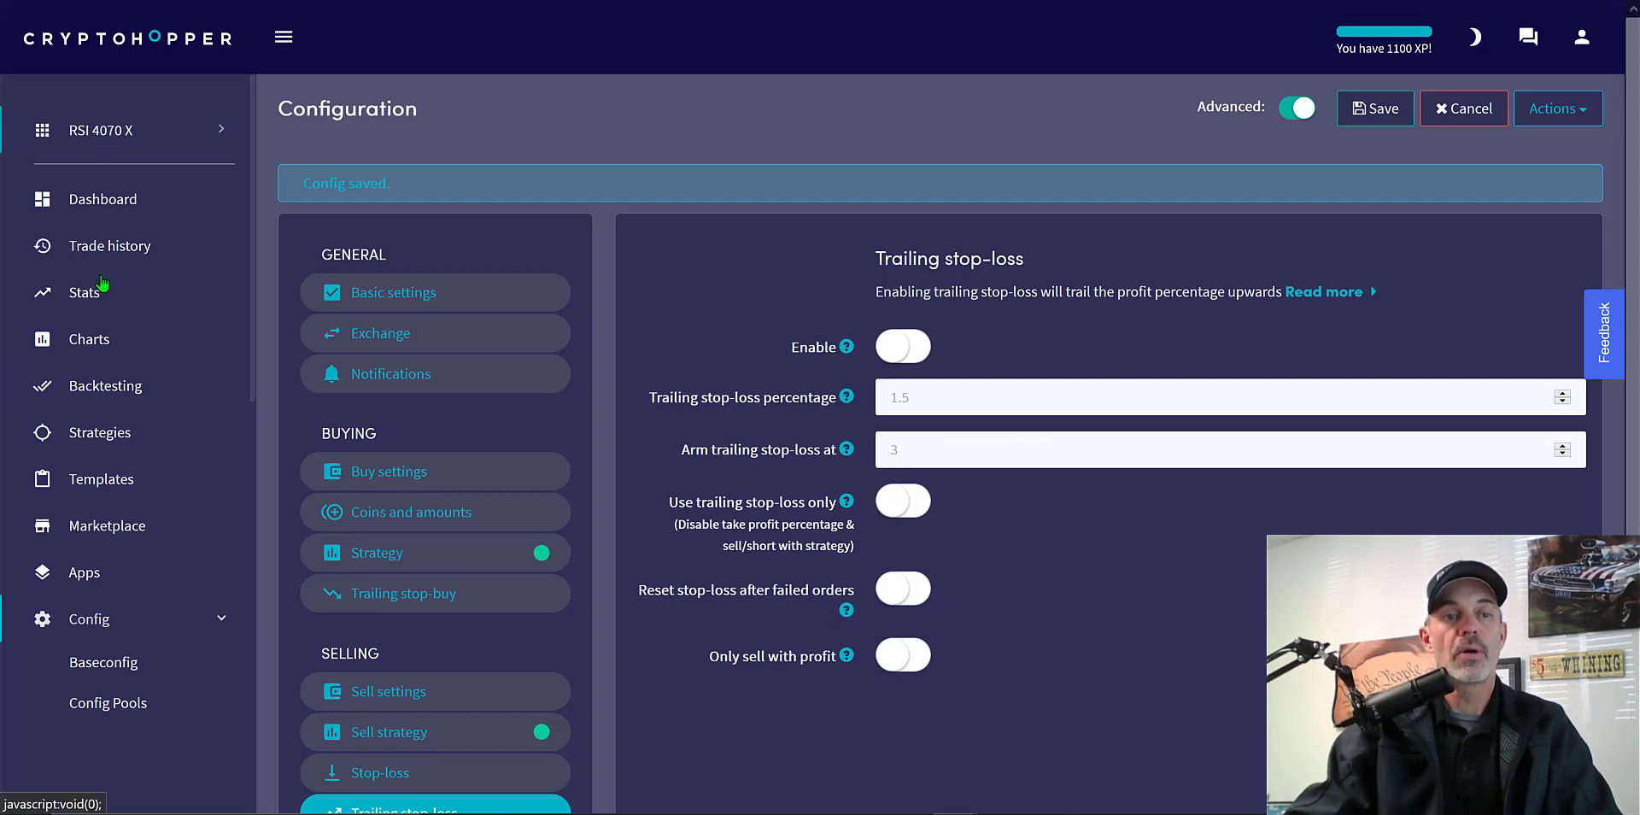
Step: Load the existing RSI X 4070 config into the backtester and start a BTC backtest
{"action": "left_click", "coordinate": [96, 389]}
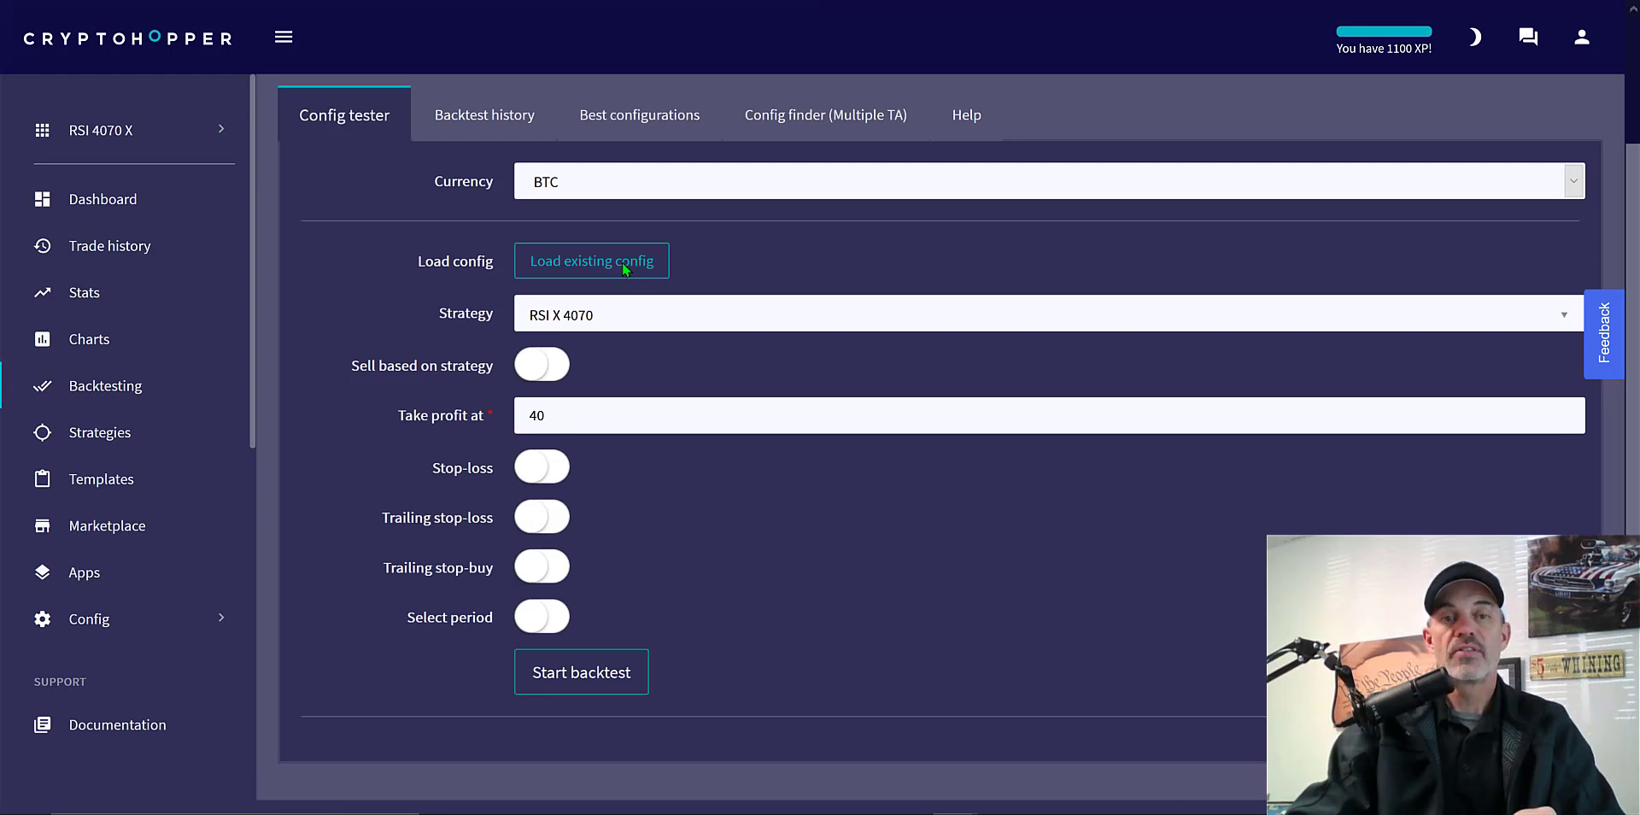
{"action": "left_click", "coordinate": [568, 263]}
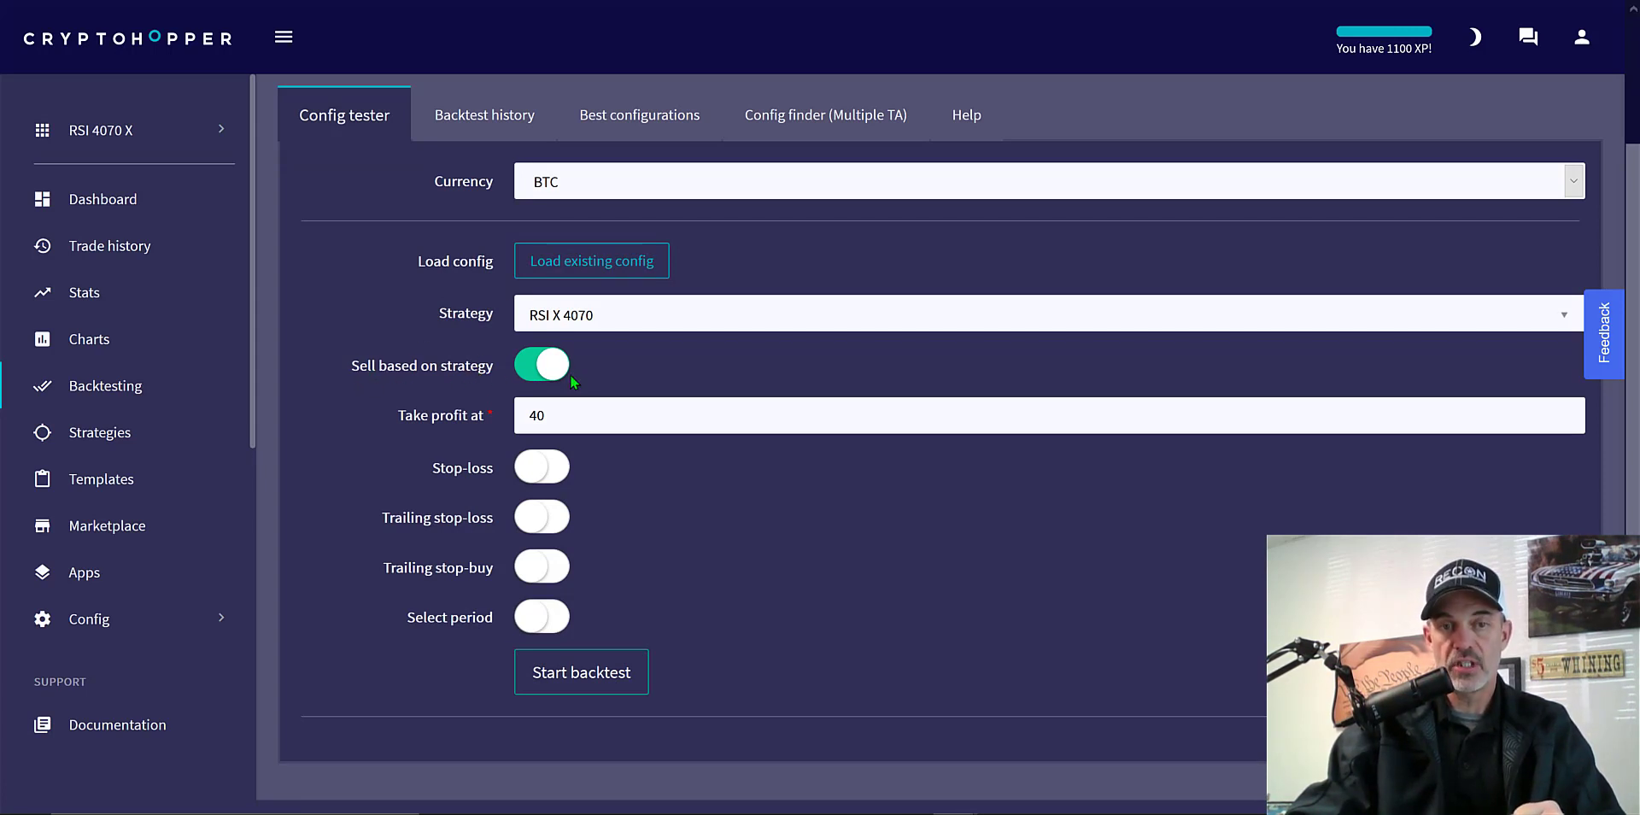
{"action": "left_click", "coordinate": [579, 674]}
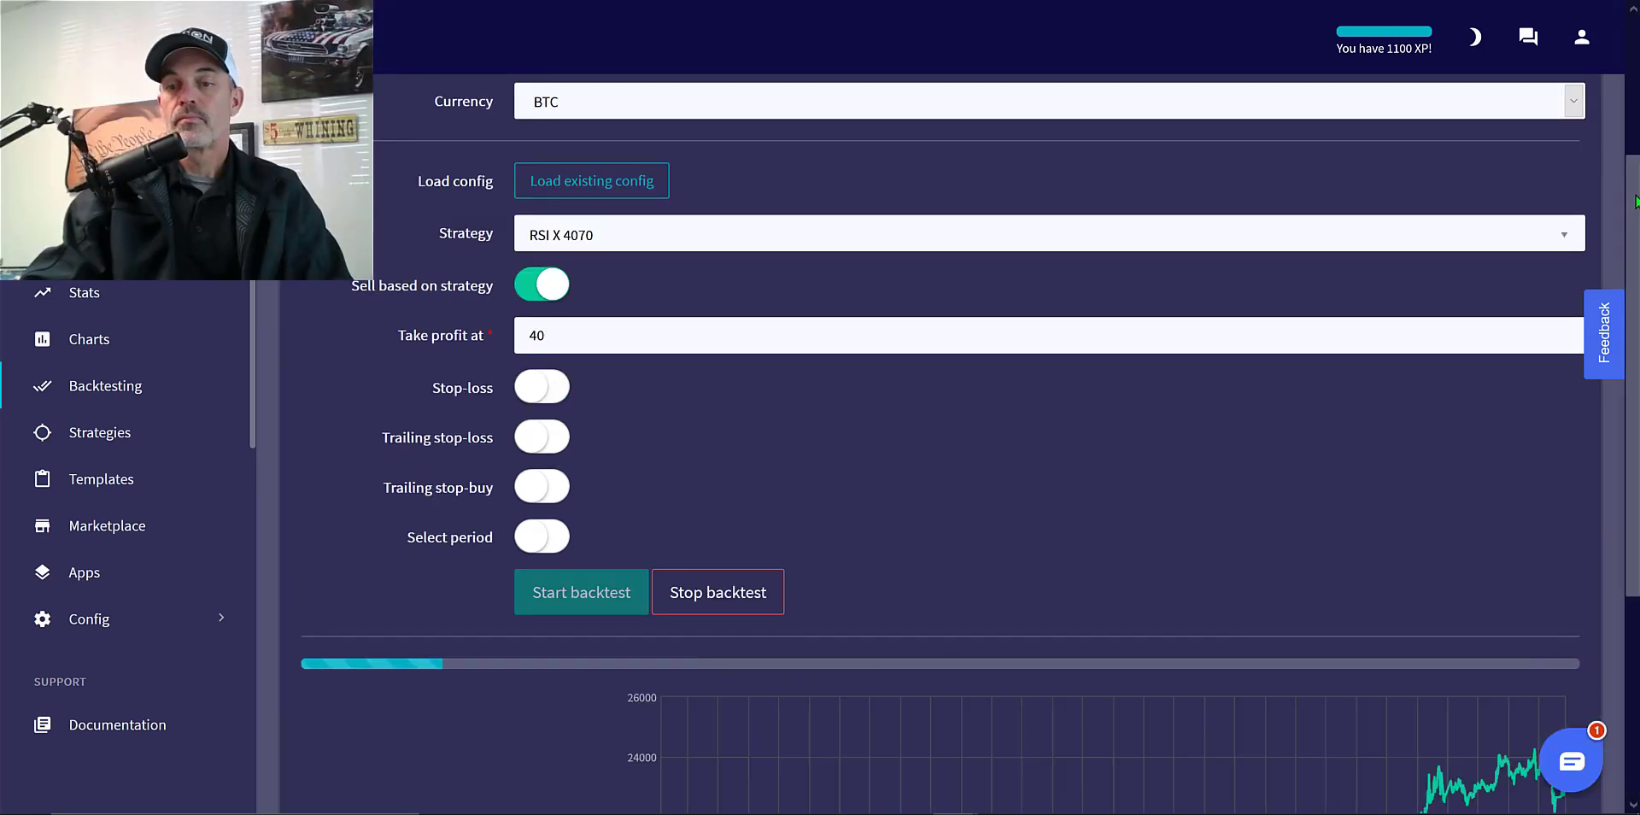
Step: Review the BTC backtest result: 23.40% max profit, 220 successful sells, 5 with loss
{"action": "left_click_drag", "start_coordinate": [1633, 212], "coordinate": [1627, 448]}
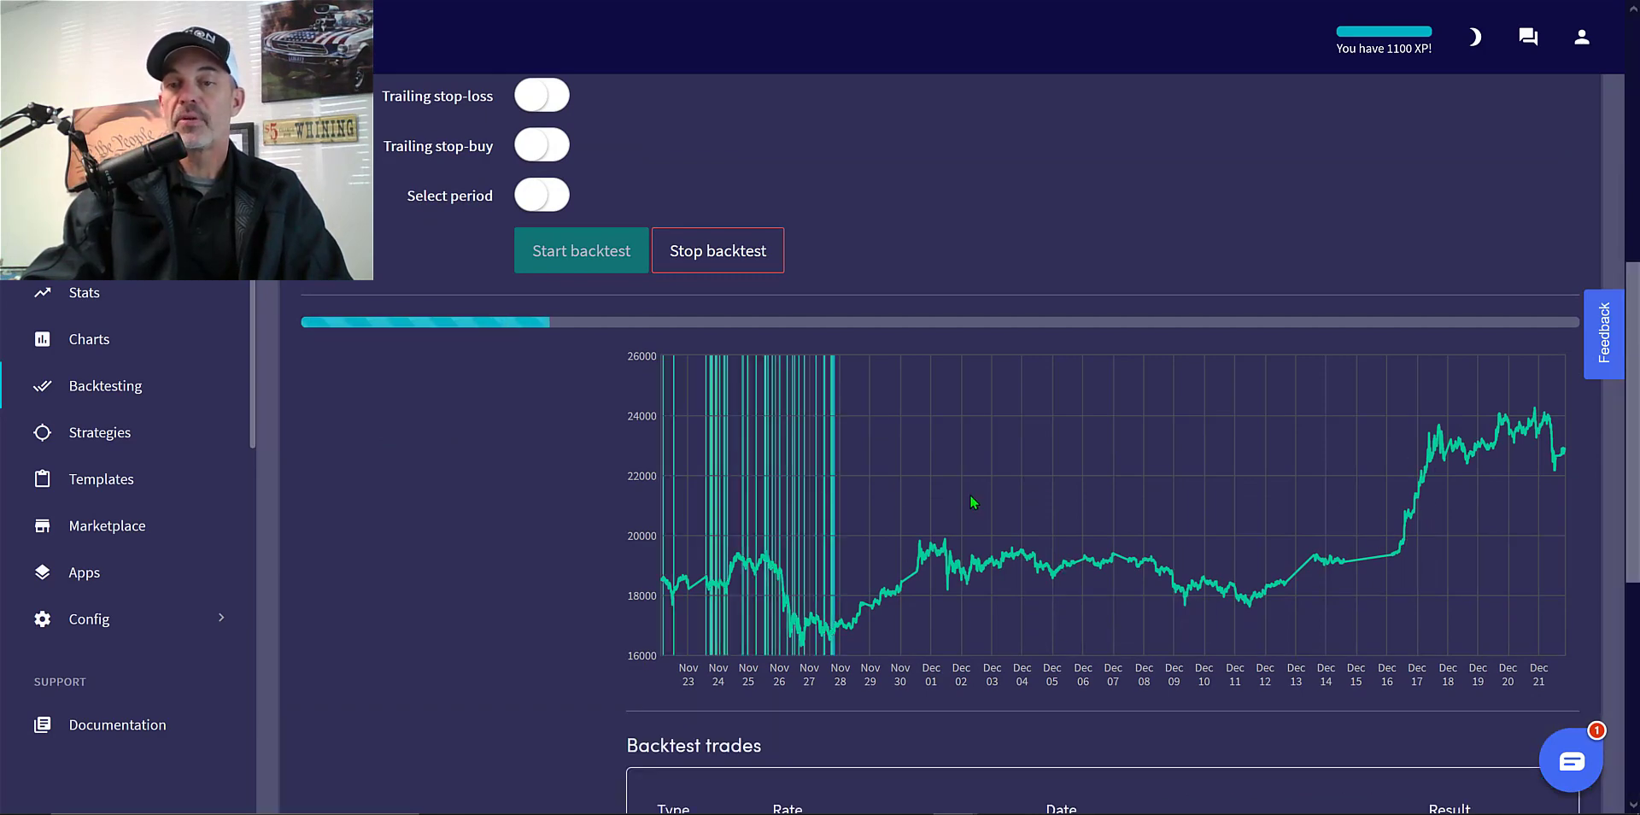
{"action": "mouse_move", "coordinate": [1631, 437]}
{"action": "left_mouse_down"}
{"action": "mouse_move", "coordinate": [1627, 501]}
{"action": "mouse_move", "coordinate": [1629, 436]}
{"action": "left_mouse_up"}
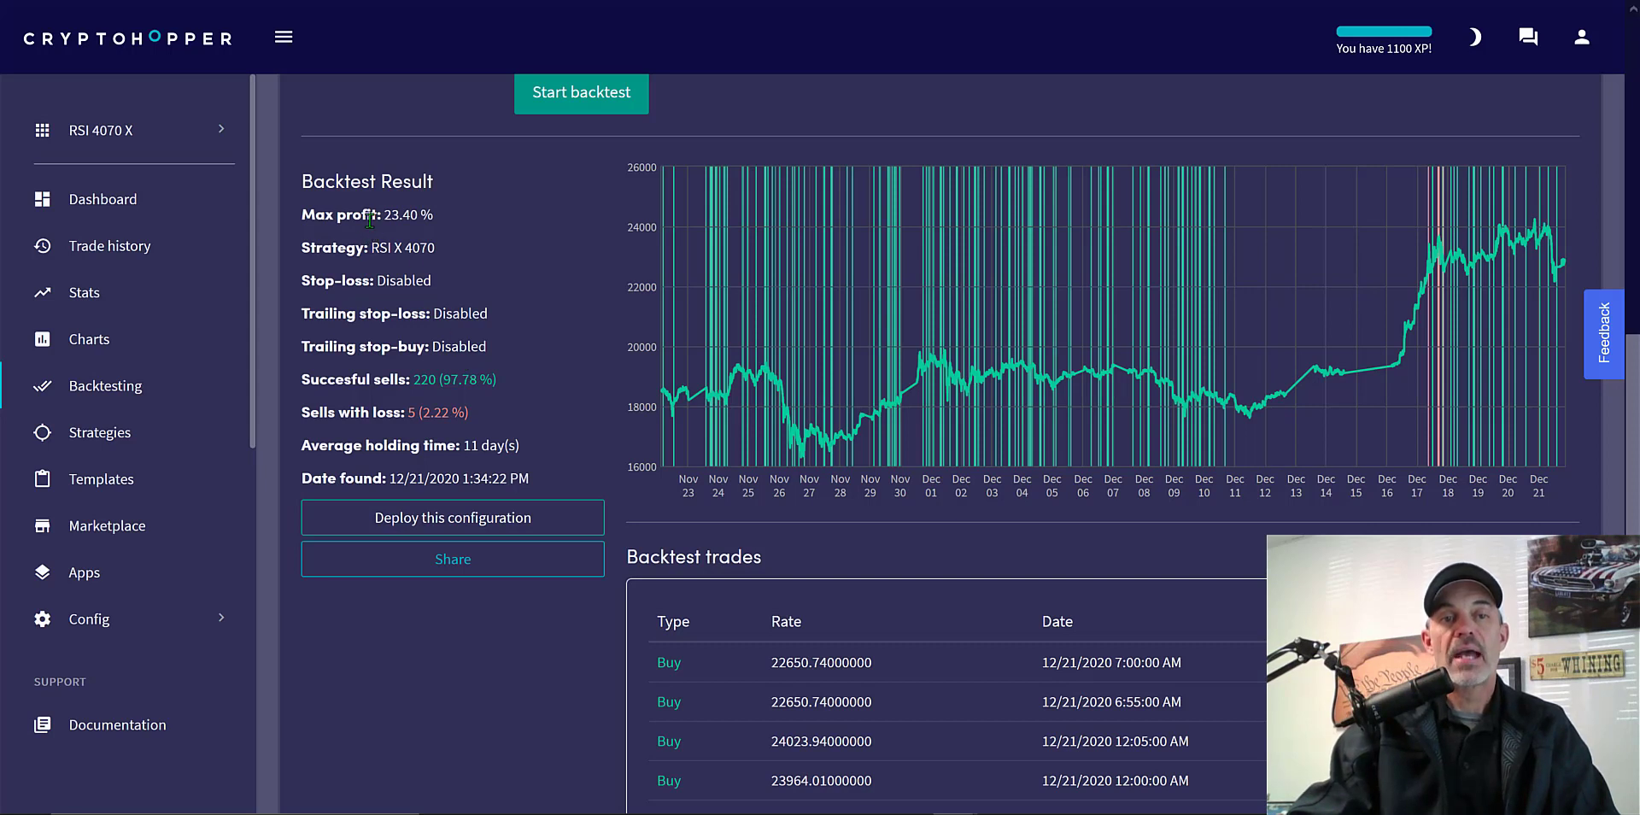
{"action": "left_click_drag", "start_coordinate": [327, 214], "coordinate": [470, 217]}
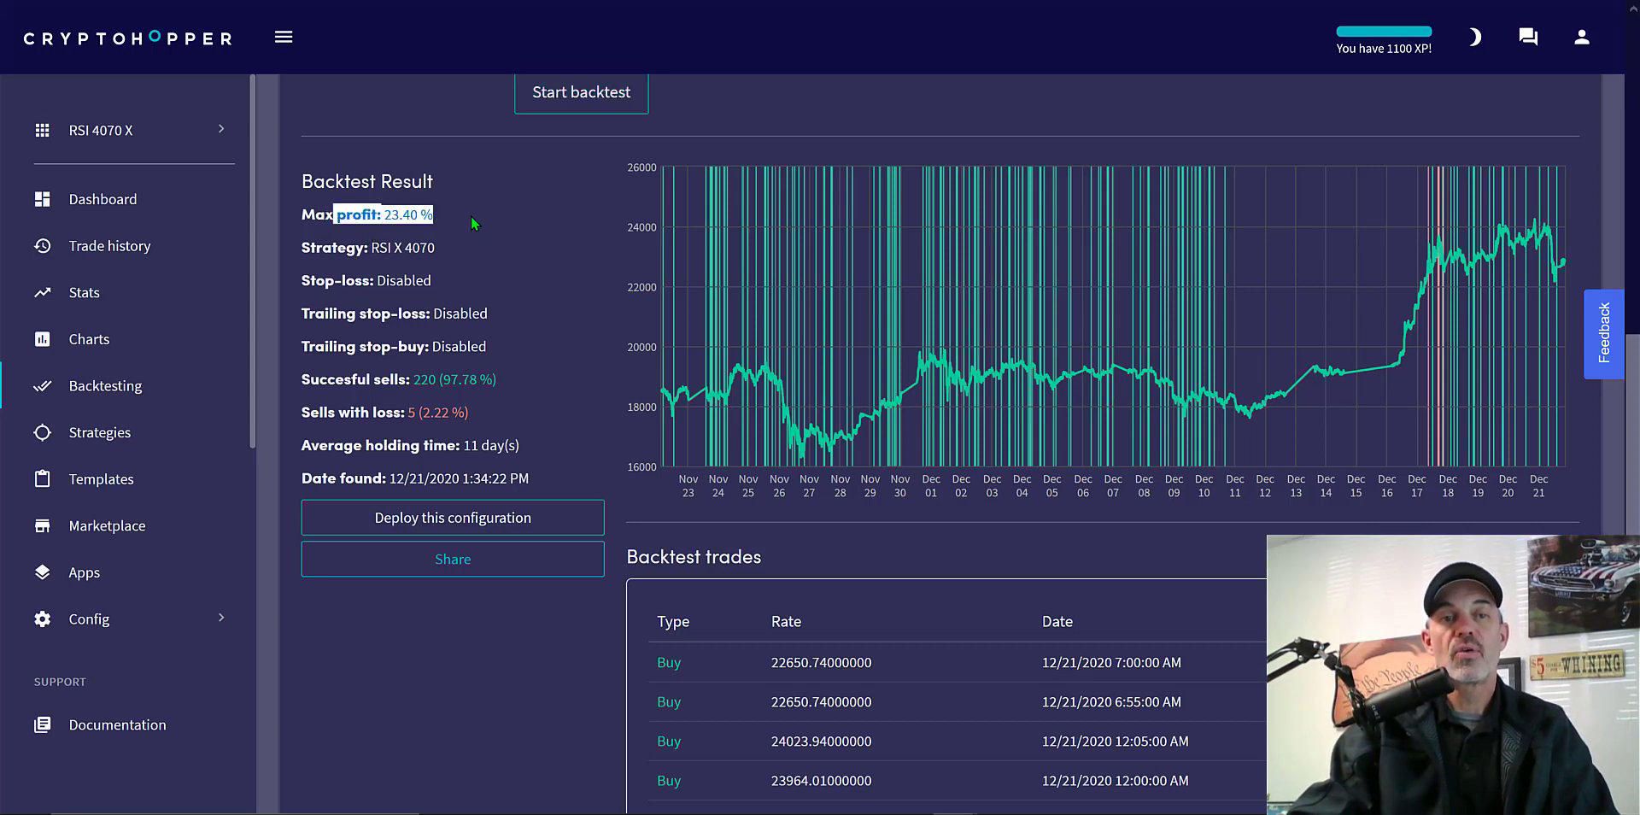
{"action": "left_click", "coordinate": [556, 235]}
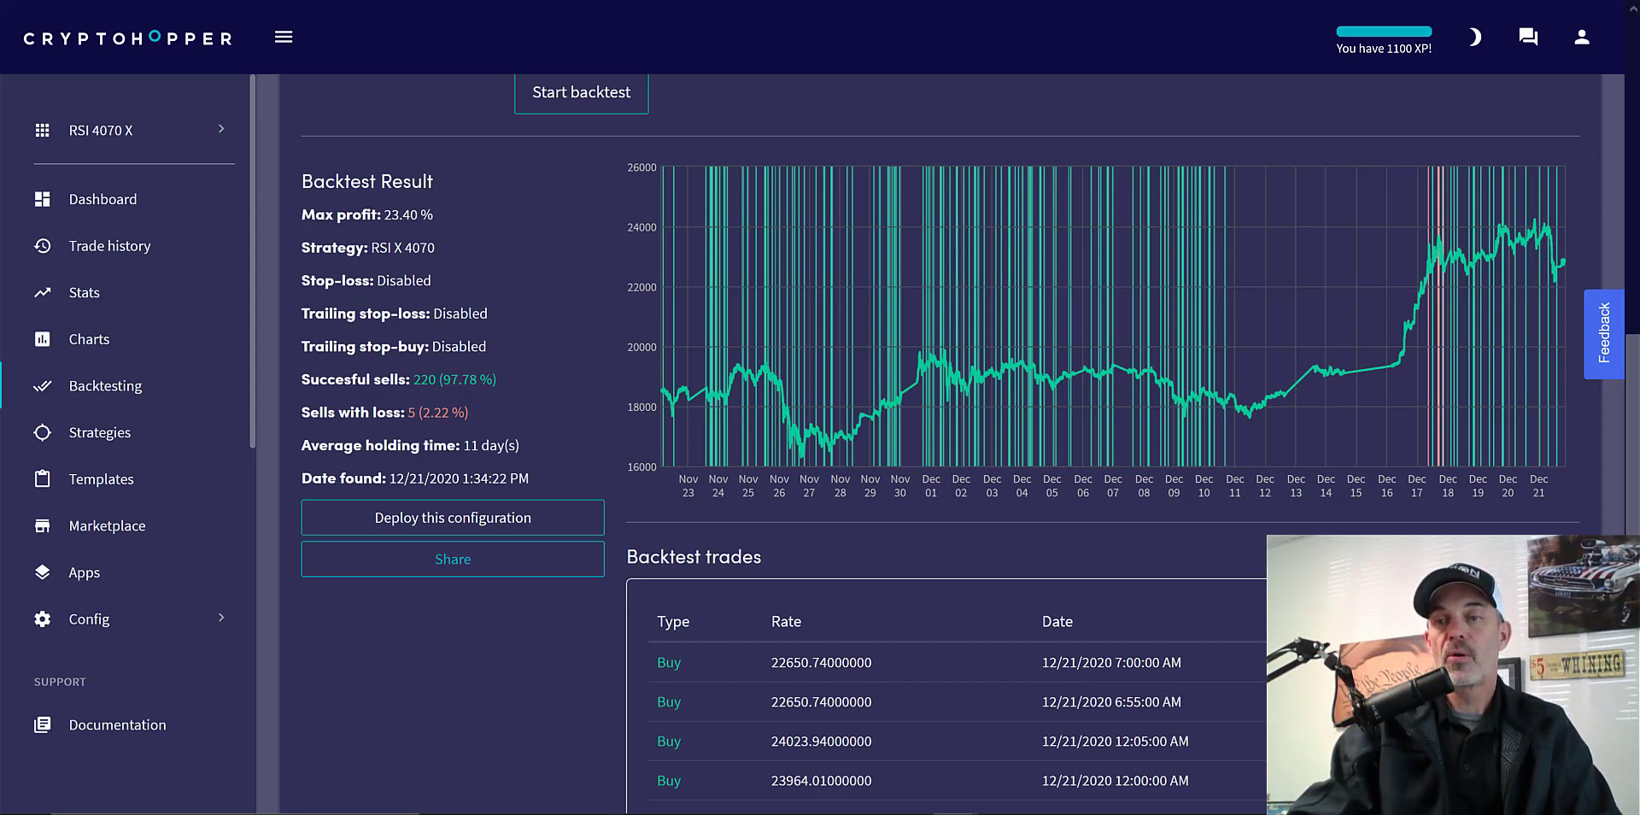
{"action": "left_click_drag", "start_coordinate": [1636, 389], "coordinate": [1635, 141]}
Step: Rerun the backtest on ETH and review its 12.84% max profit and zero losing sells
{"action": "left_click", "coordinate": [1573, 183]}
{"action": "left_click", "coordinate": [1003, 248]}
{"action": "scroll", "coordinate": [1143, 557], "scroll_direction": "down", "scroll_amount": 8}
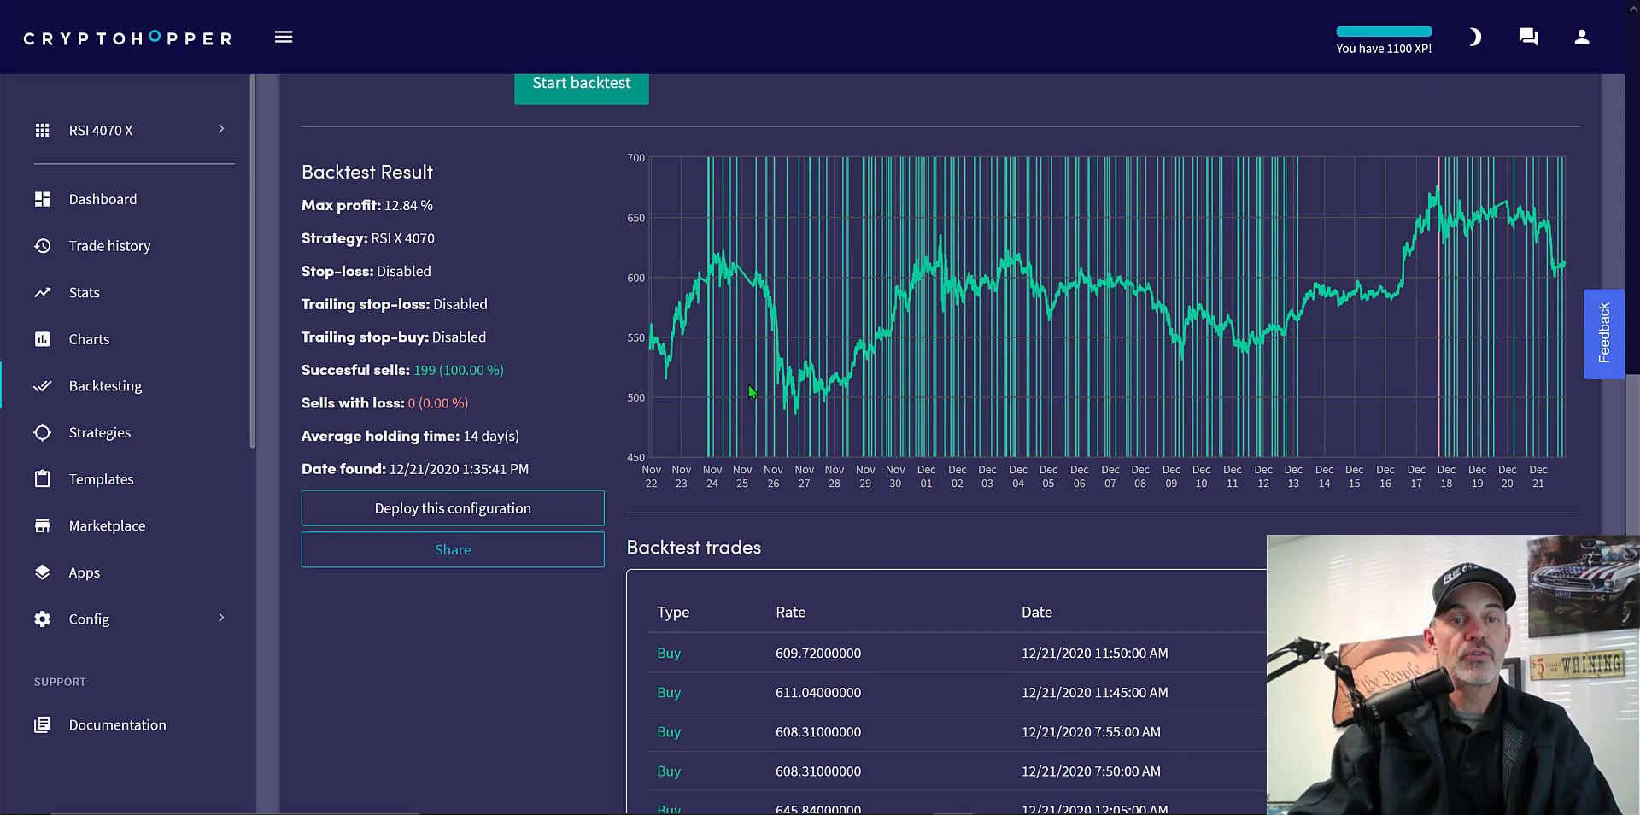
{"action": "left_click_drag", "start_coordinate": [408, 403], "coordinate": [509, 393]}
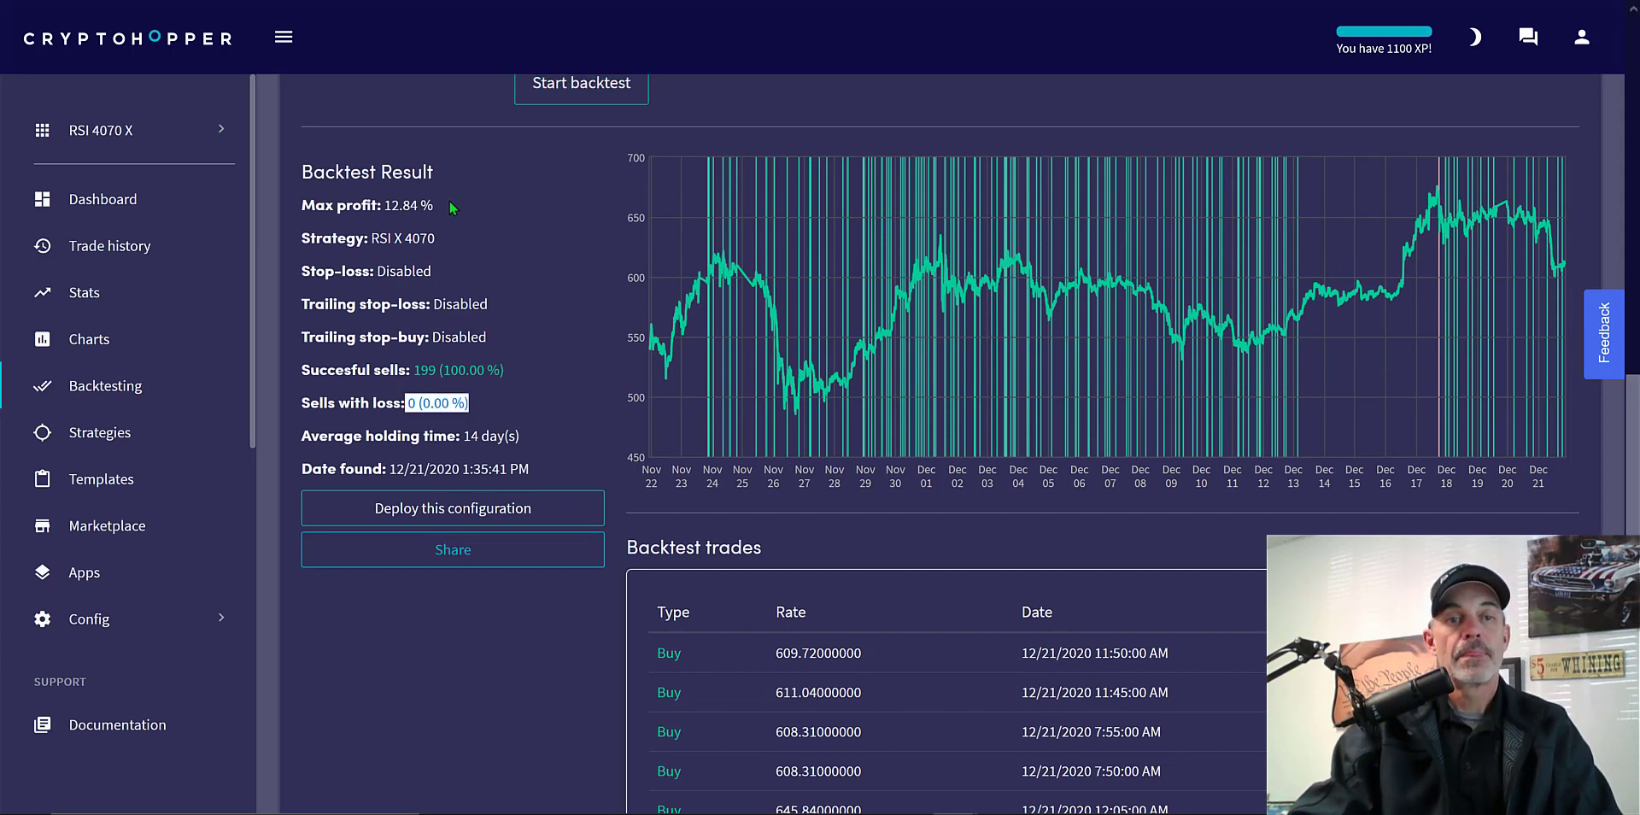
{"action": "left_click_drag", "start_coordinate": [450, 205], "coordinate": [378, 205]}
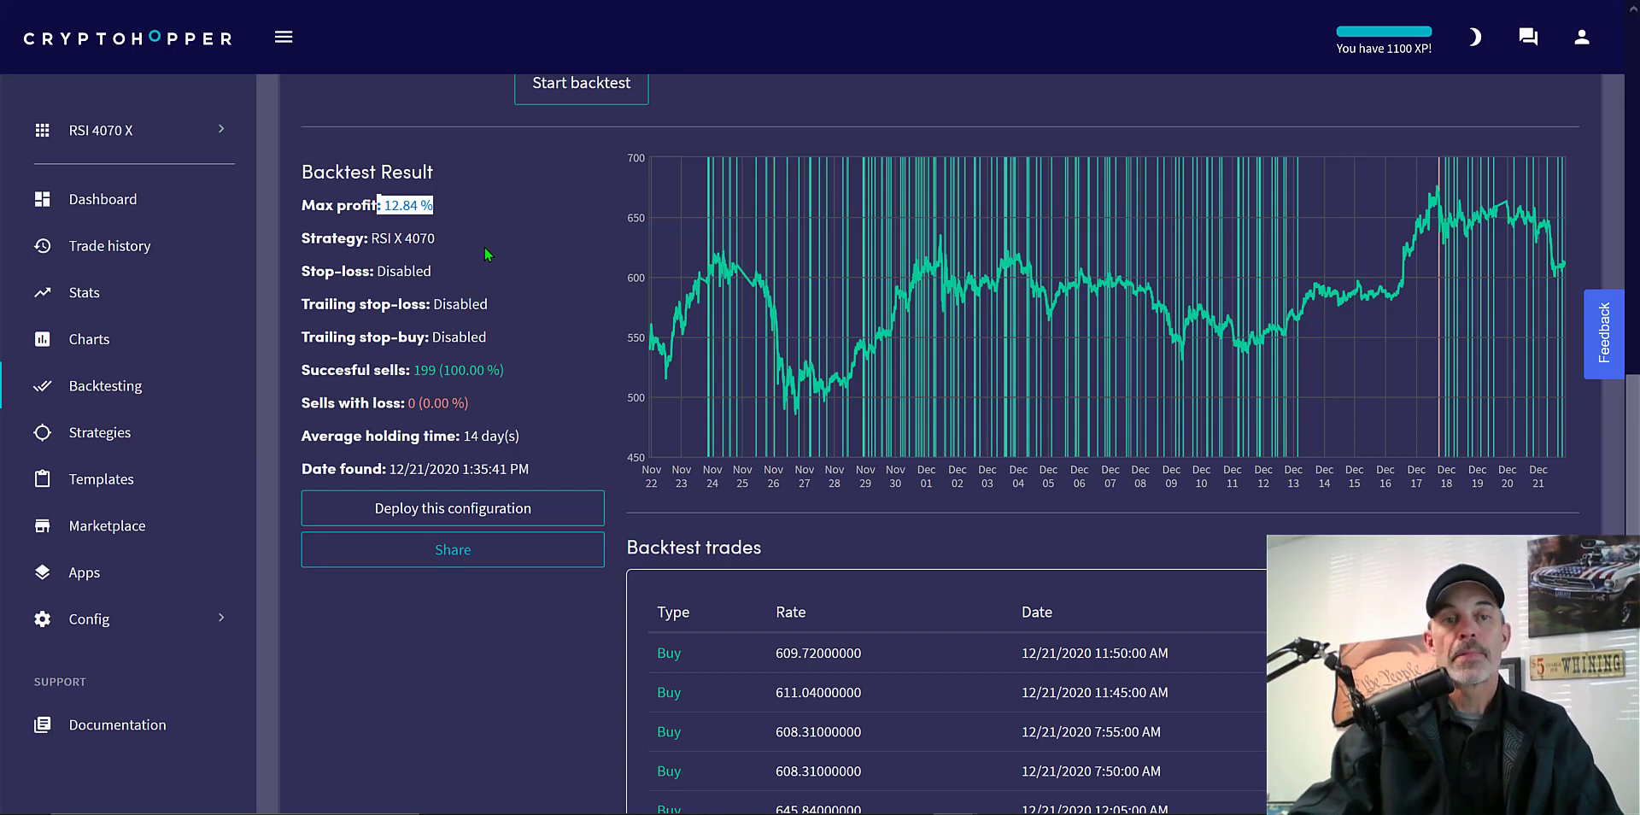
{"action": "left_click_drag", "start_coordinate": [499, 210], "coordinate": [369, 203]}
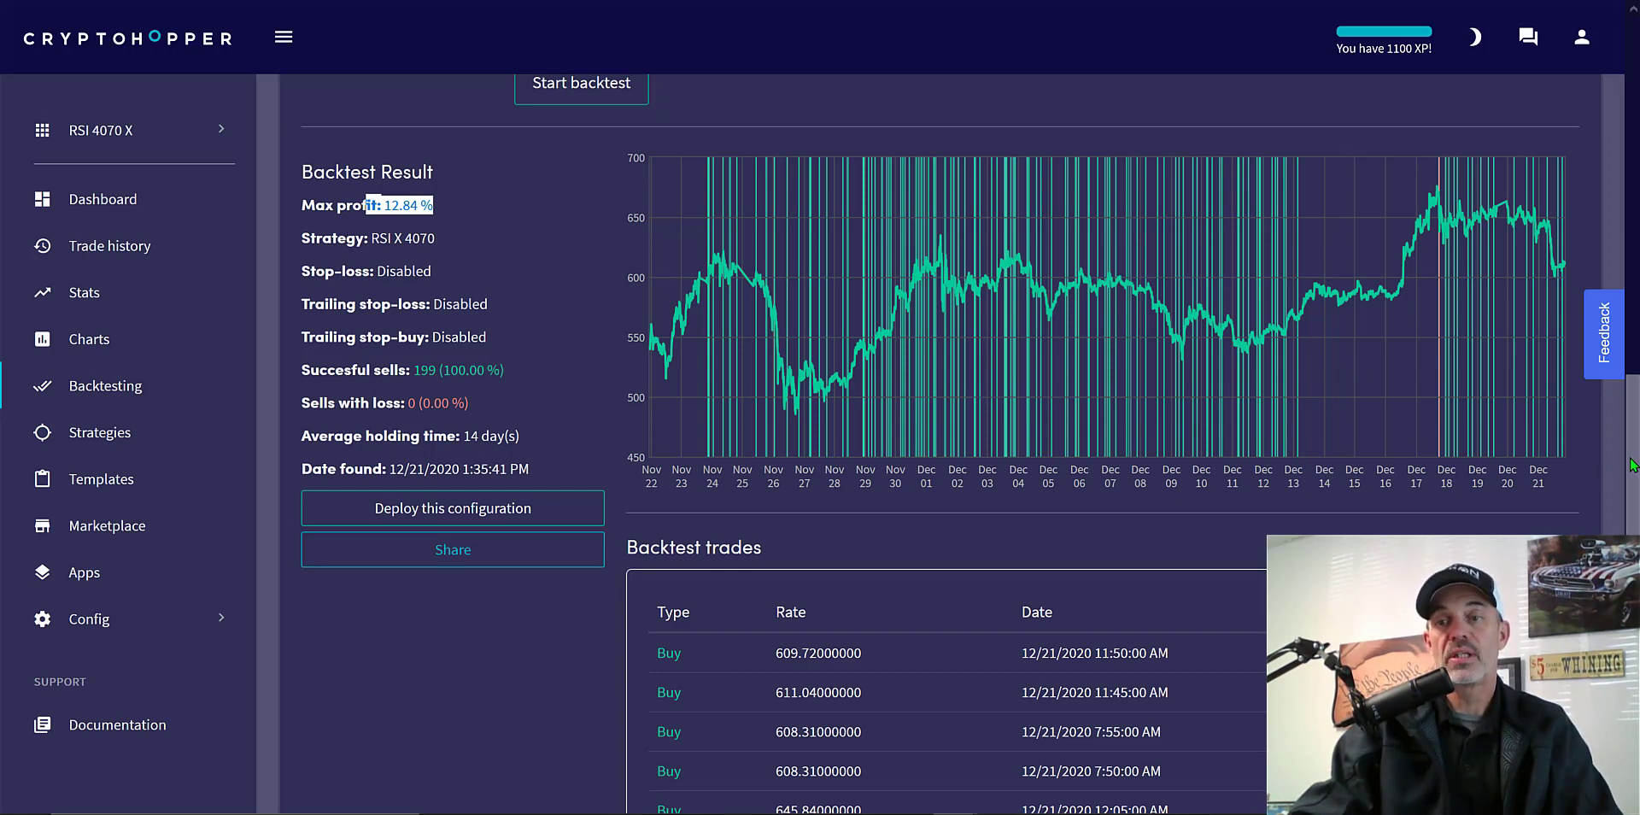
{"action": "left_click_drag", "start_coordinate": [1633, 461], "coordinate": [1633, 196]}
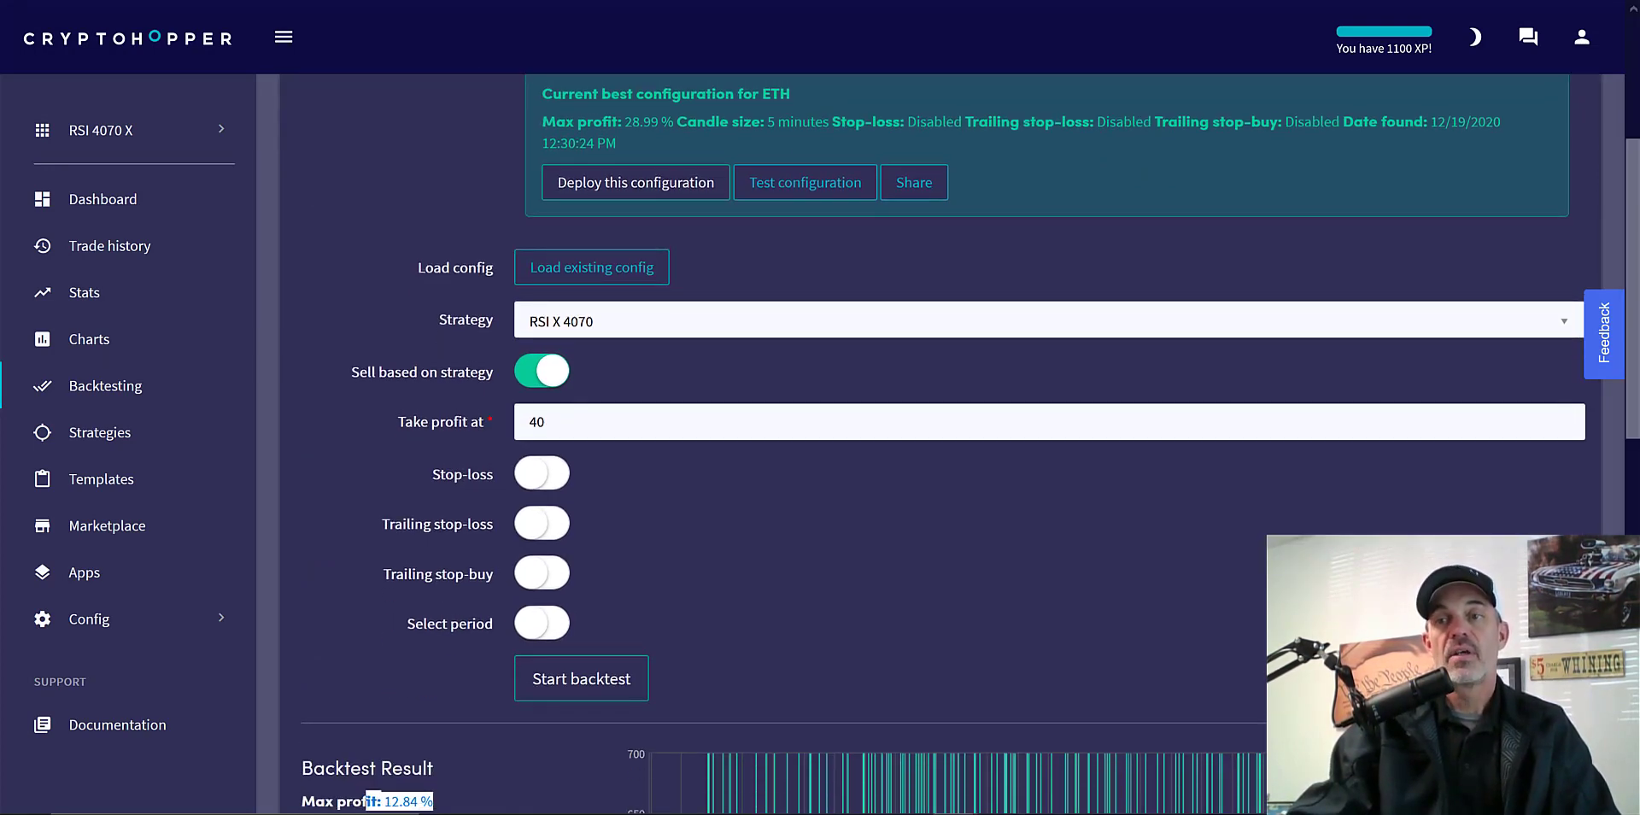
{"action": "left_click_drag", "start_coordinate": [1633, 196], "coordinate": [1633, 326]}
{"action": "scroll", "coordinate": [673, 213], "scroll_direction": "up", "scroll_amount": 3}
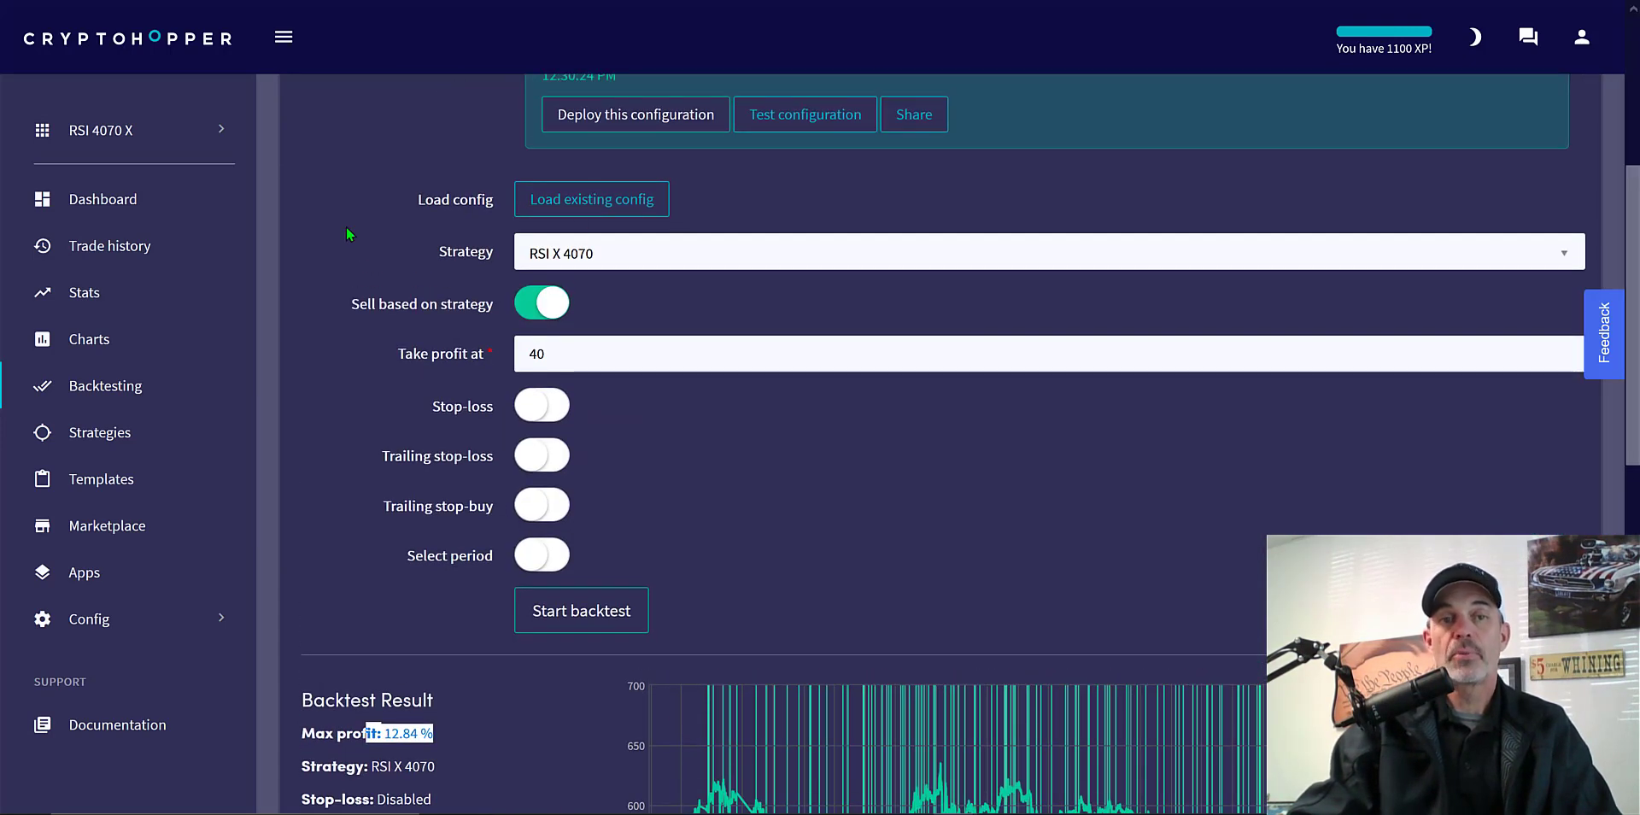
Step: Enable the hopper on the dashboard
{"action": "left_click", "coordinate": [122, 202]}
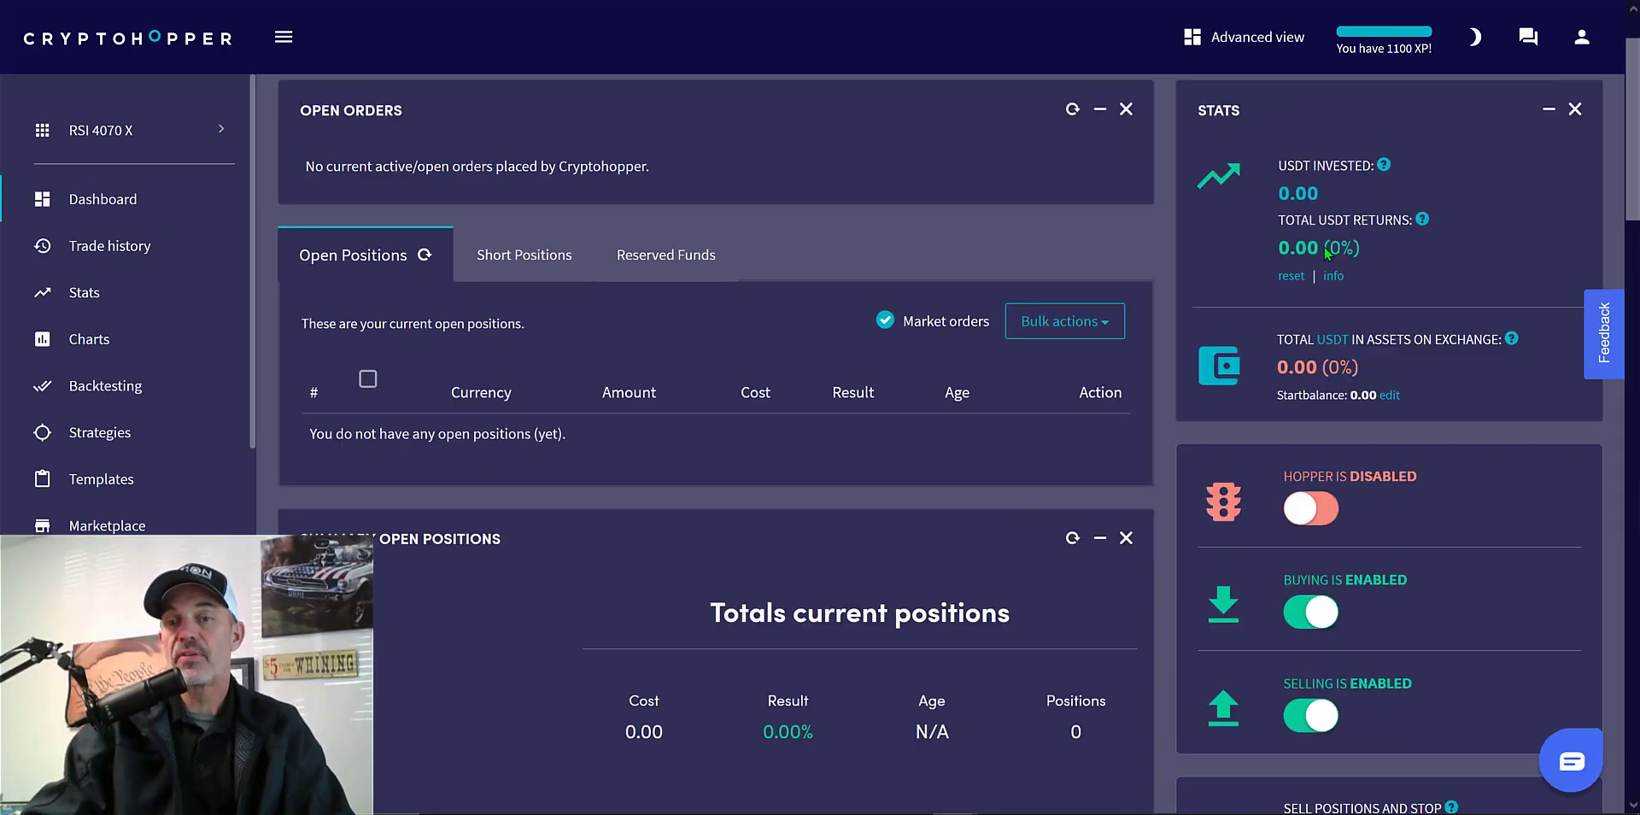
{"action": "scroll", "coordinate": [1633, 160], "scroll_direction": "down", "scroll_amount": 2}
{"action": "left_click", "coordinate": [1294, 358]}
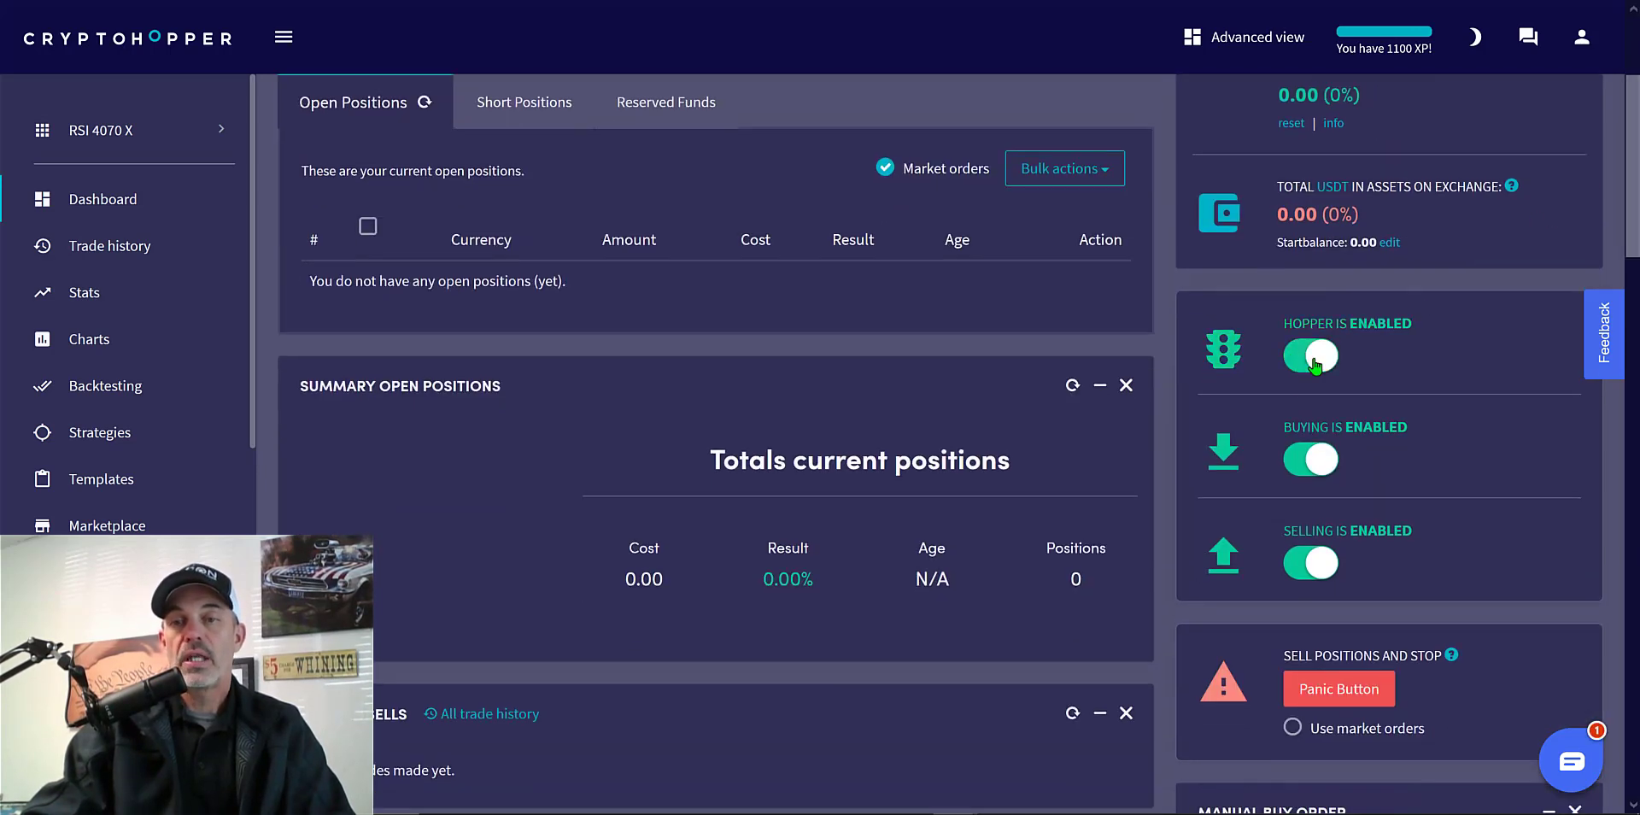
{"action": "left_click", "coordinate": [1322, 363]}
Step: Set the start balance to the 1,259.54 USDT total assets value
{"action": "left_click_drag", "start_coordinate": [1276, 213], "coordinate": [1438, 217]}
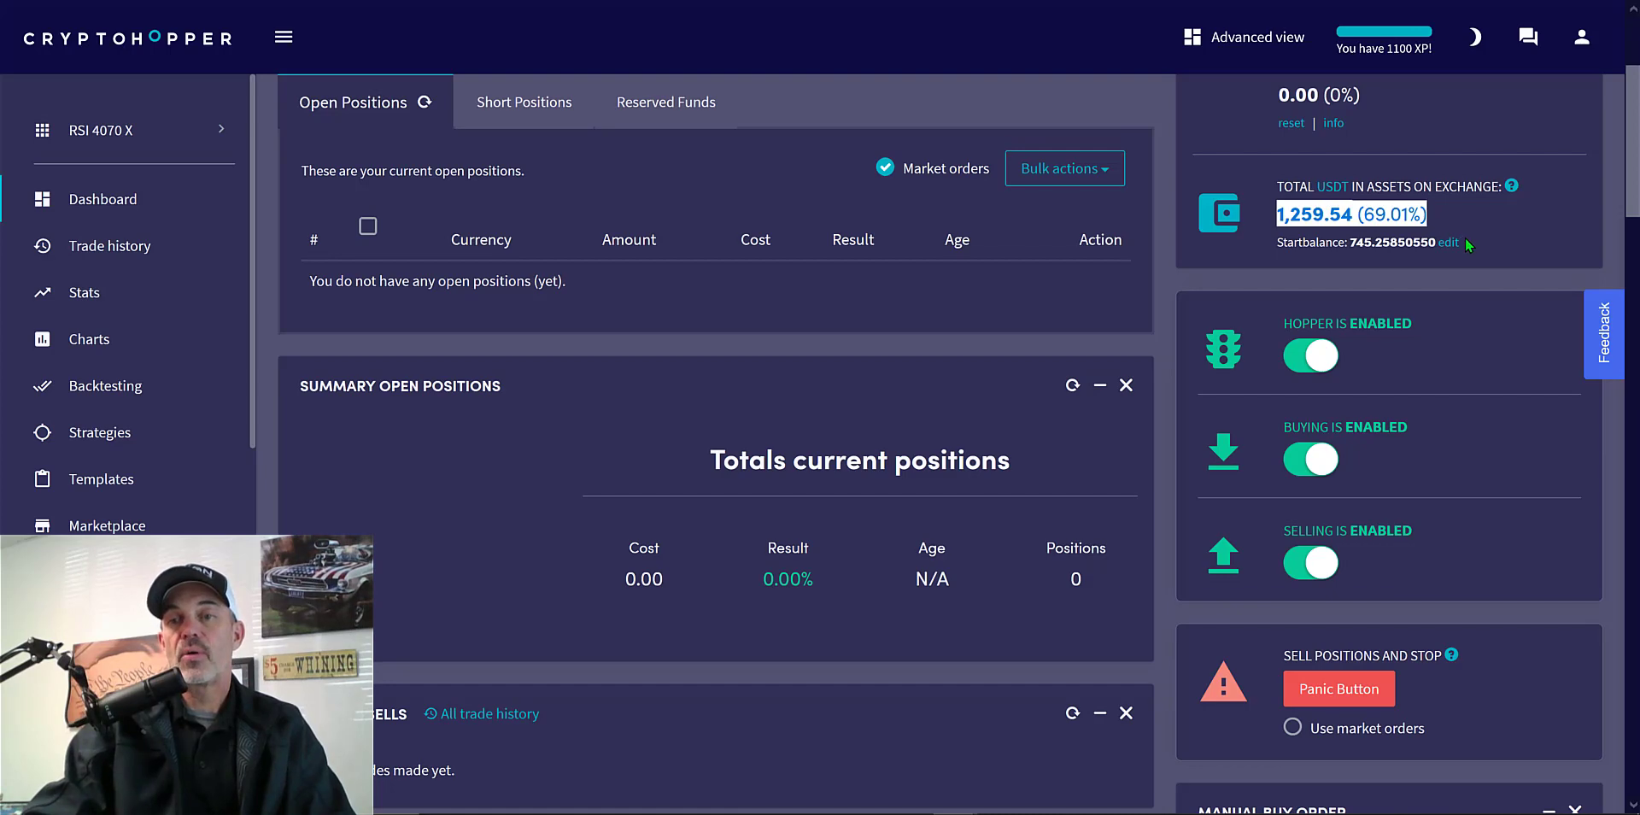
{"action": "left_click", "coordinate": [1449, 243]}
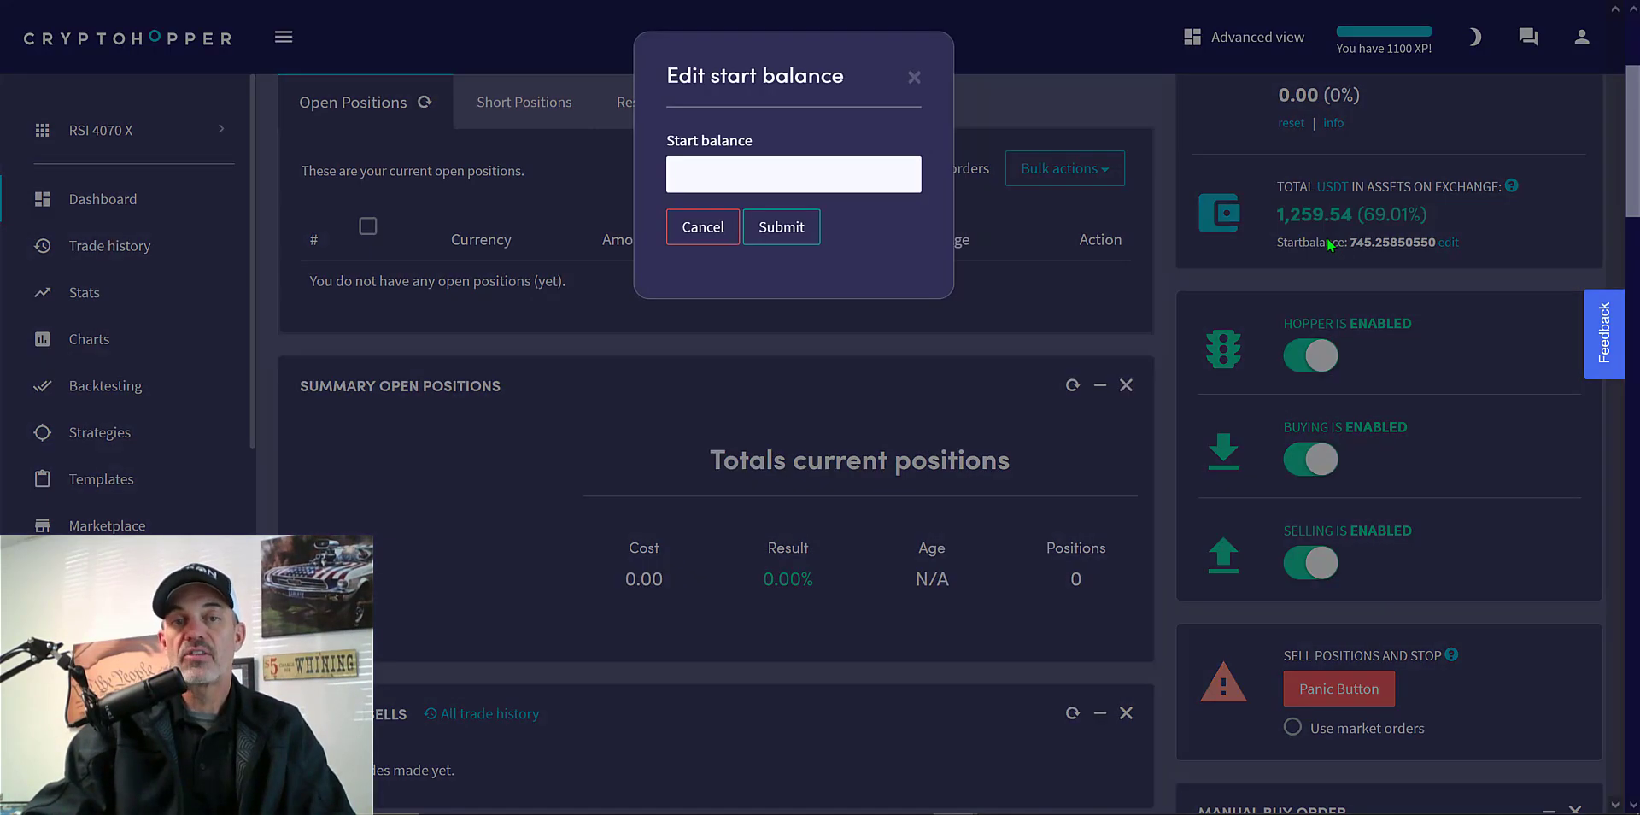
{"action": "left_click", "coordinate": [833, 180]}
{"action": "type", "text": "1,259.54"}
{"action": "key", "text": "Return"}
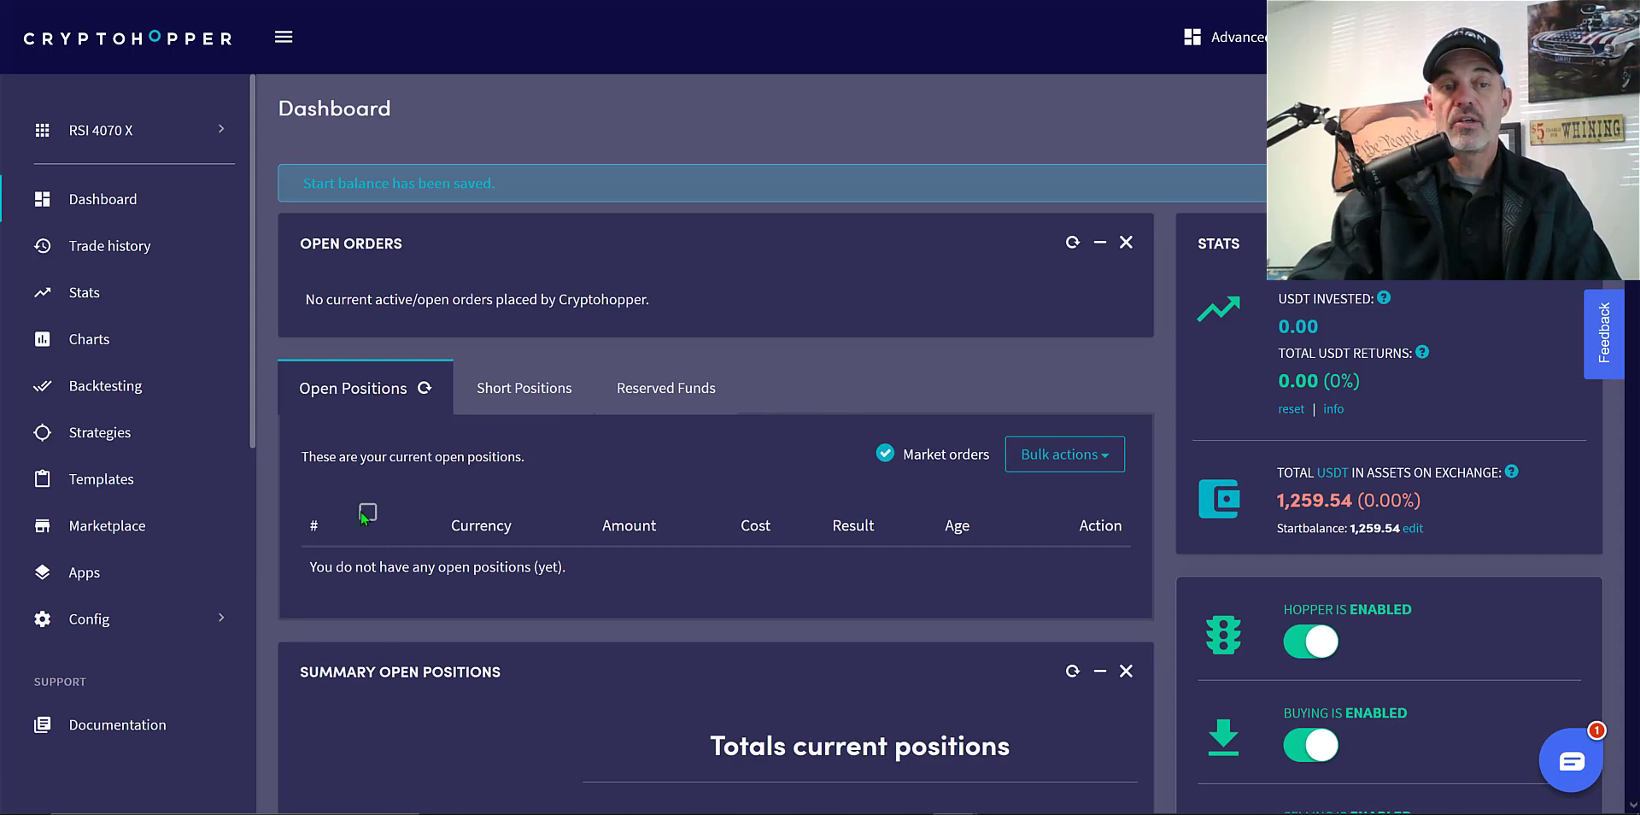
Step: Turn on Live bot in the Basic settings and save the configuration
{"action": "left_click", "coordinate": [99, 619]}
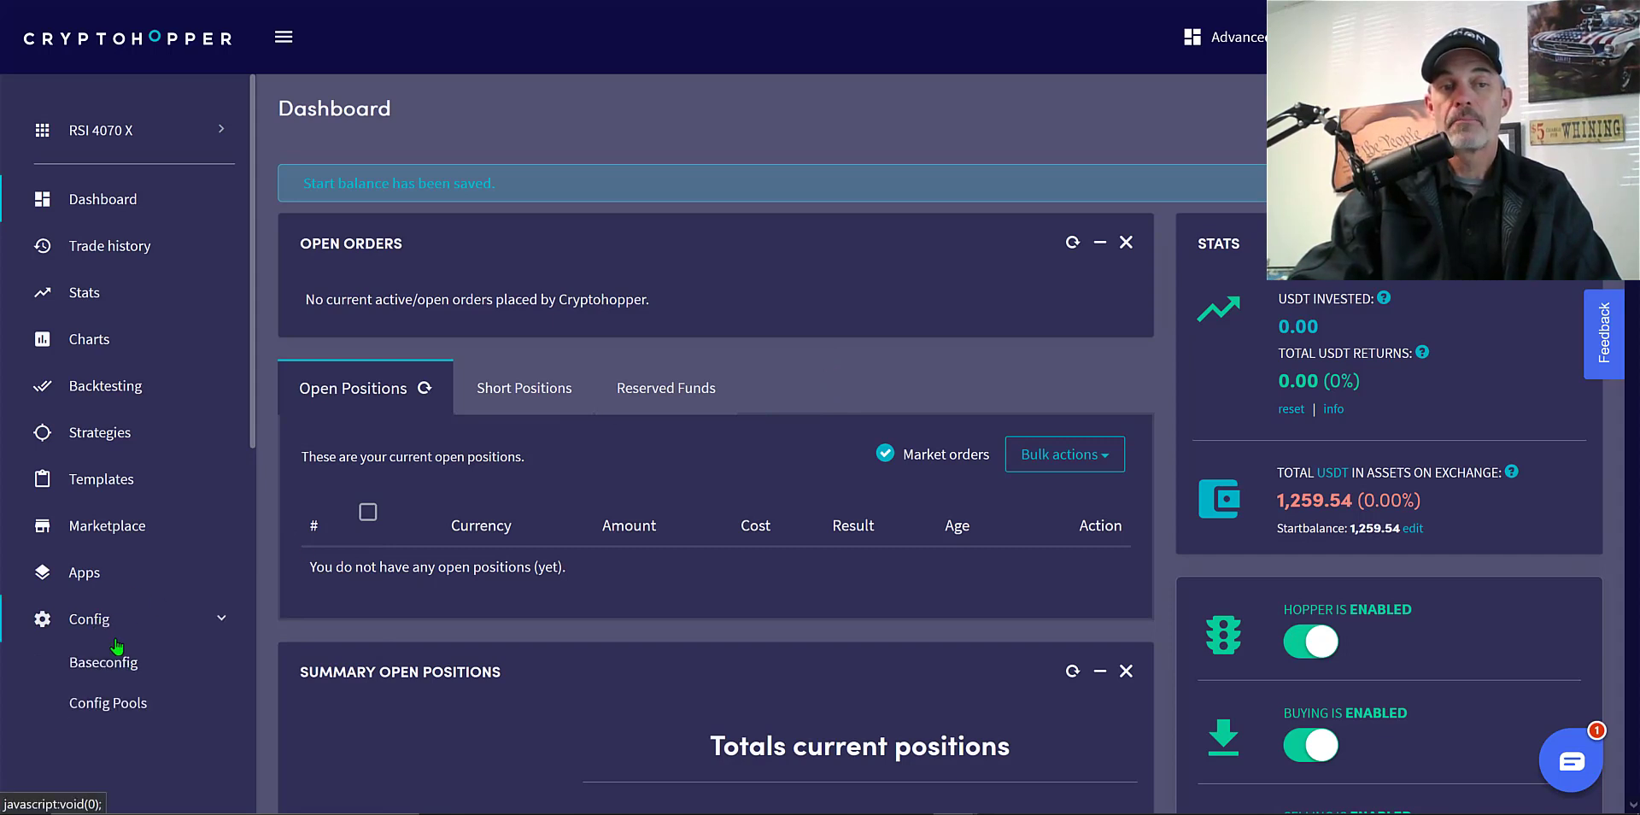
{"action": "left_click", "coordinate": [119, 657]}
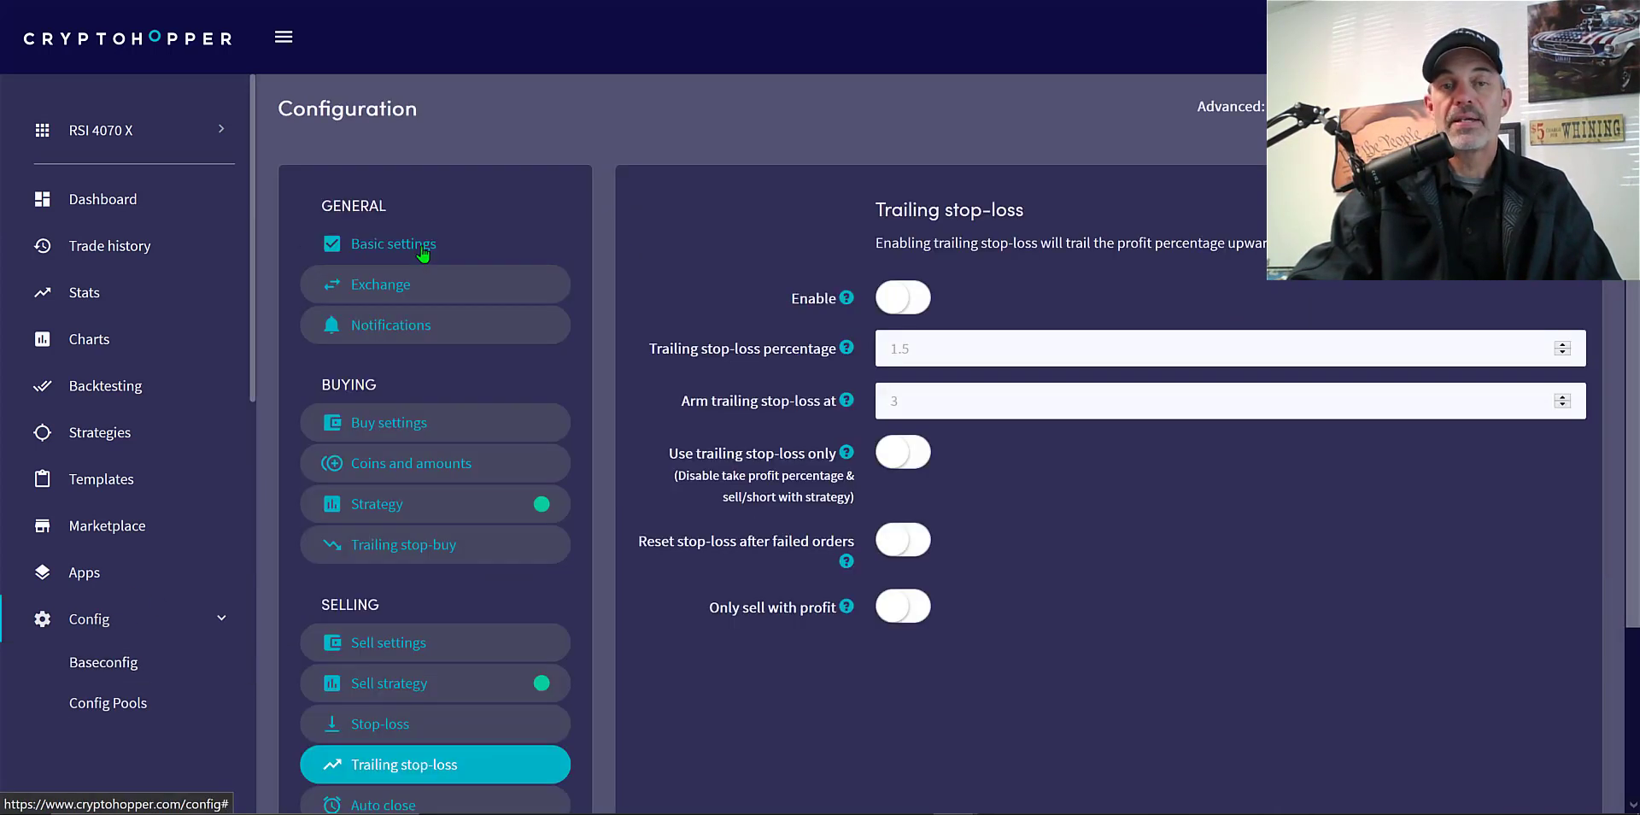
{"action": "left_click", "coordinate": [422, 249]}
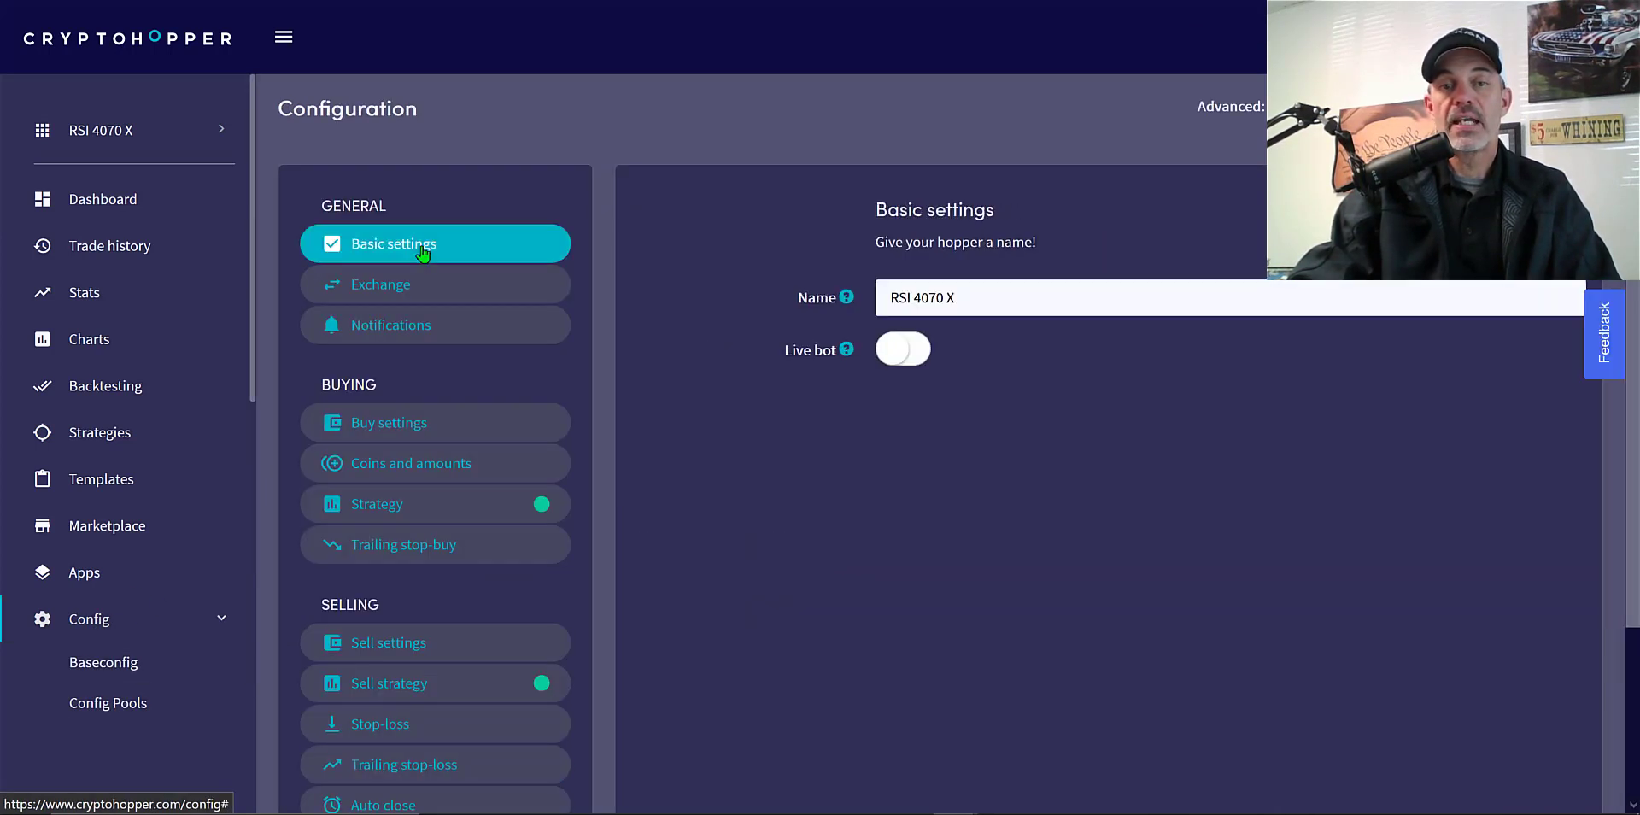
{"action": "left_click", "coordinate": [889, 352]}
{"action": "left_click", "coordinate": [1390, 114]}
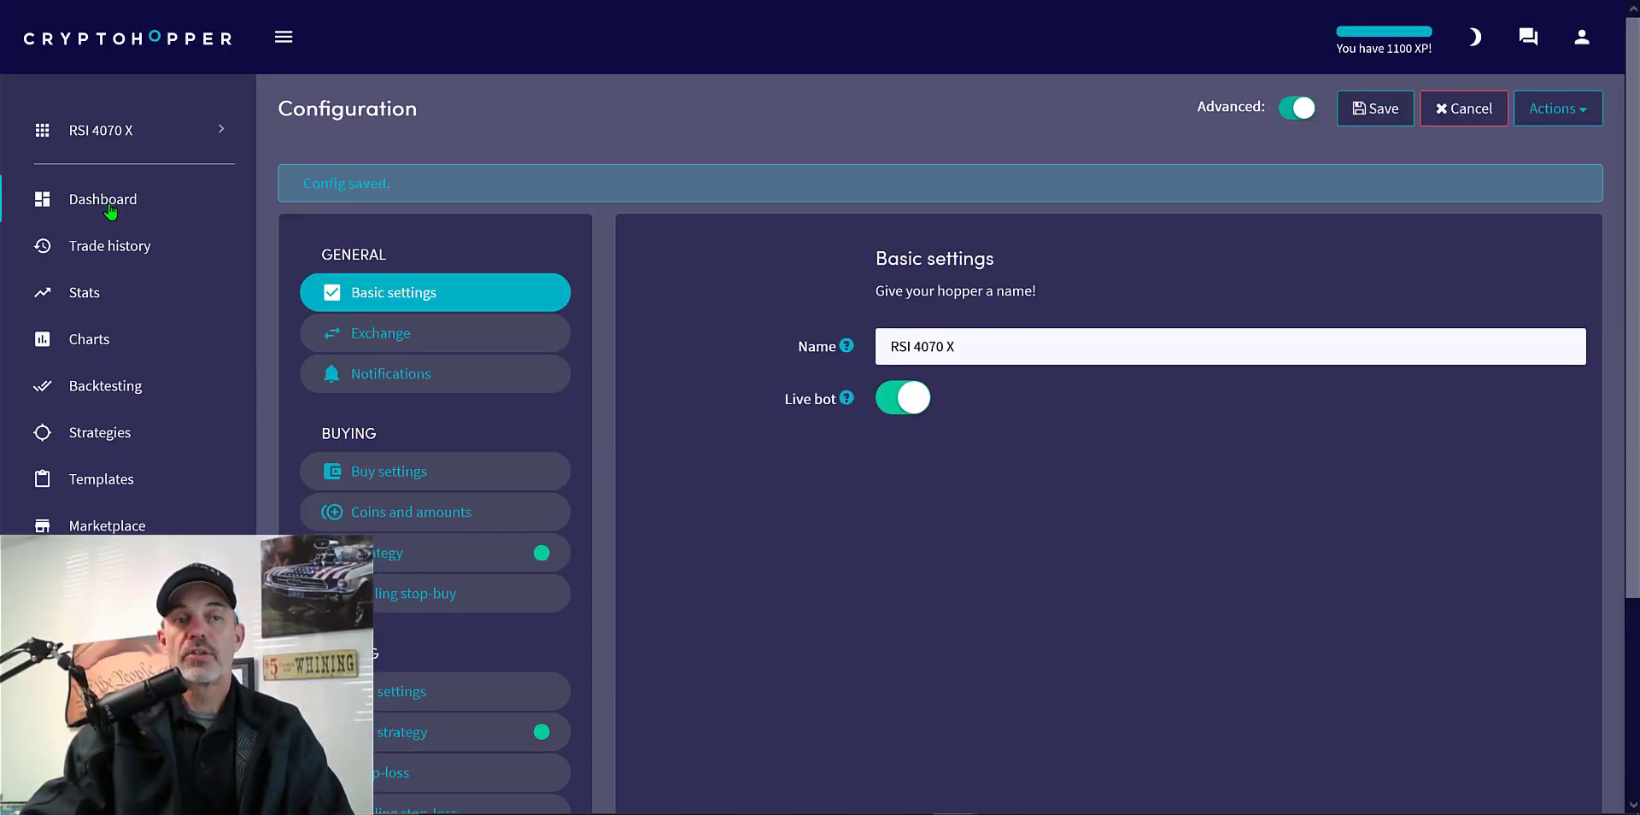
Step: Scroll the dashboard to check the enabled hopper, empty positions and current signals
{"action": "left_click", "coordinate": [110, 209]}
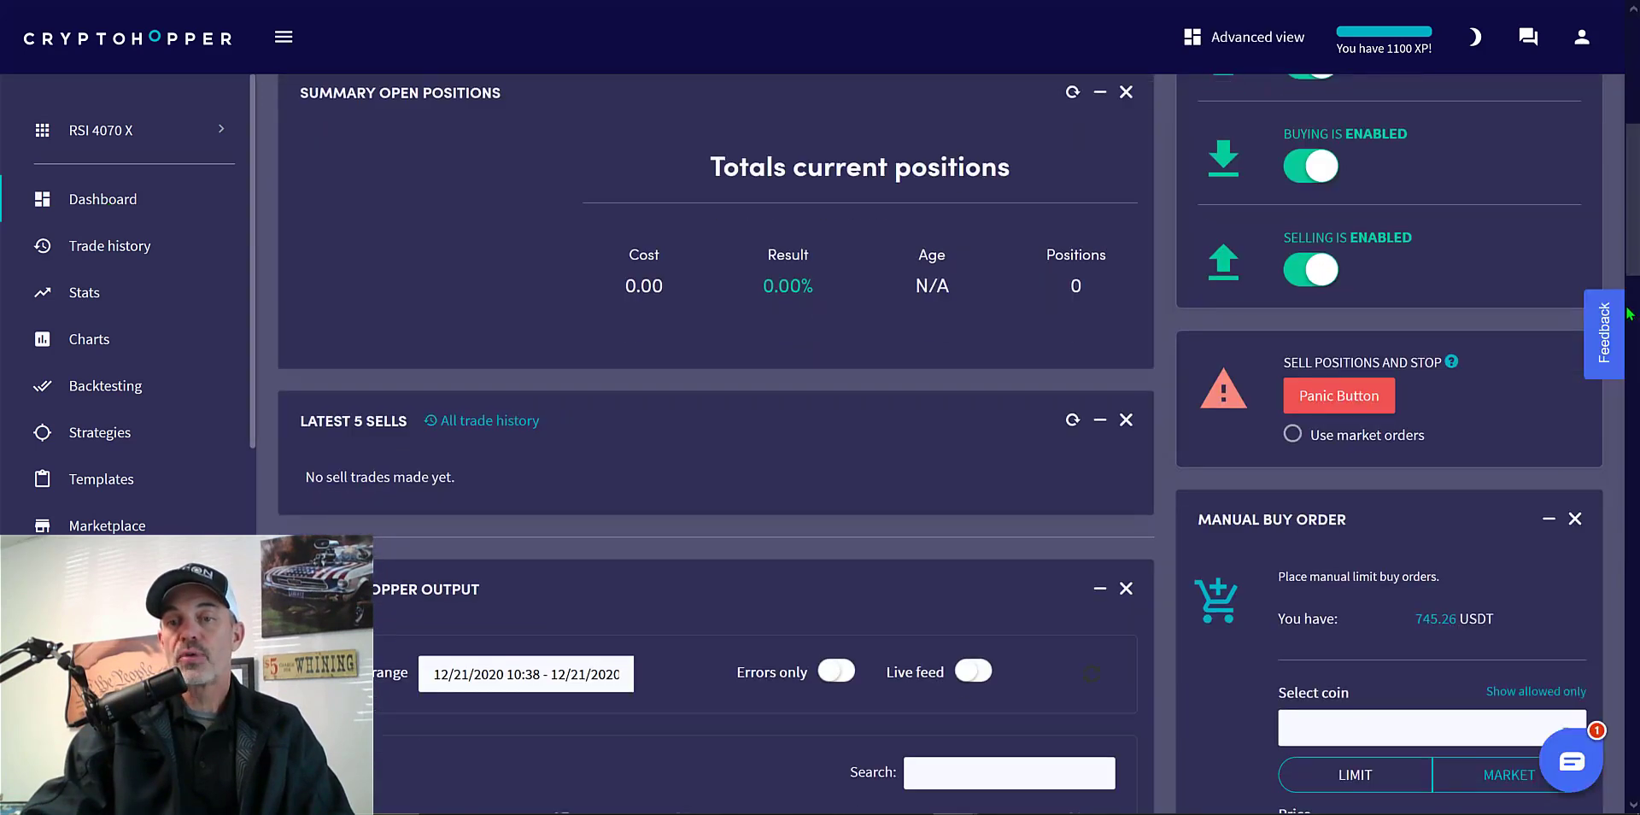
{"action": "scroll", "coordinate": [1369, 189], "scroll_direction": "down", "scroll_amount": 15}
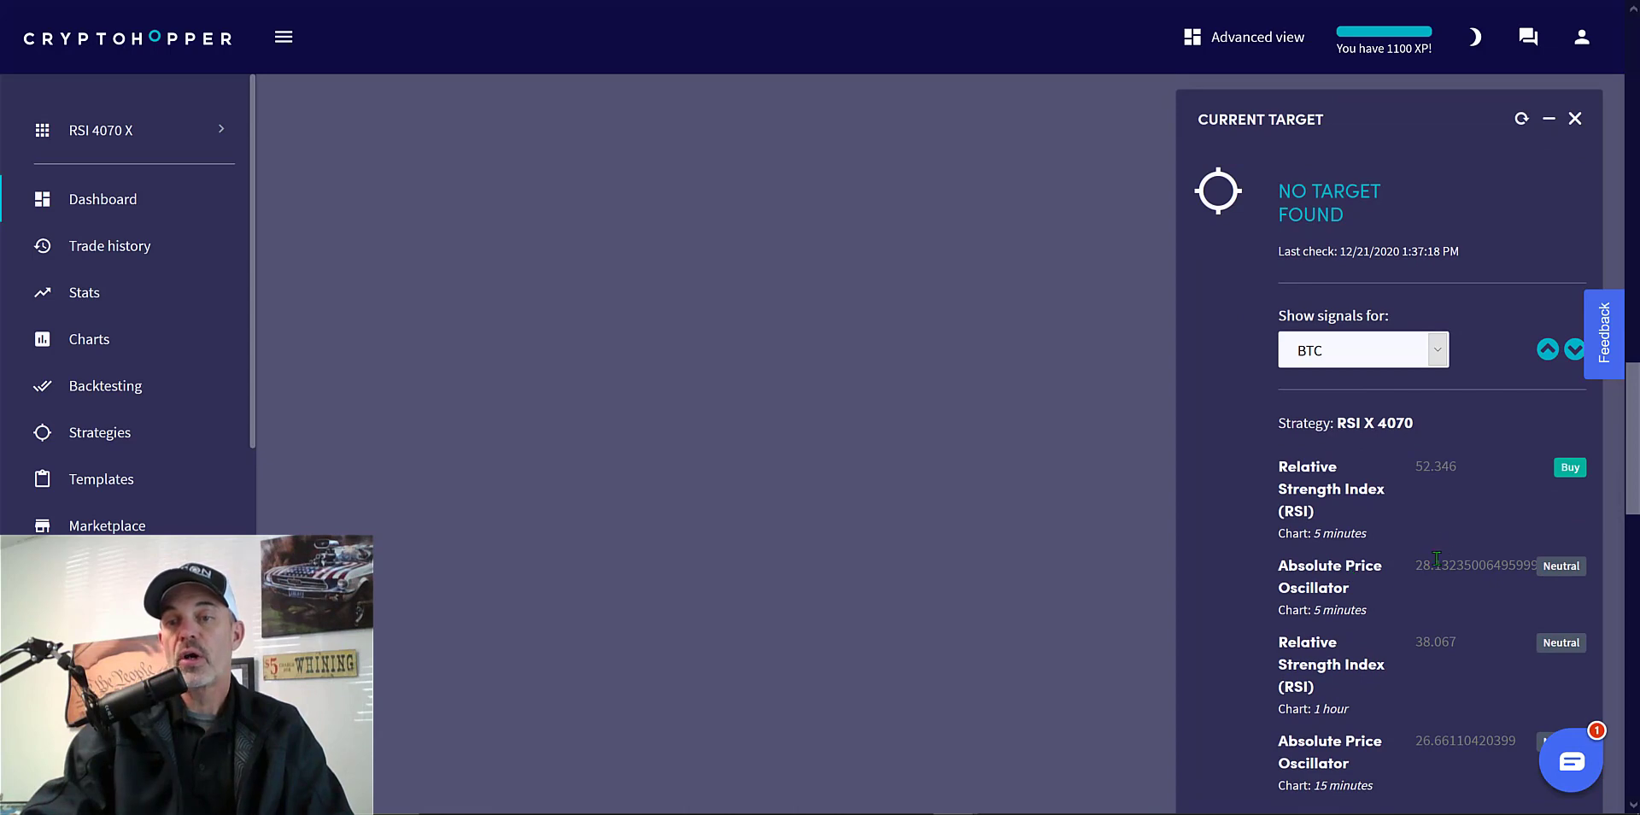
{"action": "left_click_drag", "start_coordinate": [1623, 473], "coordinate": [1623, 178]}
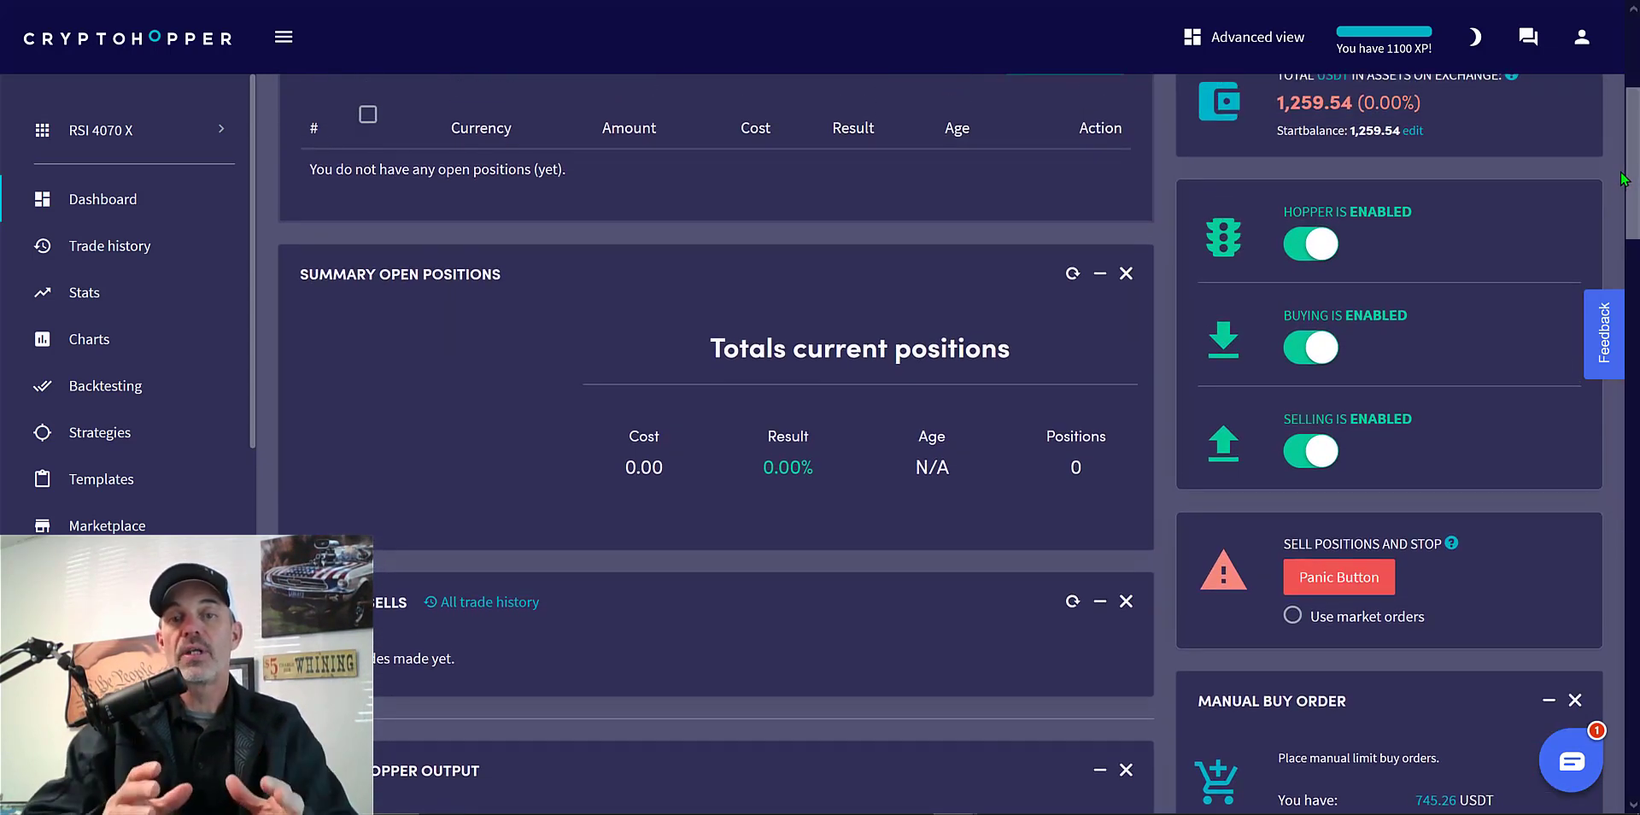